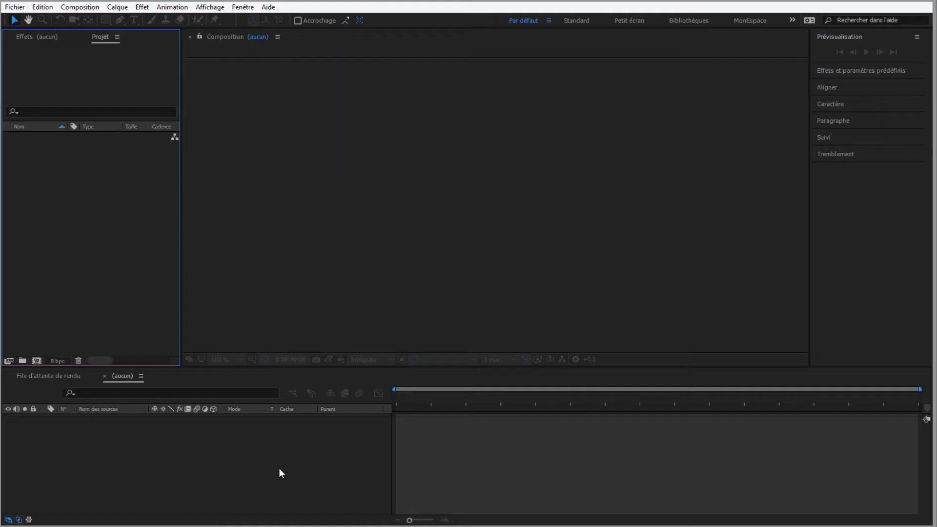
Step: Create a composition named Principale at 1280 x 720 px, 25 frames per second, with a duration of 30 seconds
click(36, 362)
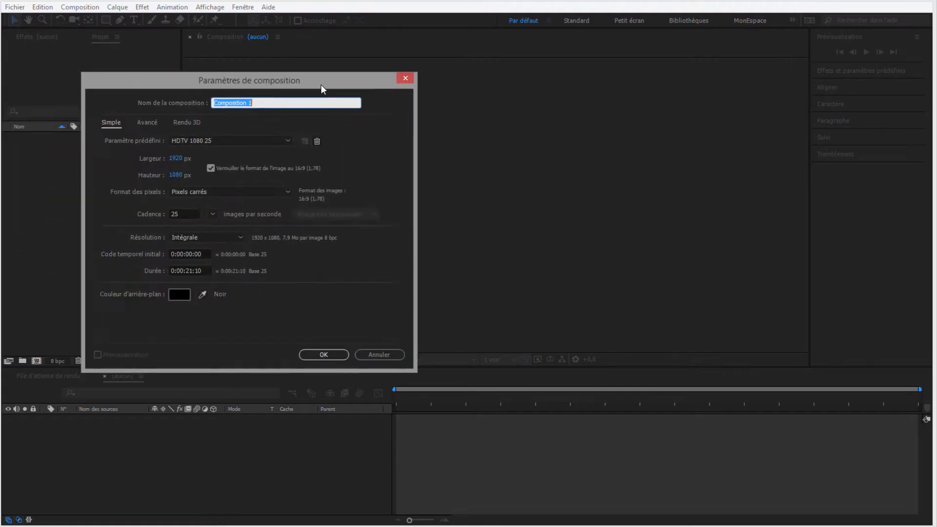
drag(306, 81, 440, 113)
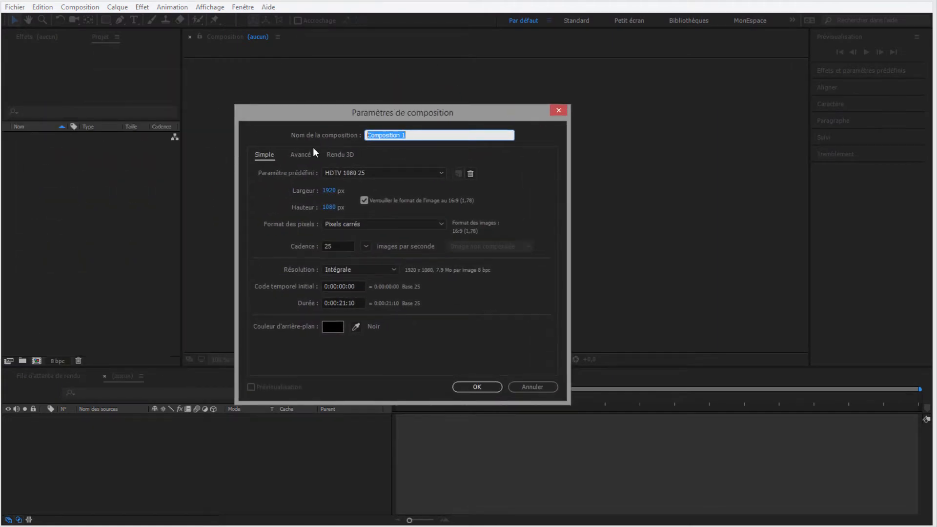
text(Principale)
key(Tab)
text(1280)
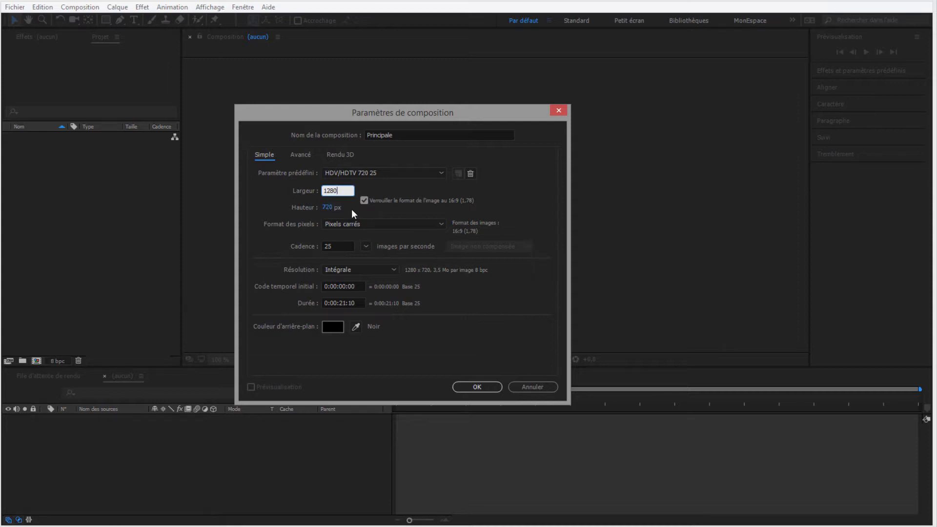
click(337, 246)
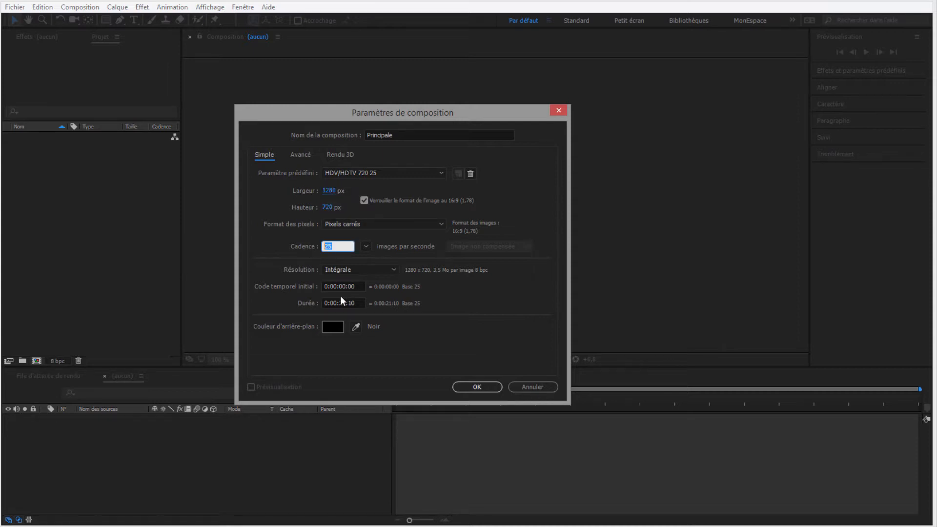
drag(339, 303, 356, 304)
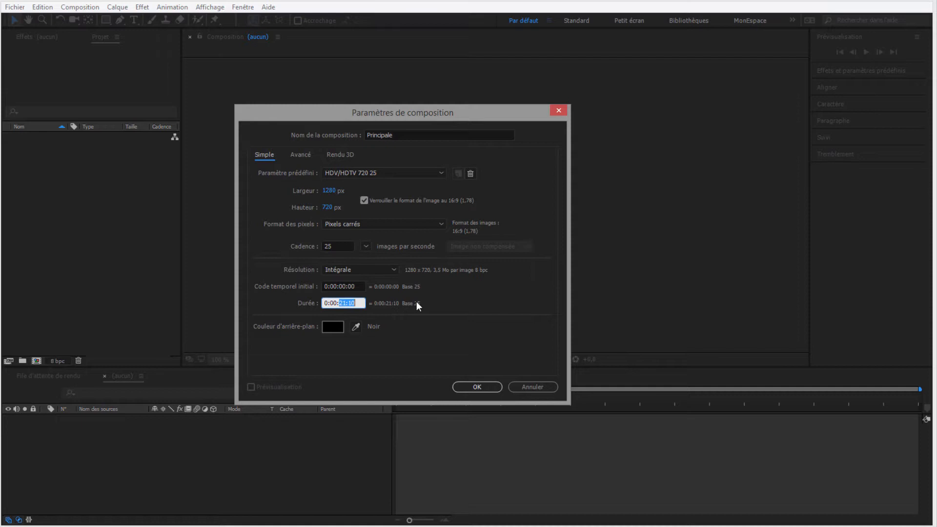
text(30:00)
click(487, 390)
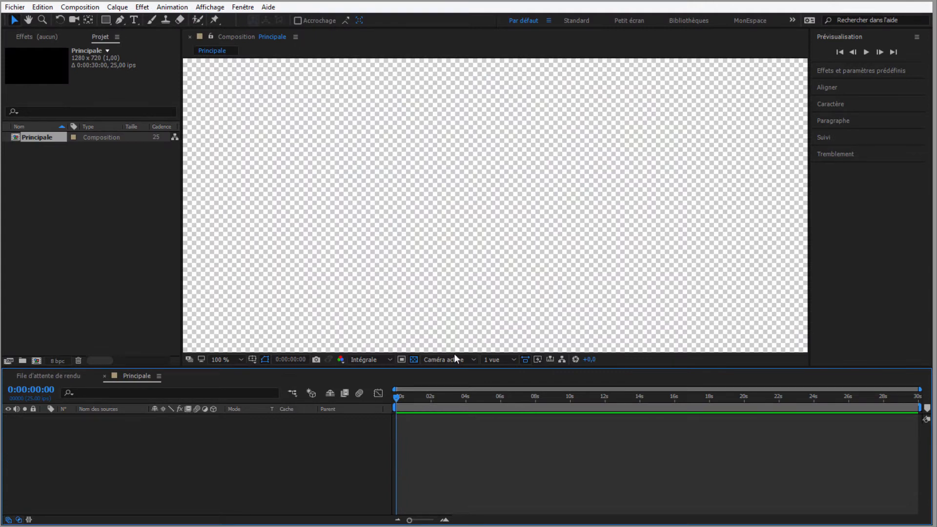
Step: Turn off the transparency grid, then enlarge the composition viewer and set its magnification to 50%
click(413, 360)
click(413, 360)
click(413, 360)
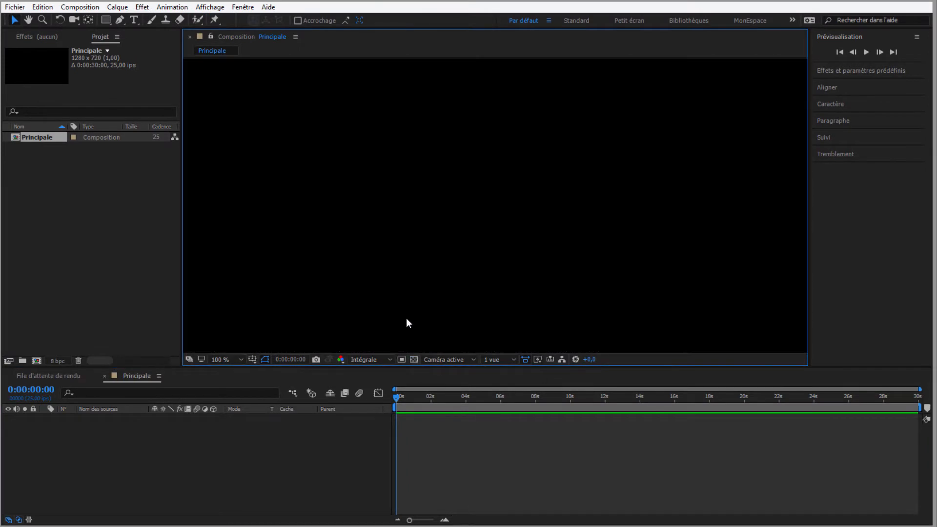
drag(480, 369, 480, 389)
key(comma)
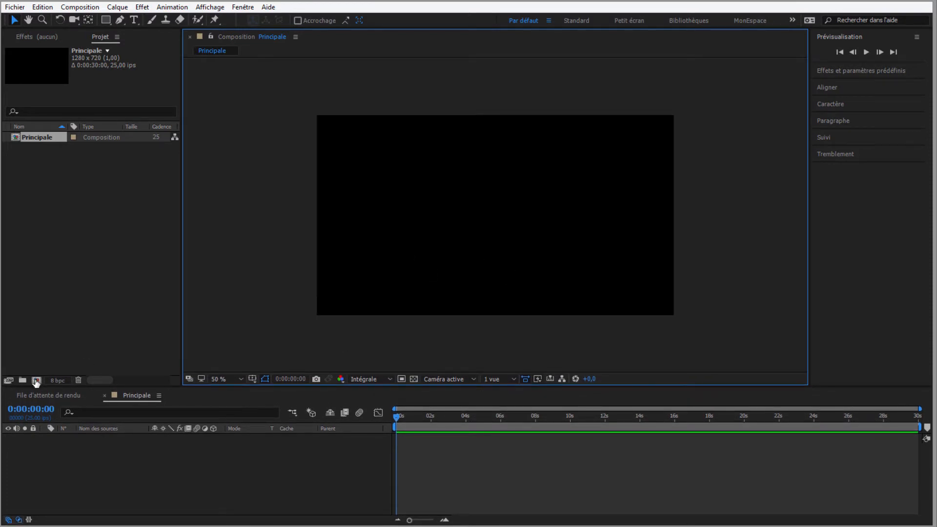
Step: Create a second composition named LOGO with the same settings as Principale
click(37, 381)
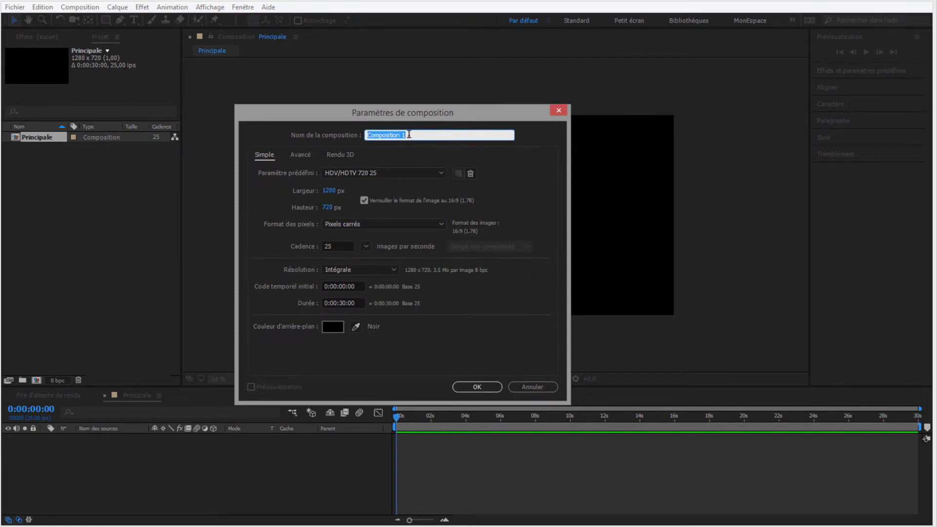
text(LOGO)
click(471, 385)
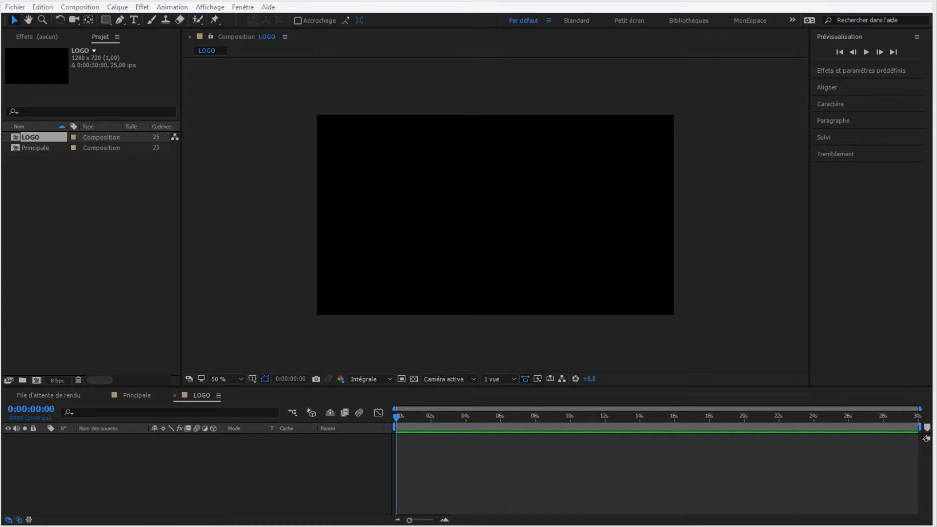
Step: Import logo.png, add it to the LOGO composition and shift it slightly upward in the frame
mouse_move(112, 288)
mouse_down()
mouse_move(122, 291)
mouse_move(113, 281)
mouse_up()
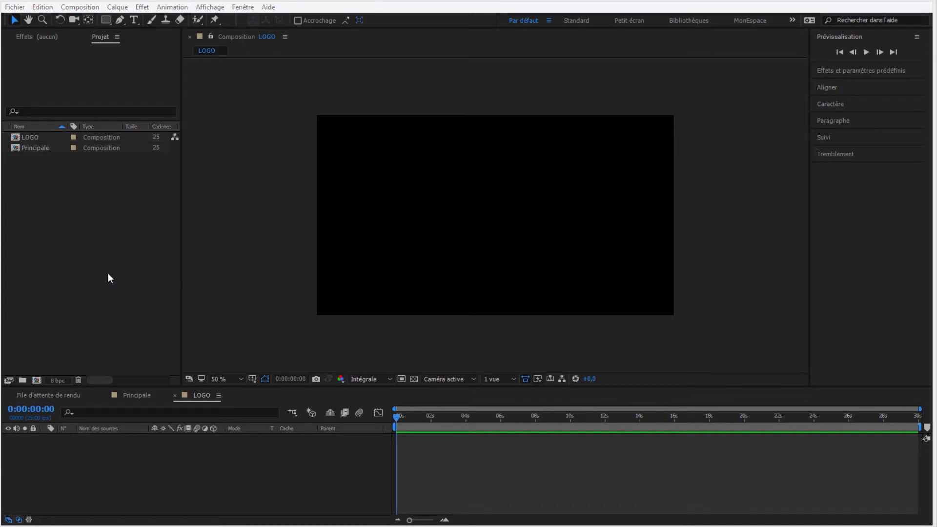
drag(51, 205, 82, 450)
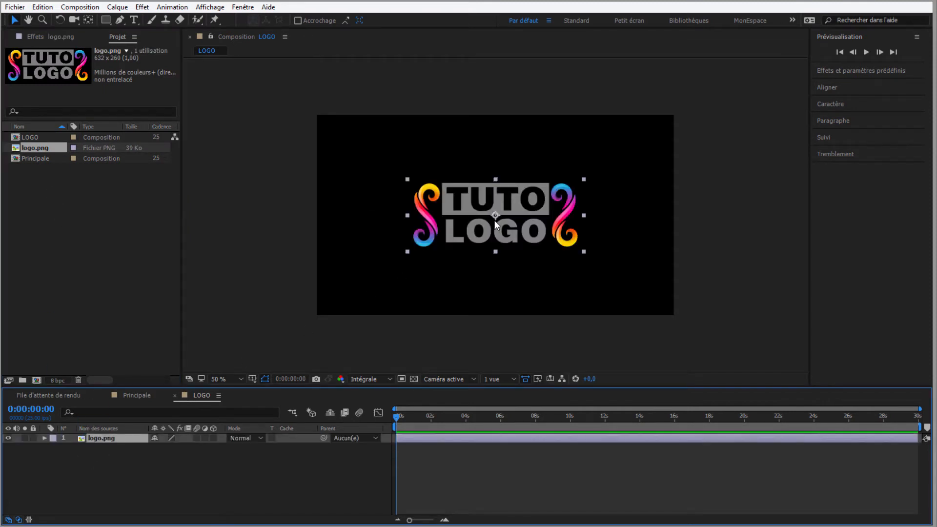
drag(476, 230, 474, 210)
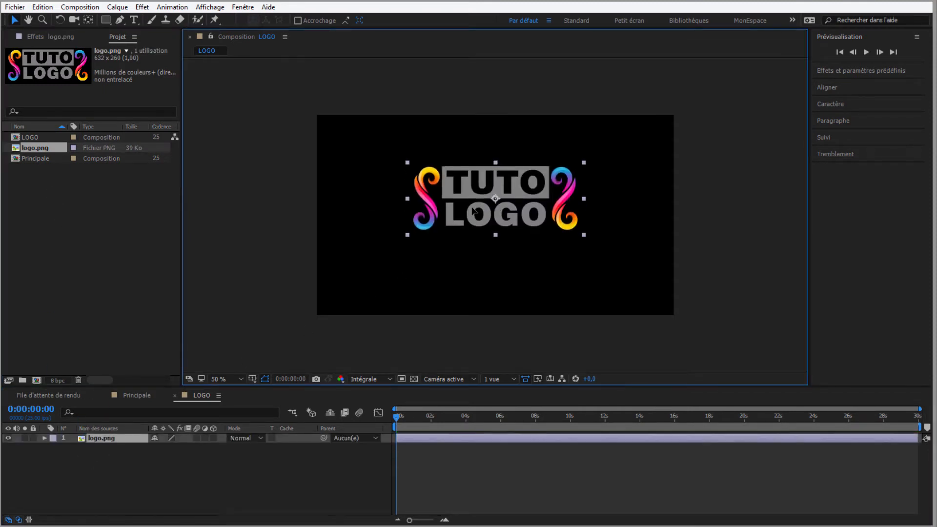
Step: Scale the logo.png layer to 119% and move it up into the upper half of the frame
click(124, 439)
key(s)
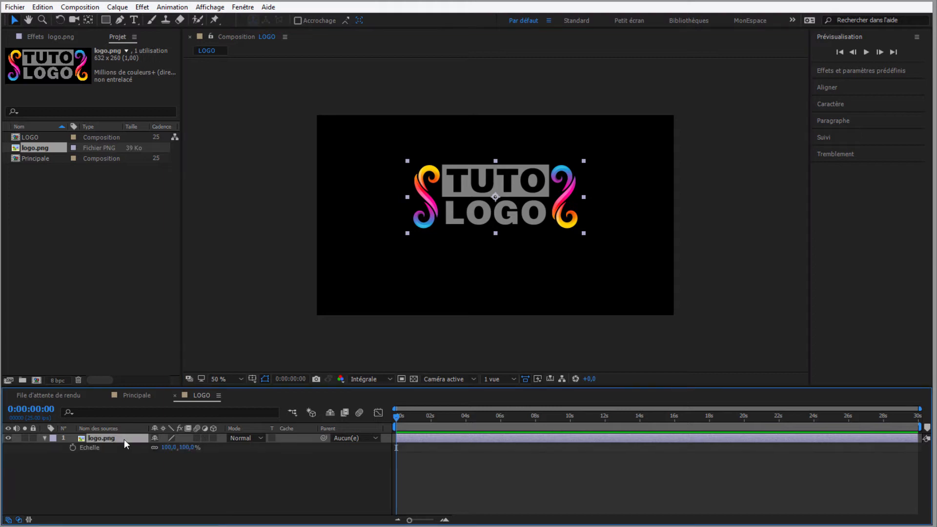
drag(184, 452, 201, 446)
click(452, 204)
drag(453, 206, 451, 189)
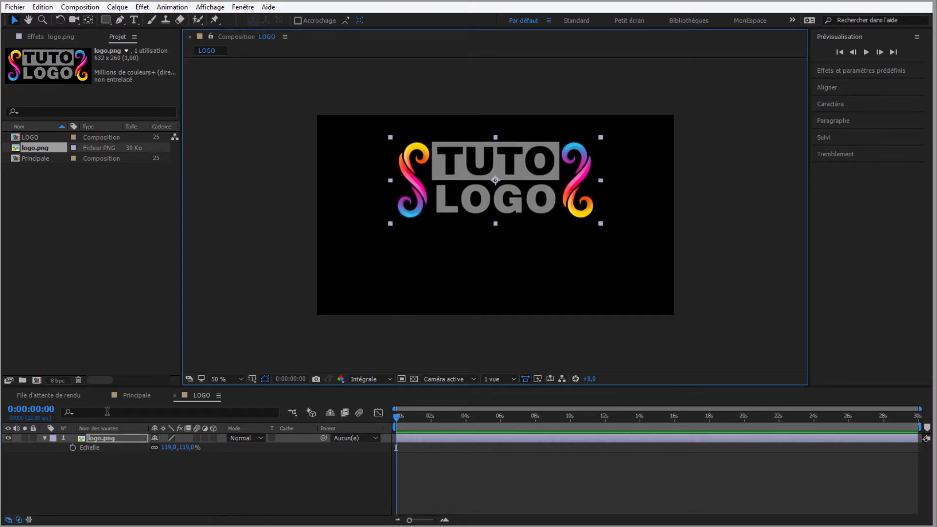
Step: Hide the logo.png layer and add a two-line text layer reading "particlesINmotion" and "TUTORIZL"
click(7, 438)
key(ctrl+t)
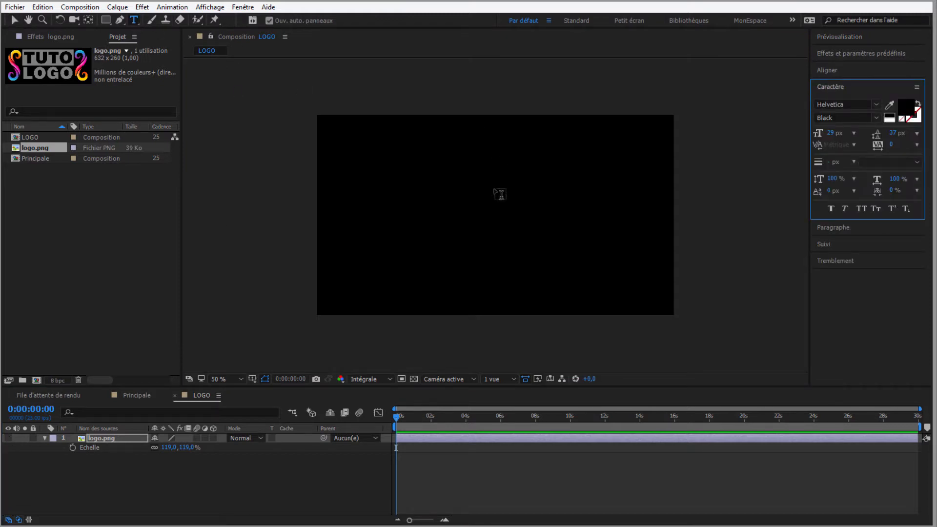
click(500, 194)
text(particles)
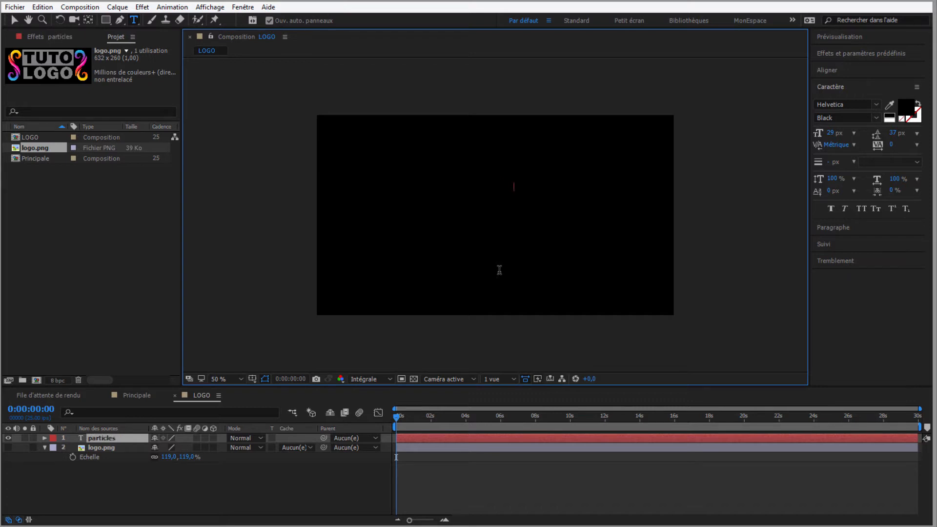
text(INmotion)
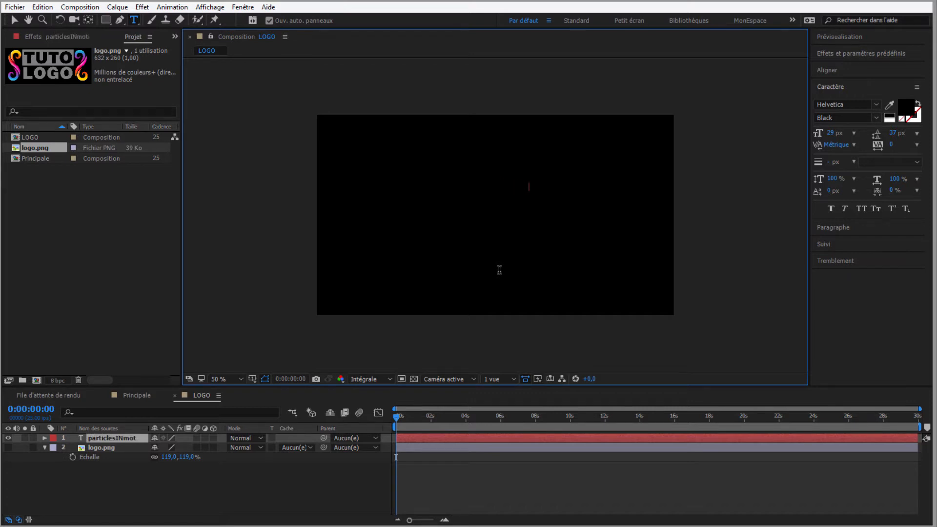
key(Return)
text(TUTORIZL)
Step: Change the fill colour of all the text to white
double_click(506, 198)
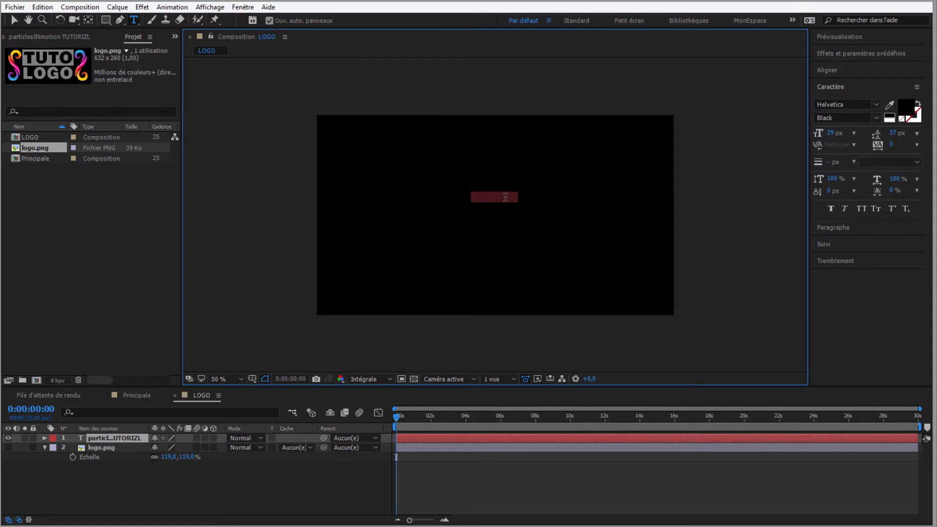
key(ctrl+a)
click(906, 109)
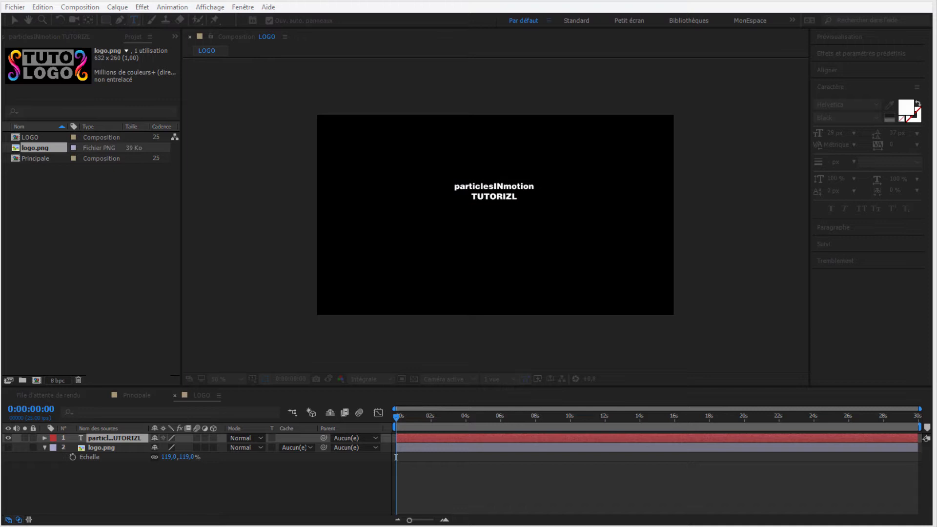
key(Return)
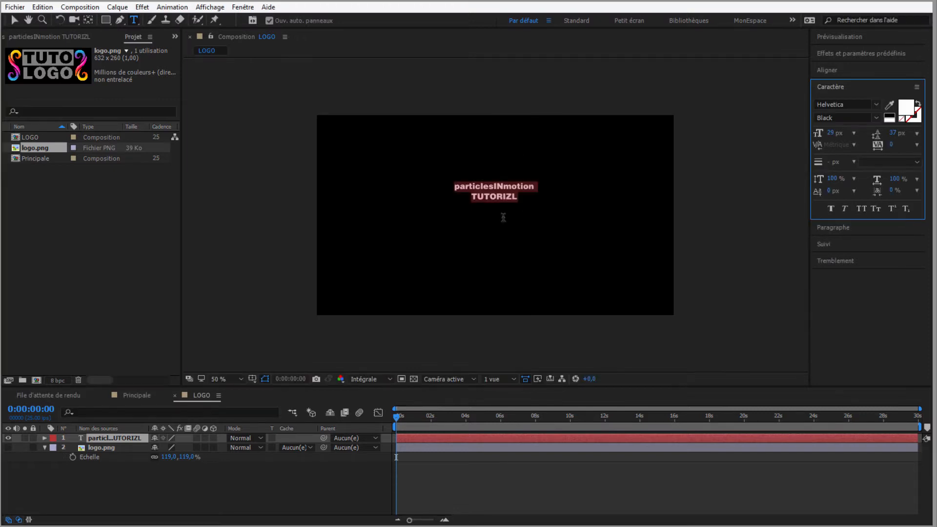
Step: Correct the second line of the text to "TUTORIALS"
click(510, 197)
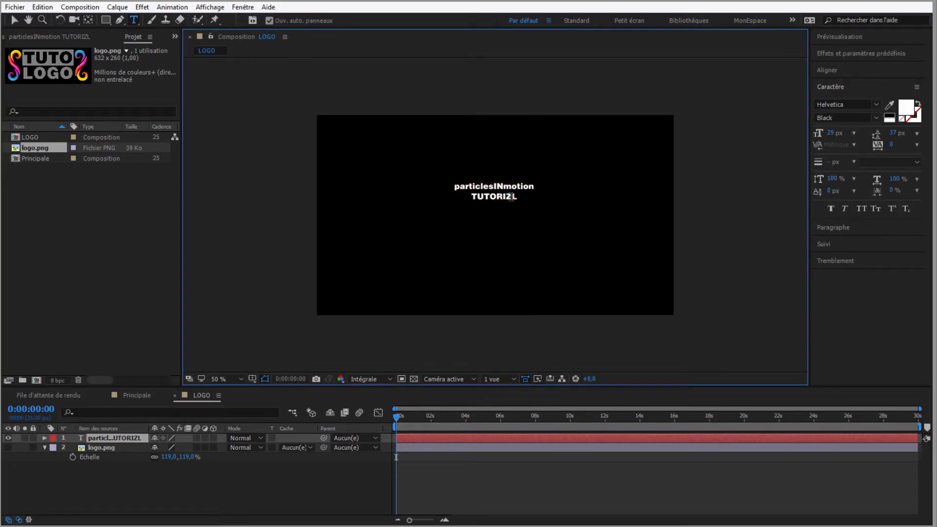
key(BackSpace)
text(A)
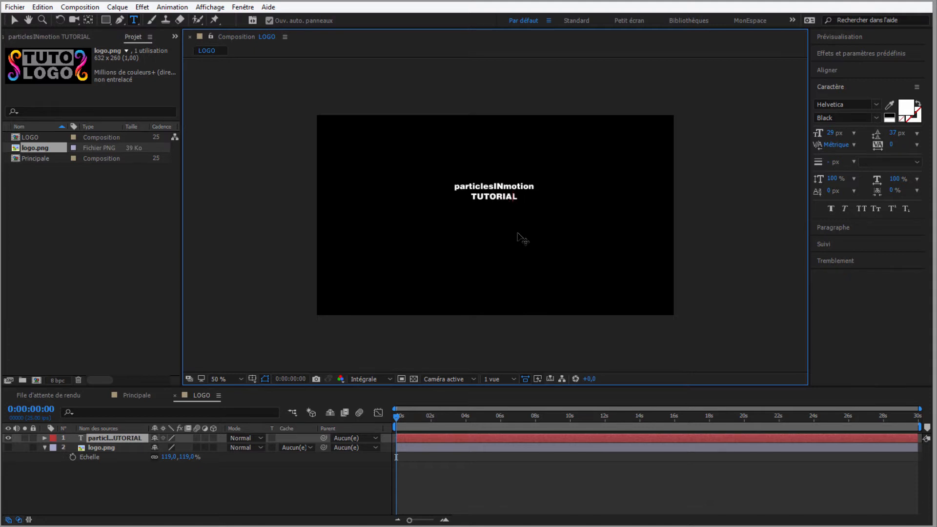
click(517, 198)
text(S)
Step: Set the whole text to 93 px size with 111 px leading and move it to the upper part of the frame
double_click(495, 188)
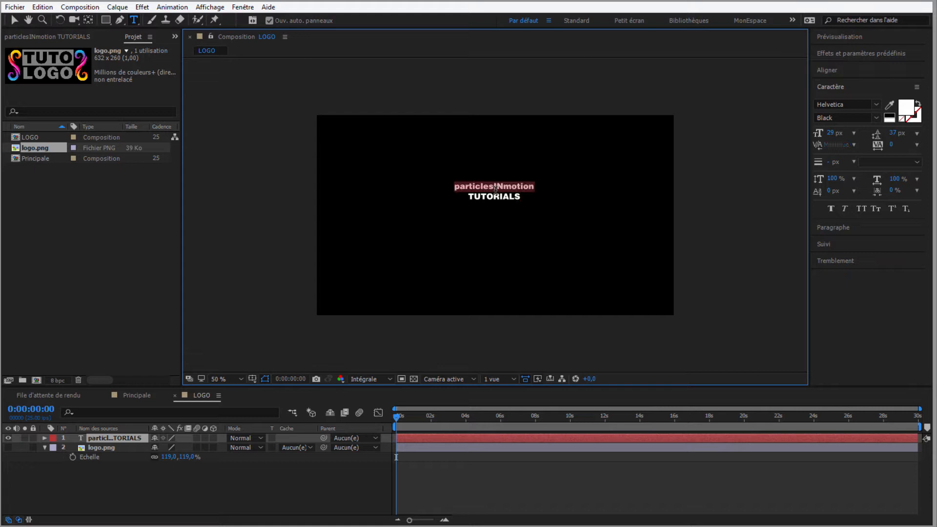
key(ctrl+a)
drag(838, 138, 932, 134)
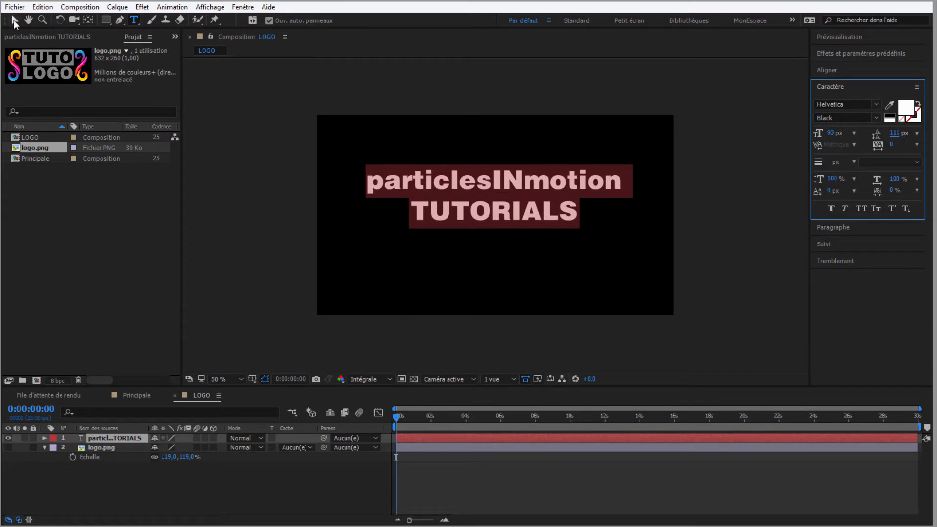
click(14, 22)
click(473, 209)
drag(472, 208, 473, 184)
Step: Colour the word "particles" in the first text line blue, 1F49E3
click(133, 20)
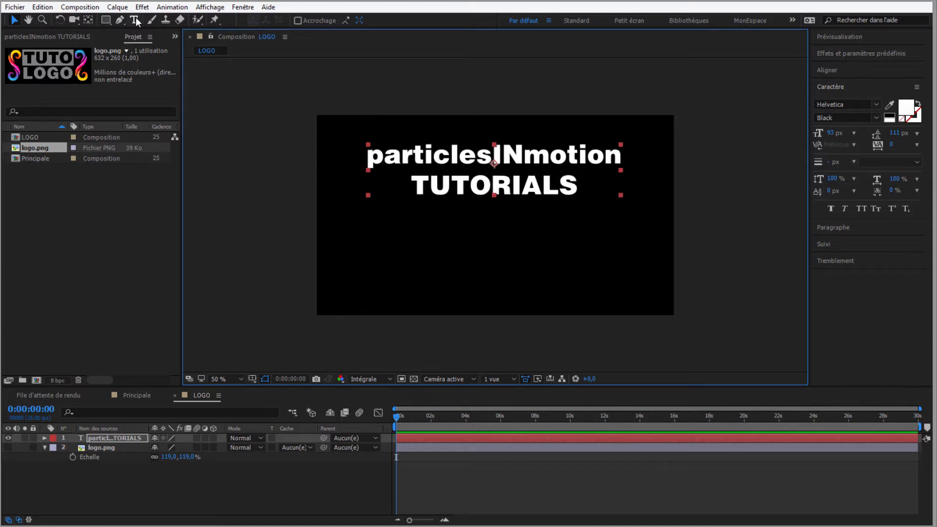
drag(474, 155, 493, 156)
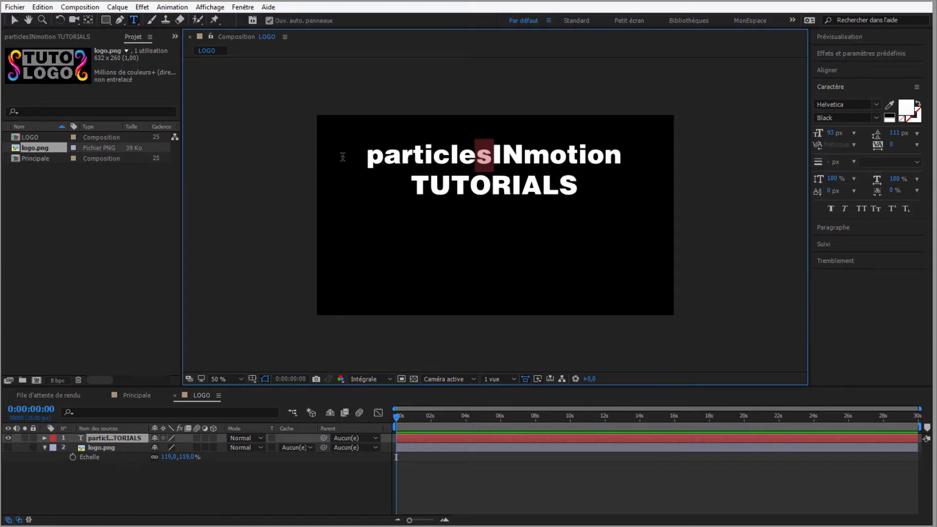
drag(354, 150, 355, 150)
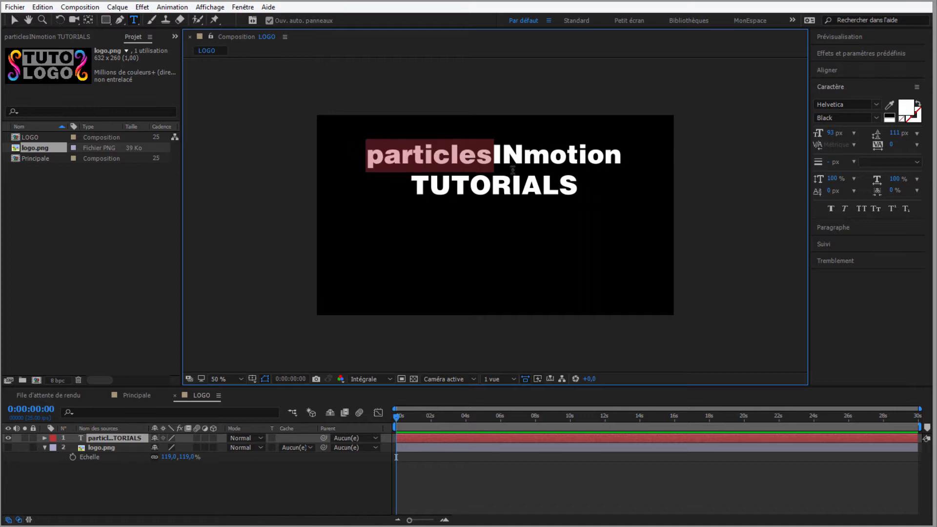
click(907, 108)
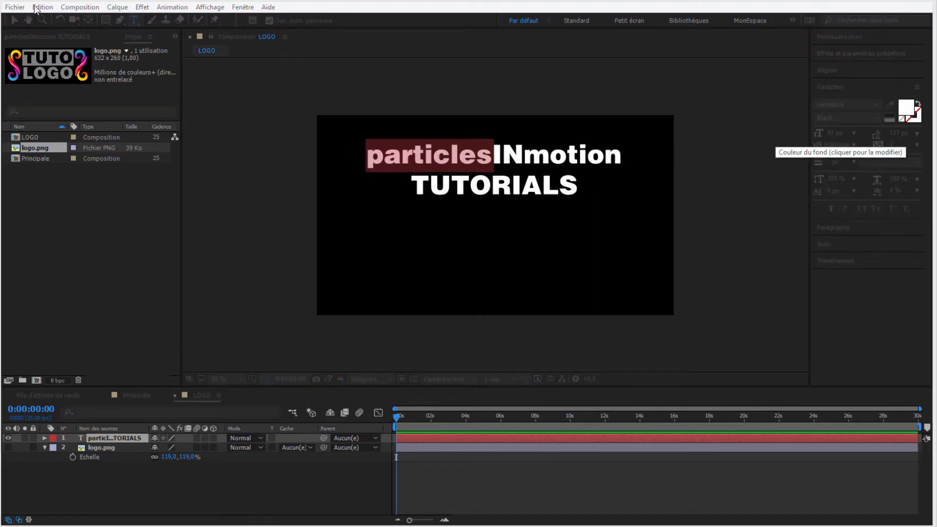
drag(386, 218, 733, 219)
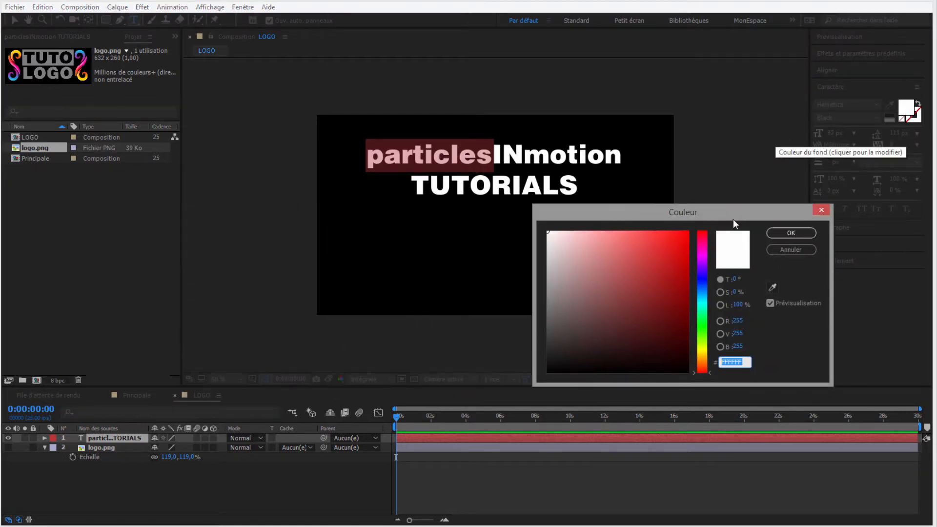
click(703, 292)
click(705, 285)
click(669, 249)
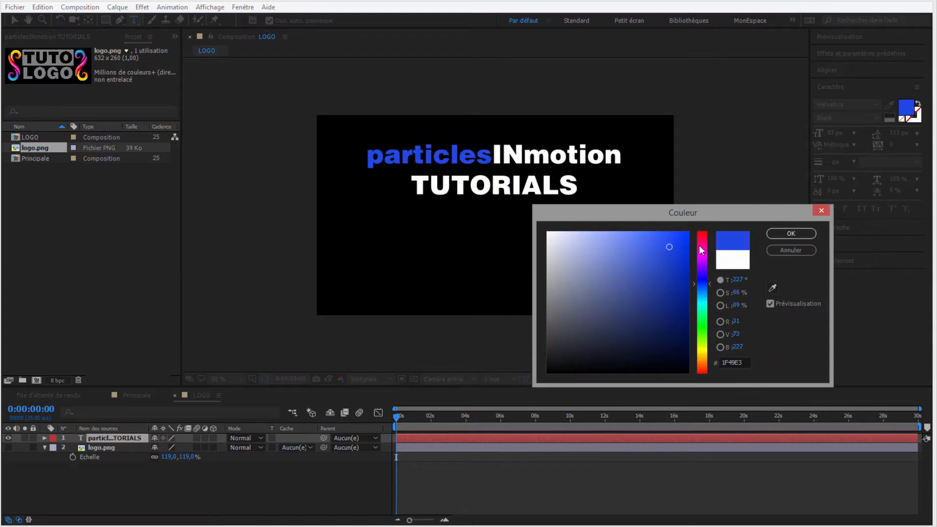
click(771, 238)
Step: Colour the letters "IN" in the first text line yellow
drag(494, 155, 525, 155)
click(906, 107)
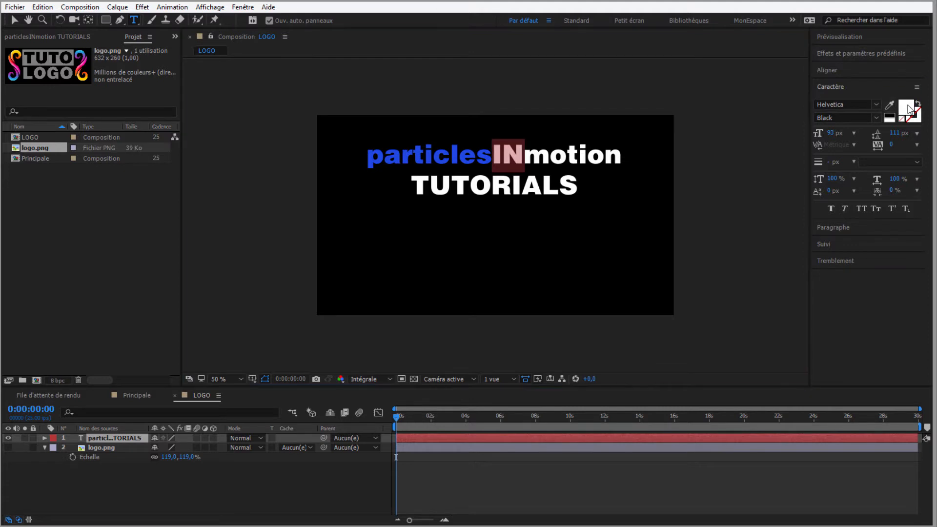
click(702, 340)
click(702, 355)
drag(646, 239, 660, 239)
click(791, 234)
Step: Colour the word "motion" in the first text line purple, CB1BF1
drag(525, 156, 623, 155)
click(906, 108)
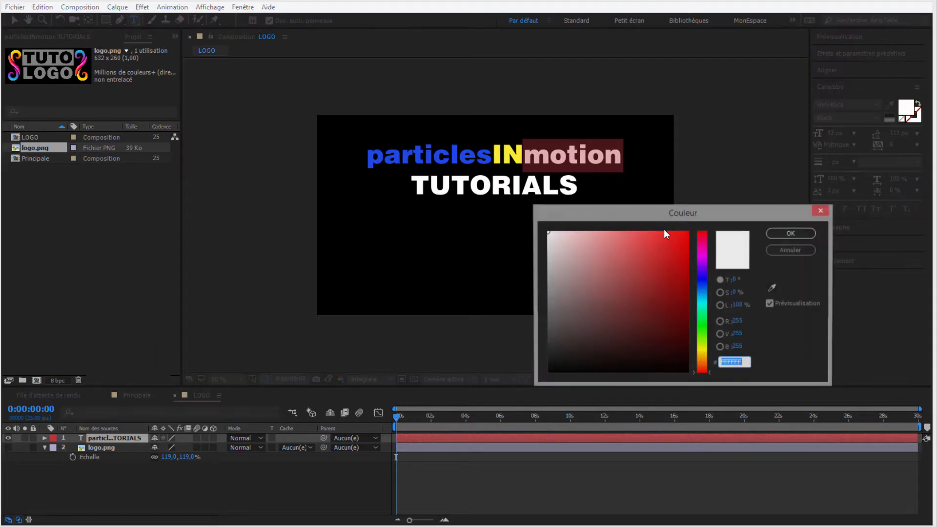
click(699, 257)
click(675, 241)
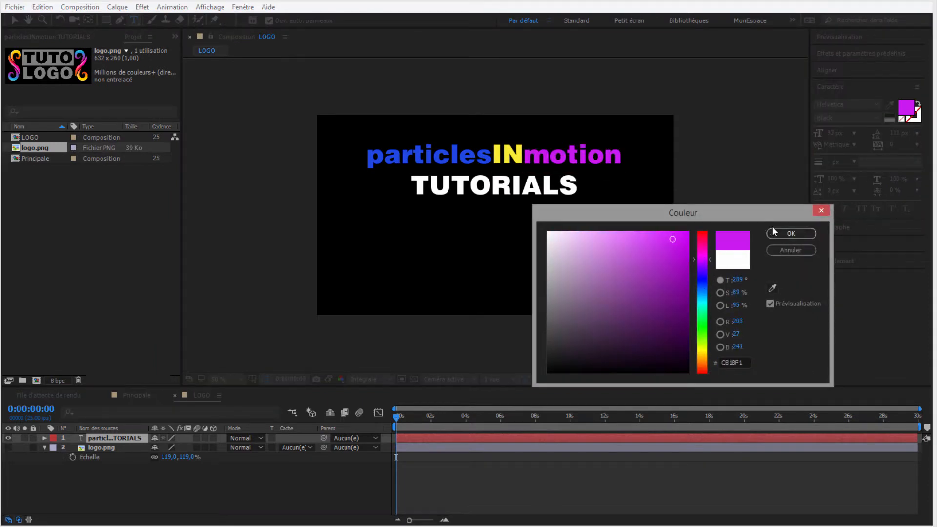
click(791, 233)
Step: Colour the word "TUTORIALS" in the second text line grey
double_click(487, 190)
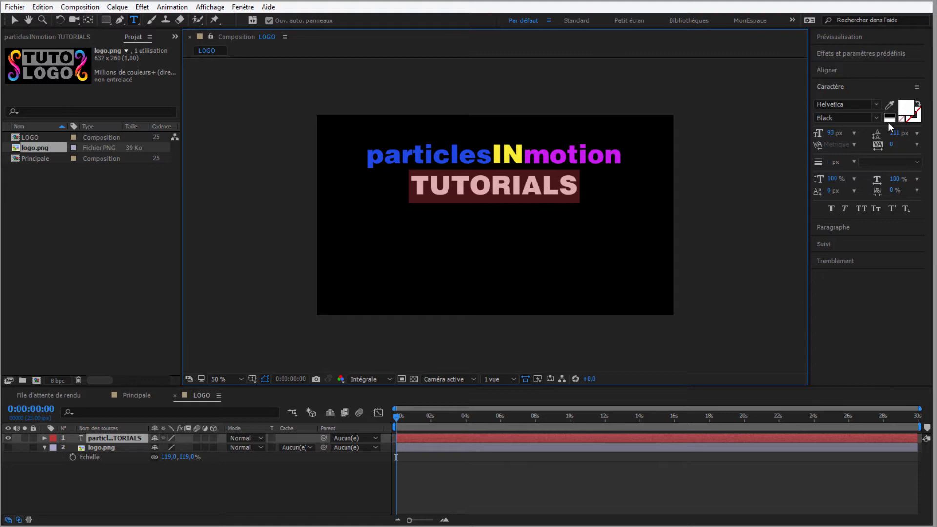
click(906, 107)
drag(647, 258, 513, 299)
click(791, 234)
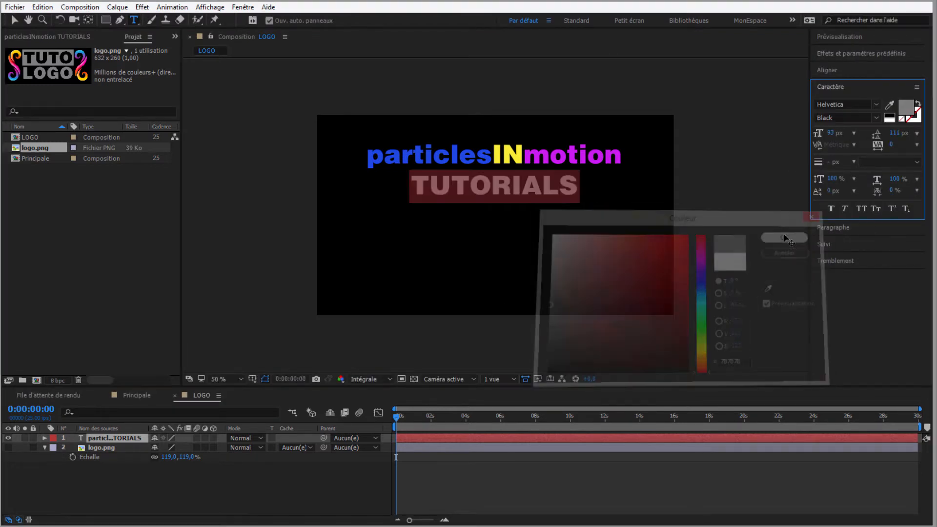
click(477, 157)
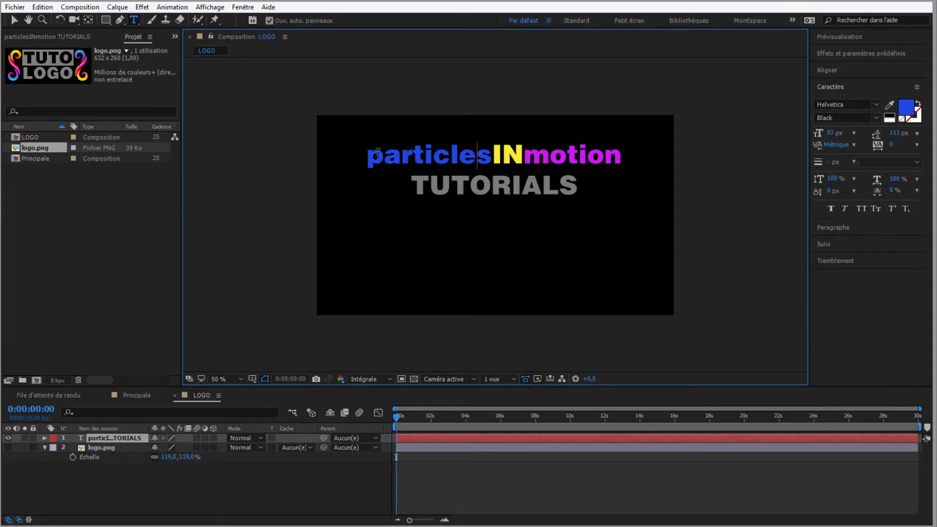
drag(367, 155, 635, 157)
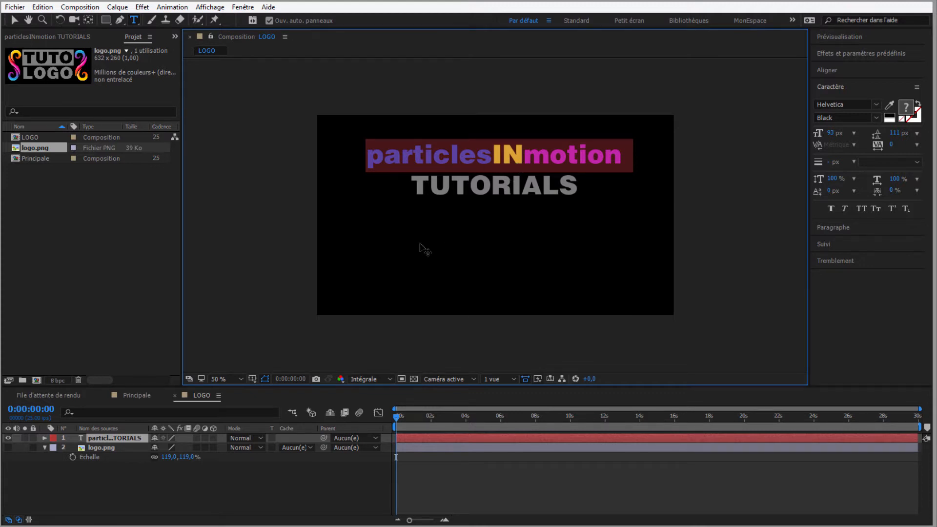
click(449, 156)
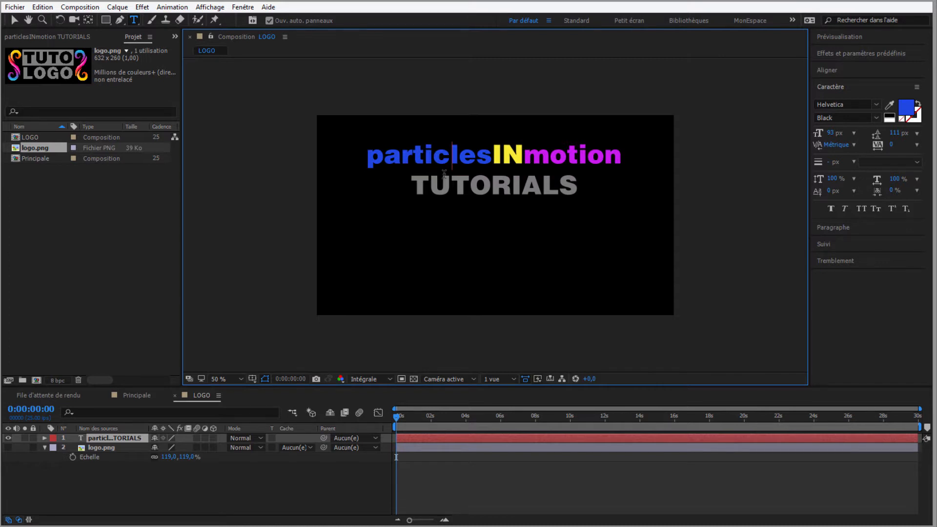
Step: Hide the text layer in the LOGO composition and show the logo.png layer instead
click(8, 438)
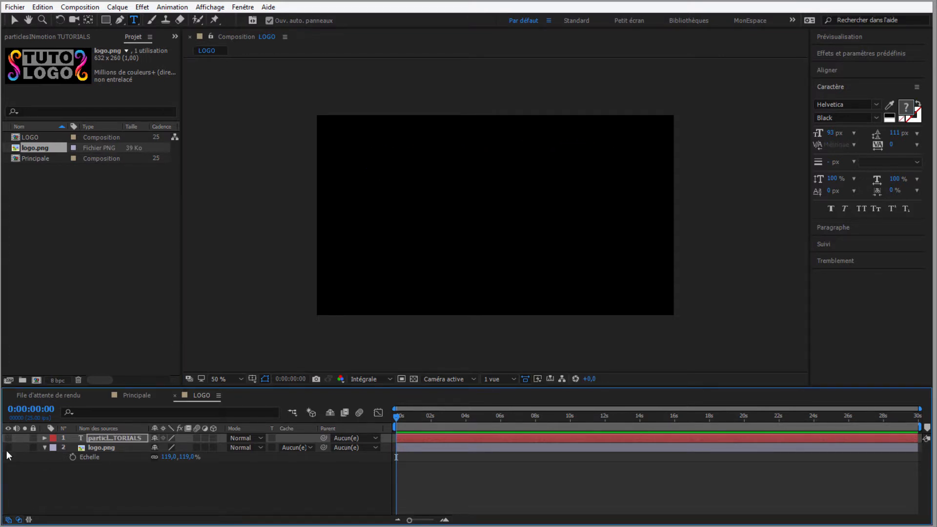
click(8, 448)
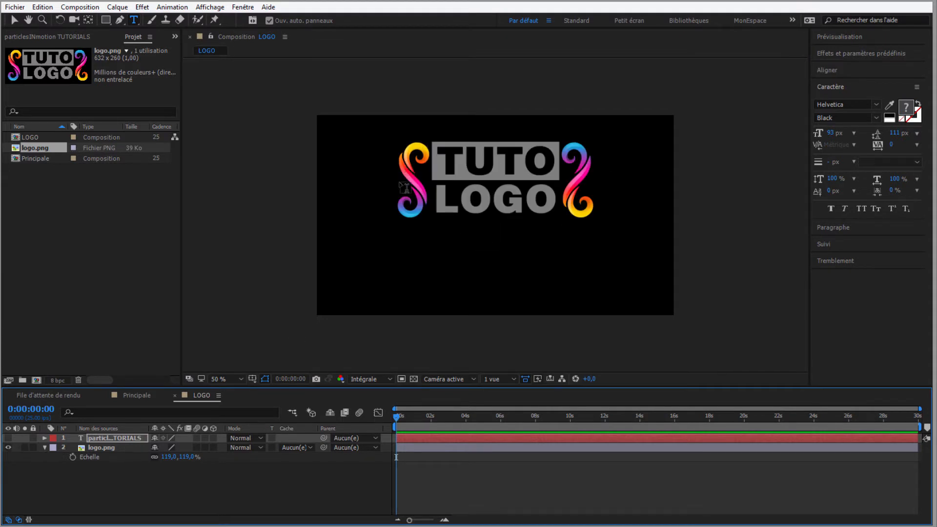
click(109, 447)
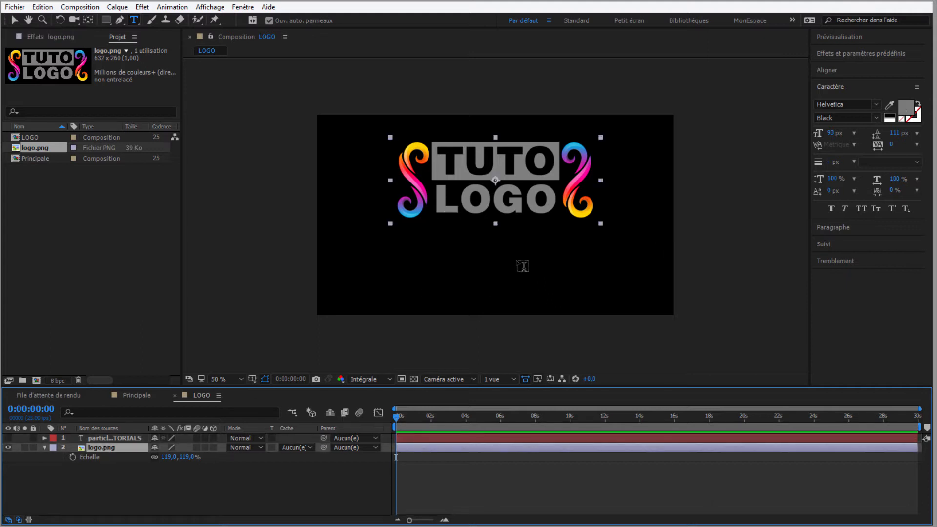
Step: Add the LOGO composition to the Principale composition as a 3D layer and hide it
click(130, 395)
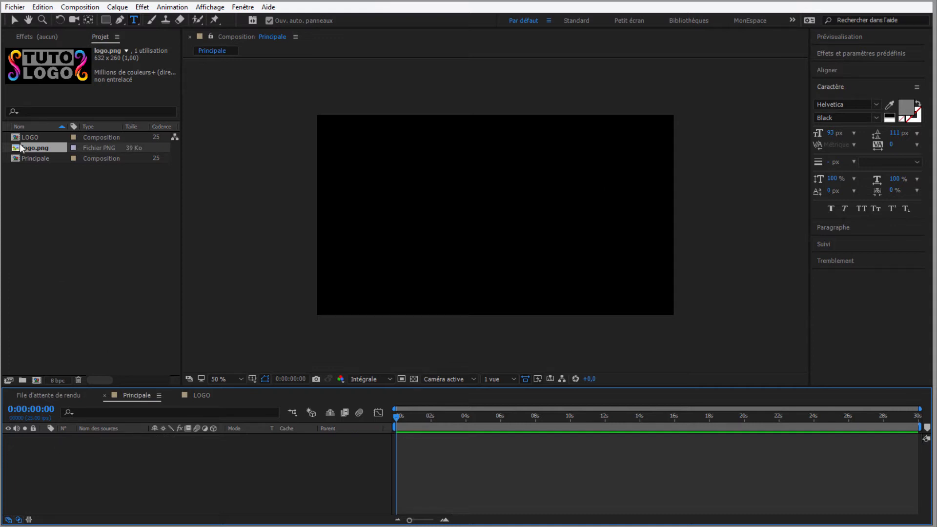
drag(19, 137, 61, 479)
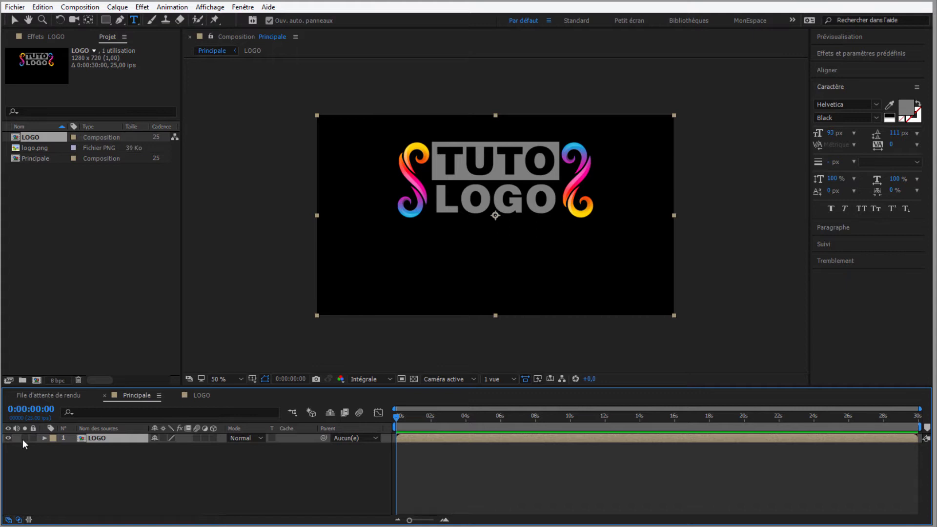
click(213, 438)
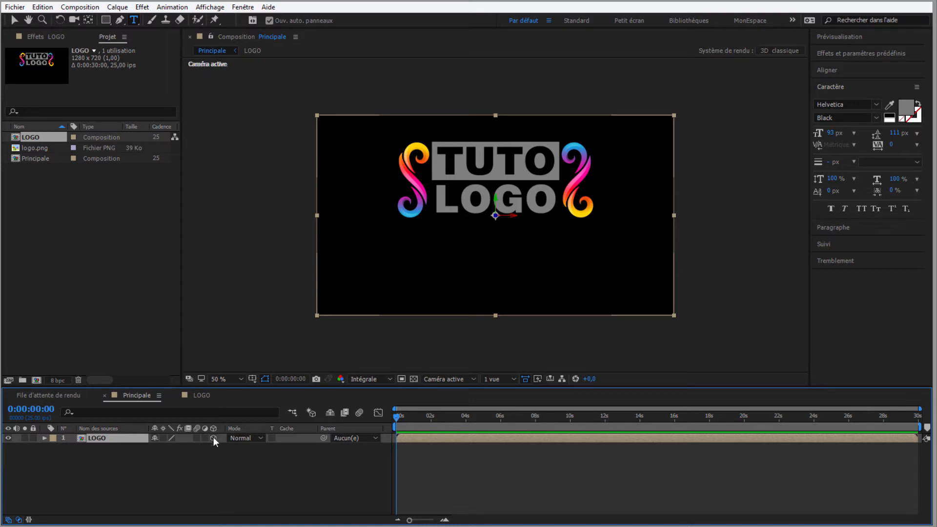
click(8, 438)
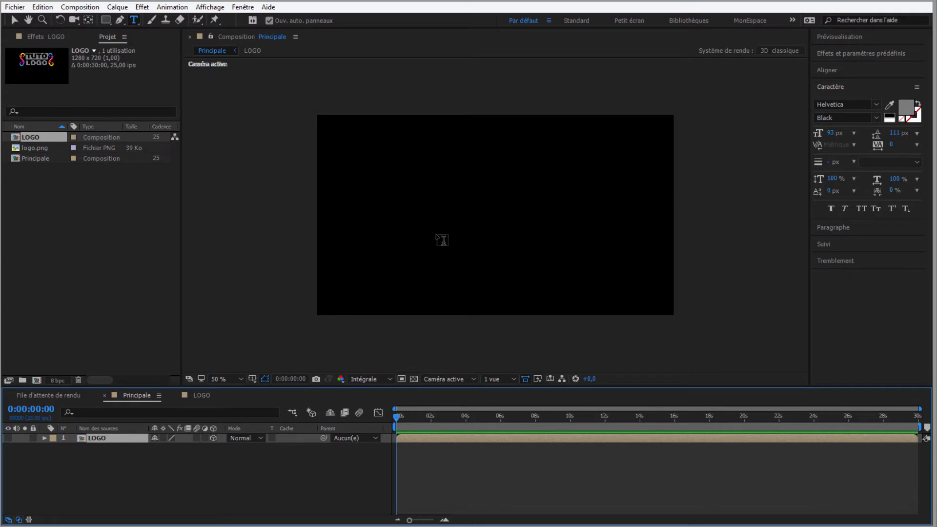
Step: Start a new 1280 x 720 px solid in the Principale composition and name it Anim_1
right_click(66, 470)
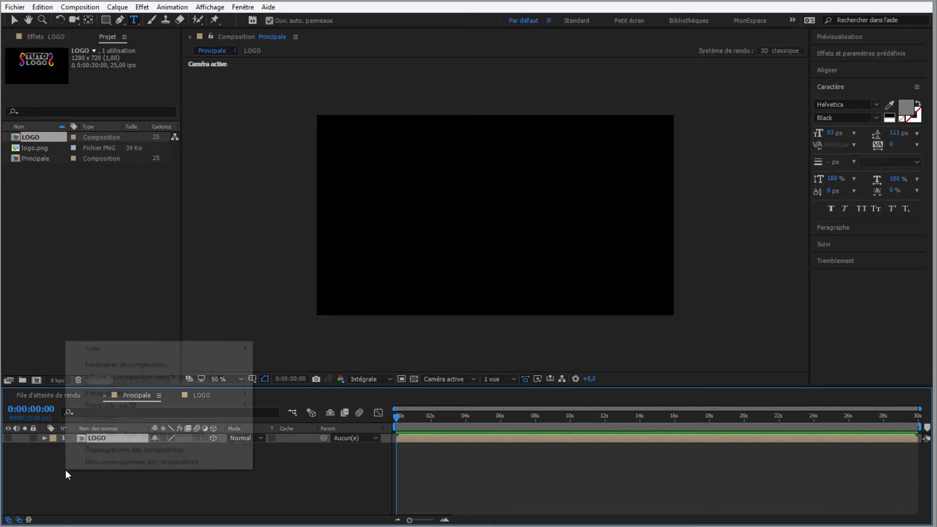
mouse_move(104, 350)
click(301, 376)
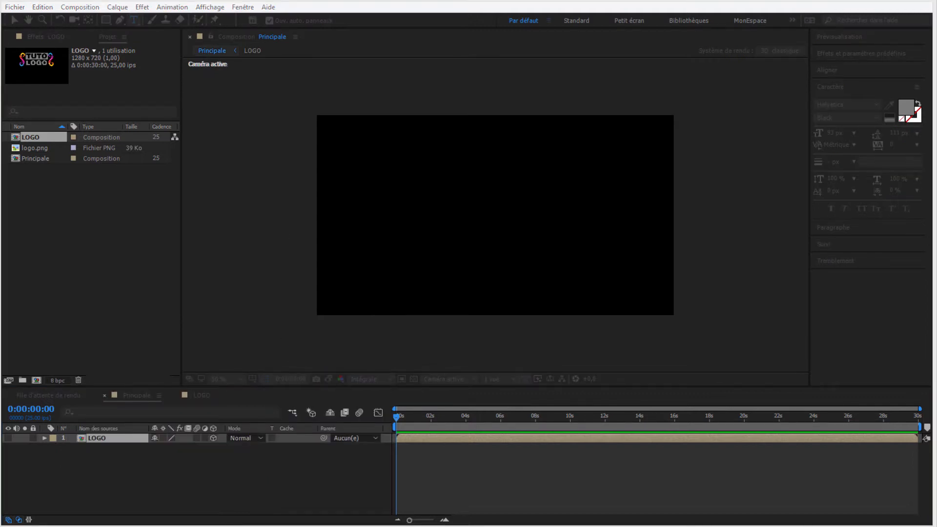
drag(95, 128, 469, 128)
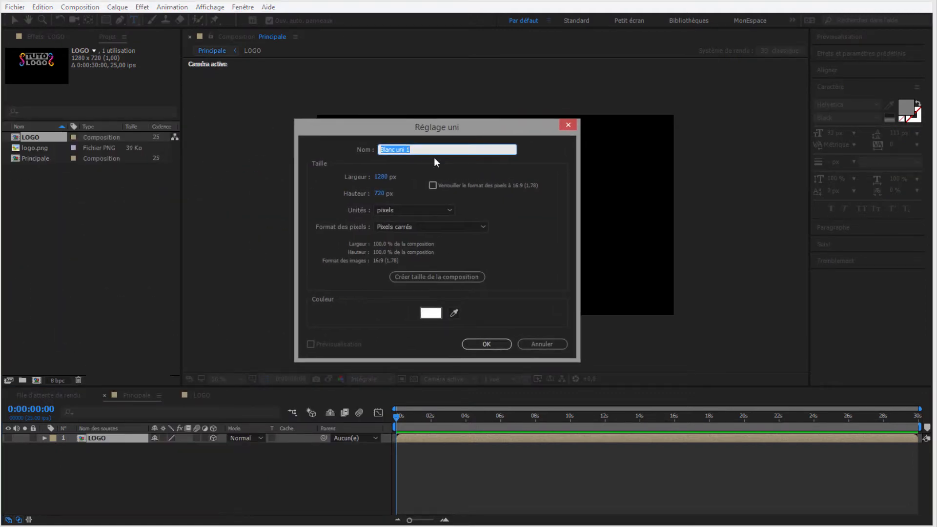
text(Anim_1)
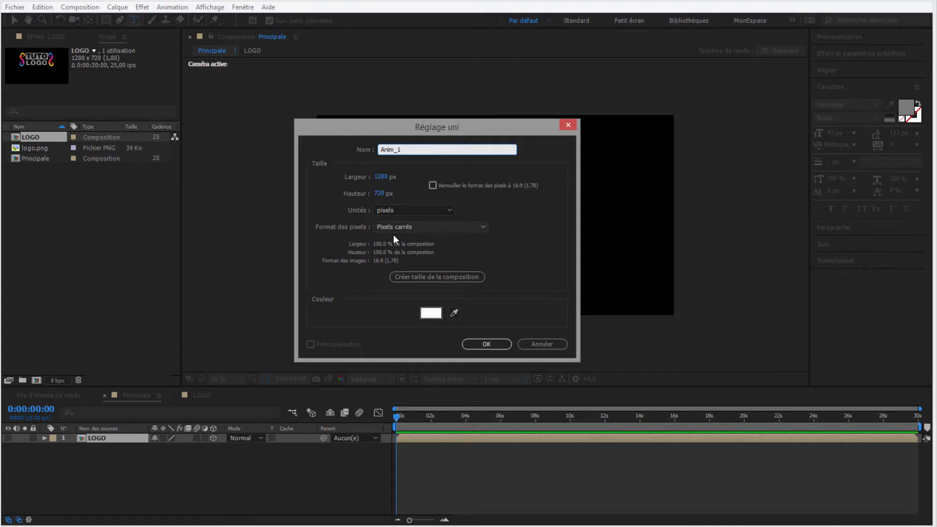
Step: Set the new solid's colour to black, 000000
click(427, 315)
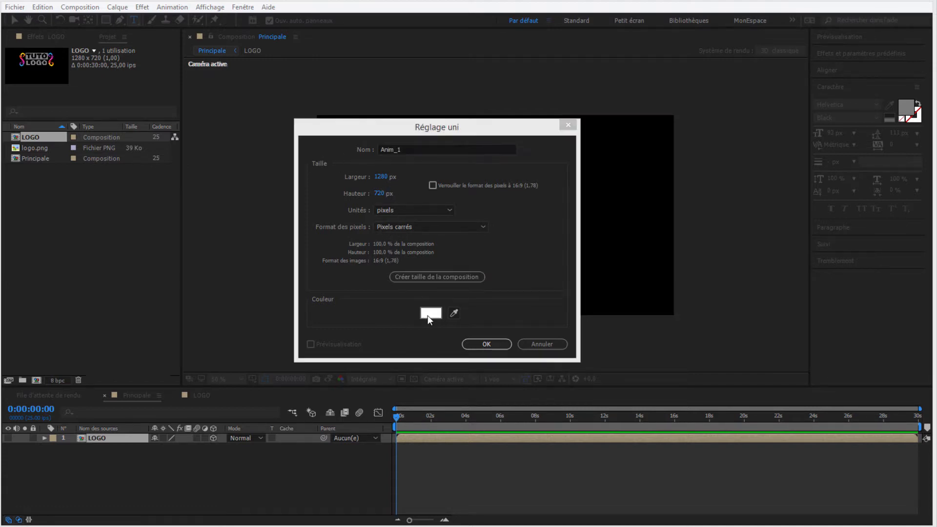
drag(555, 299, 483, 394)
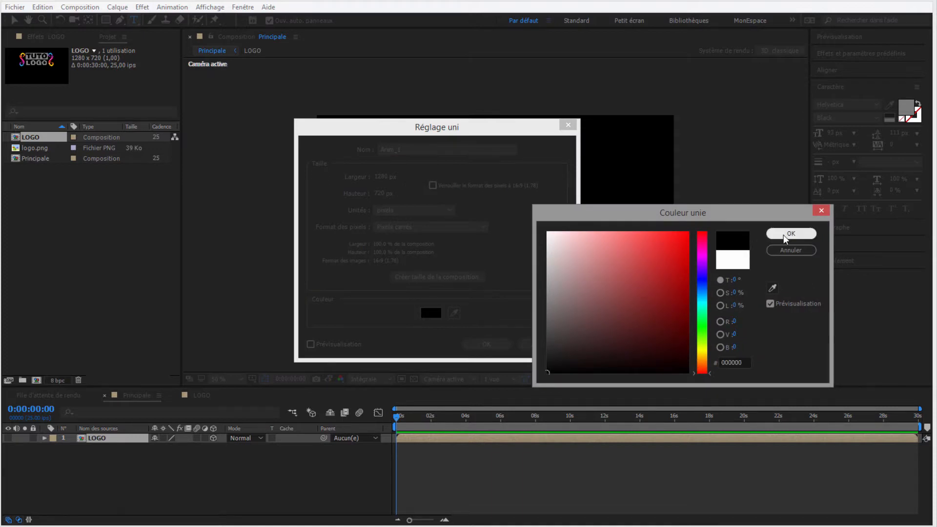
click(791, 233)
Step: Set the Anim_1 solid's colour to red, FF0000, and create the solid
click(427, 314)
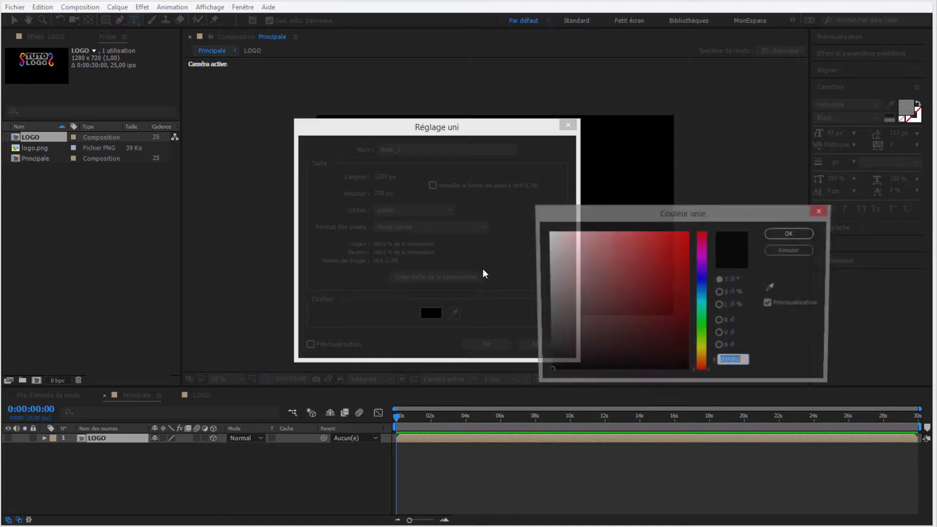
click(688, 233)
click(788, 235)
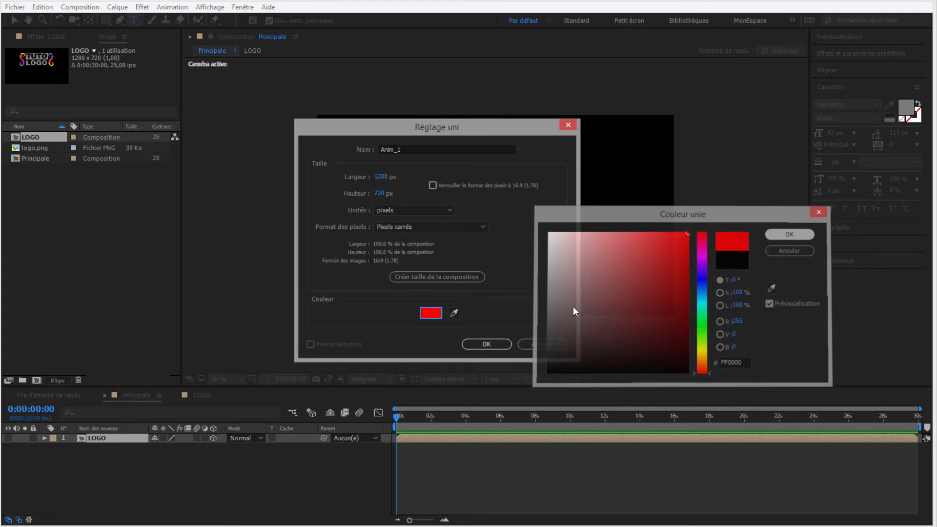
click(484, 344)
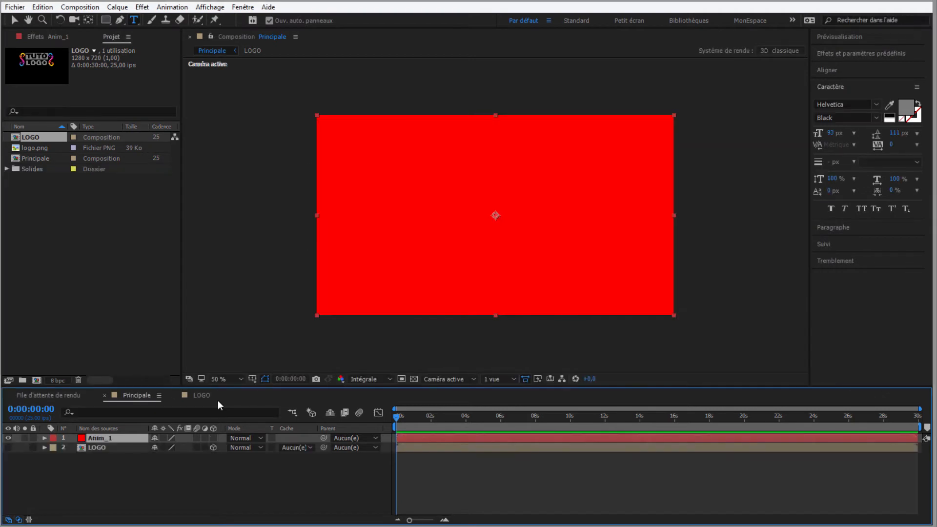
Step: Apply the RG Trapcode Particular effect to the Anim_1 layer
right_click(102, 438)
mouse_move(139, 144)
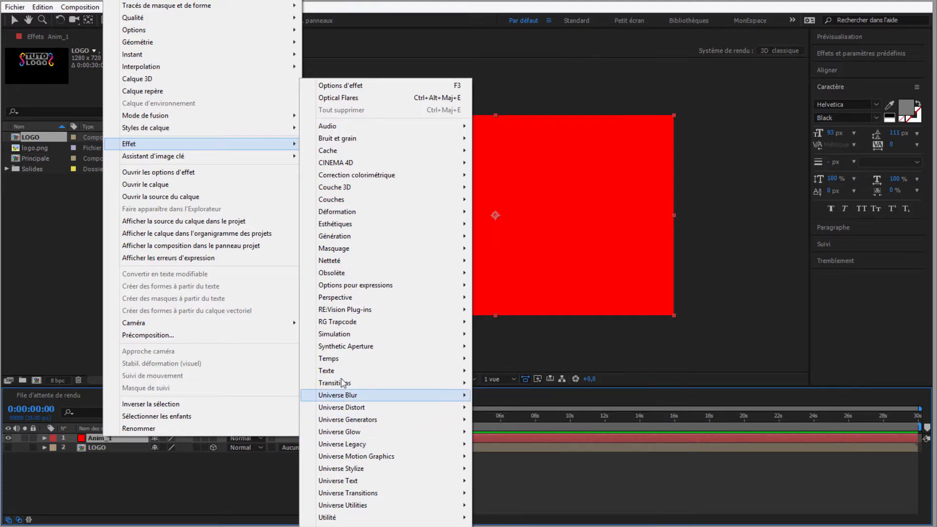
mouse_move(346, 323)
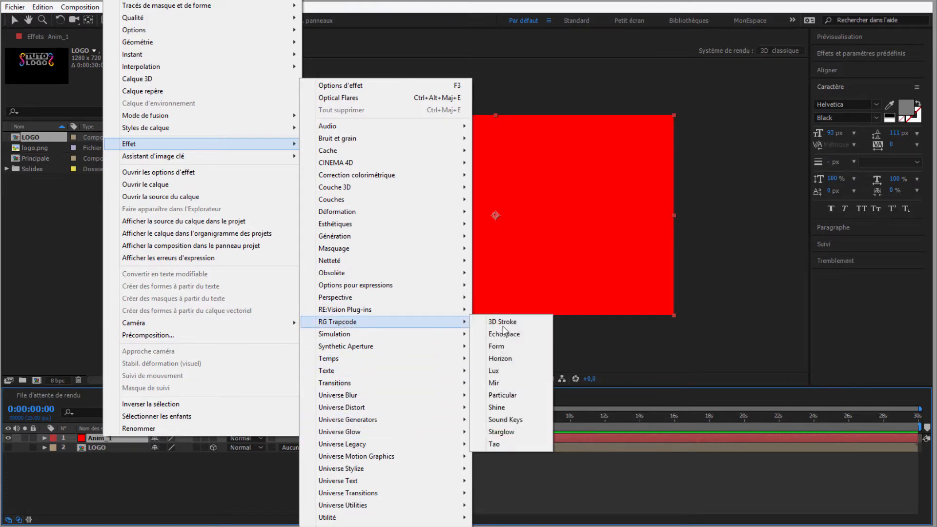
click(502, 396)
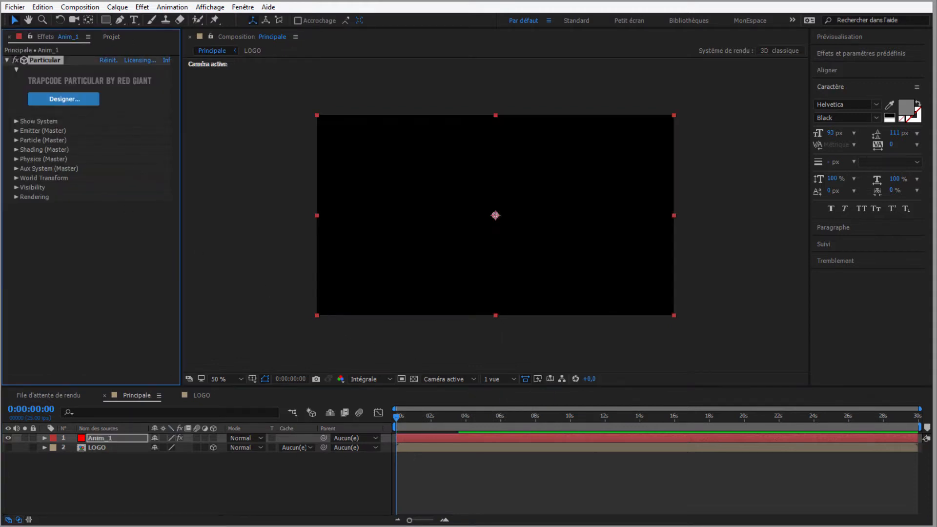
Step: Move the current time to 0:00:04:15 and set Particular's master emitter to 5000 particles per second
click(16, 130)
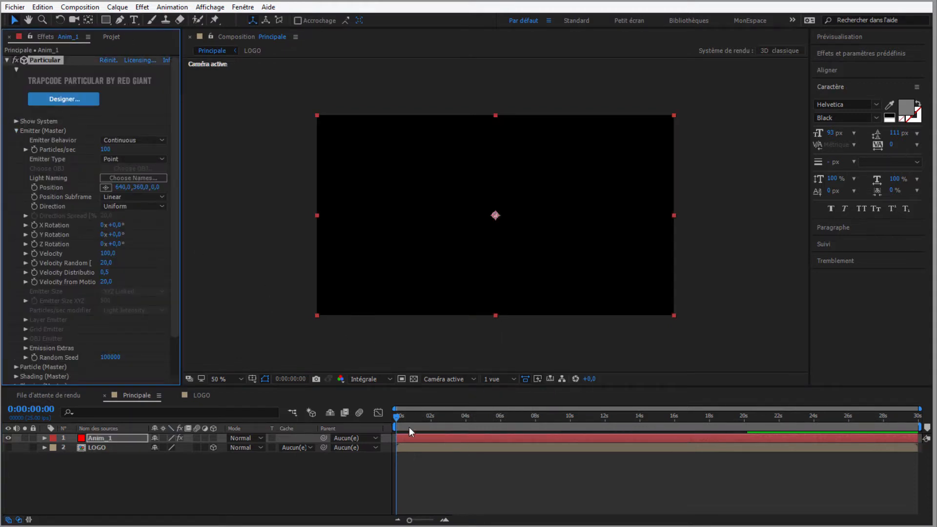
drag(398, 416, 476, 414)
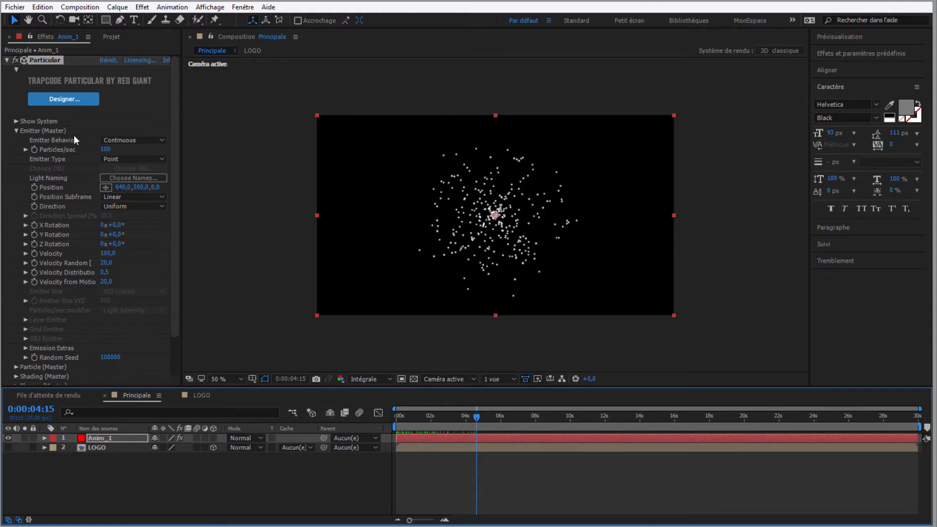
click(108, 150)
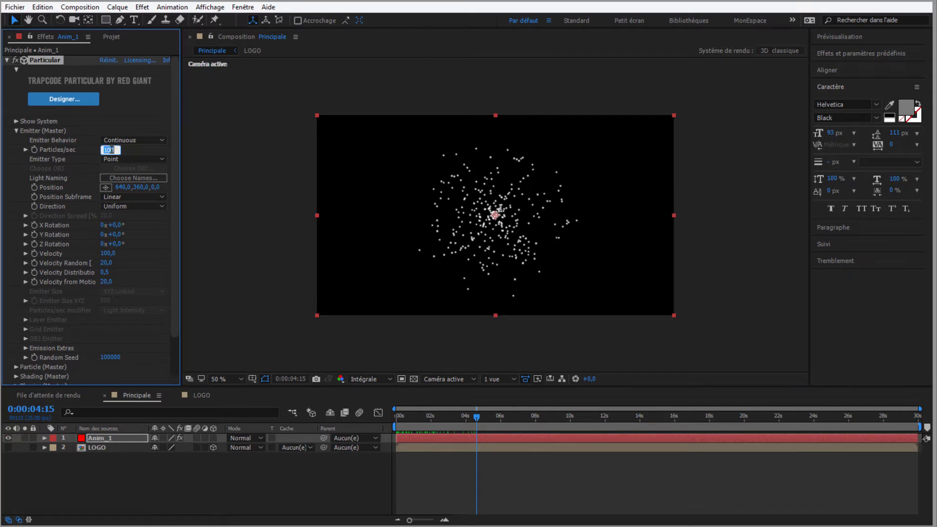
text(5000)
key(Return)
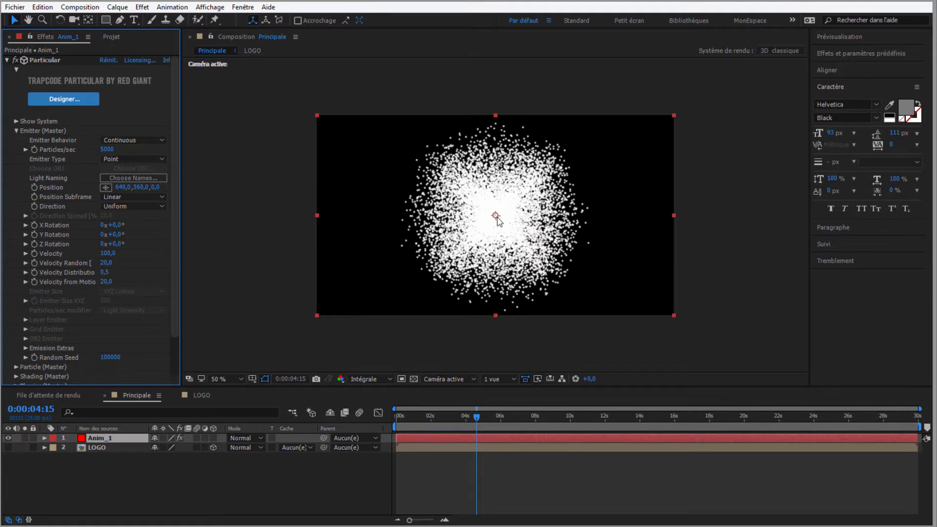
Step: Change the Particular emitter type to Layer and use the LOGO layer as the layer emitter
click(132, 160)
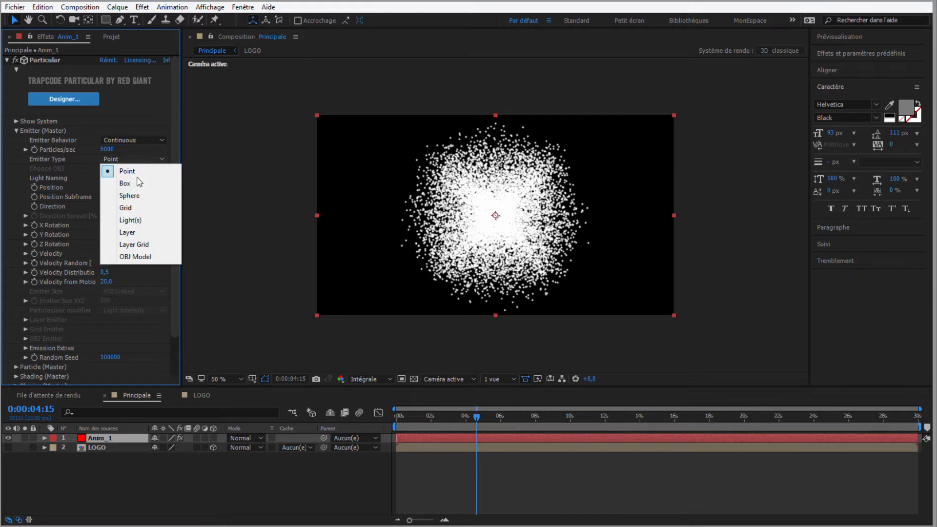
click(141, 228)
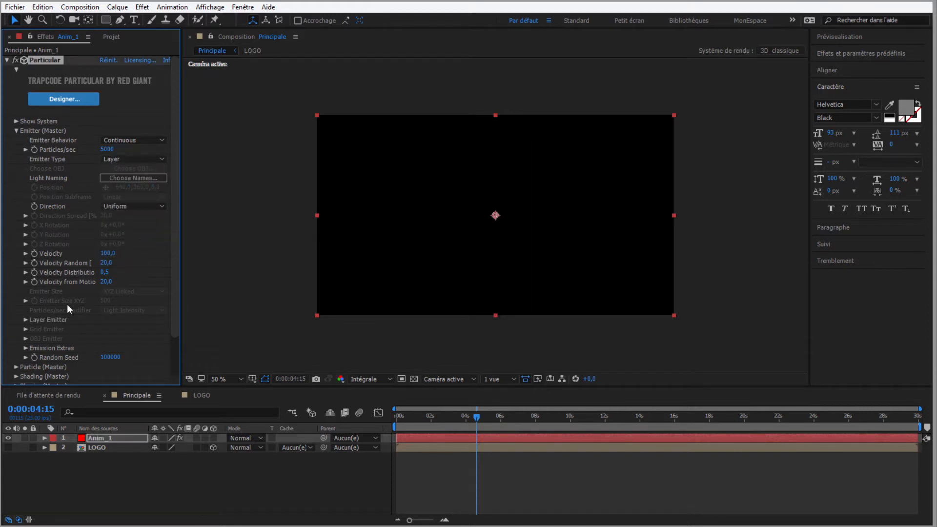
click(26, 321)
click(116, 329)
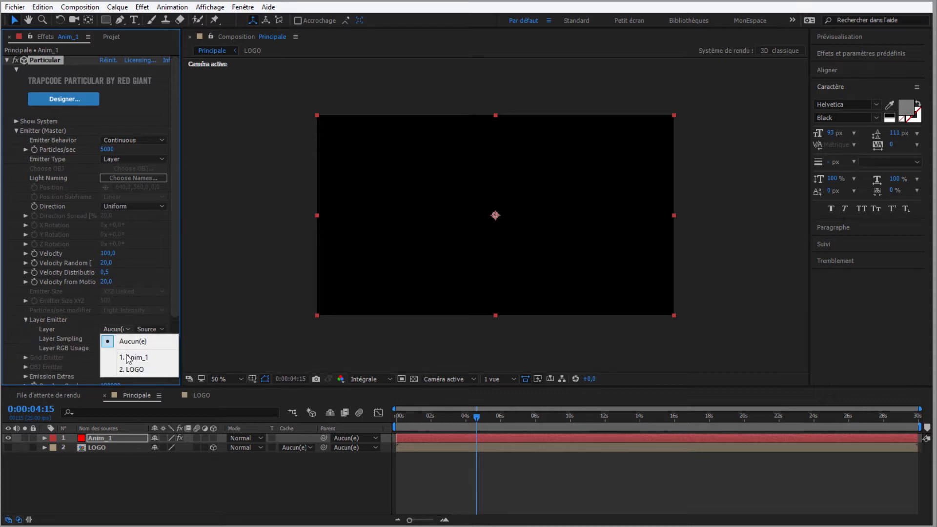
click(129, 369)
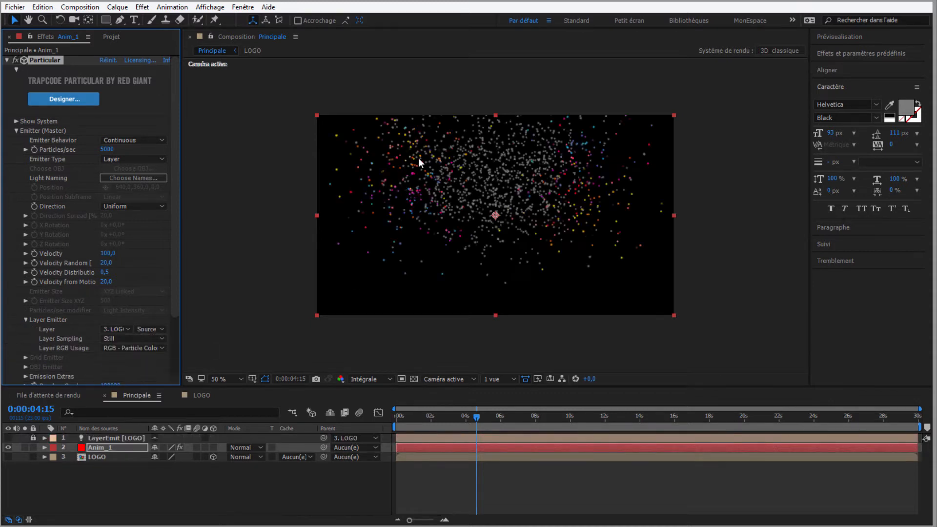
Step: Set the Particular emitter's velocity, velocity random, velocity distribution and velocity from motion all to 0
drag(476, 415, 437, 431)
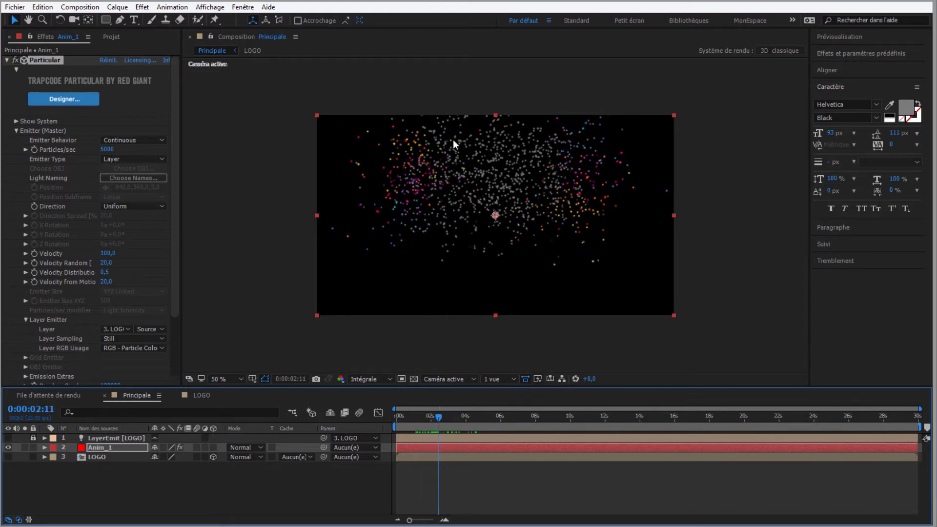
drag(439, 418, 483, 423)
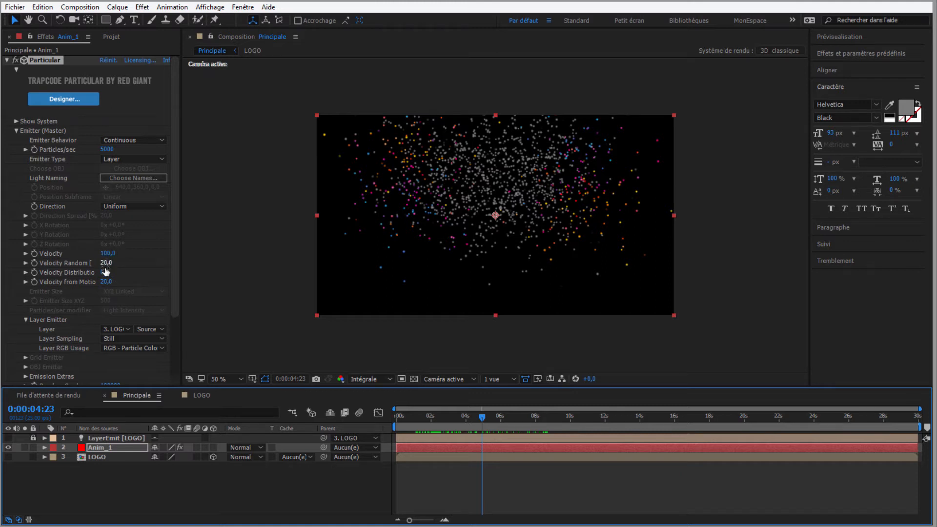
drag(104, 253, 104, 253)
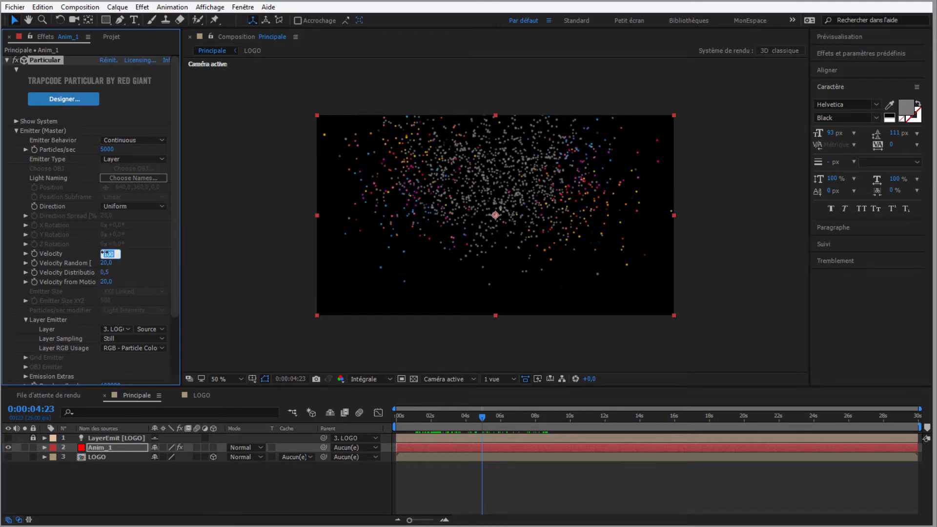
text(0)
key(Tab)
text(0)
key(Tab)
text(0)
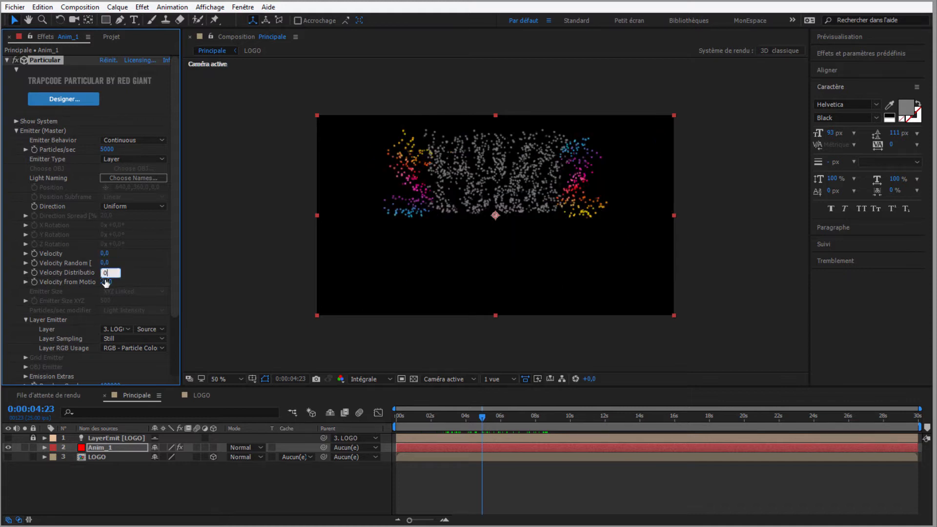
key(Tab)
text(0)
click(124, 289)
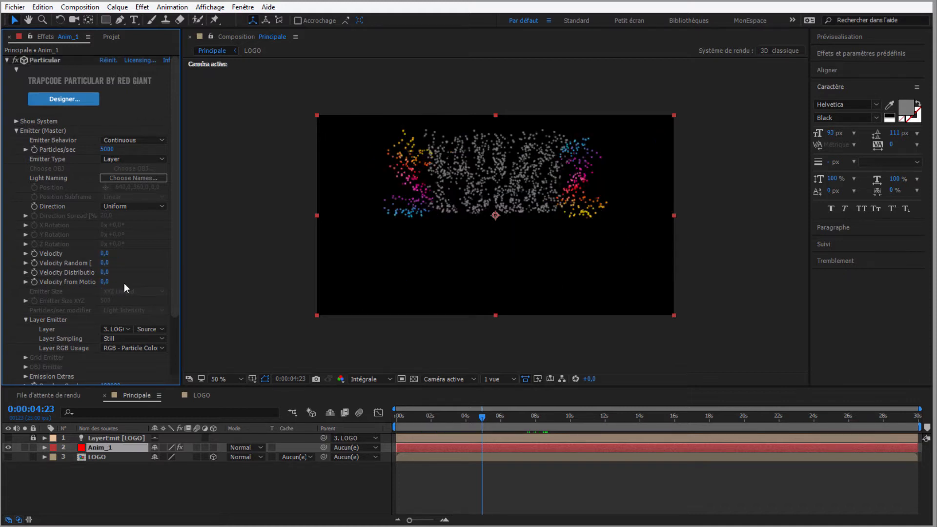
Step: At 0:00:07:12, give the master particles a life of 30 seconds, a sphere feather of 0 and a size of 10
drag(481, 417, 526, 434)
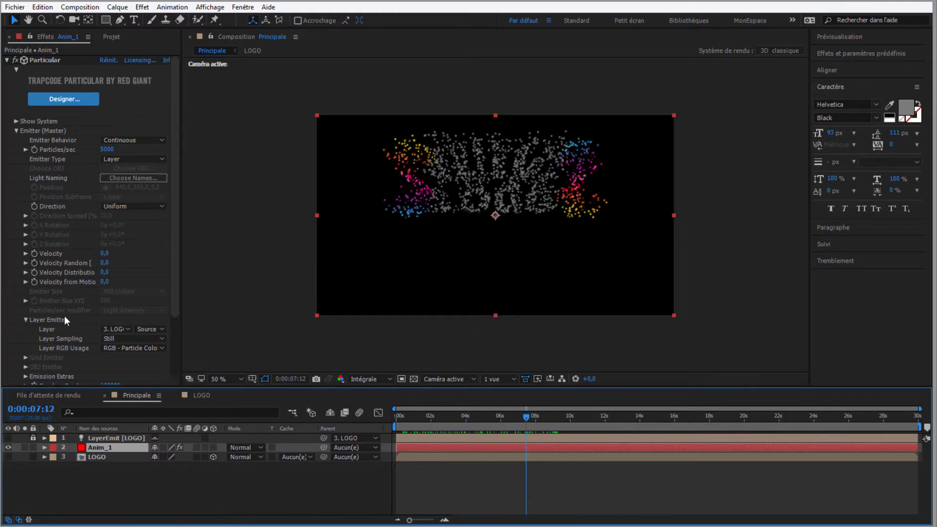
click(15, 131)
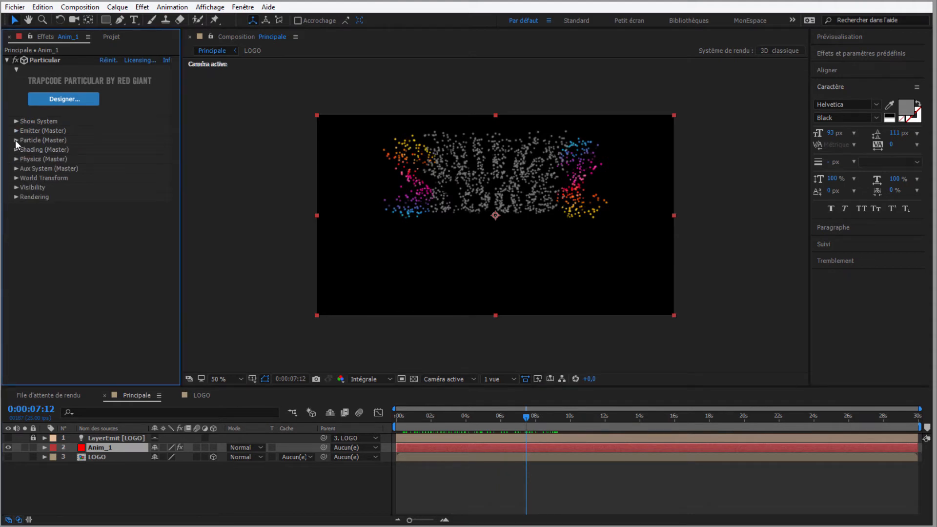
click(16, 139)
click(104, 149)
text(30)
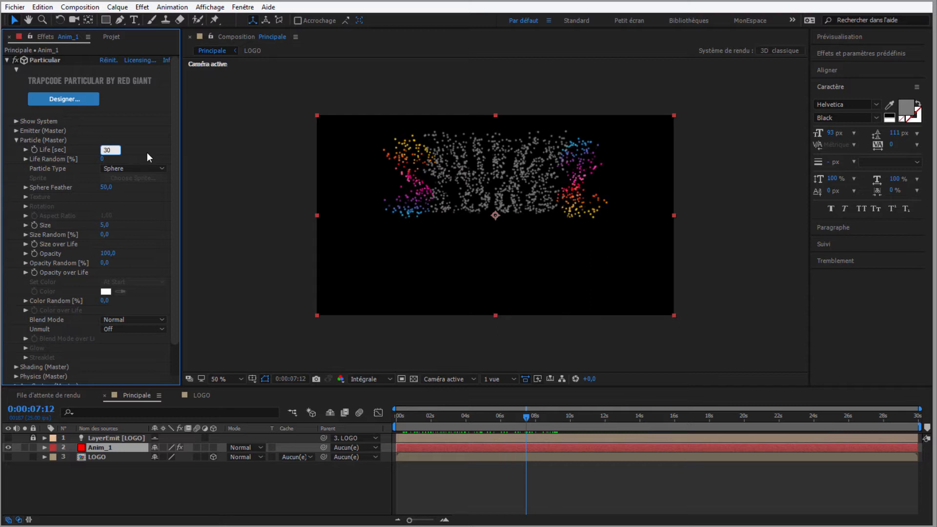
key(Return)
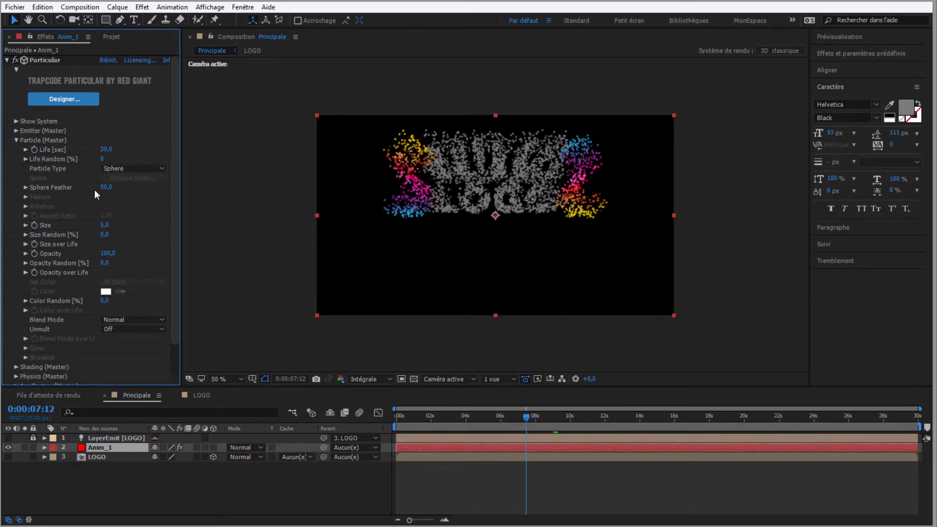
drag(107, 191, 63, 188)
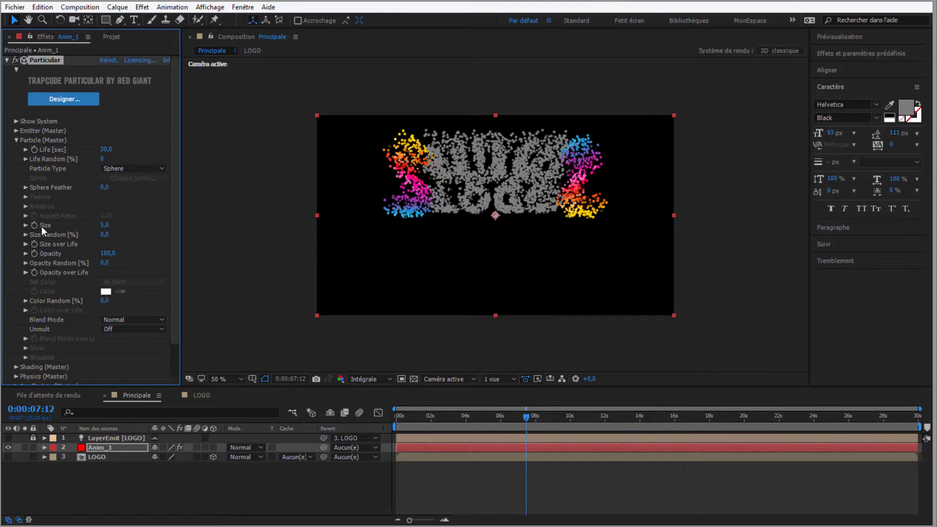
drag(104, 227, 106, 227)
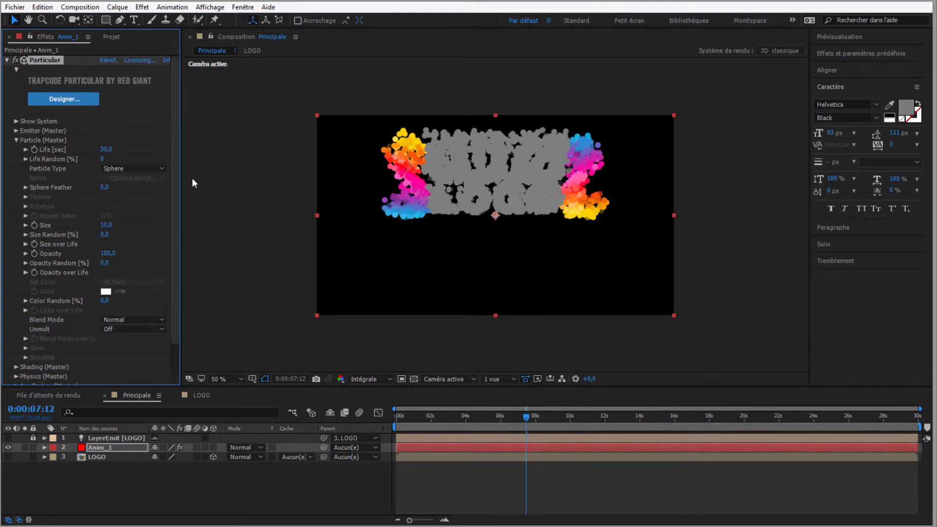
Step: Set Particular's master emitter to 4000 particles per second
click(16, 131)
click(109, 143)
text(2000)
key(Return)
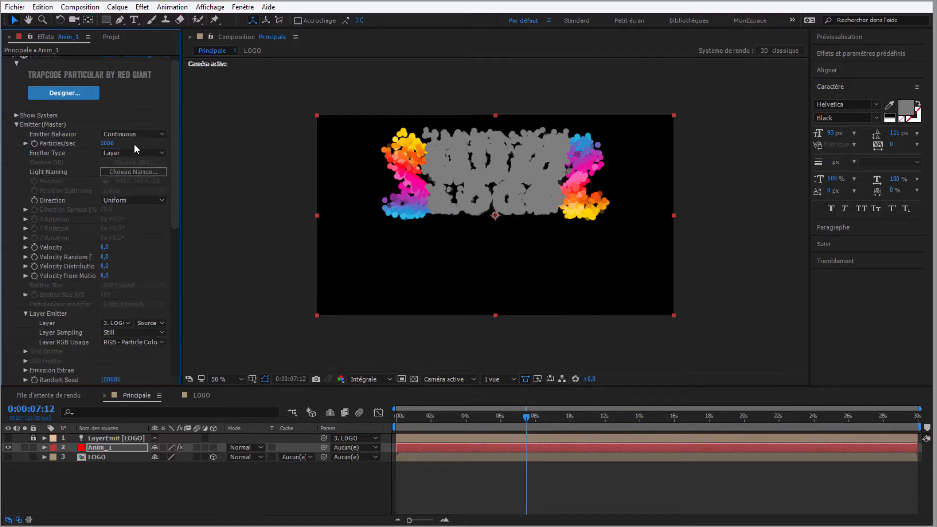
click(111, 144)
text(200)
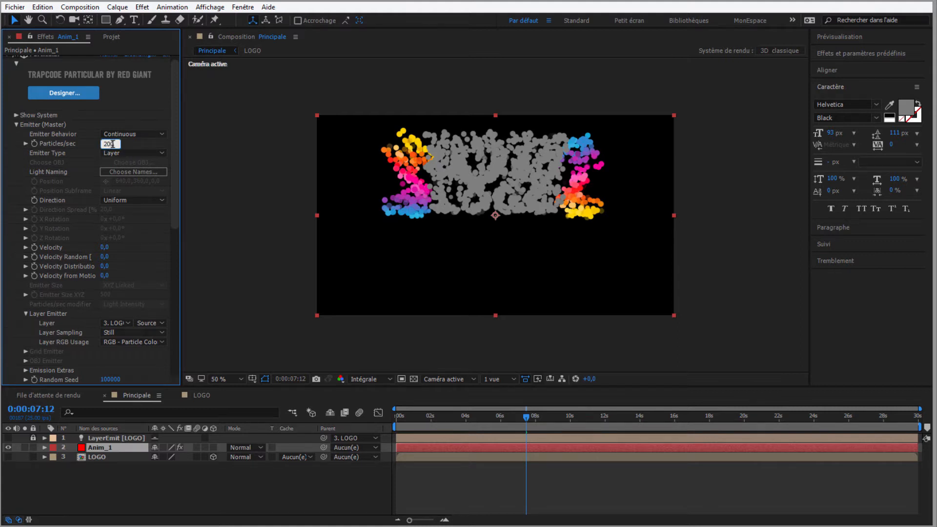
drag(114, 144, 79, 150)
text(4000)
key(Return)
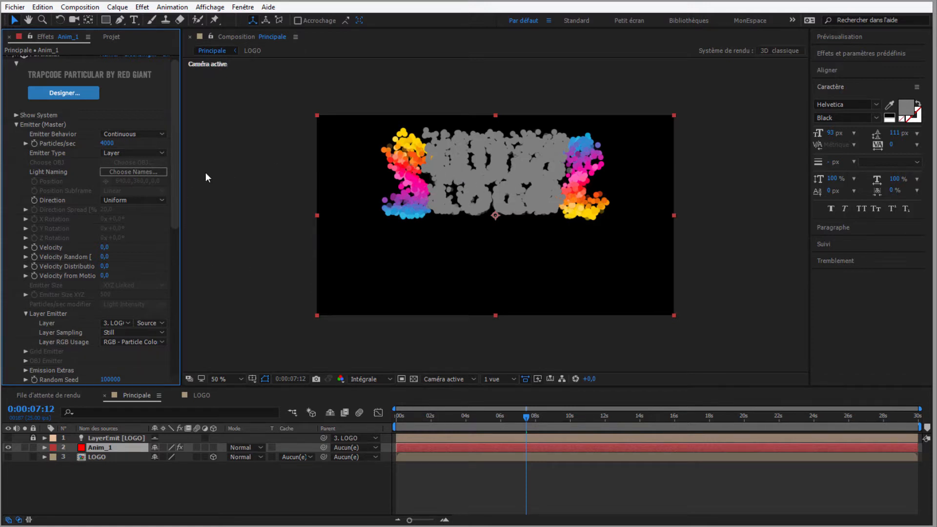
Step: Turn on Shadowlet for Main in Particular's master shading settings
drag(179, 190, 176, 346)
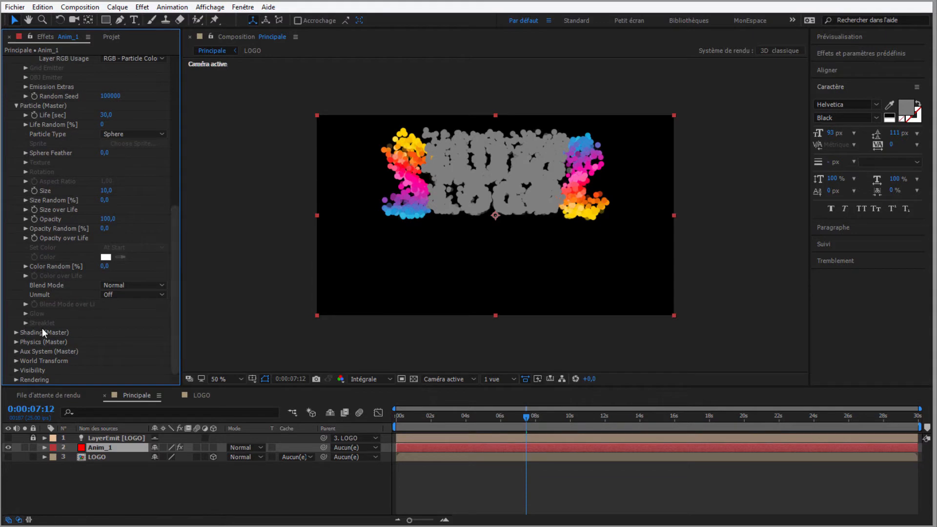
click(15, 333)
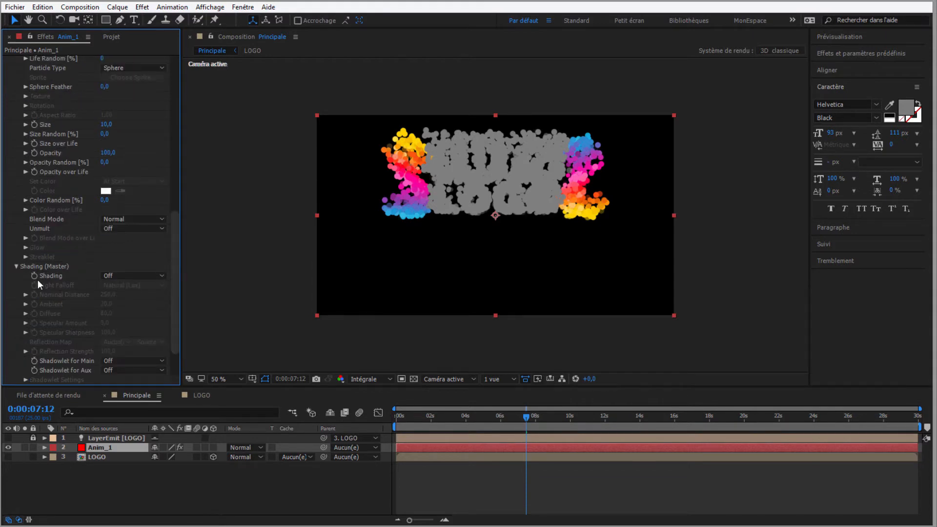
click(133, 361)
click(135, 385)
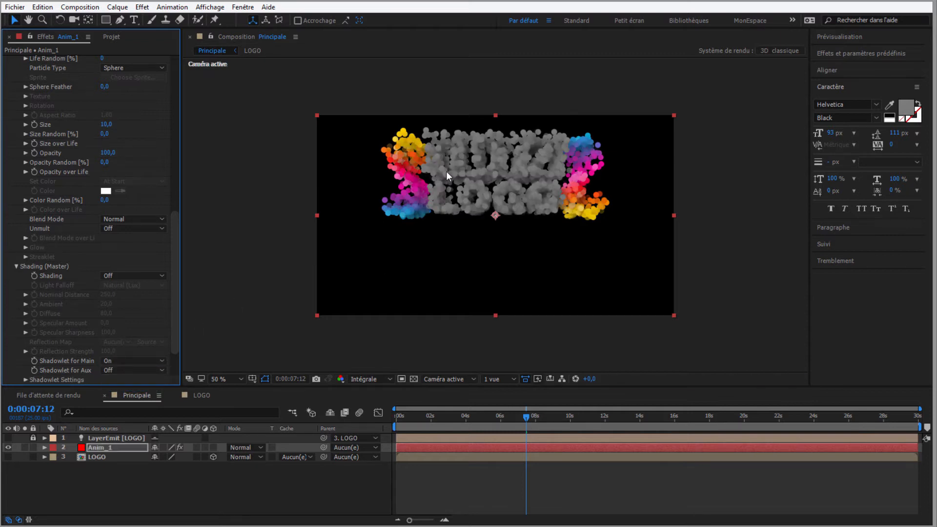
Step: Create a white (FFFFFF) solid named BG and place it directly below the Anim_1 layer
right_click(78, 484)
mouse_move(184, 364)
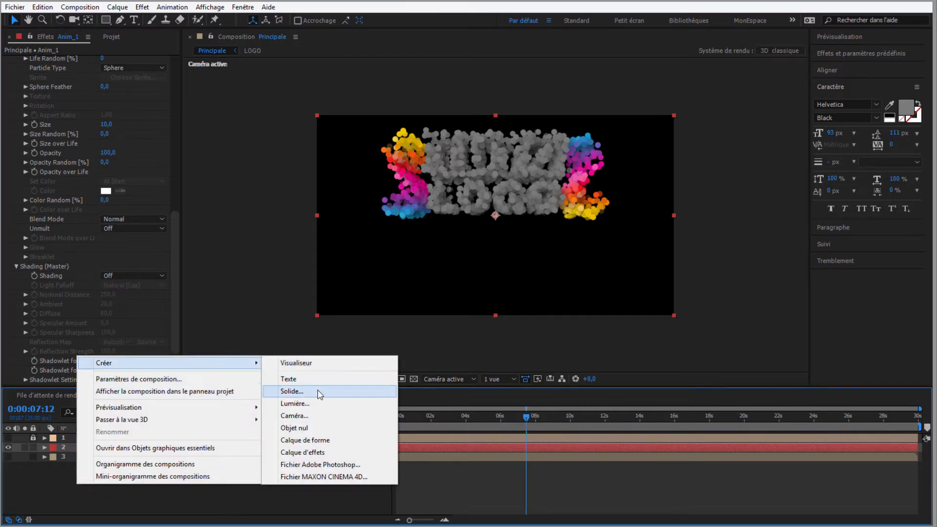
click(292, 391)
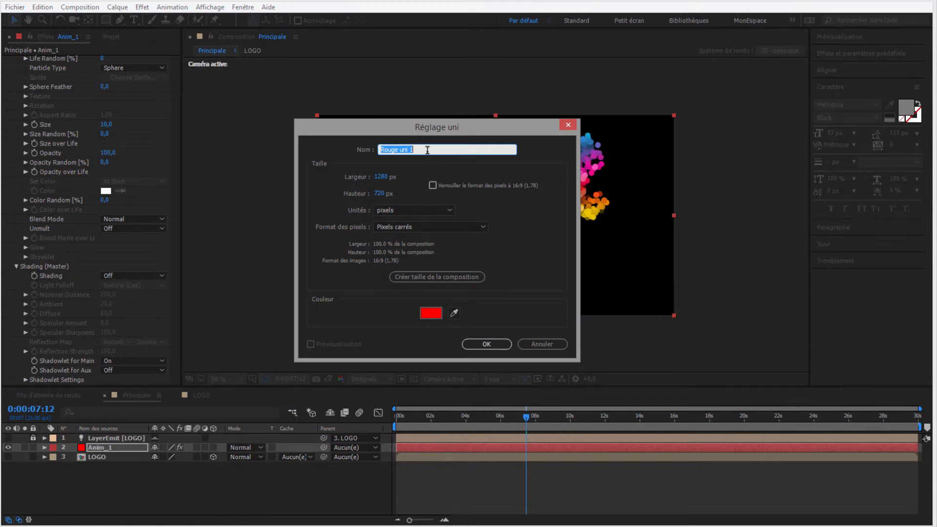
text(BG)
click(436, 314)
click(548, 234)
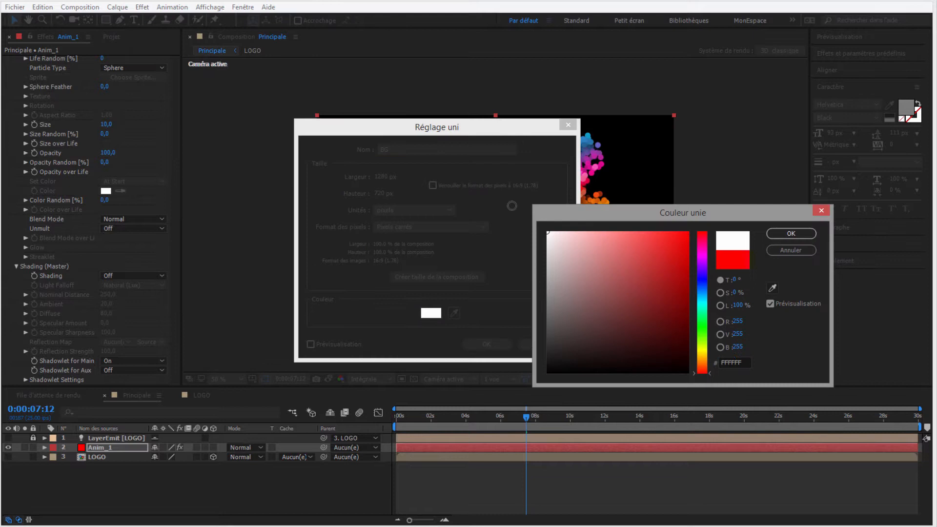
click(791, 234)
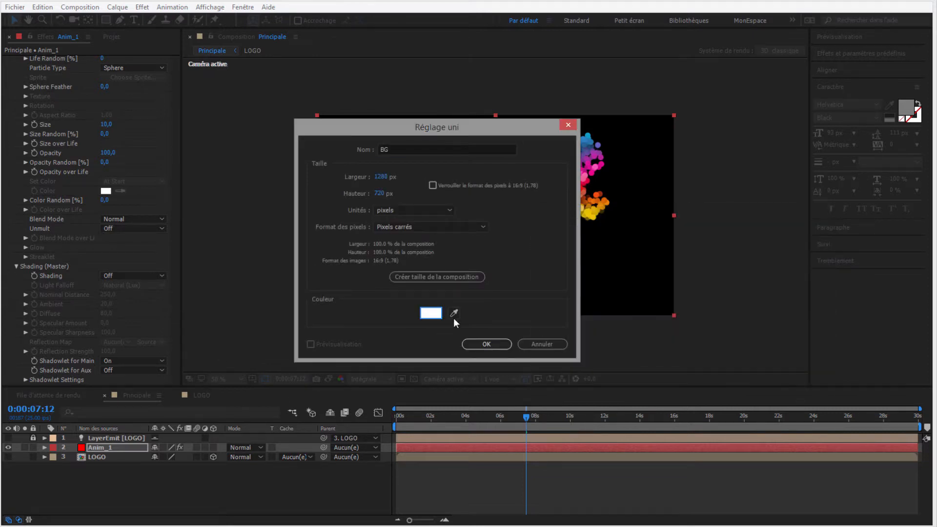
click(487, 345)
mouse_move(102, 445)
mouse_down()
mouse_move(98, 470)
mouse_move(97, 459)
mouse_up()
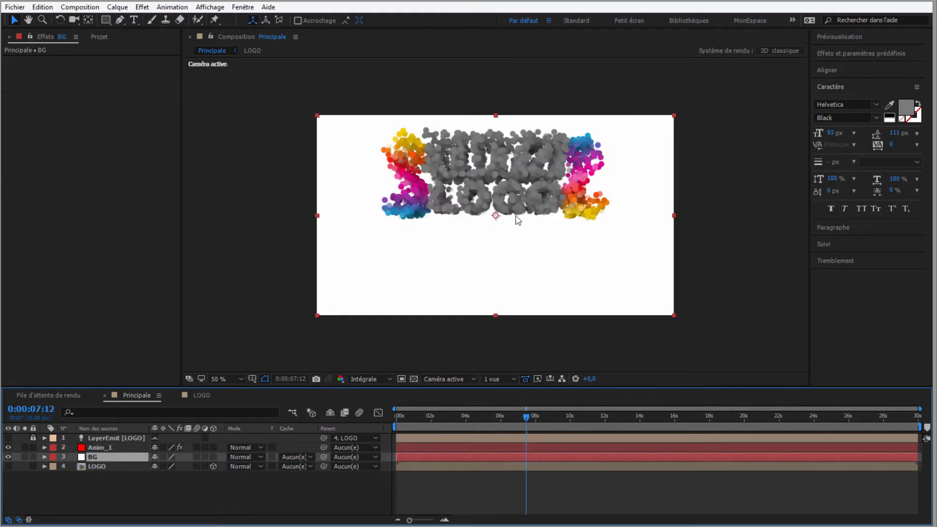
Step: Apply the Gamme des dégradés effect to the BG layer and set its type to Radial
click(834, 56)
click(847, 67)
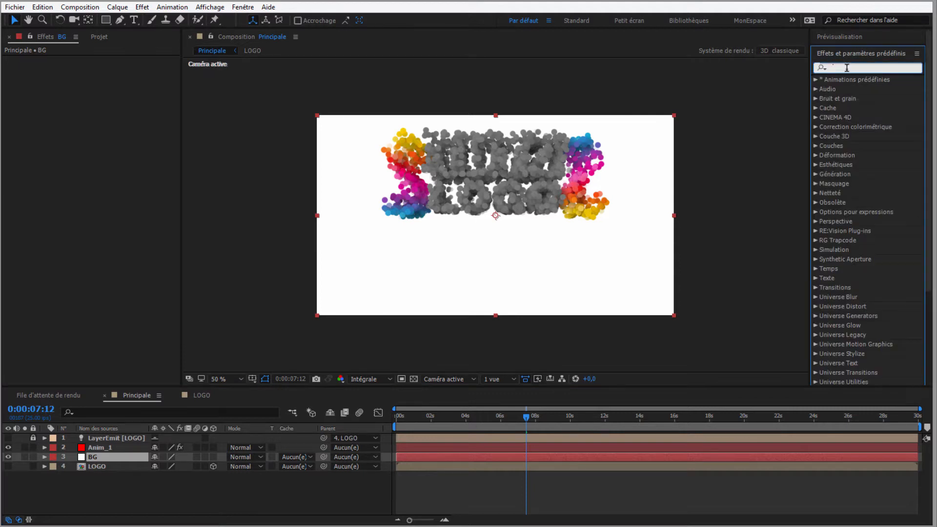
text(dégradé)
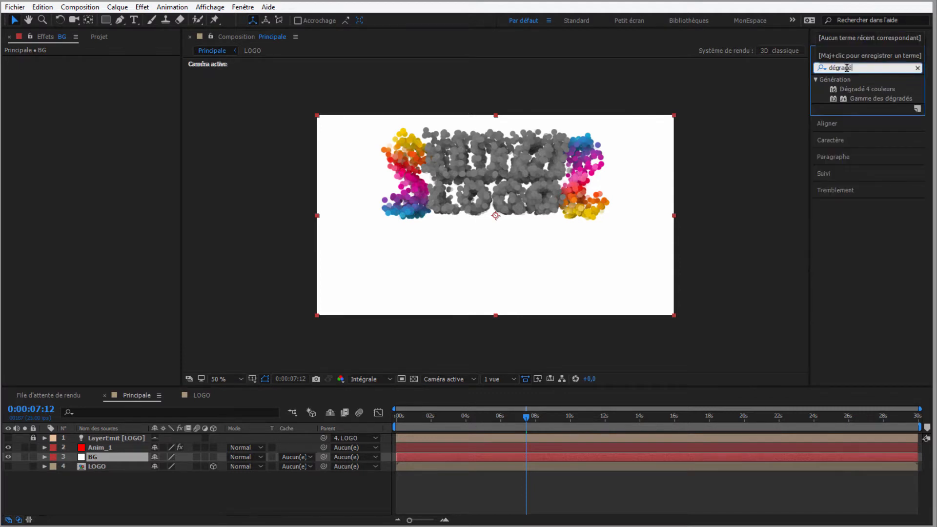
drag(886, 100, 117, 457)
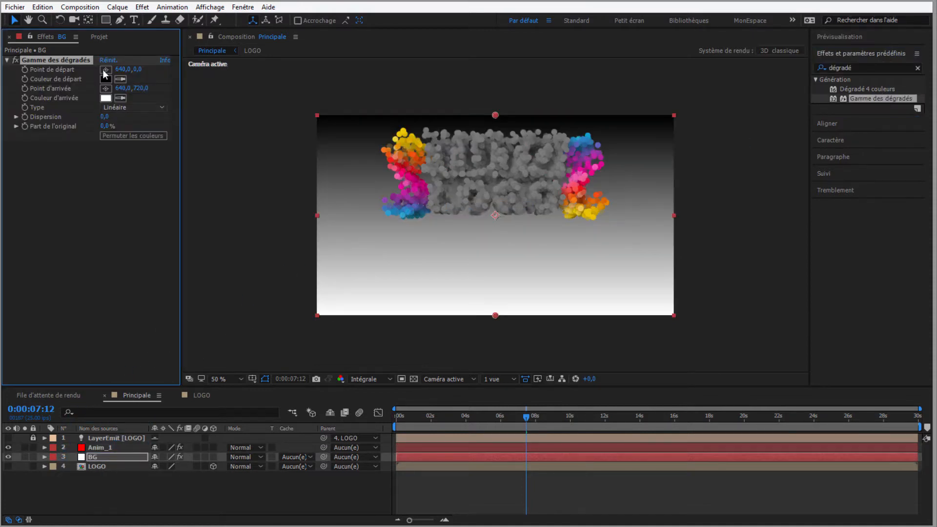
click(117, 107)
click(124, 132)
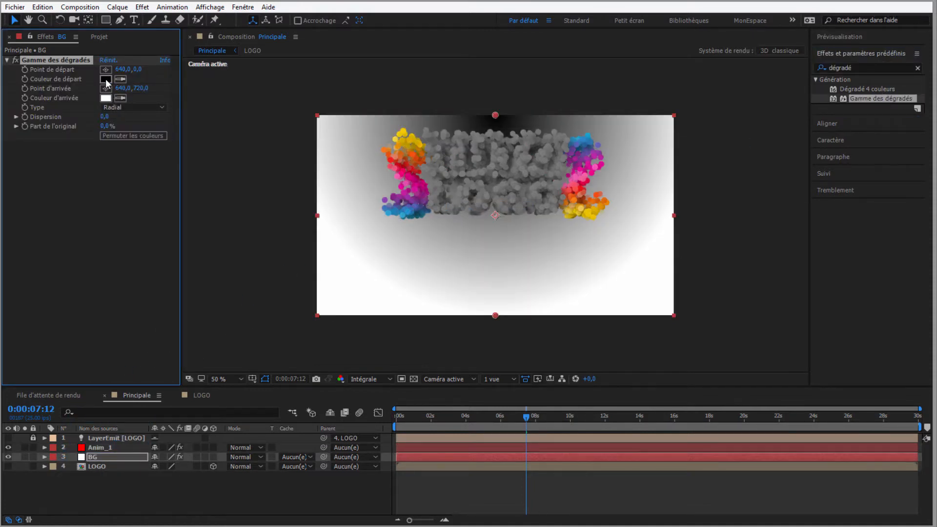
Step: Set the BG gradient's start colour to light grey D4D4D4 and its end colour to grey B2B2B2
click(105, 79)
drag(584, 272, 538, 255)
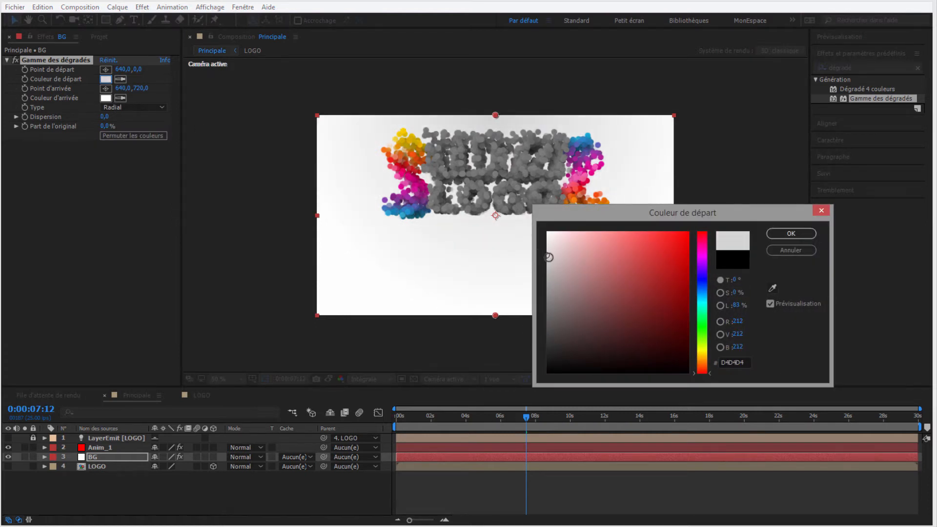
click(791, 233)
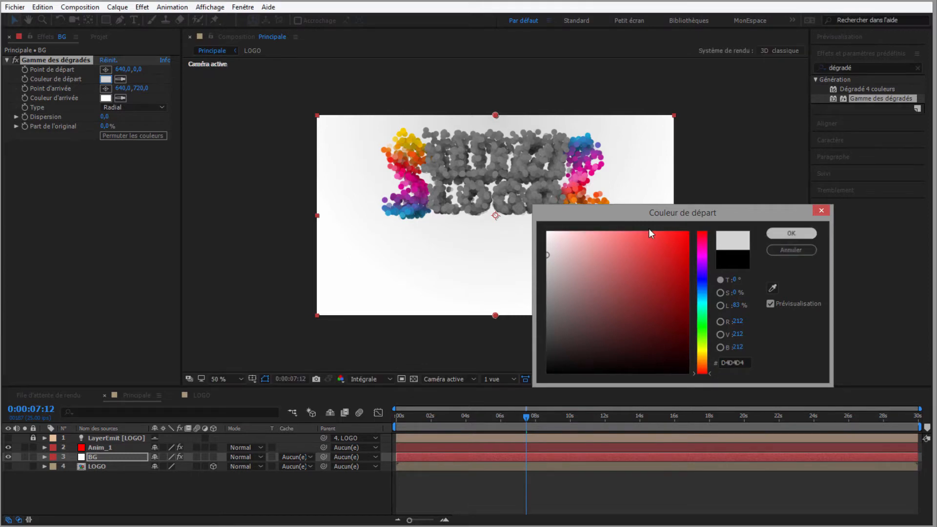
click(106, 98)
drag(549, 234, 534, 272)
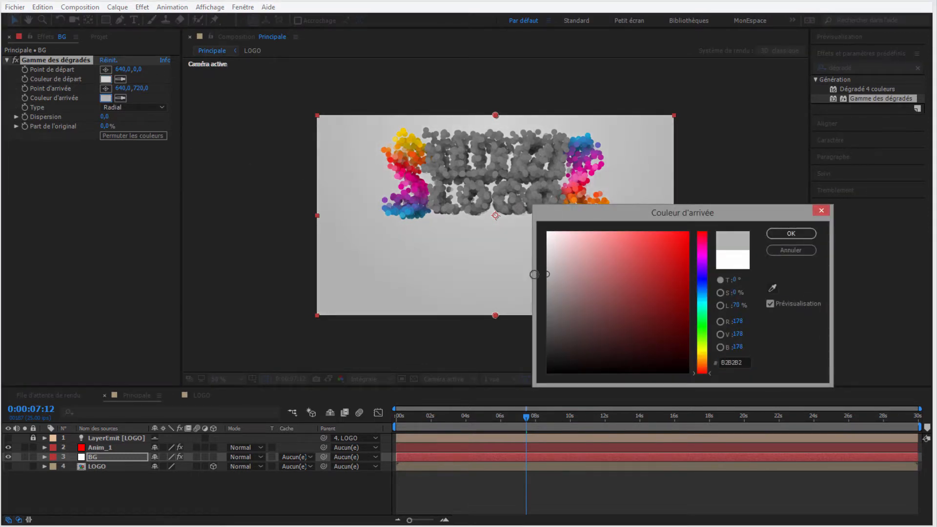
click(781, 232)
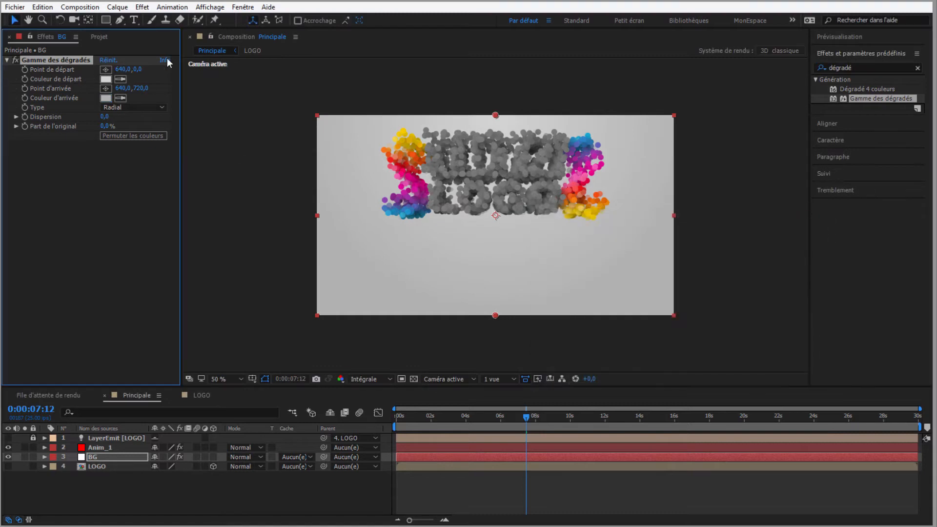
Step: Move the BG gradient's start point to about 636, 226 and its end point to about 630, 610
click(496, 116)
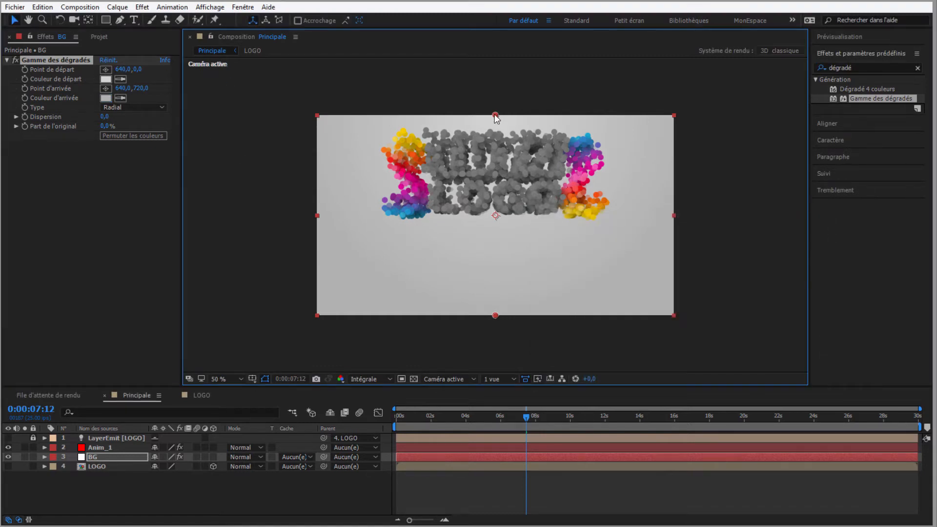
drag(495, 116, 493, 177)
double_click(493, 177)
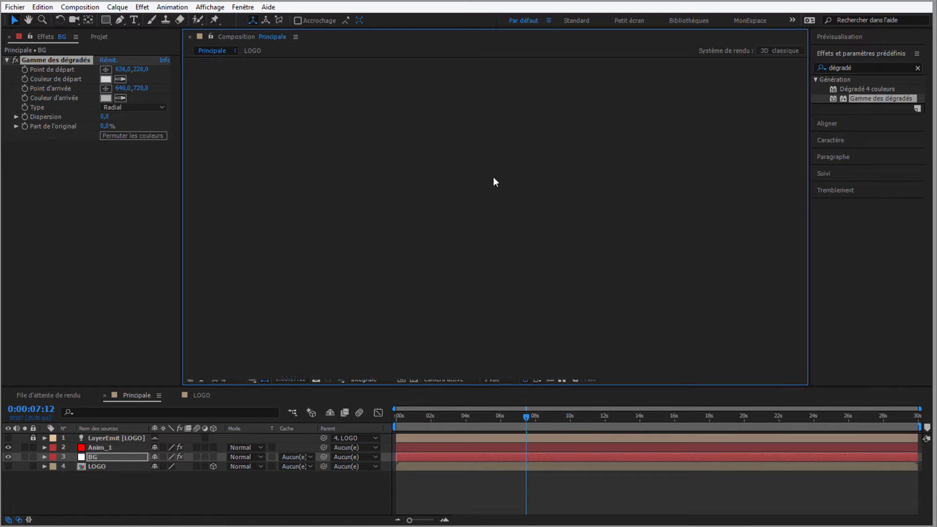
click(243, 36)
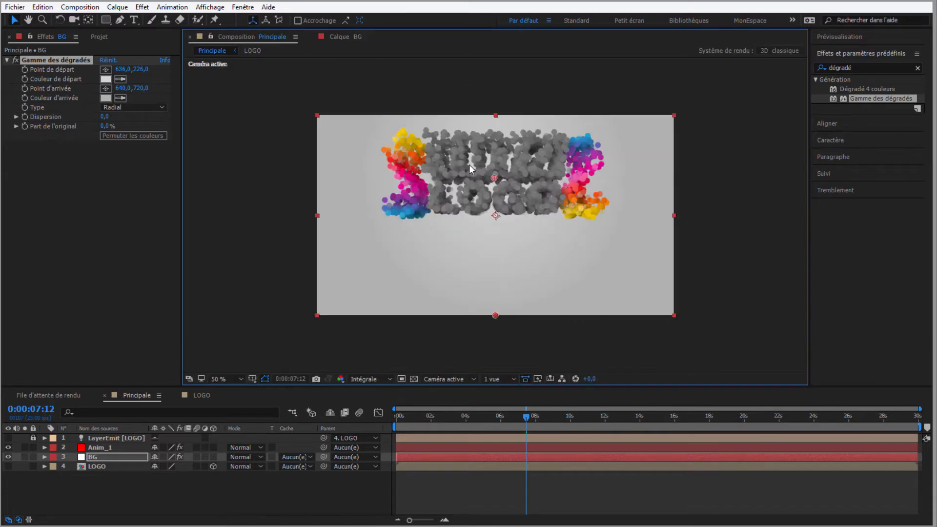
drag(496, 311, 496, 266)
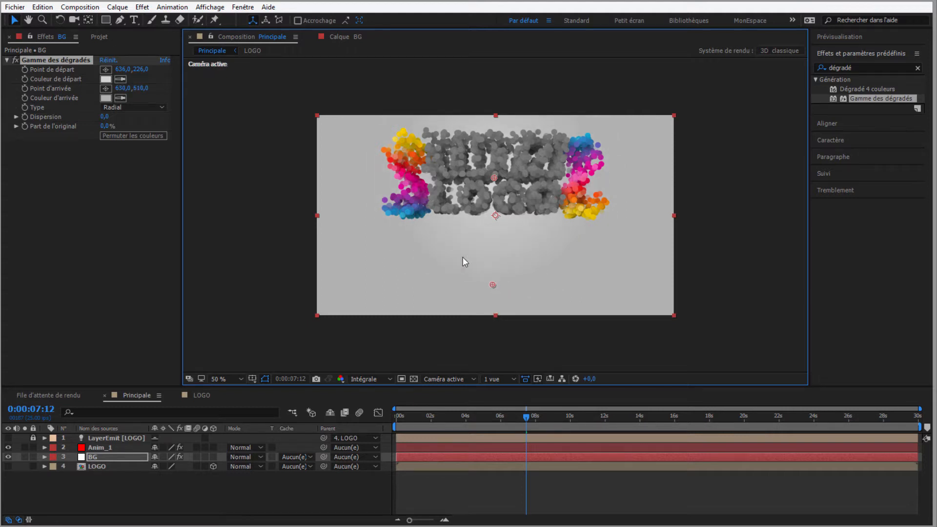
Step: Set the BG gradient's end colour to a darker grey, 868686
click(105, 97)
click(541, 300)
mouse_move(541, 300)
mouse_down()
mouse_move(525, 337)
mouse_move(529, 289)
mouse_move(527, 297)
mouse_up()
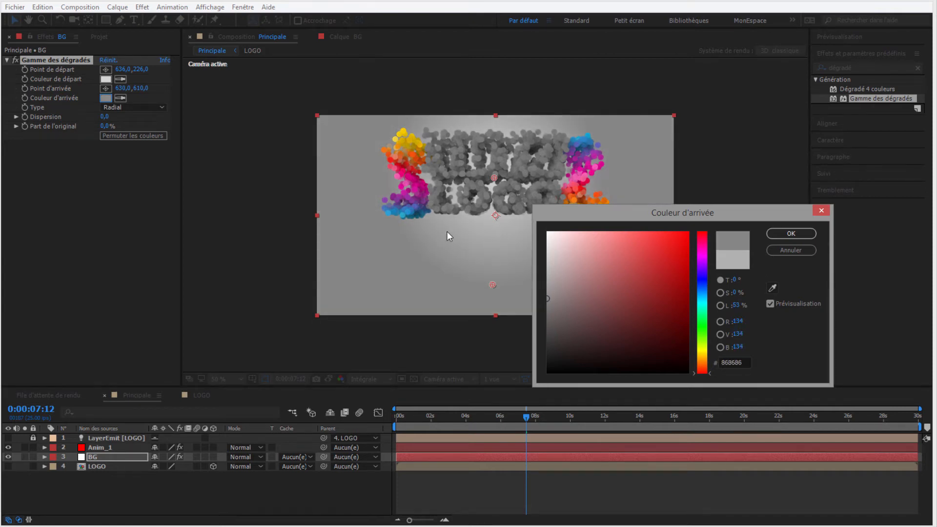
click(776, 232)
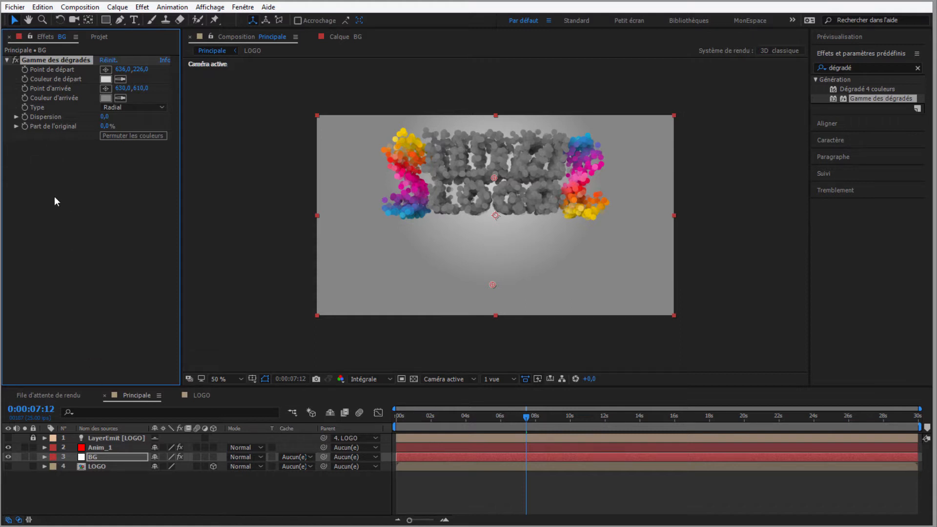
Step: In the Anim_1 layer's Particular shading settings, set the Shadowlet opacity to 12
click(109, 449)
drag(171, 164, 180, 317)
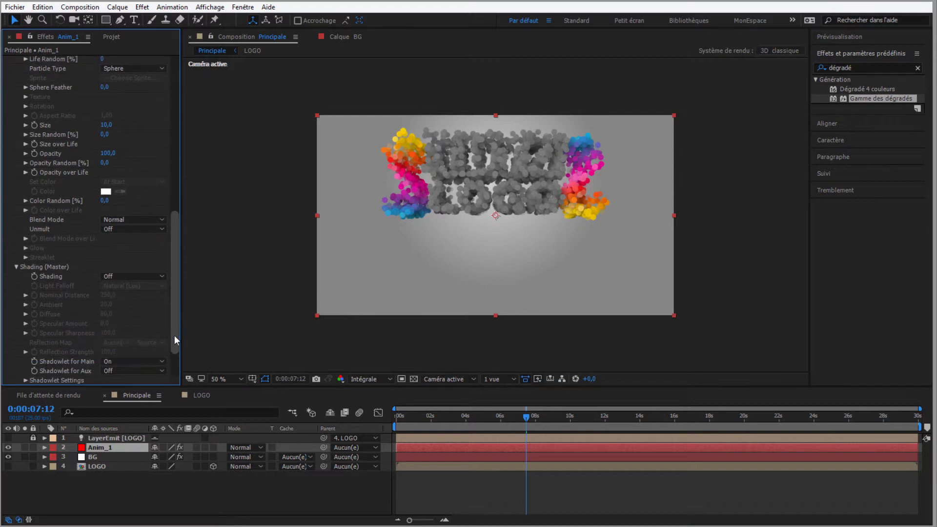
drag(174, 336, 174, 356)
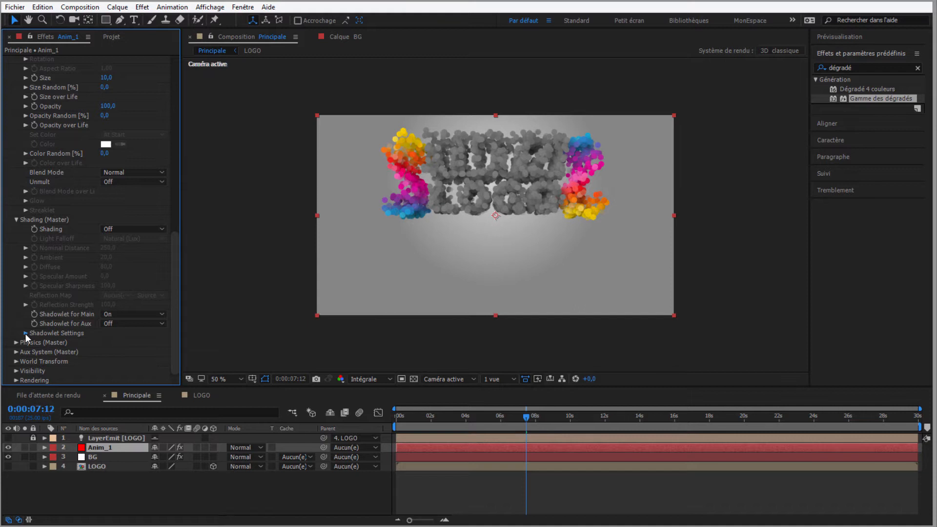
click(25, 332)
drag(99, 353, 152, 360)
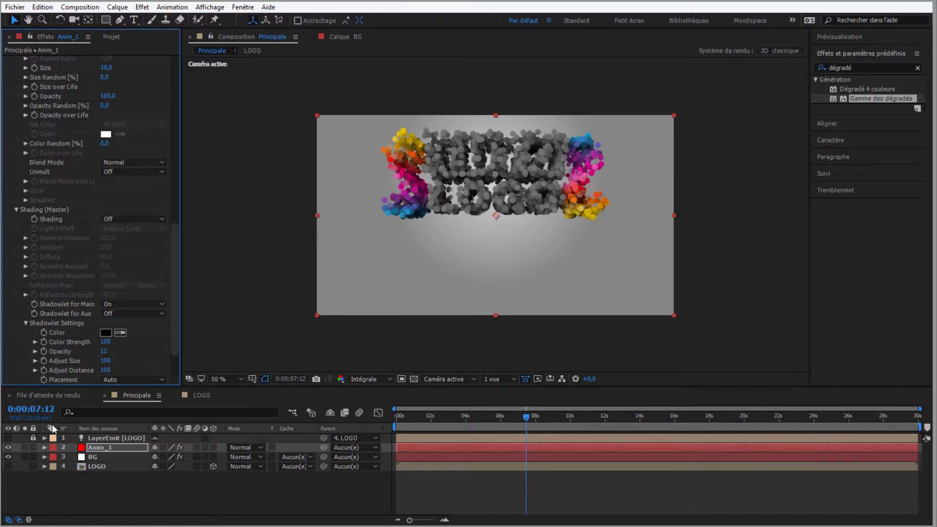
key(Return)
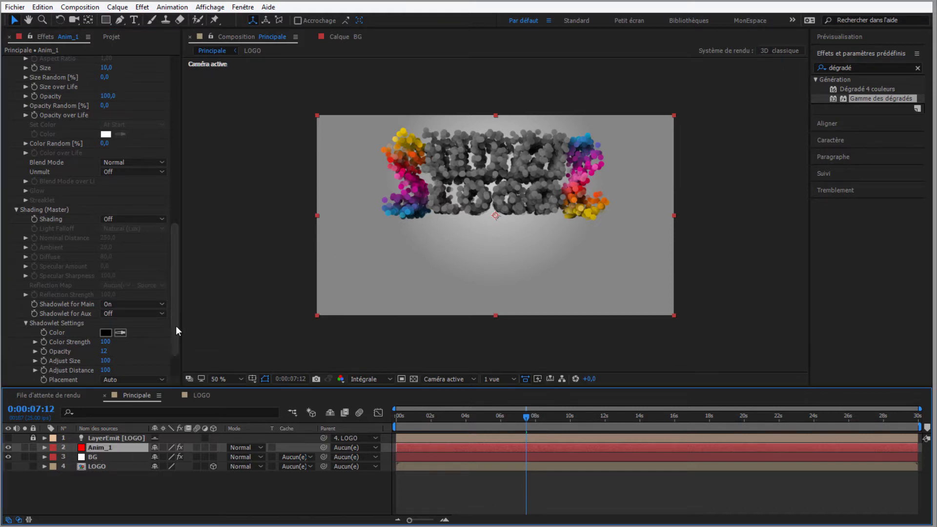
Step: Show the LOGO layer's scale in the Principale composition and unlink its scale proportions
drag(171, 330, 183, 189)
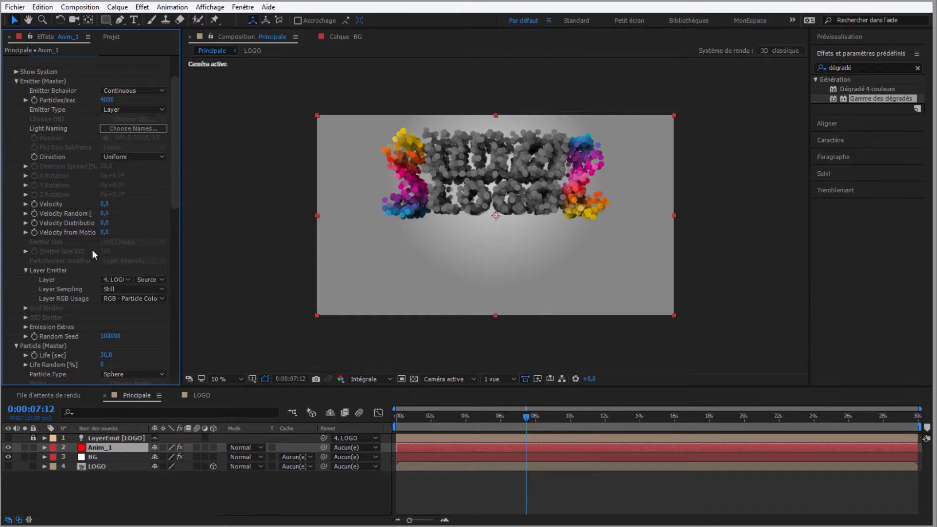
double_click(80, 469)
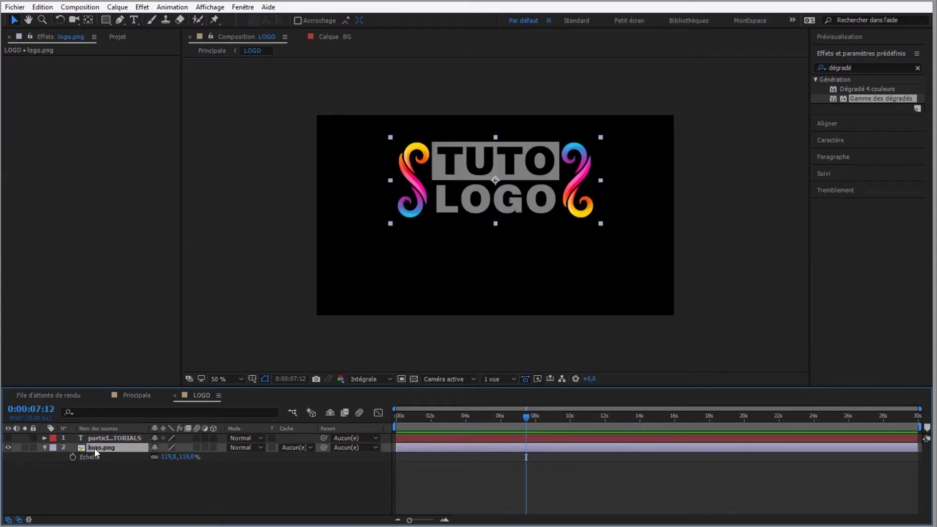
click(134, 397)
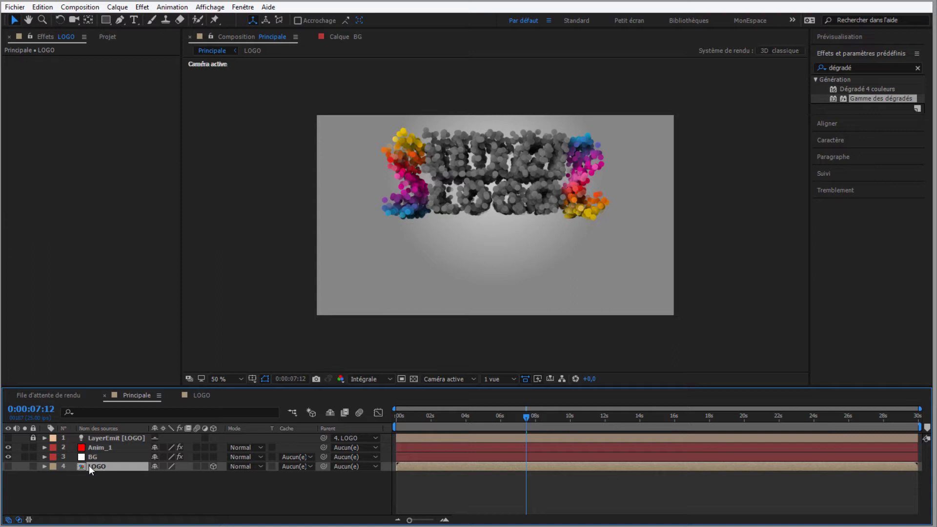
click(44, 467)
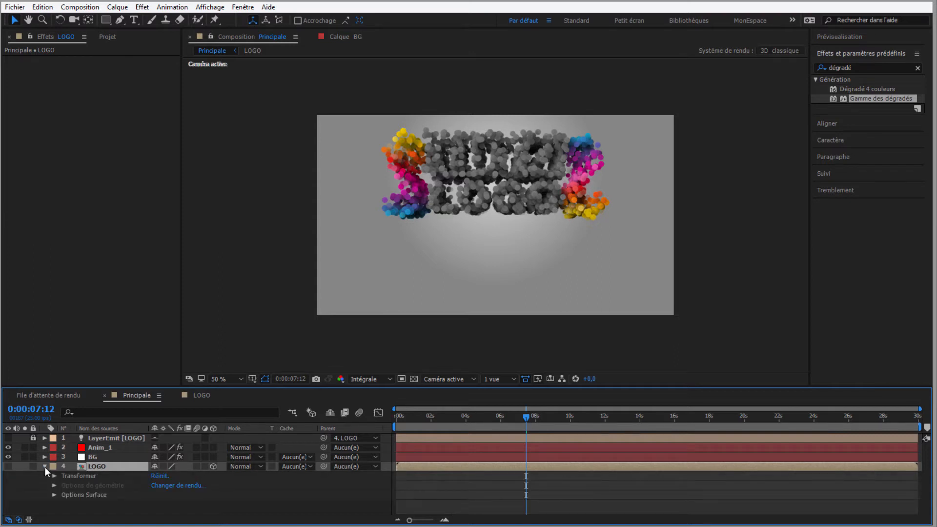
click(54, 476)
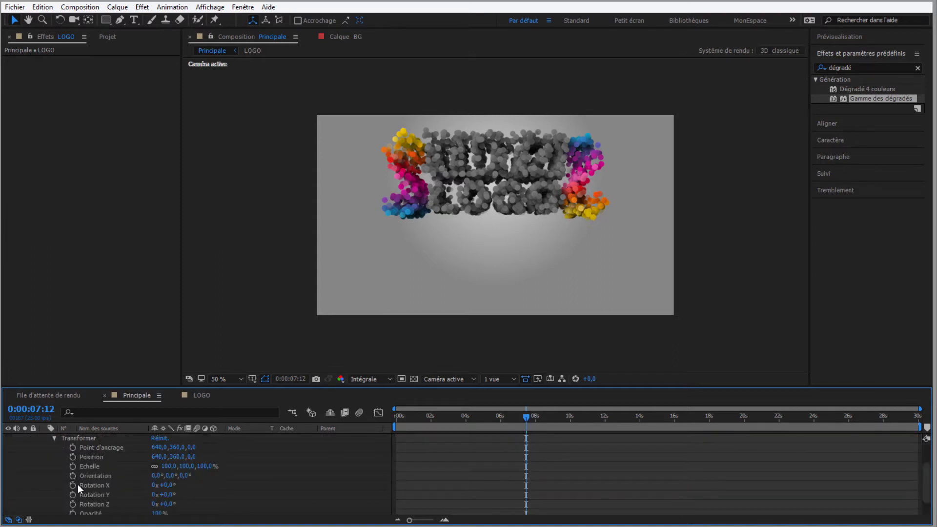
scroll(93, 472, down, 2)
scroll(69, 460, up, 4)
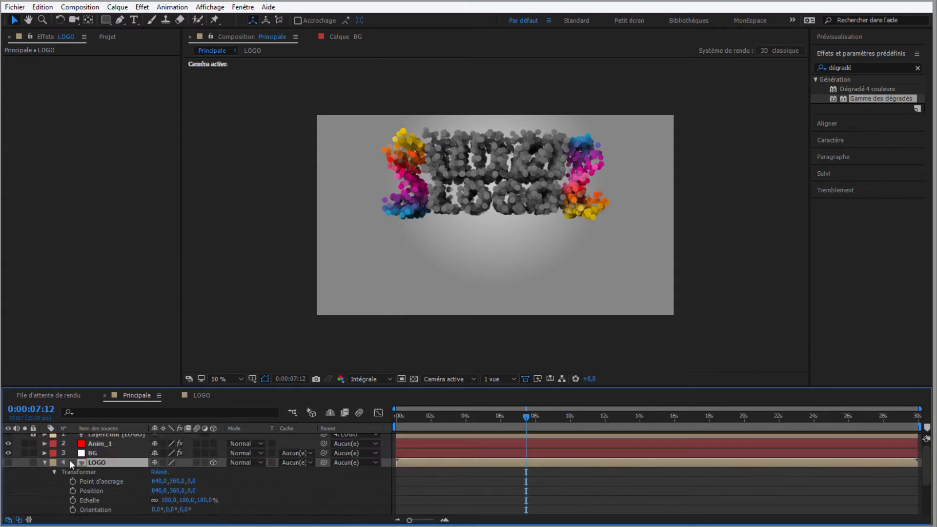
click(44, 463)
key(s)
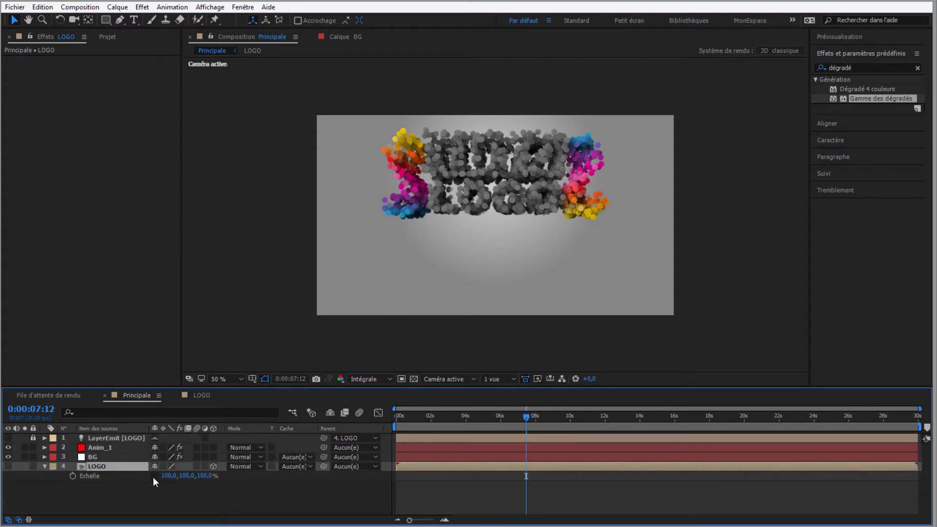
click(204, 476)
Step: Create a two-node camera in the Principale composition using the 24 mm preset
right_click(83, 489)
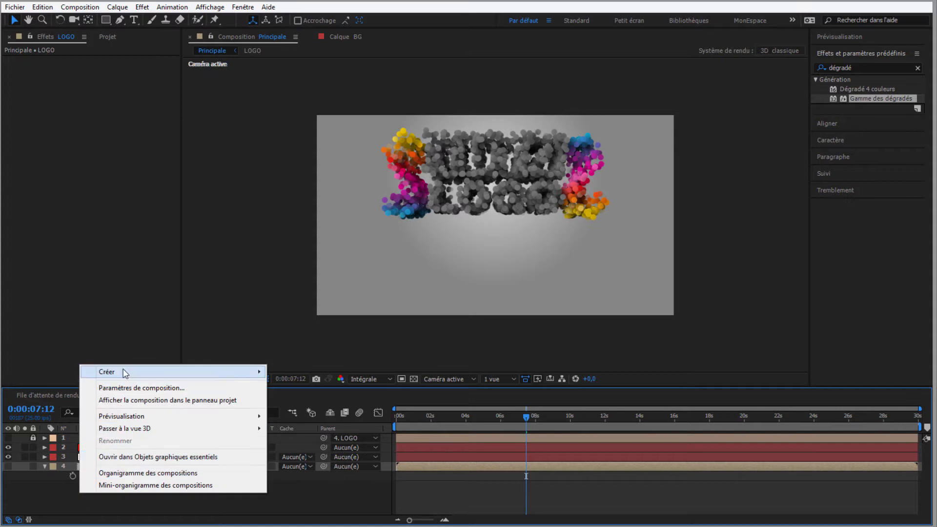
mouse_move(126, 375)
click(335, 426)
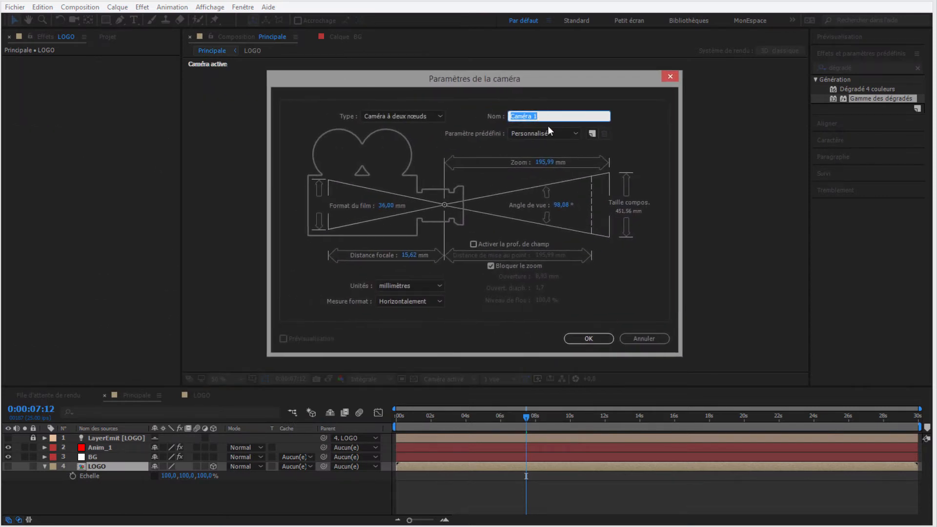
click(550, 135)
click(535, 183)
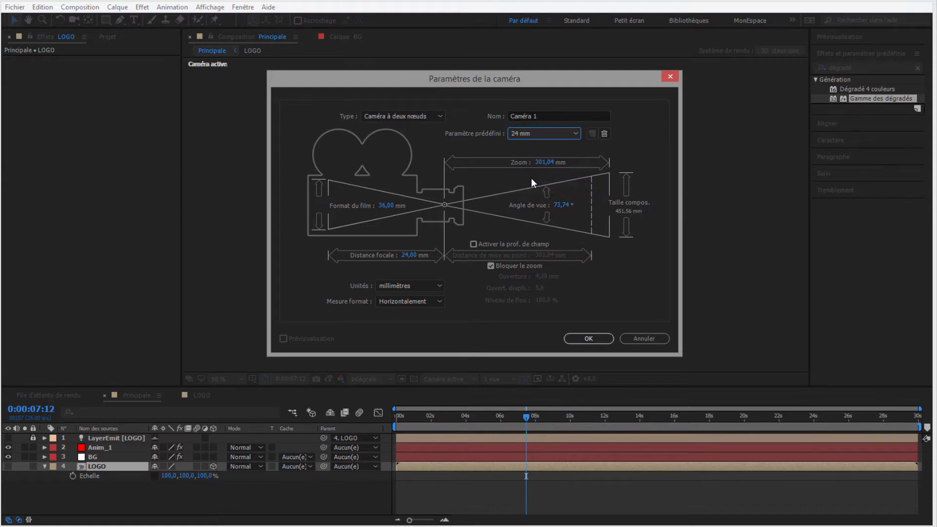
click(588, 339)
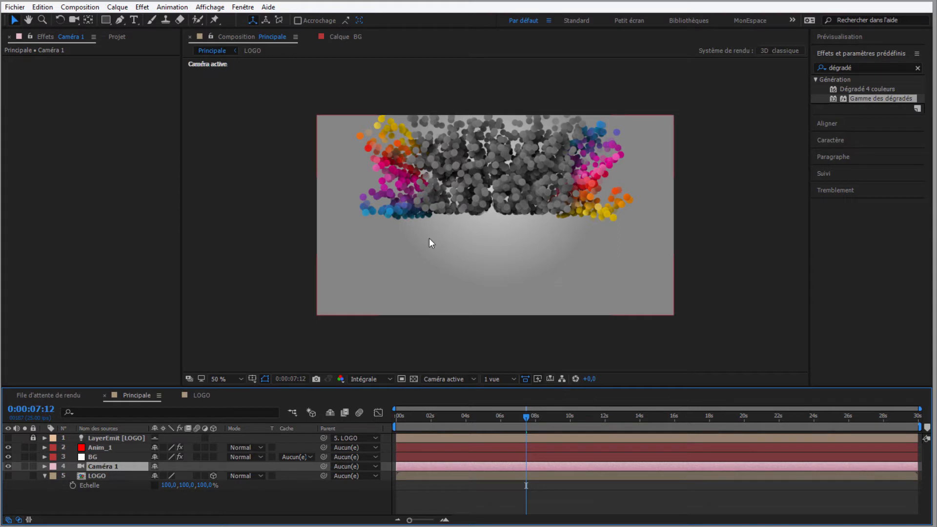
Step: Orbit the camera to see the particle depth from the side and set the LOGO layer's Z scale to 47%
key(c)
drag(429, 243, 492, 231)
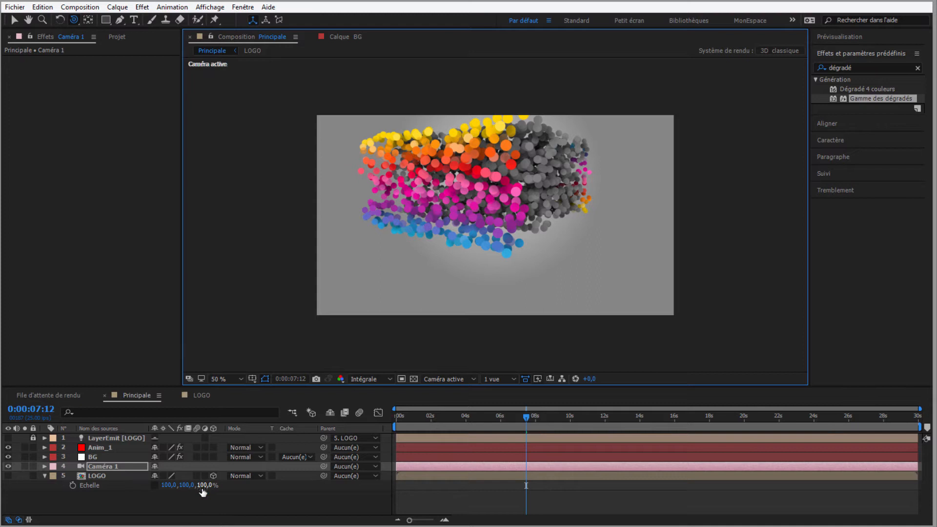
drag(202, 490, 181, 490)
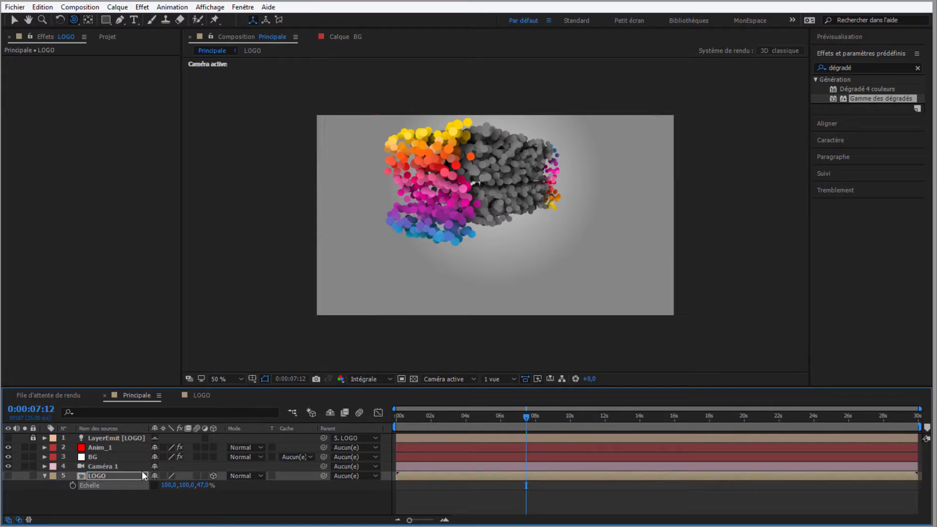
Step: Delete the Caméra 1 layer from the composition
click(14, 19)
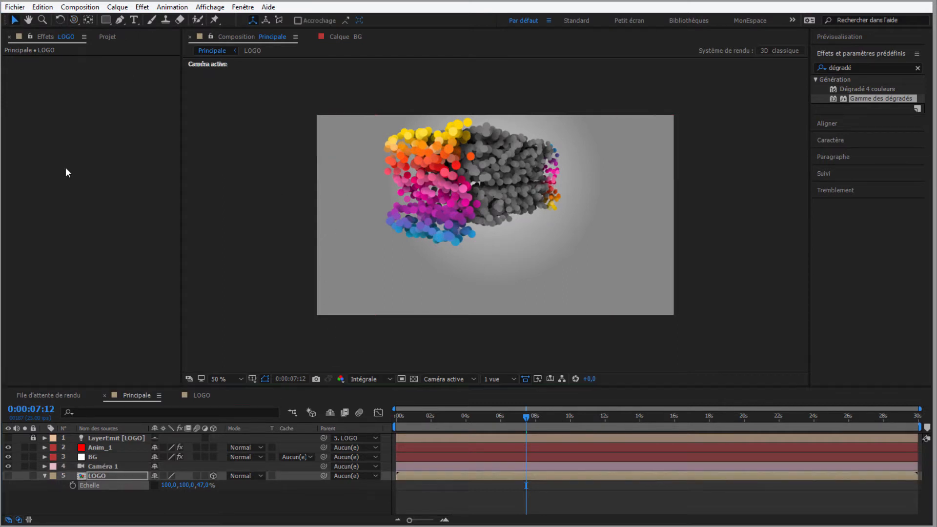
click(102, 468)
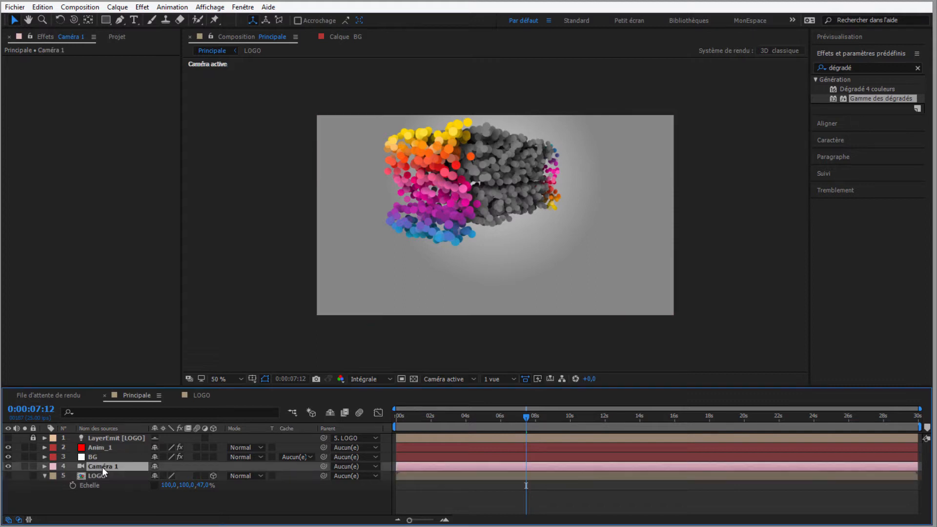
key(Delete)
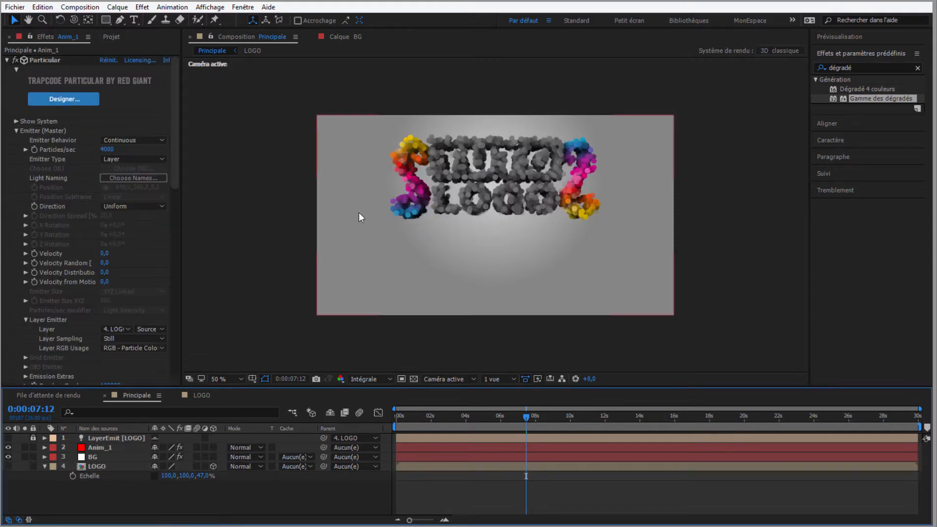
Step: Near 0:00:00:05, shape Anim_1's Size over Life curve so the particles start smaller and quickly grow to full size
drag(526, 417, 398, 430)
scroll(505, 168, up, 4)
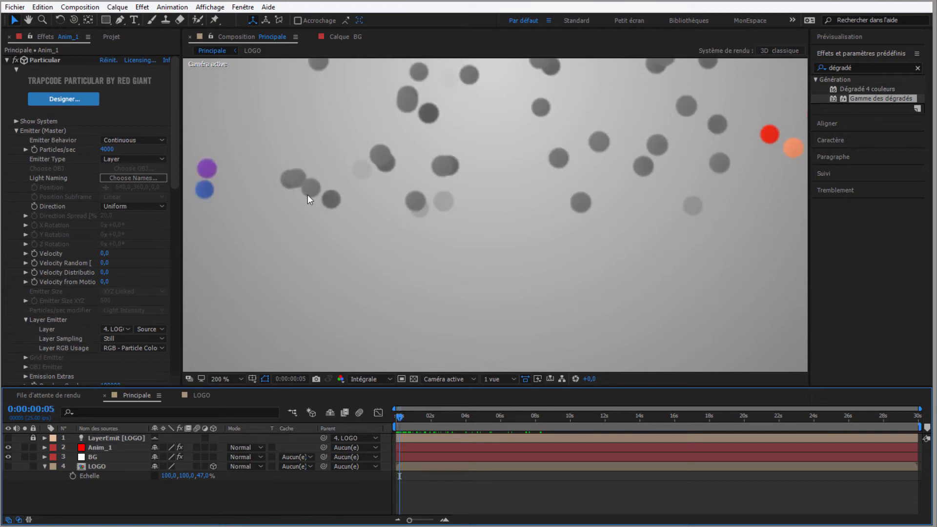
click(16, 131)
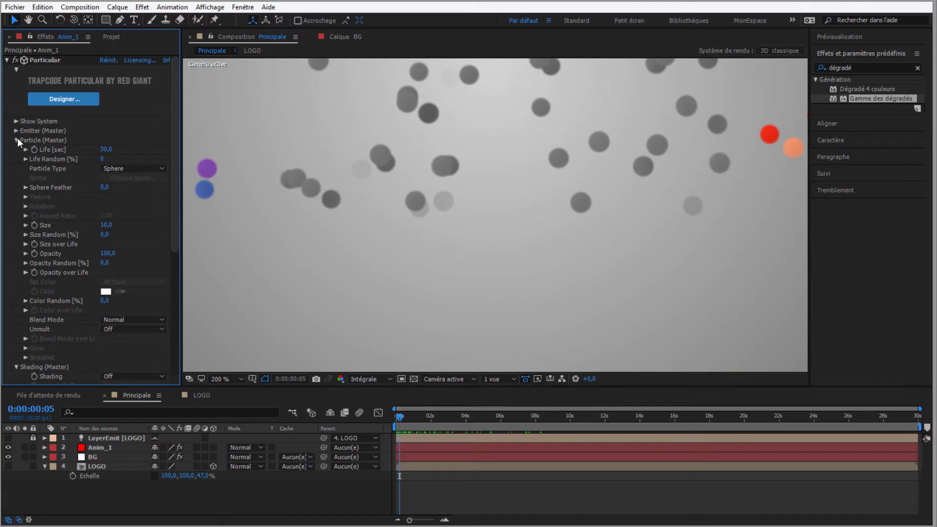
click(98, 448)
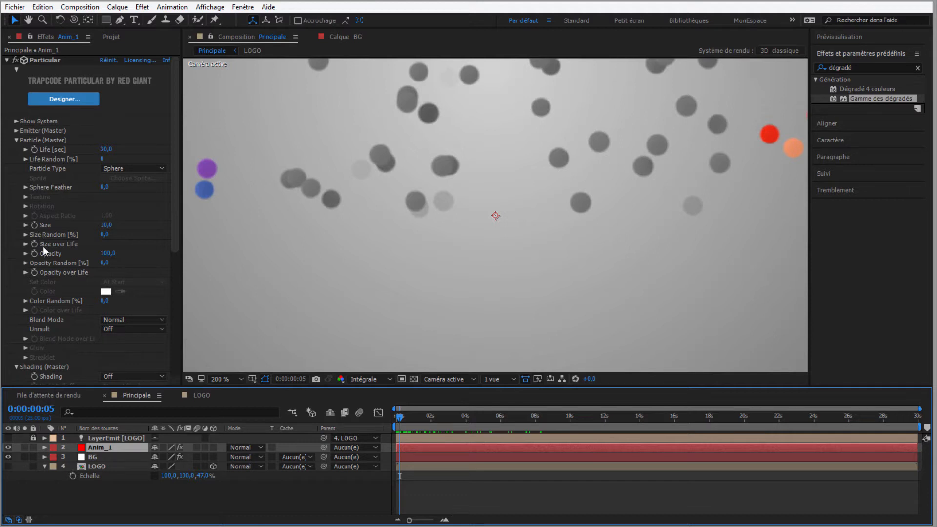
click(25, 244)
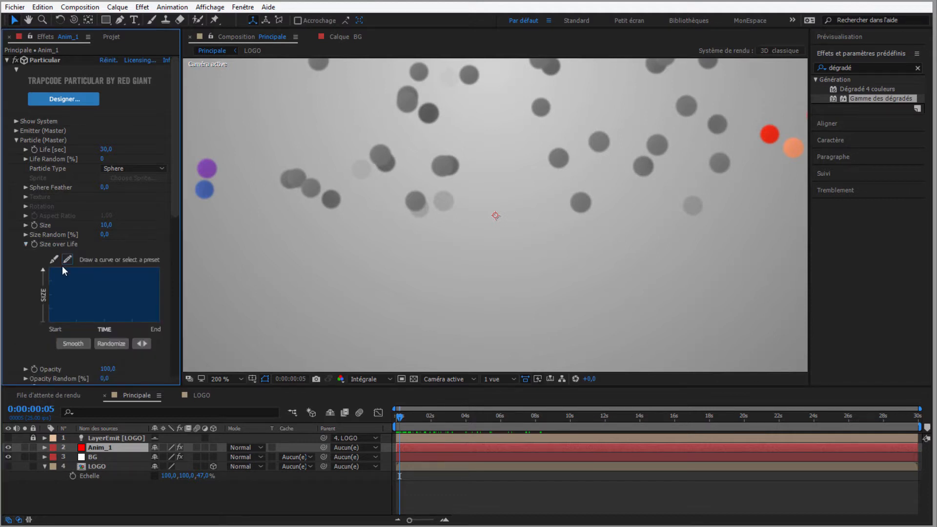
click(53, 259)
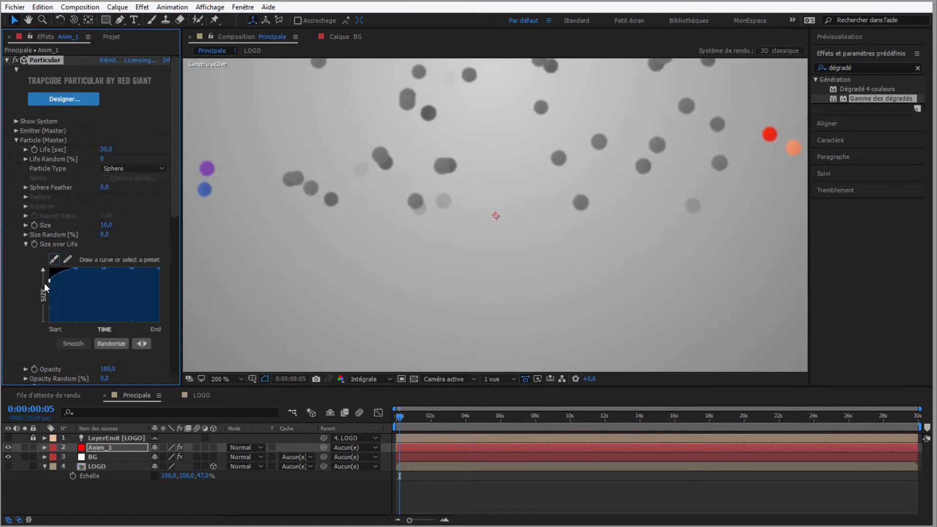
drag(47, 286, 75, 270)
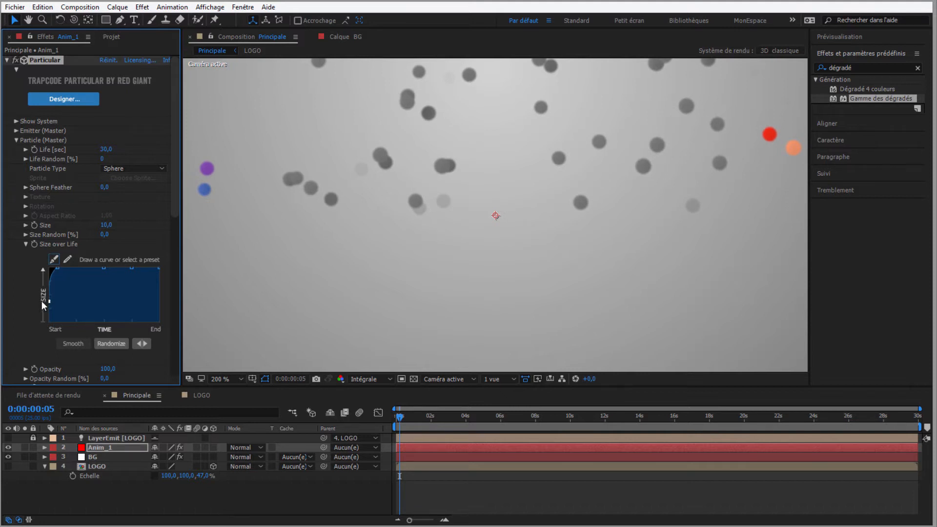
Step: Preview the particle growth from the start of the composition
click(395, 417)
key(space)
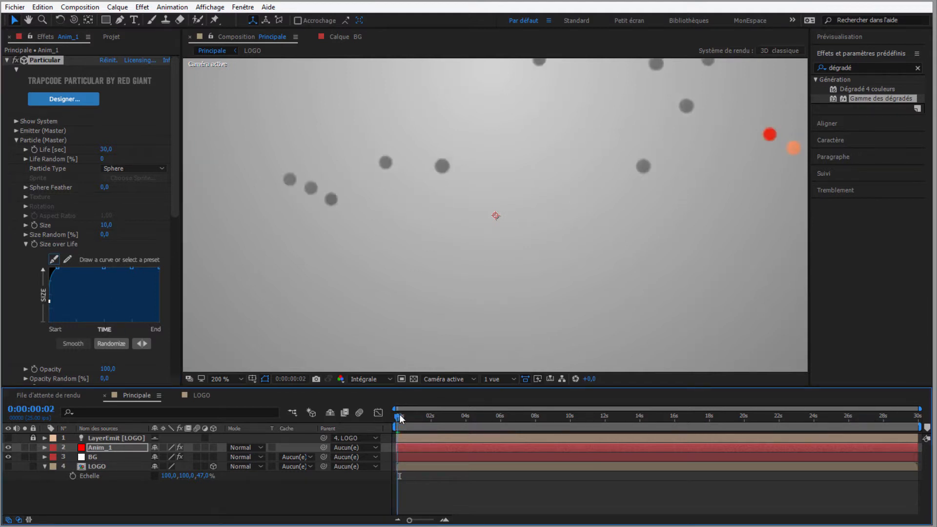
click(396, 418)
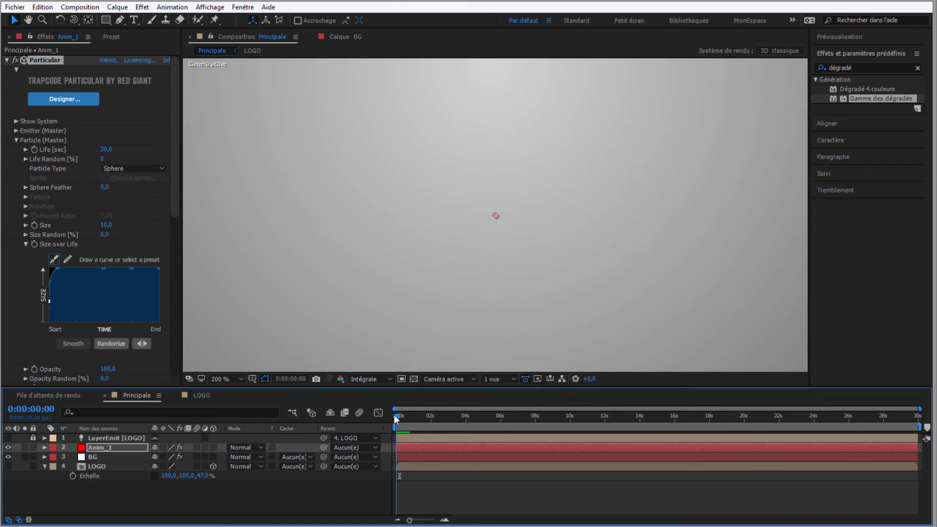
key(space)
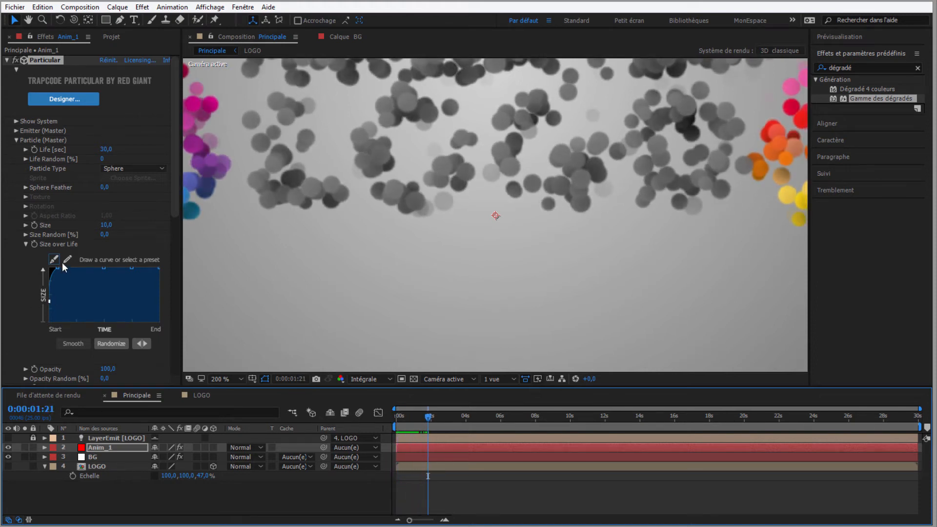
Step: Lower the start of the Size over Life curve, move its full-size point slightly later, and check the growth across the first seconds
click(57, 267)
drag(57, 268, 64, 267)
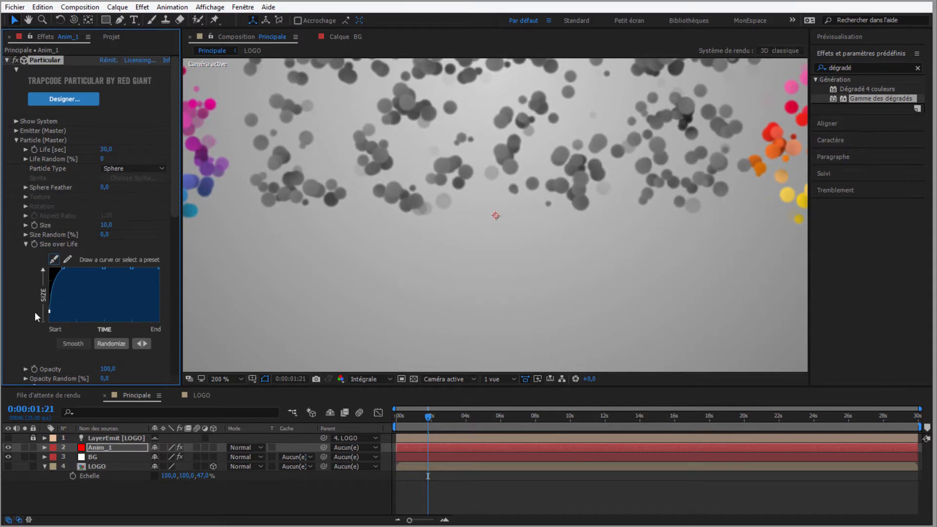
drag(428, 417, 493, 418)
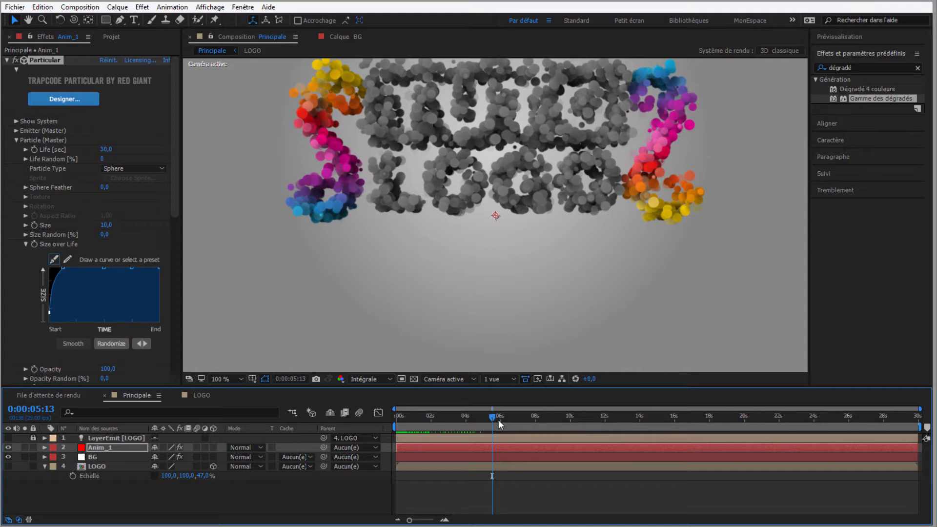
click(403, 418)
drag(400, 435, 448, 430)
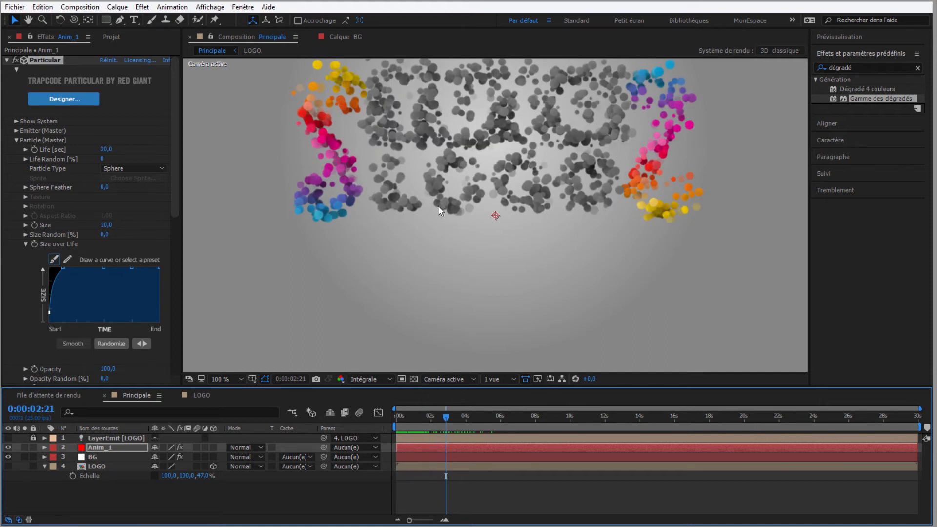
scroll(437, 206, down, 1)
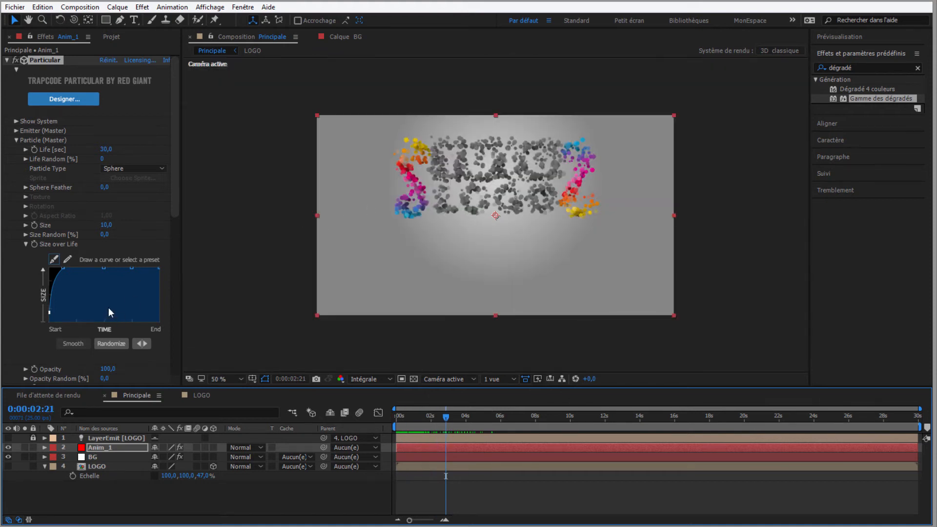
Step: At 0:00:08:12, duplicate the Anim_1 layer and rename the copy Anim_2
drag(447, 419, 544, 443)
click(113, 446)
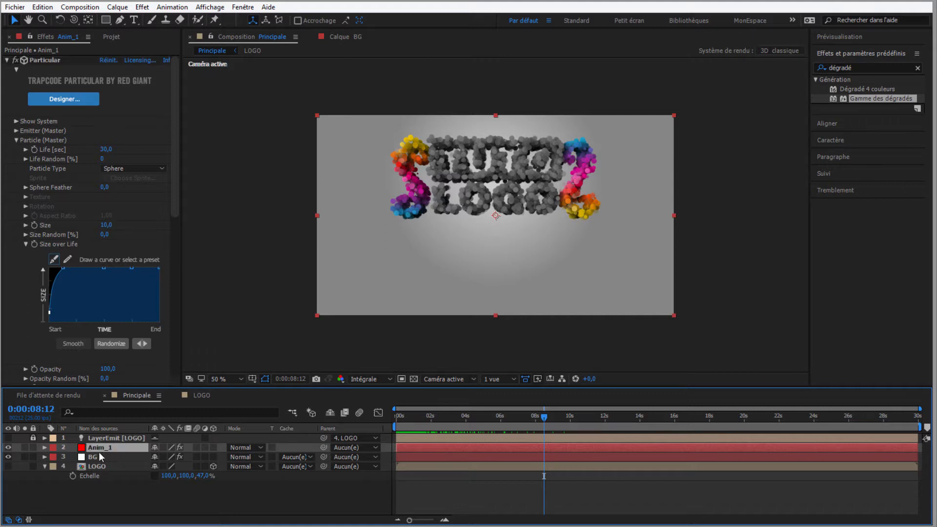
key(ctrl+d)
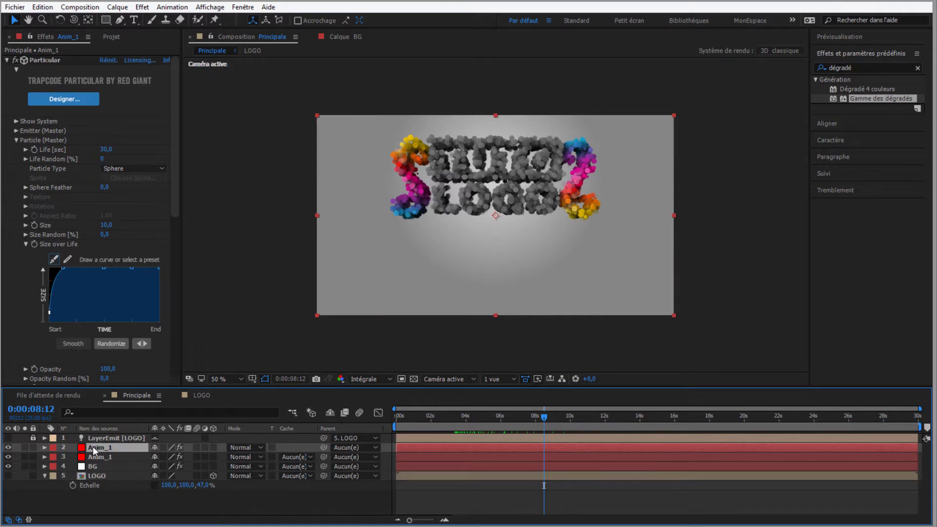
key(Return)
click(112, 447)
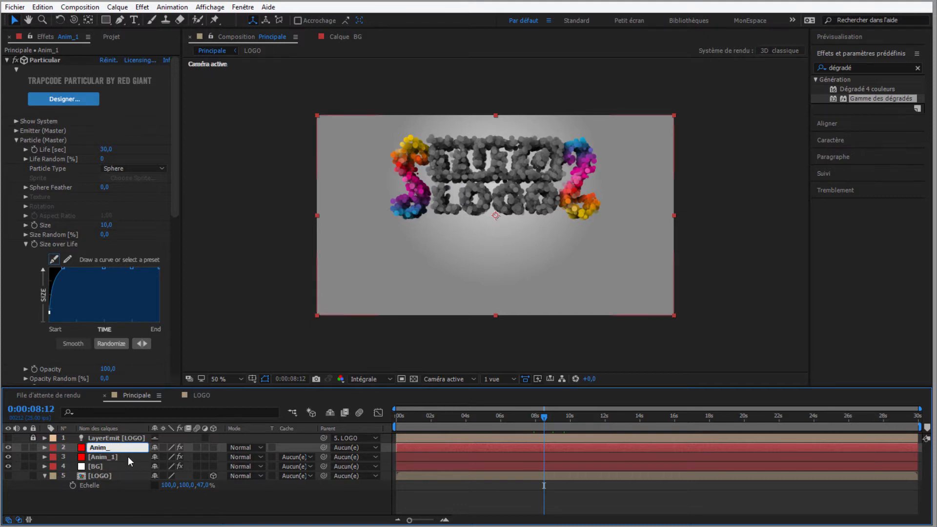
key(Return)
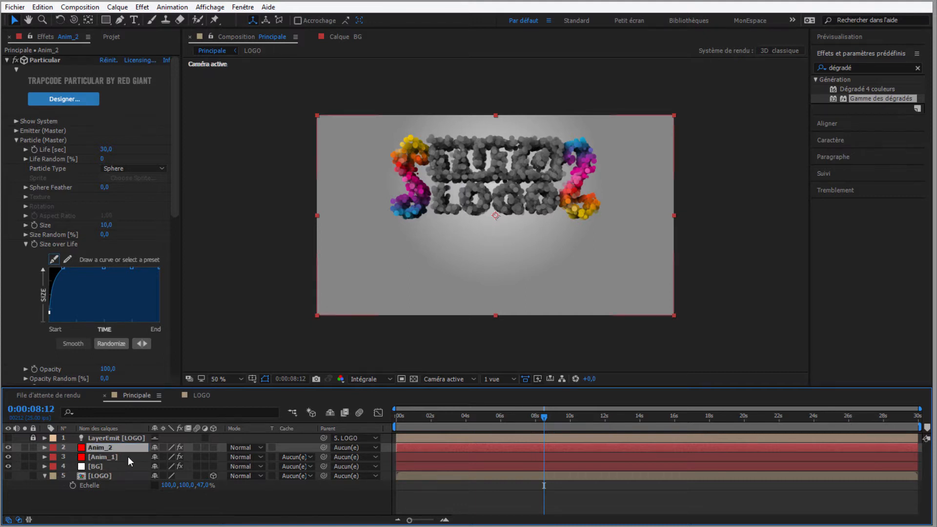
key(F2)
Step: Hide the Anim_1 layer and check the particles of Anim_2 on their own up to 0:00:11:16
click(8, 457)
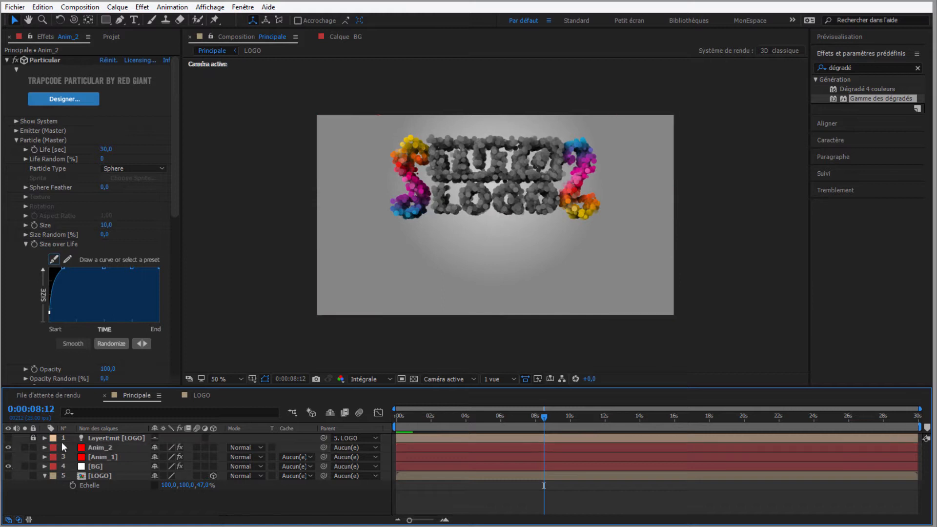
click(103, 451)
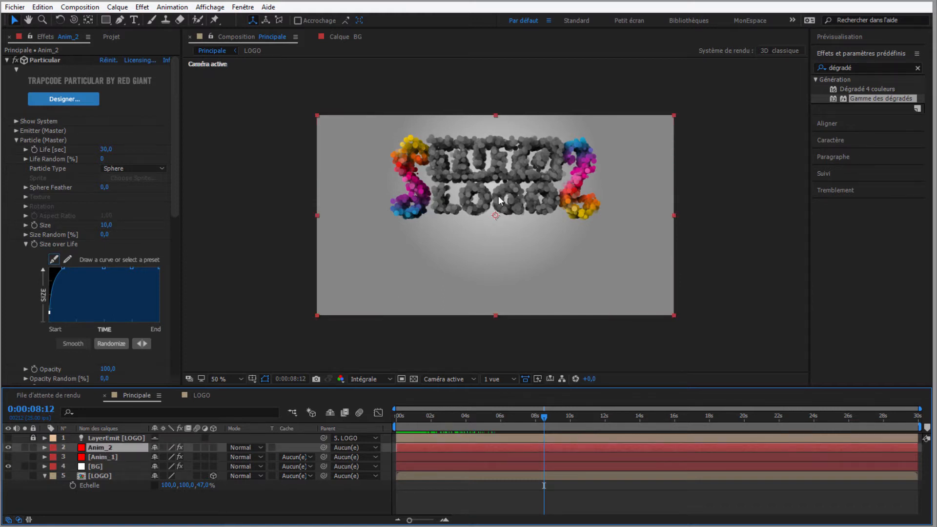
drag(523, 423, 599, 422)
click(8, 457)
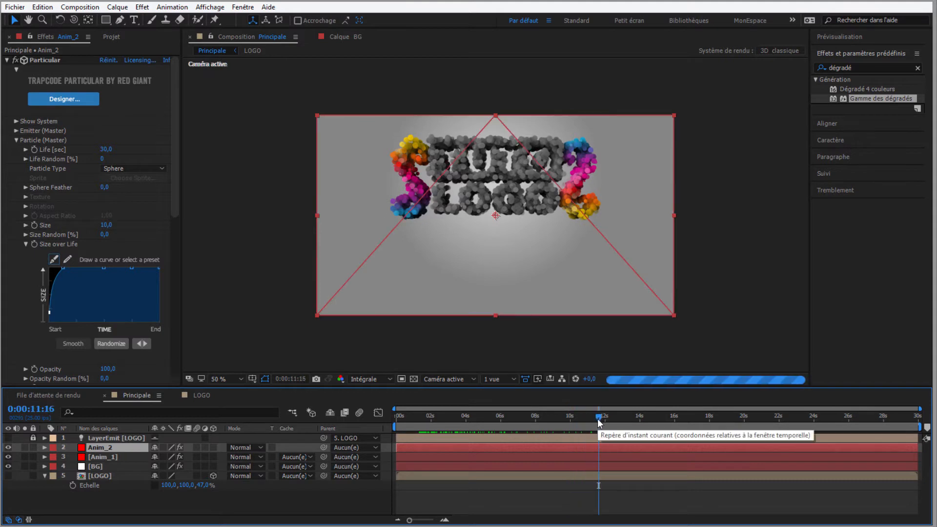
click(8, 457)
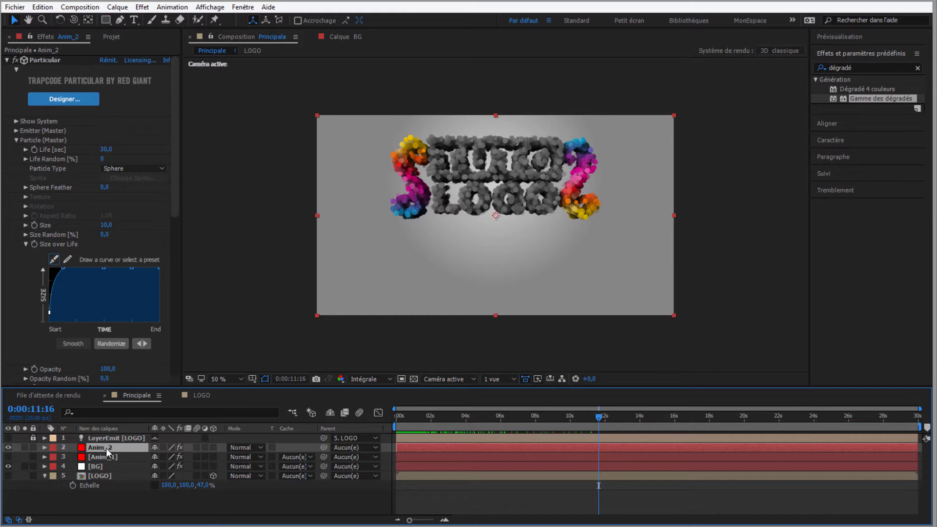
Step: Set the Physics Model of Anim_2's Particular effect to Bounce
drag(177, 148, 191, 333)
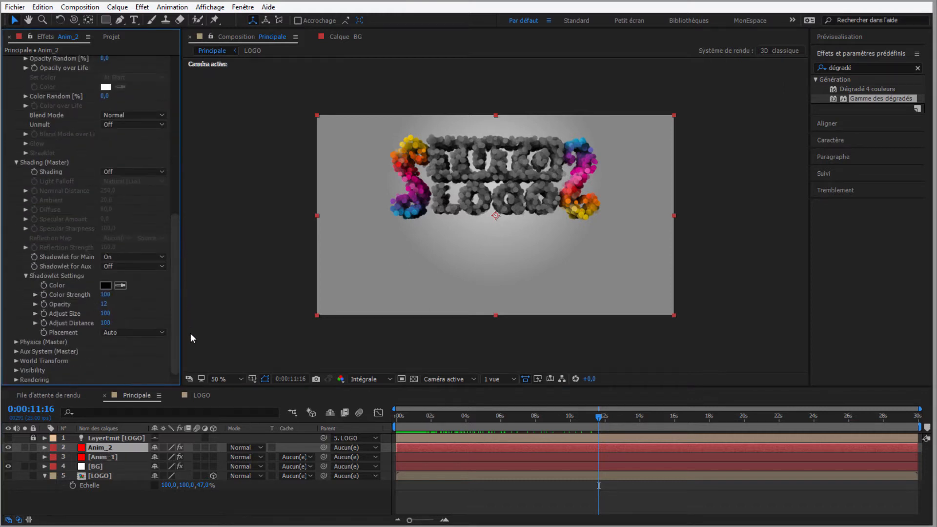
click(16, 342)
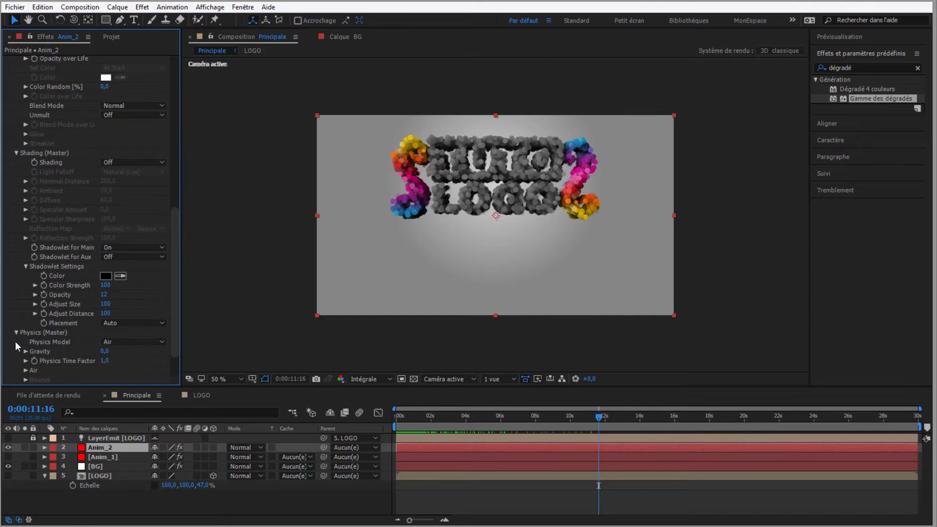
click(120, 341)
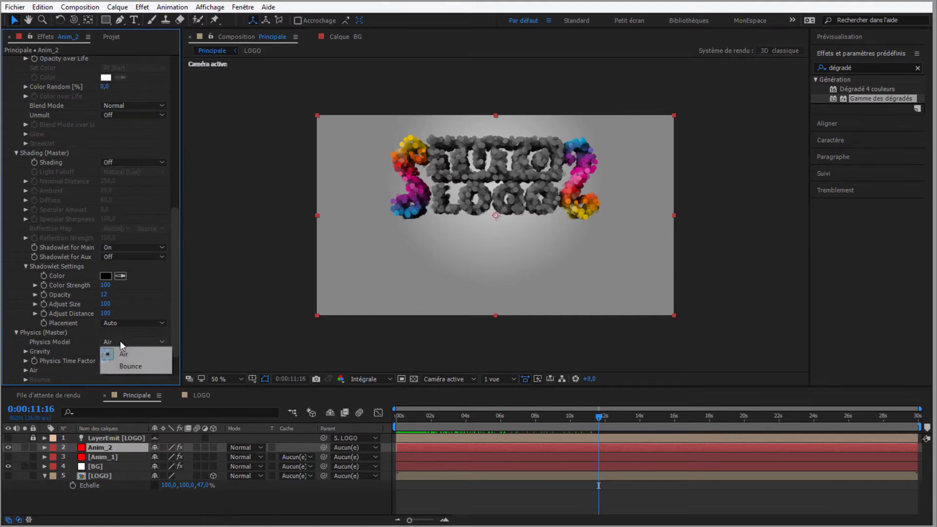
click(136, 367)
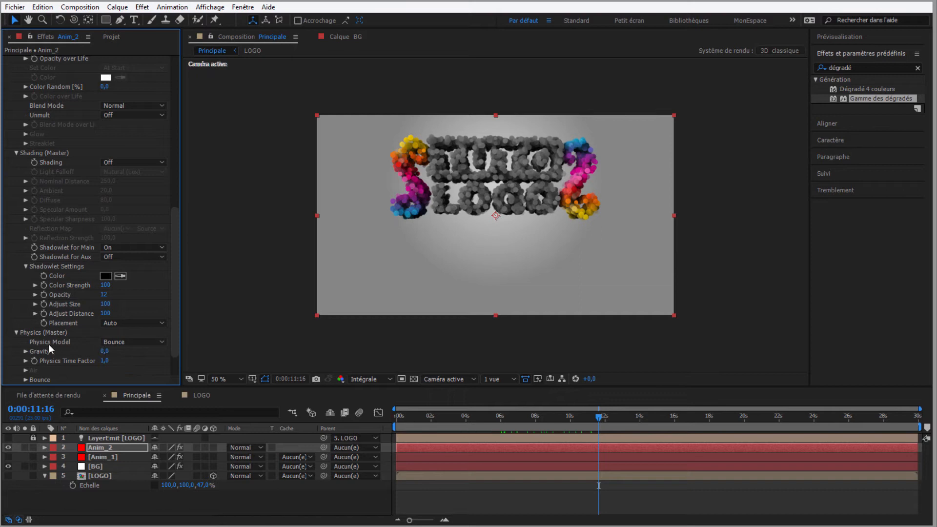
Step: Set Anim_2's Gravity to 150 and check the falling particles back to 0:00:03:17
click(104, 351)
text(170)
key(Return)
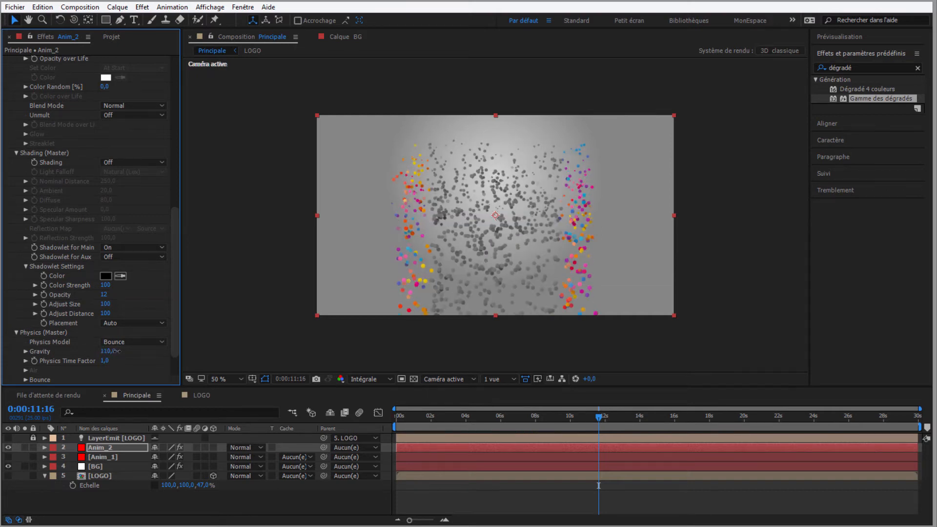
drag(118, 352, 118, 352)
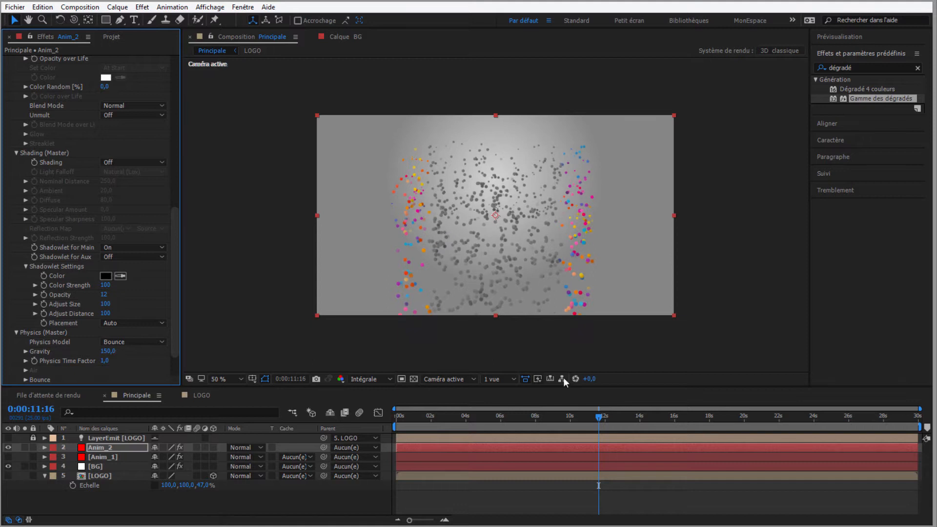
drag(599, 417, 460, 459)
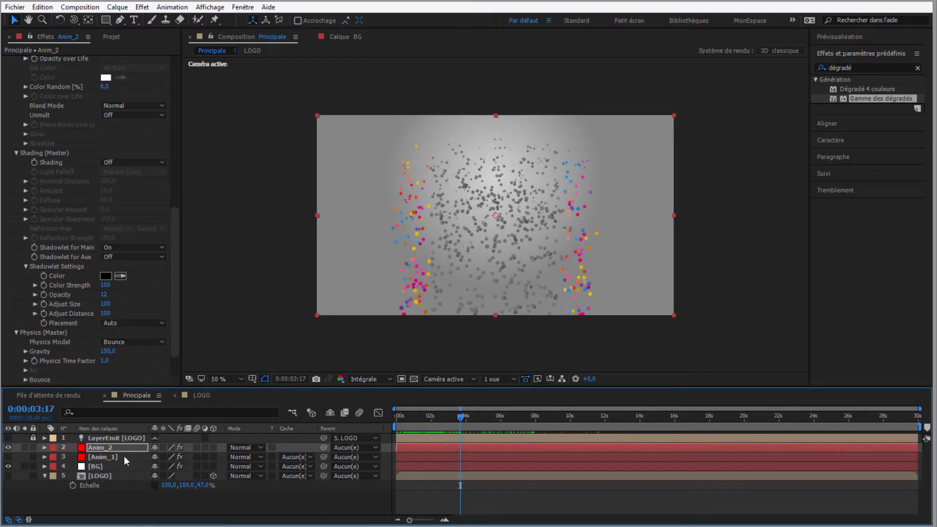
Step: Create a white 1280 x 720 solid named Sol and place it between the Anim_1 and BG layers
right_click(40, 498)
mouse_move(68, 378)
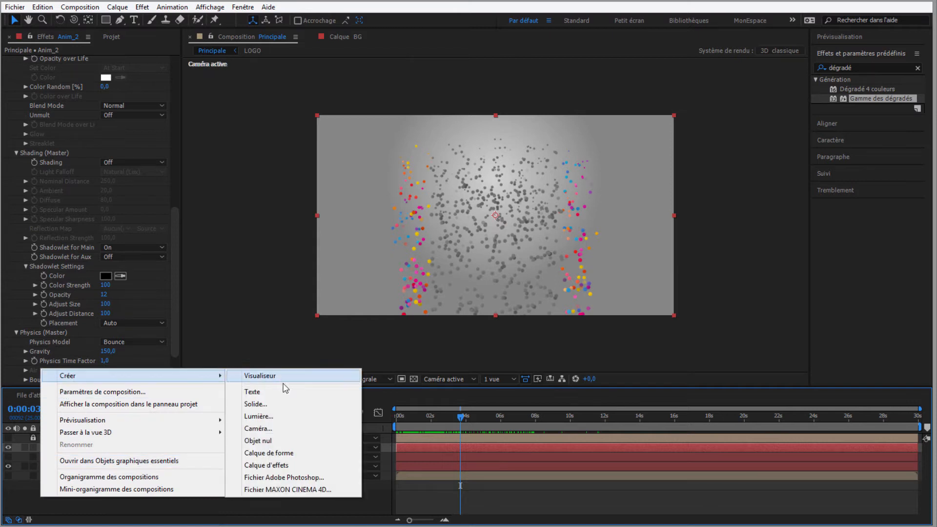
click(266, 404)
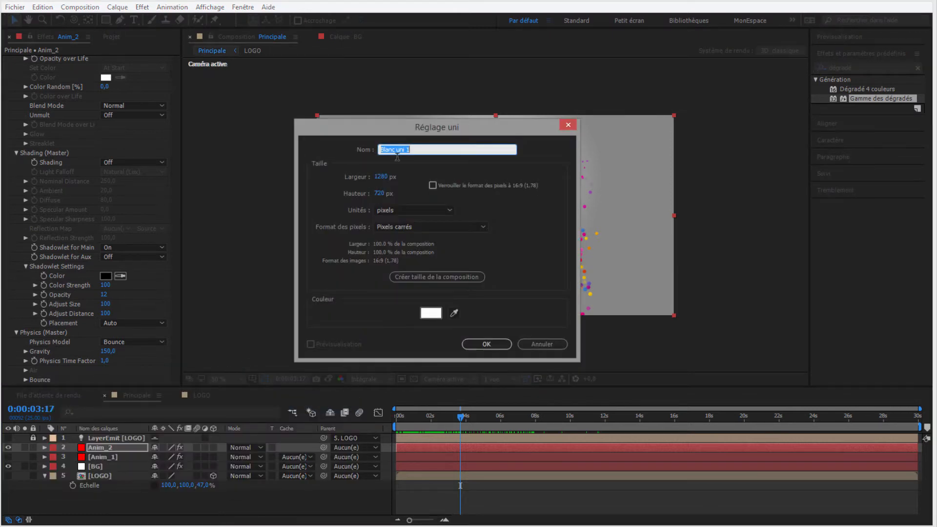
text(Sol)
click(487, 344)
drag(110, 448, 105, 474)
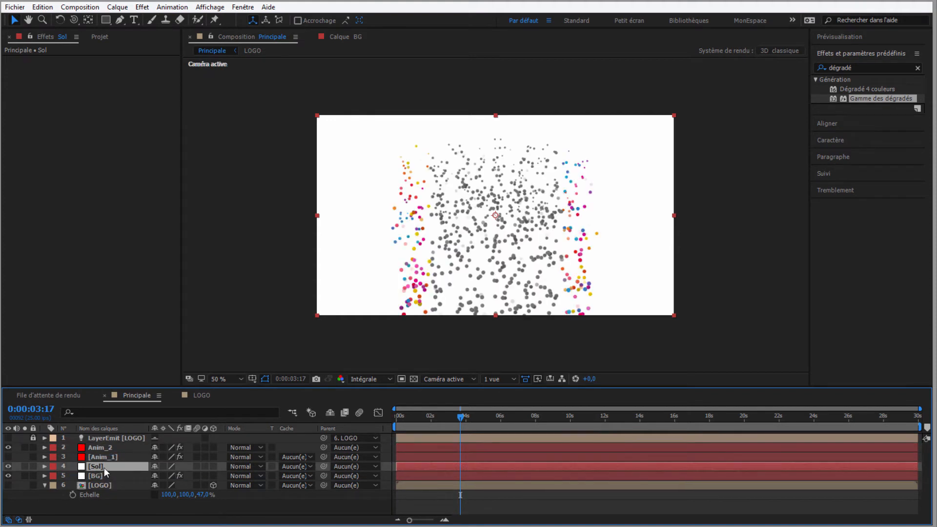
Step: Change the colour of the Sol solid to green 33C520
double_click(82, 466)
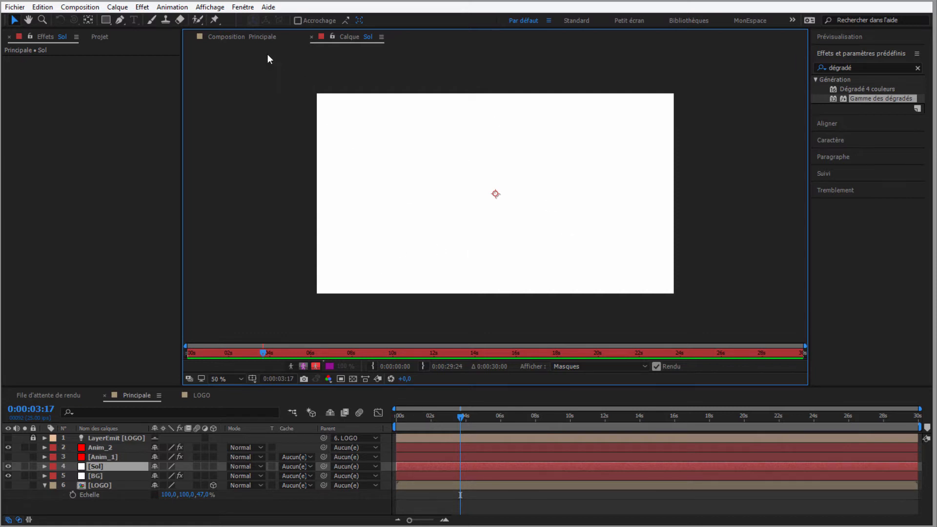
click(242, 36)
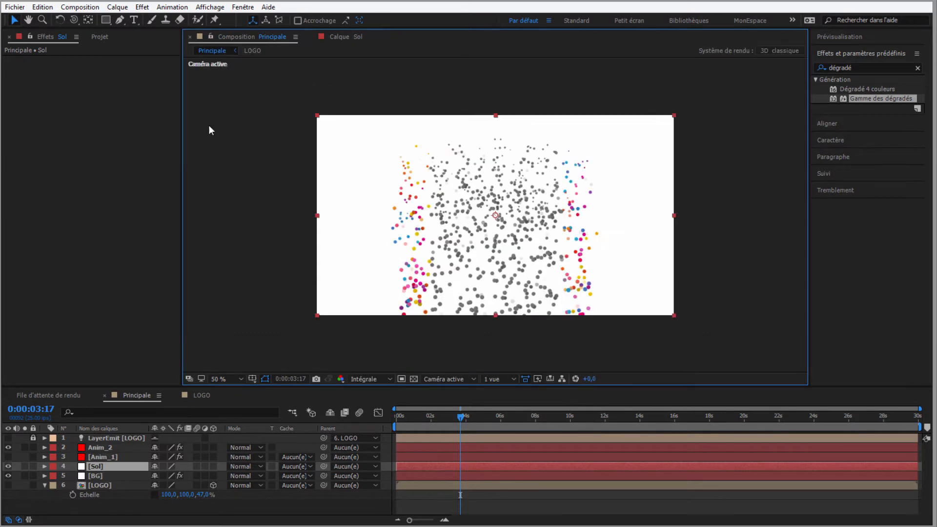
click(116, 8)
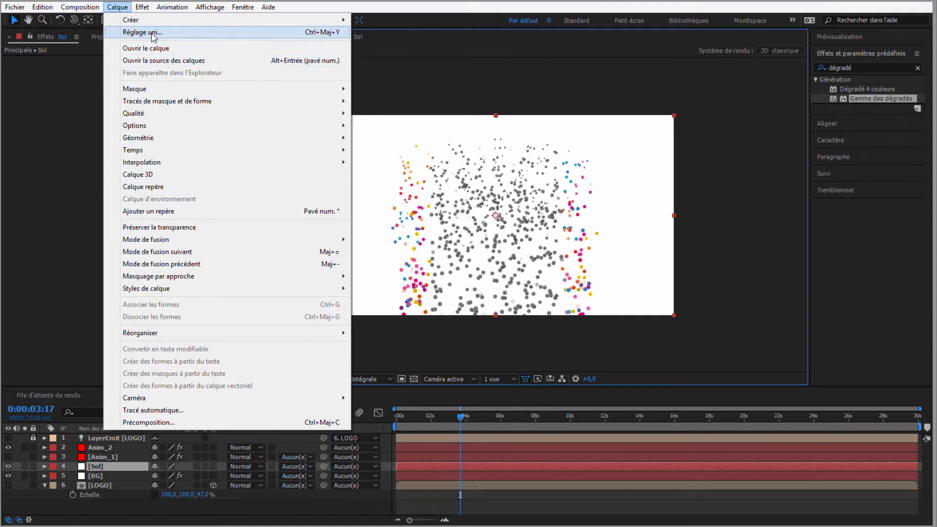
click(152, 33)
click(459, 317)
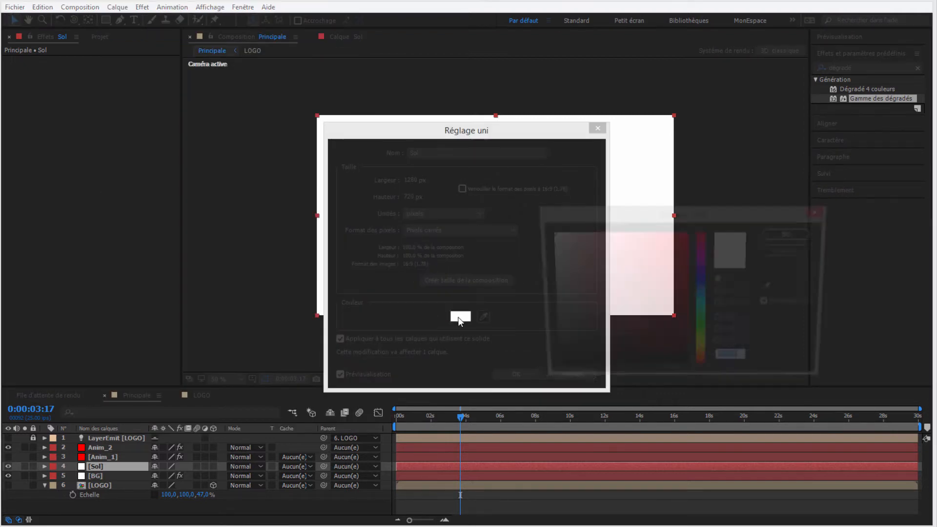
click(702, 323)
click(665, 264)
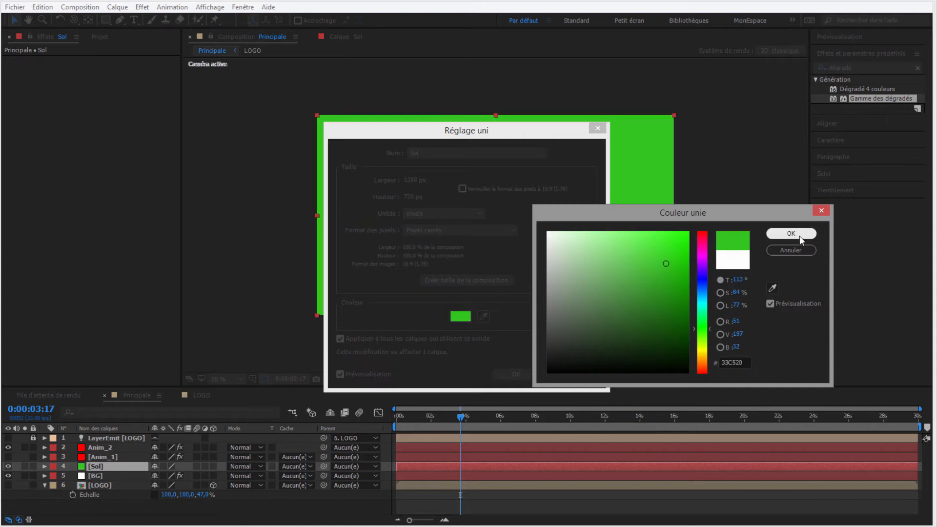
click(799, 236)
click(508, 372)
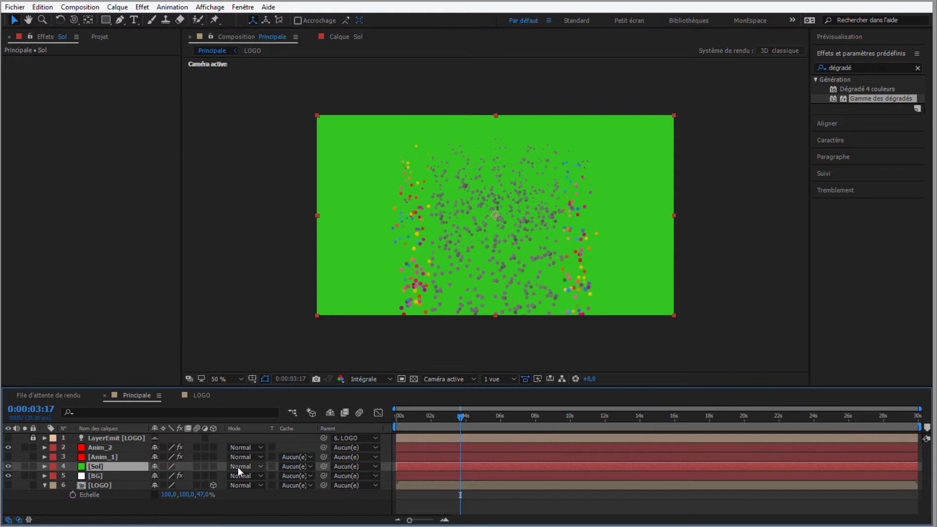
Step: Make Sol a 3D layer, rotate it -90° on X, and lower it near the bottom of the frame as a floor
click(213, 466)
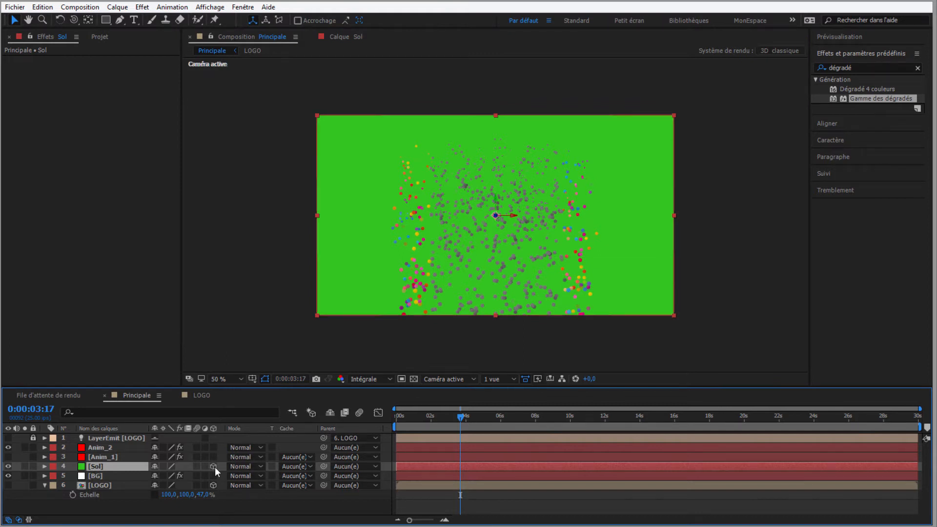
key(r)
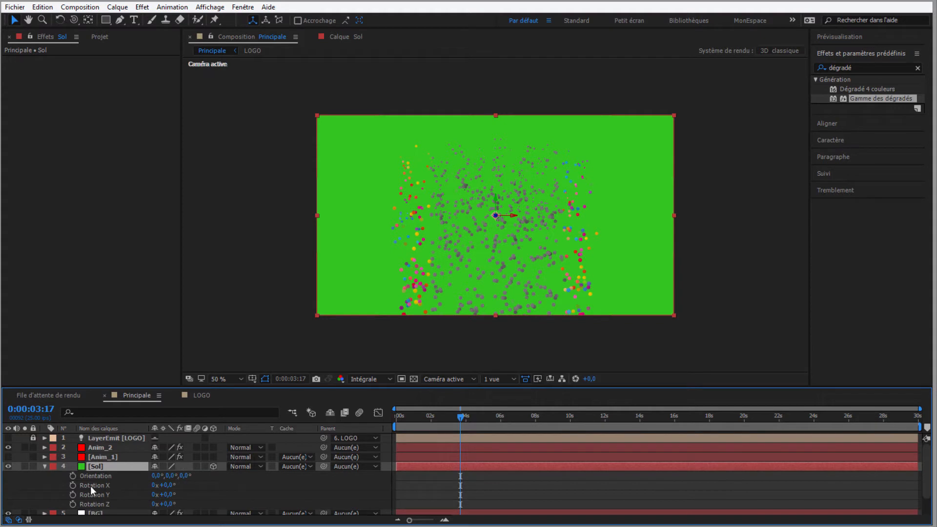
drag(166, 485, 121, 487)
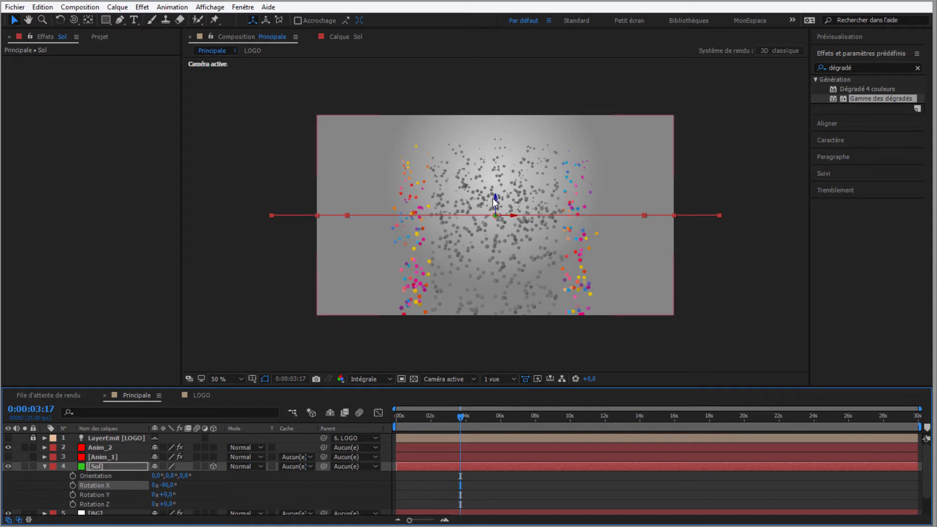
drag(495, 199, 476, 268)
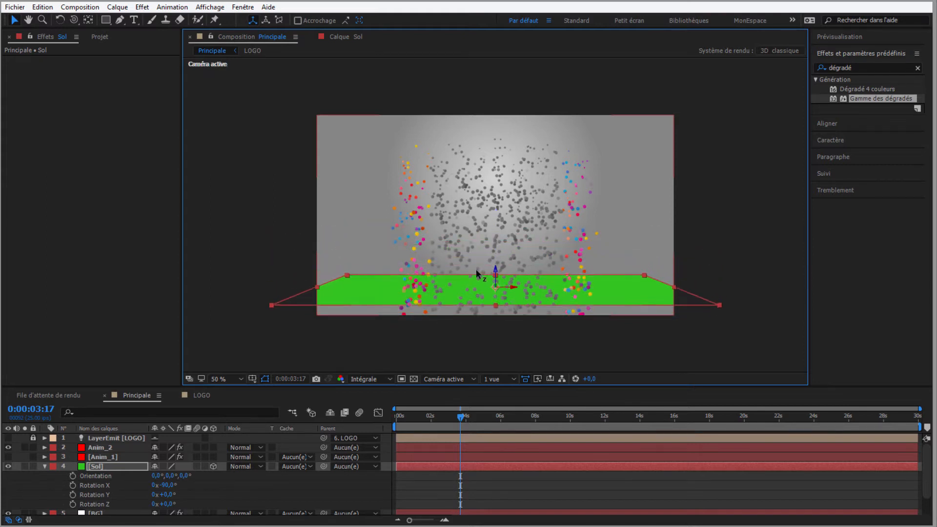
Step: In Anim_2's Bounce settings, set the Floor Layer to Sol
click(93, 446)
drag(175, 195, 179, 341)
scroll(87, 312, down, 3)
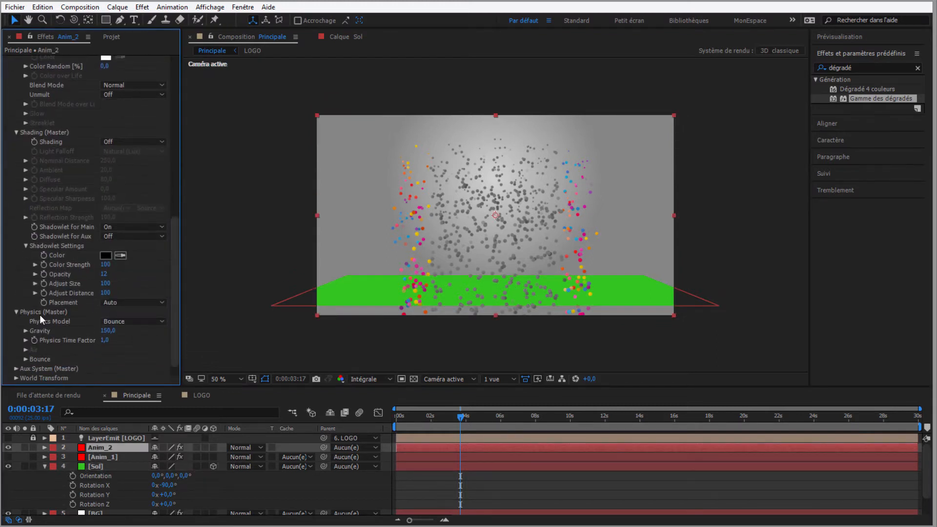
click(26, 359)
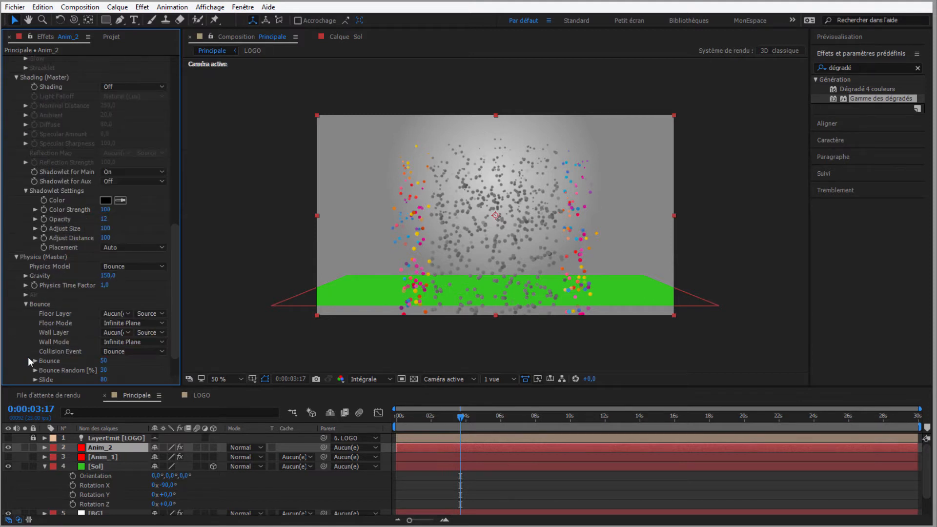
click(117, 312)
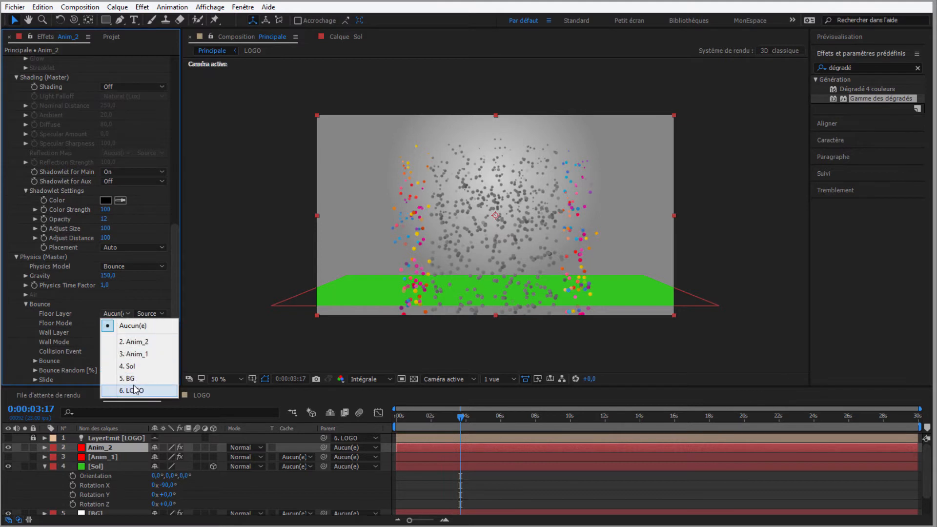
click(130, 367)
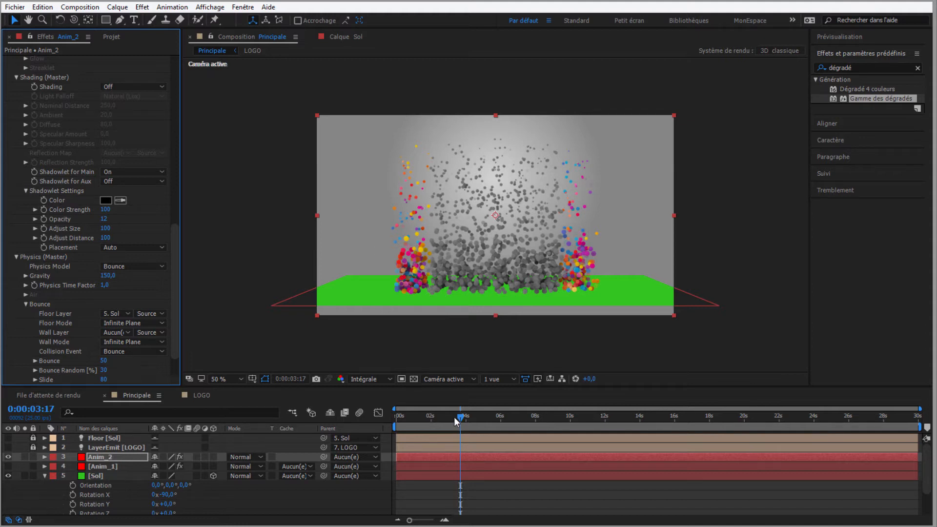
Step: Check the floor collisions around 0:00:02:04, and set Anim_2's Bounce and Bounce Random to 0 and Slide to 379
drag(459, 421, 427, 421)
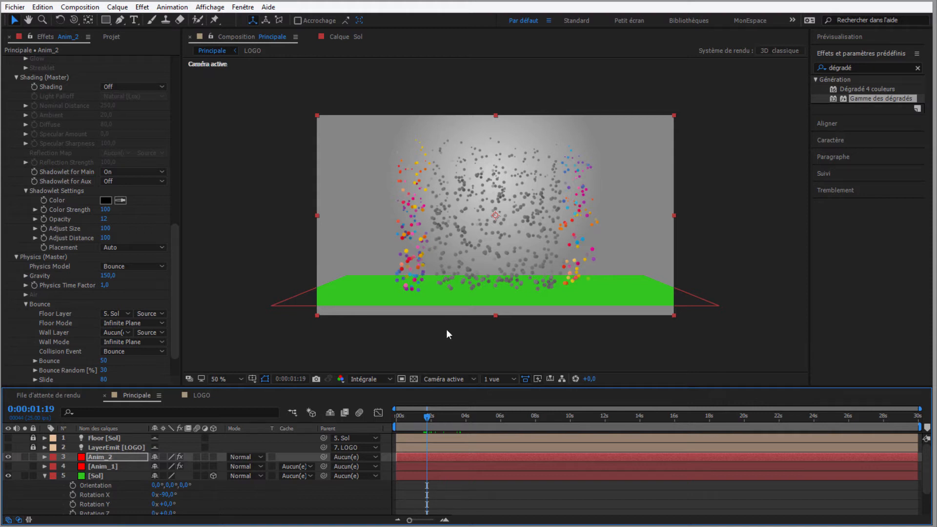
mouse_move(428, 419)
mouse_down()
mouse_move(445, 414)
mouse_move(436, 415)
mouse_up()
drag(104, 361, 63, 362)
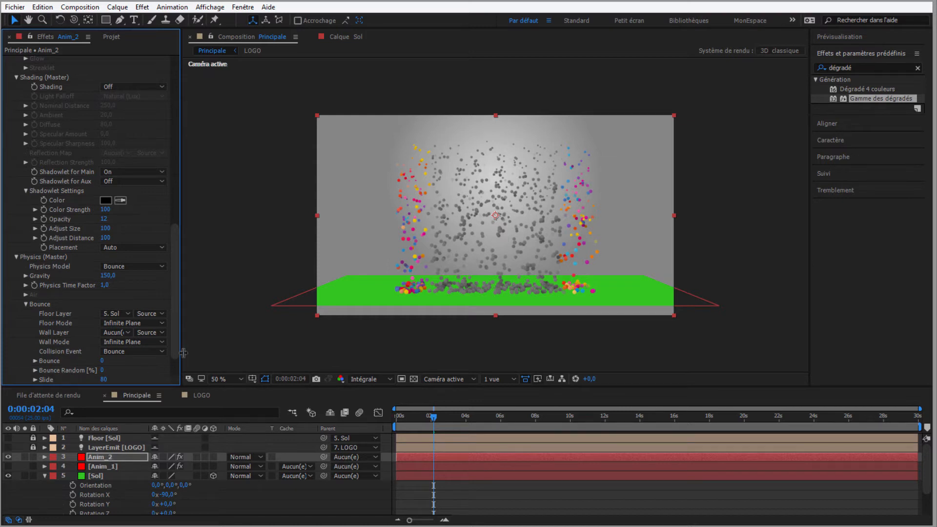
drag(176, 333, 172, 362)
drag(102, 342, 134, 341)
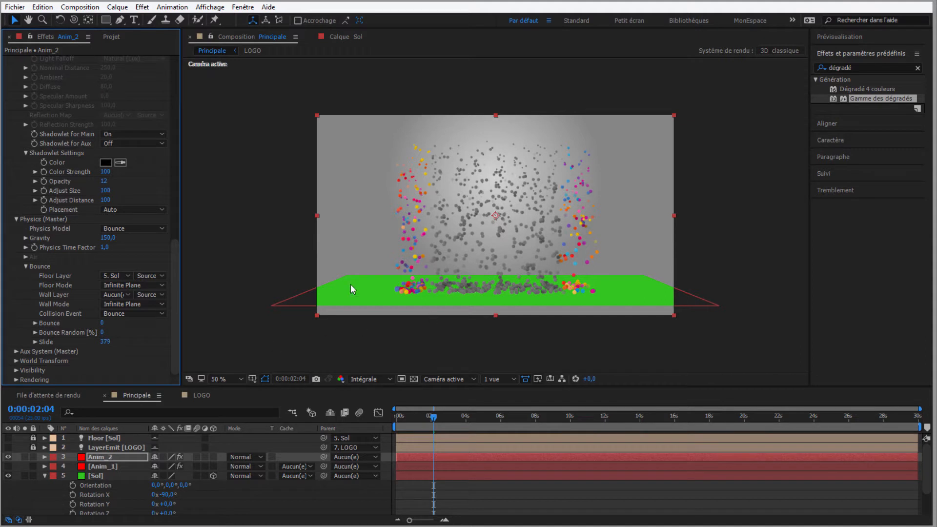
Step: In Anim_2's Emitter settings, set Velocity to 100, Velocity Random to 20, Velocity Distribution to 0,5 and Velocity from Motion to 20
drag(174, 281, 204, 78)
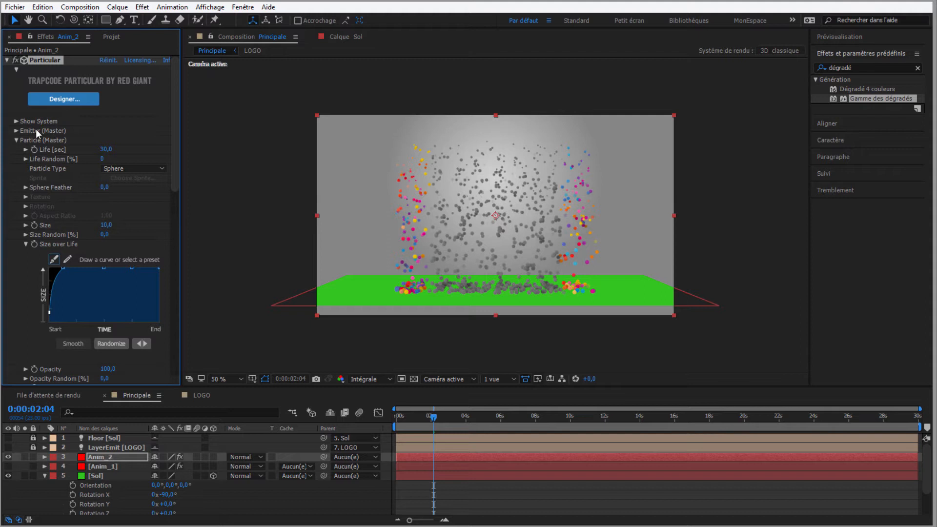
click(15, 130)
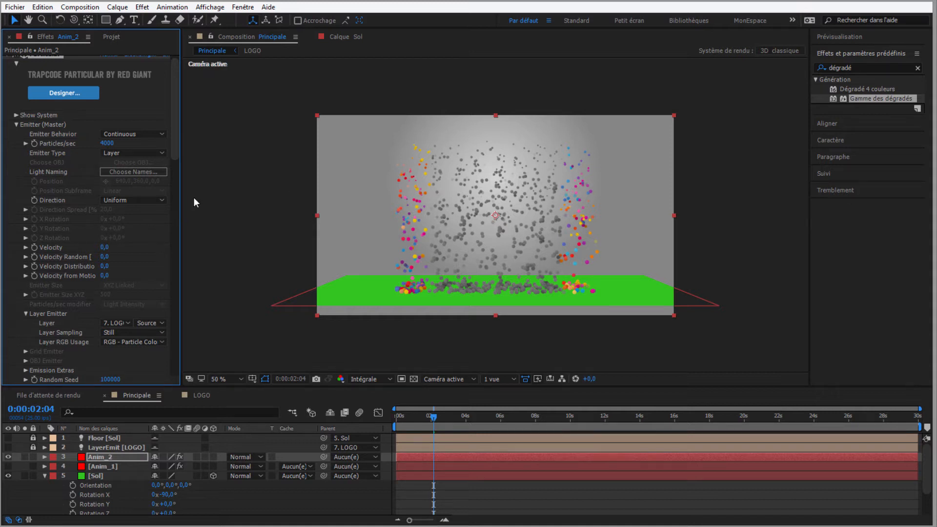
click(102, 247)
text(100)
click(104, 258)
text(20)
click(104, 267)
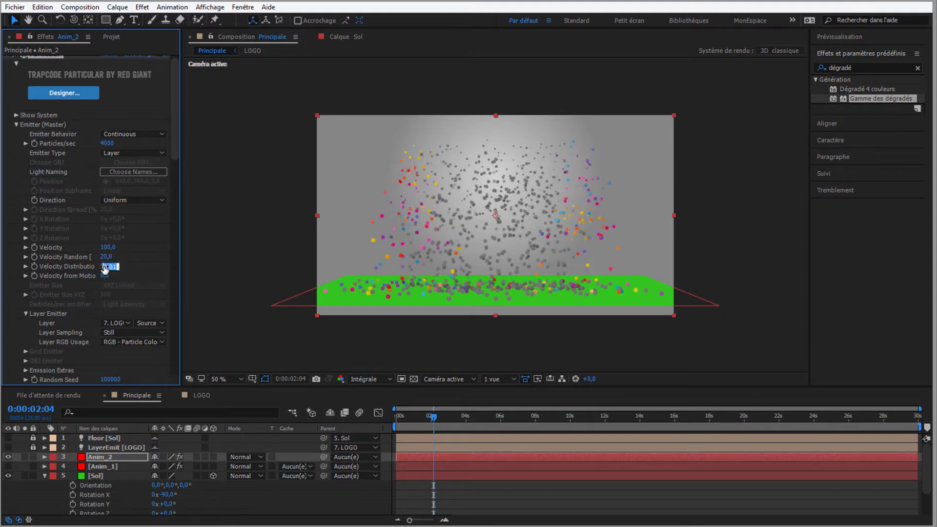
text(0,5)
click(104, 277)
text(20)
key(Return)
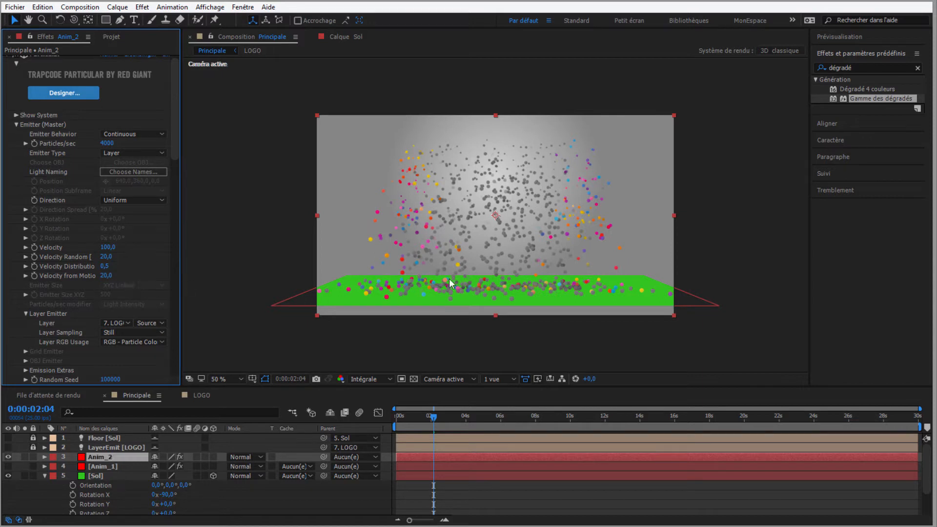
drag(427, 423, 462, 423)
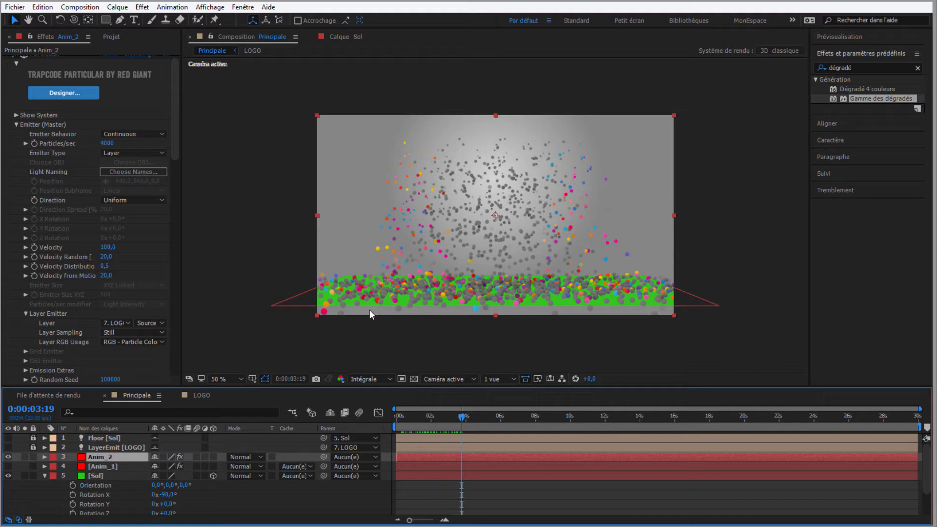
Step: Move the Sol layer below BG in the layer stack and raise the floor slightly in the frame
mouse_move(174, 148)
mouse_down()
mouse_move(192, 357)
mouse_move(176, 350)
mouse_up()
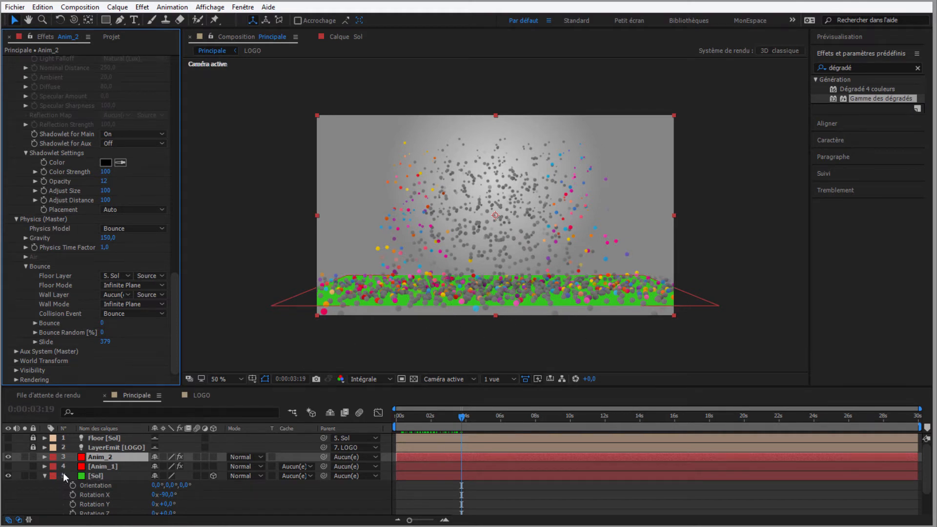
click(46, 473)
drag(96, 474, 97, 491)
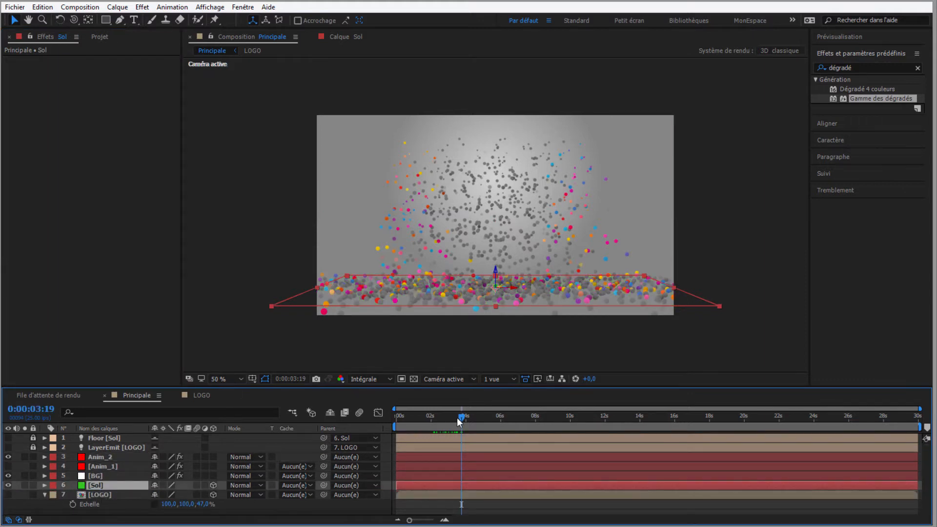
drag(461, 420, 523, 415)
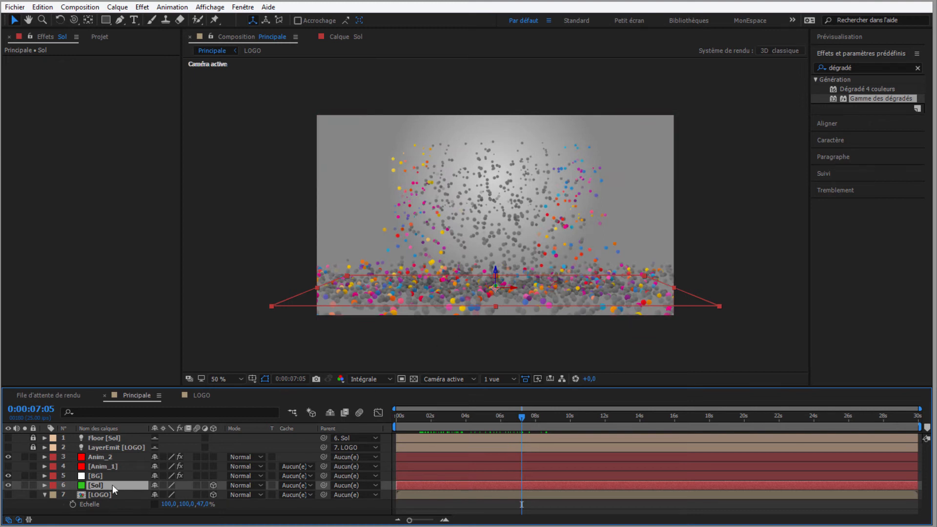
mouse_move(495, 269)
mouse_down()
mouse_move(497, 200)
mouse_move(489, 265)
mouse_up()
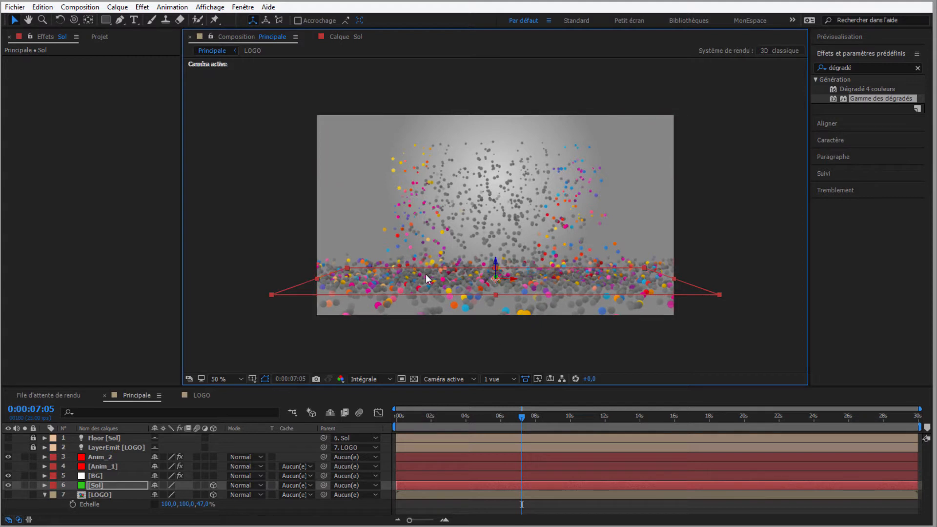
Step: Keyframe Anim_2's Particles/sec at 4000 on 0:00:04:00 and at 0 one frame further on
drag(518, 419, 464, 440)
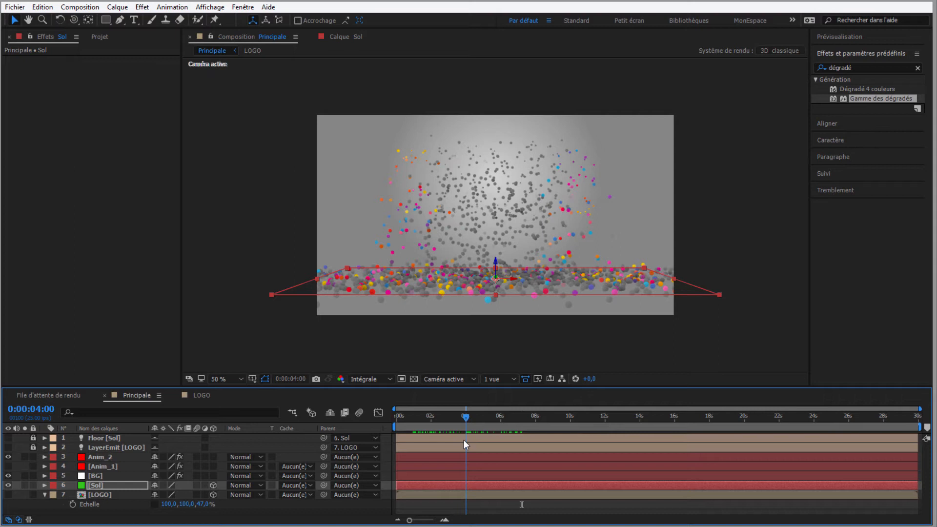
click(95, 458)
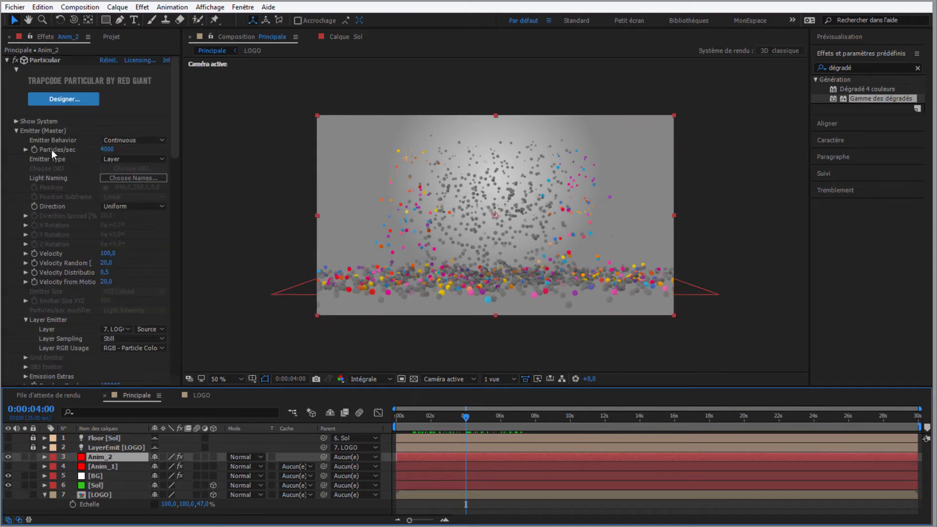
click(31, 148)
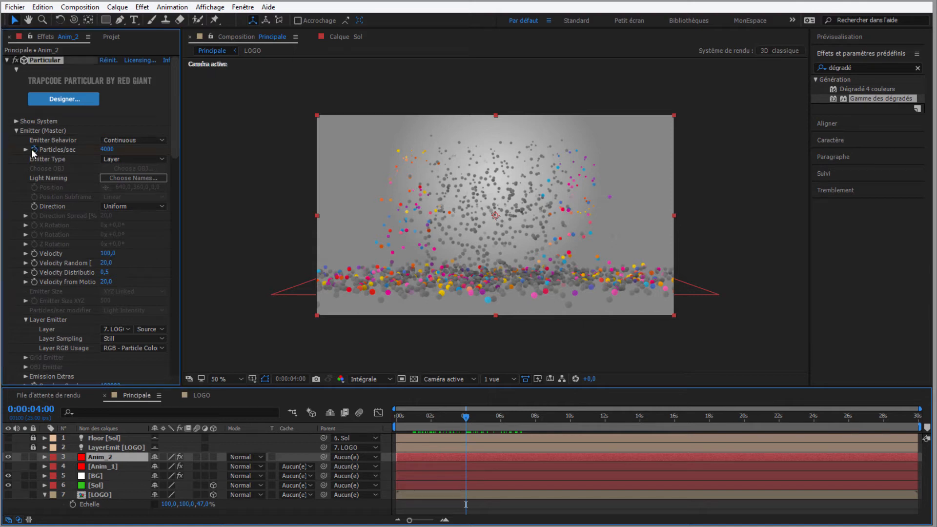
click(841, 38)
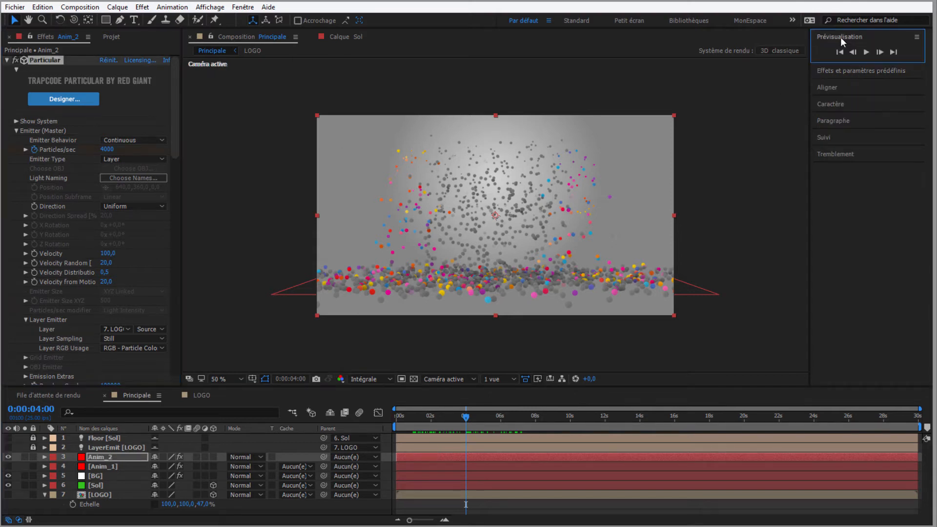
click(881, 52)
click(108, 150)
text(0)
key(Return)
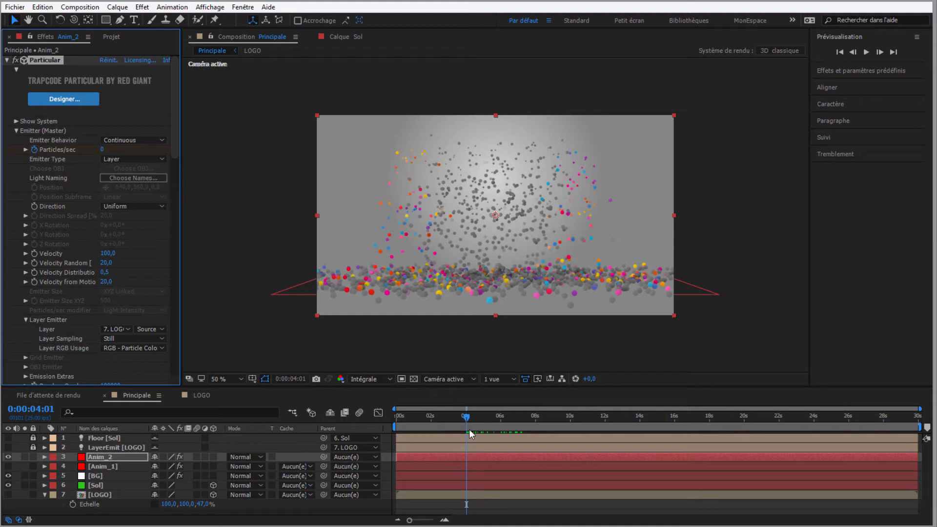
Step: Check the particles up to 0:00:10:00 and set Anim_2's particle Life to 7 seconds
drag(444, 418, 572, 422)
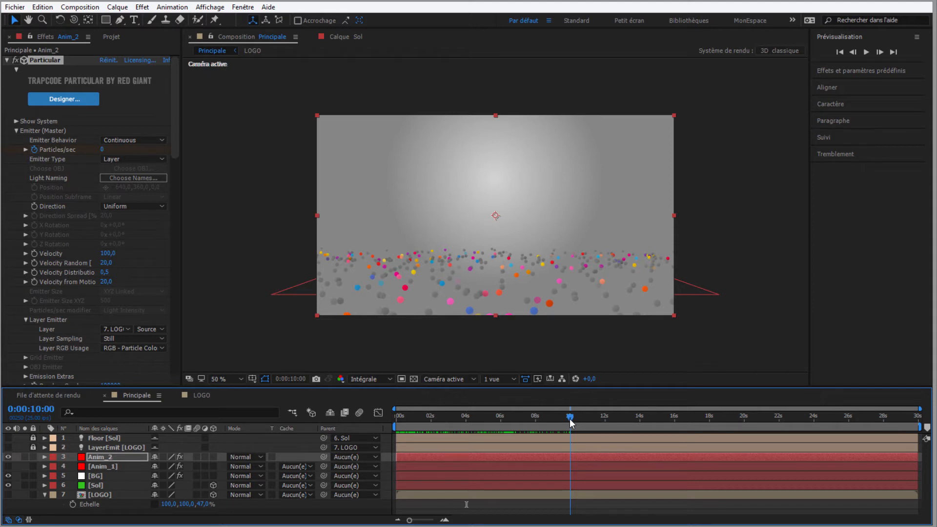
drag(570, 420, 520, 416)
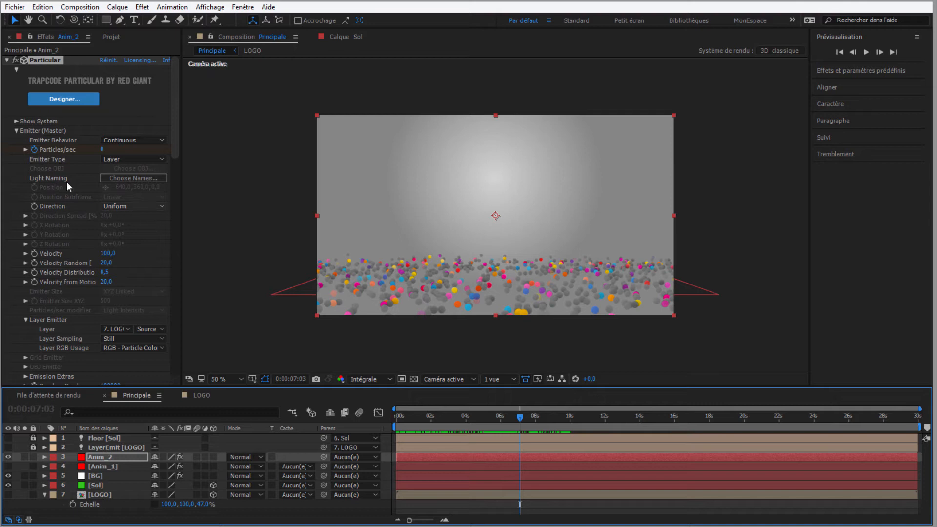
key(Return)
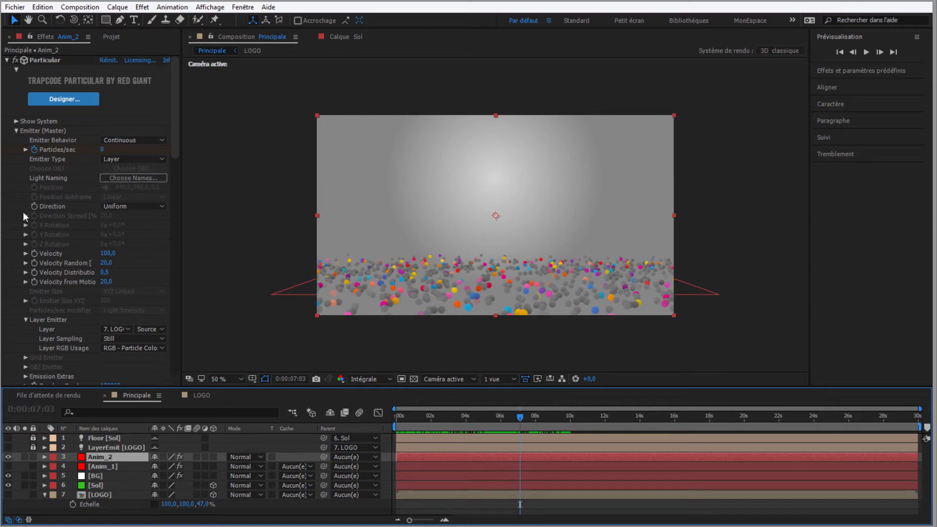
click(17, 131)
click(106, 150)
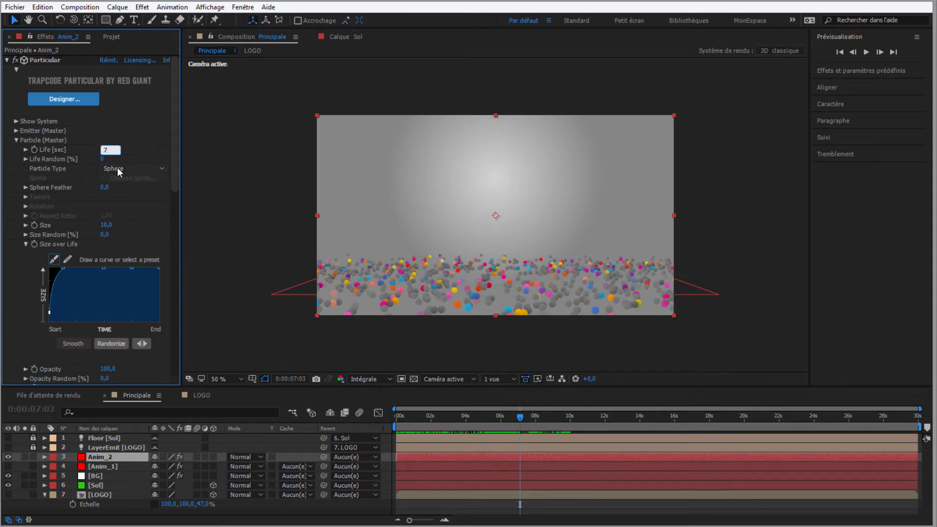
key(Return)
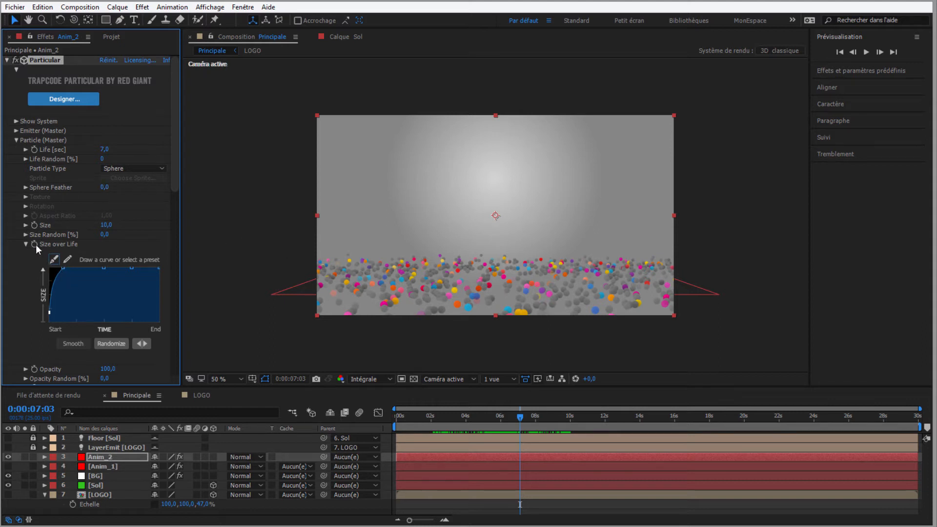
Step: Shape Anim_2's Opacity over Life curve to stay full and fall smoothly to zero at the end of life
drag(174, 182, 160, 228)
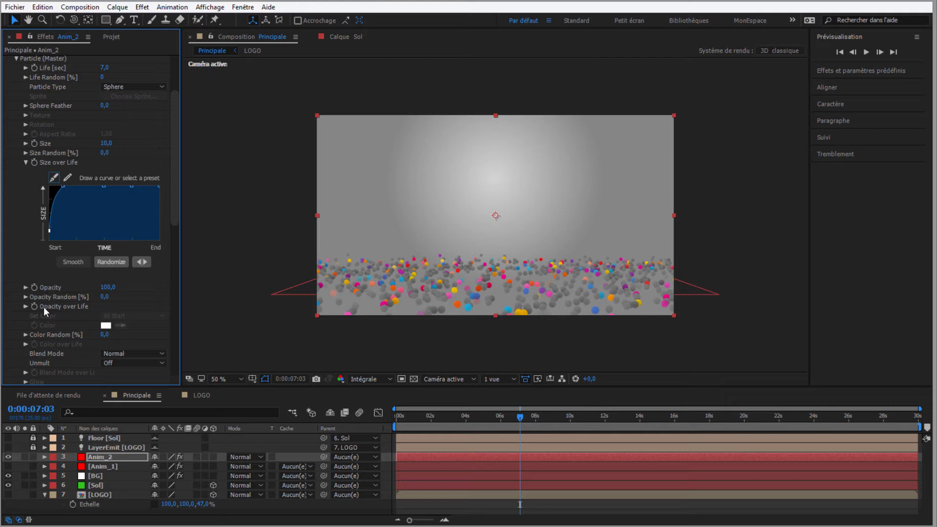
click(25, 306)
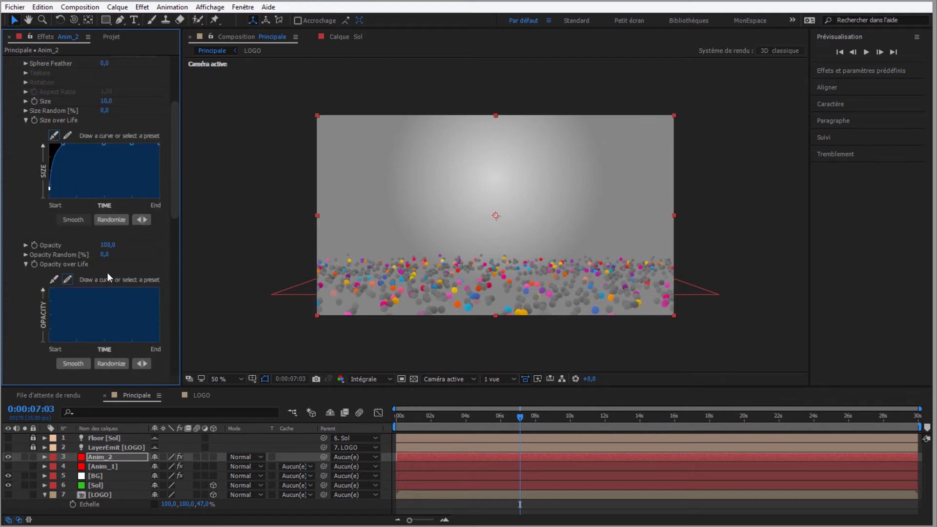
click(53, 280)
drag(159, 288, 185, 358)
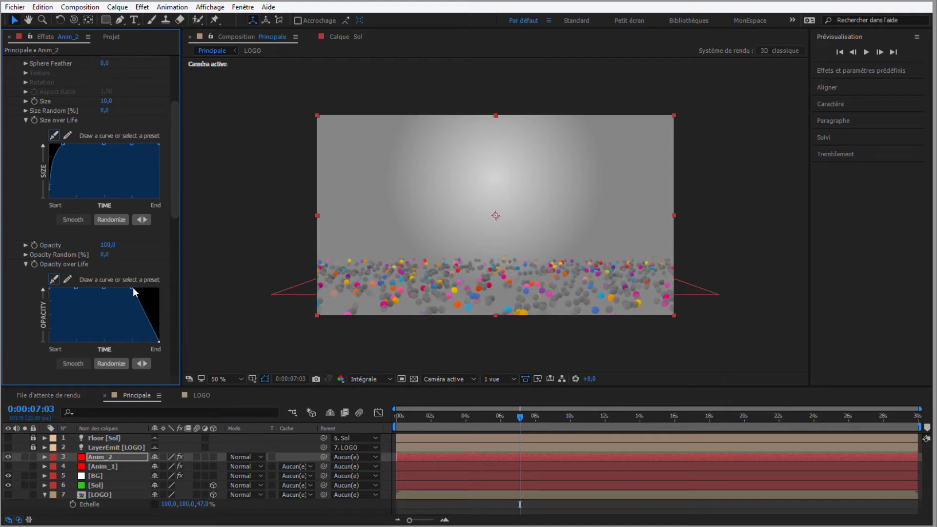
drag(155, 308, 156, 306)
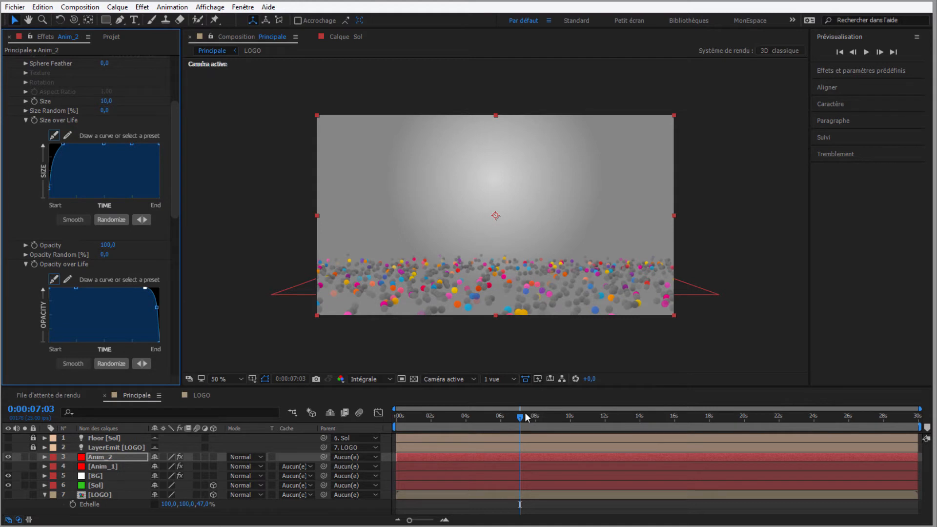
Step: Preview the Principale animation from about 0:00:01:01 to examine how the particles fall, spread and fade out
drag(521, 417, 543, 420)
scroll(435, 320, up, 1)
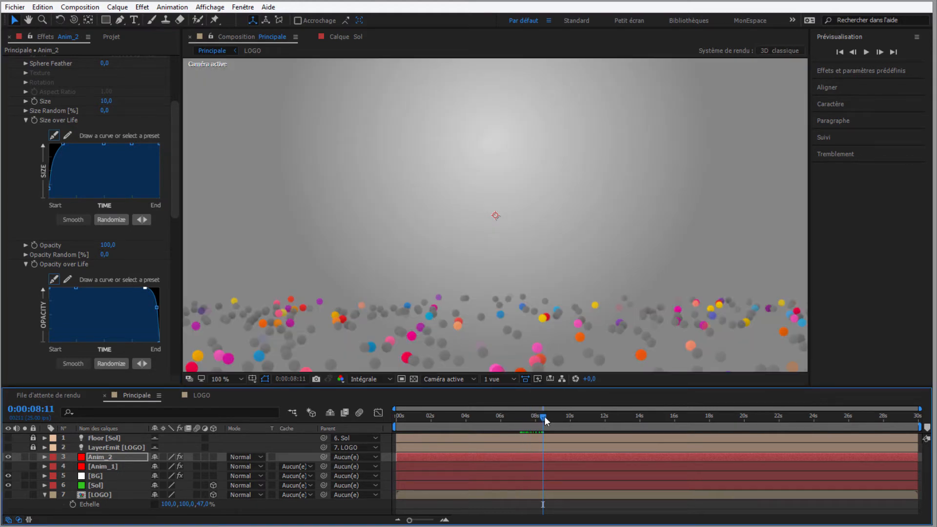
key(space)
drag(573, 420, 414, 427)
scroll(446, 287, down, 1)
drag(452, 427, 414, 424)
click(867, 52)
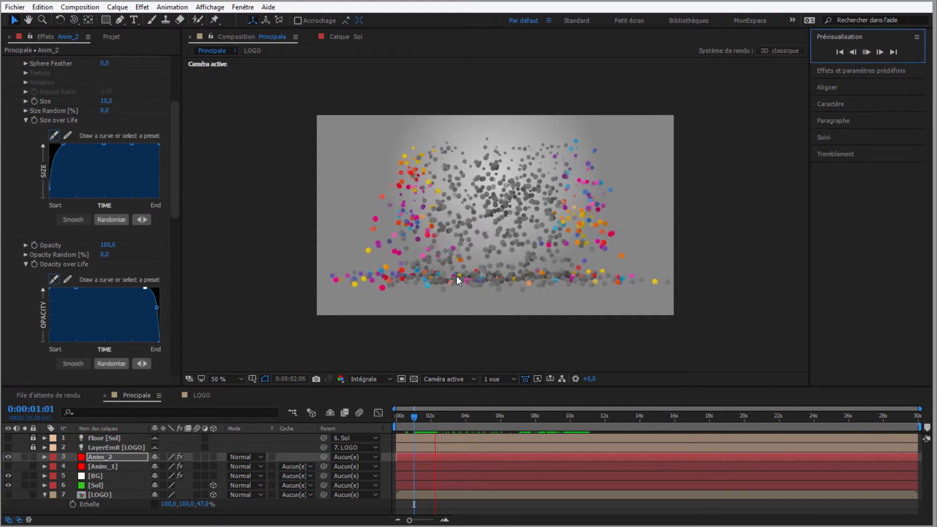
Step: Keyframe Anim_2's Physics Time Factor at 1 on 0:00:11:00 and at -1 on 0:00:11:01
drag(415, 419, 591, 414)
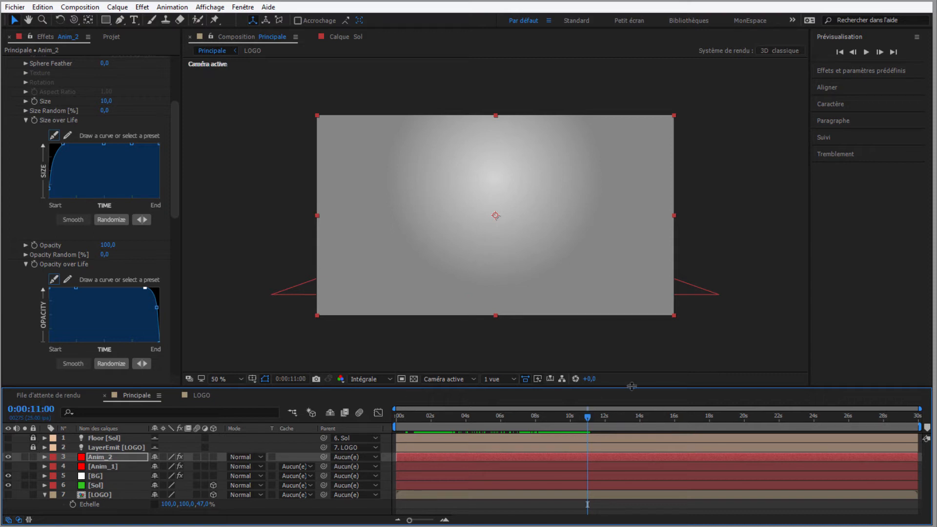
click(96, 459)
scroll(177, 162, up, 5)
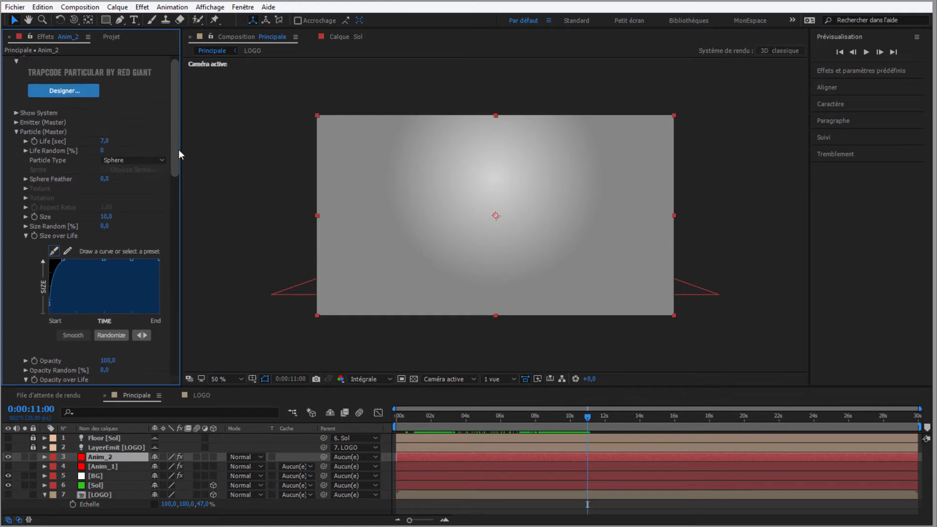
mouse_move(188, 184)
mouse_down()
mouse_move(180, 321)
mouse_move(162, 331)
mouse_up()
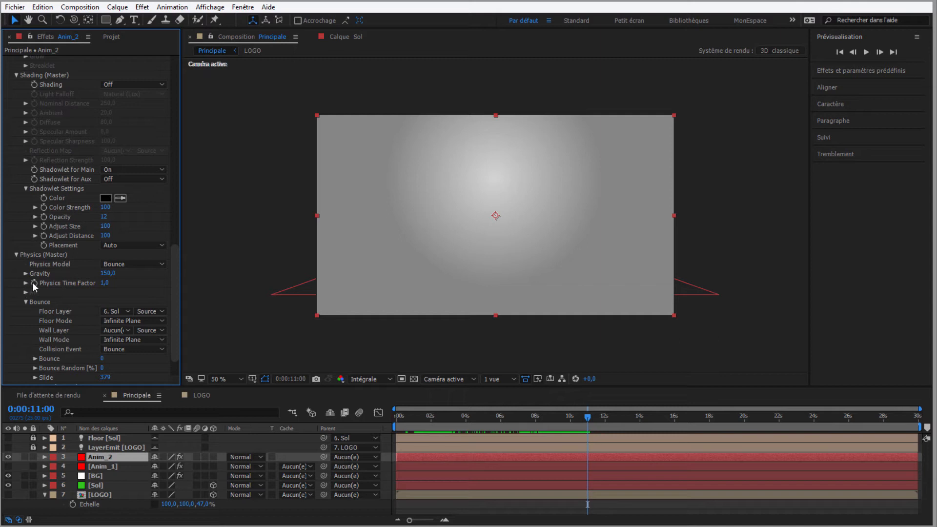
key(Return)
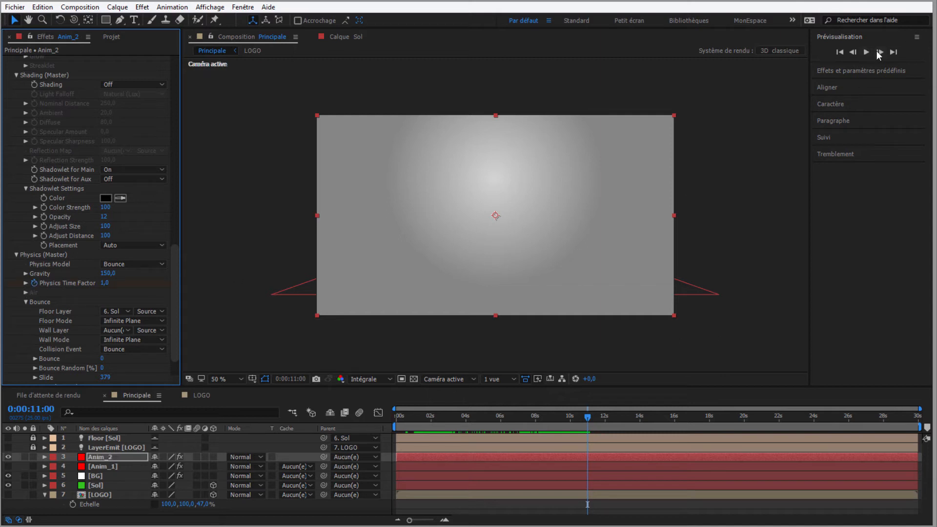
click(880, 52)
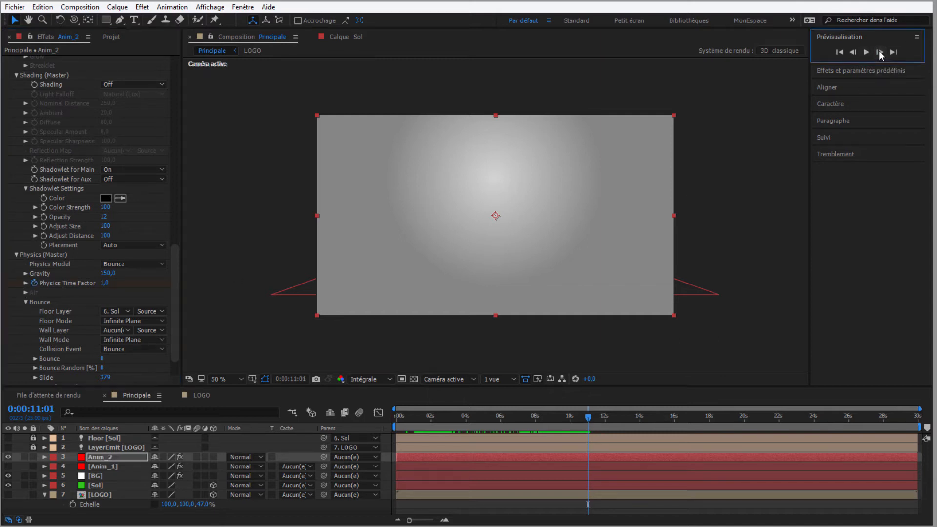
click(104, 284)
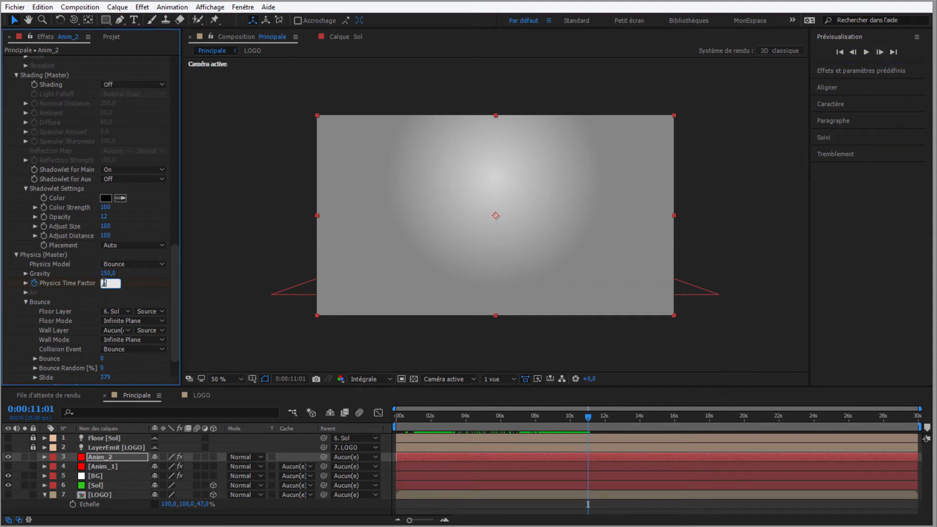
key(Return)
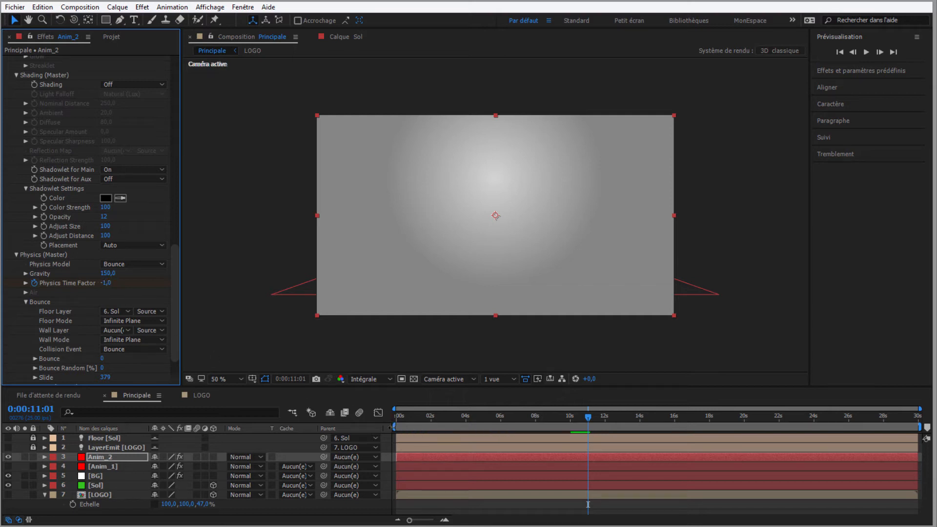
Step: Start the work area at 0:00:11:01 and preview the reversed particle motion up to about 0:00:23:24
drag(393, 427, 580, 423)
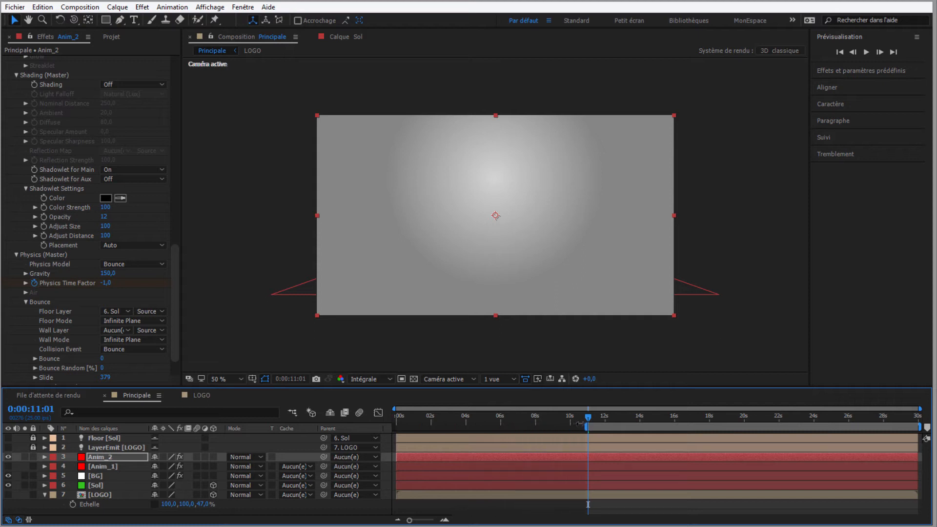
click(867, 51)
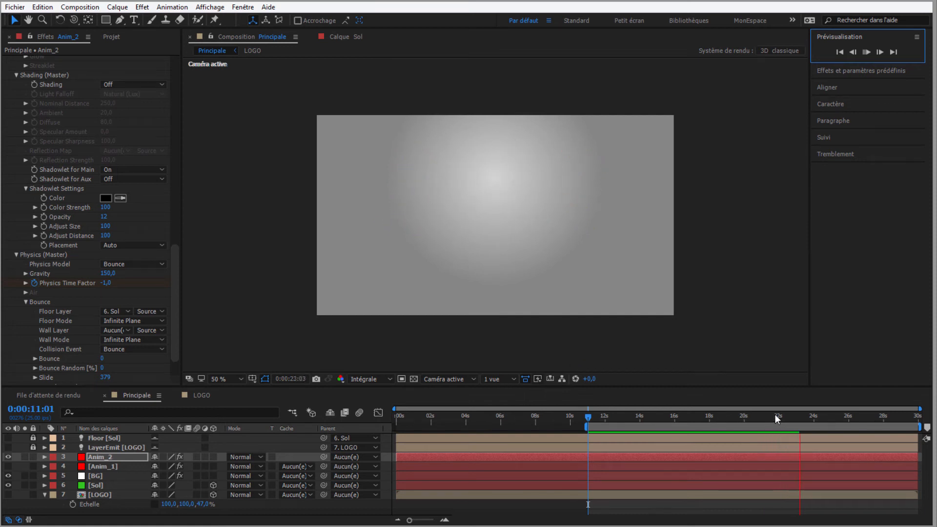
click(814, 418)
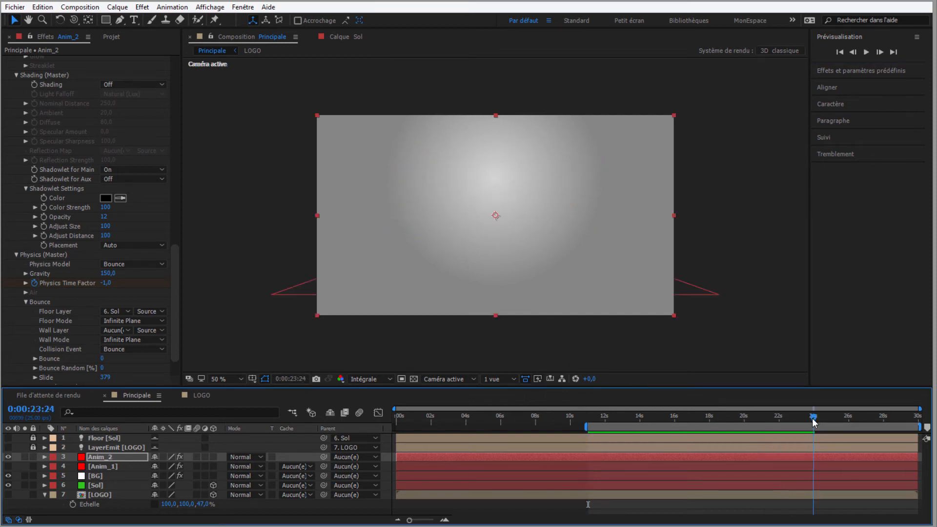
Step: End the work area at 0:00:24:00 and preview the reversed particle motion up to about 0:00:20:15
click(814, 417)
drag(899, 425, 818, 430)
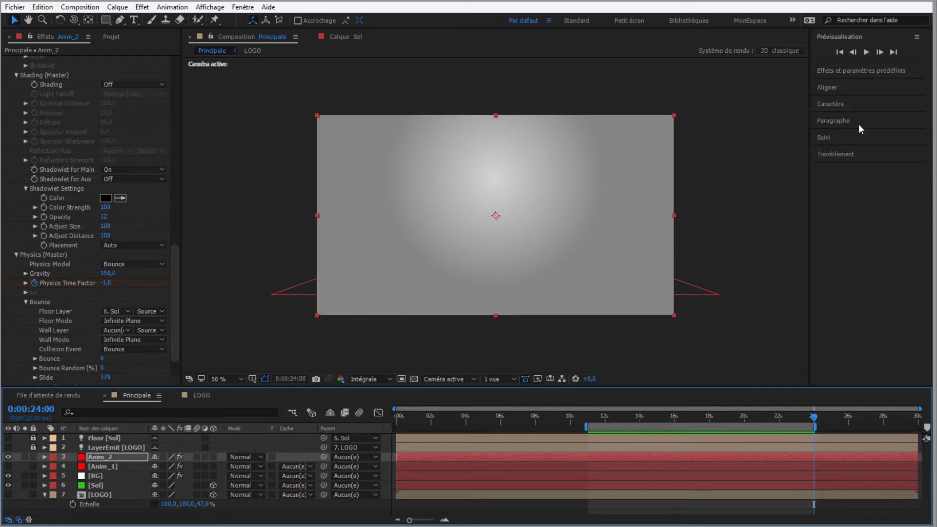
click(867, 52)
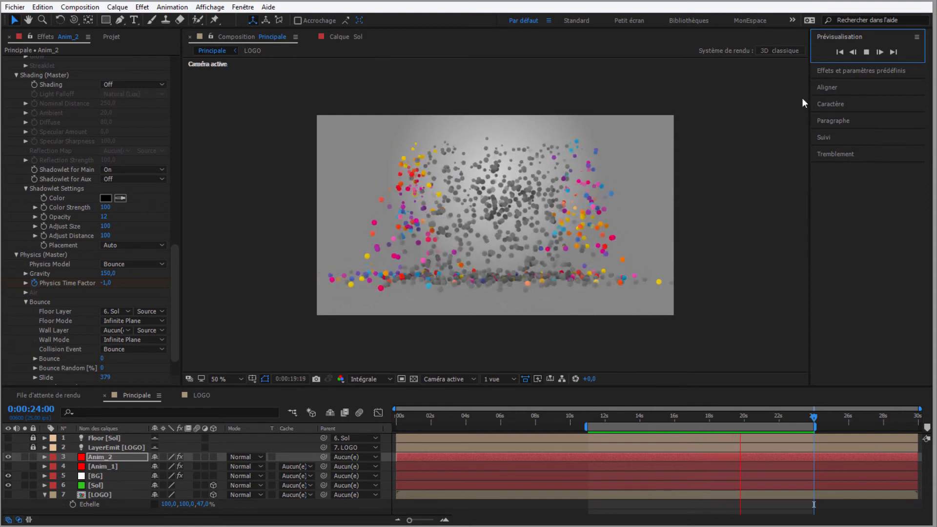
click(867, 52)
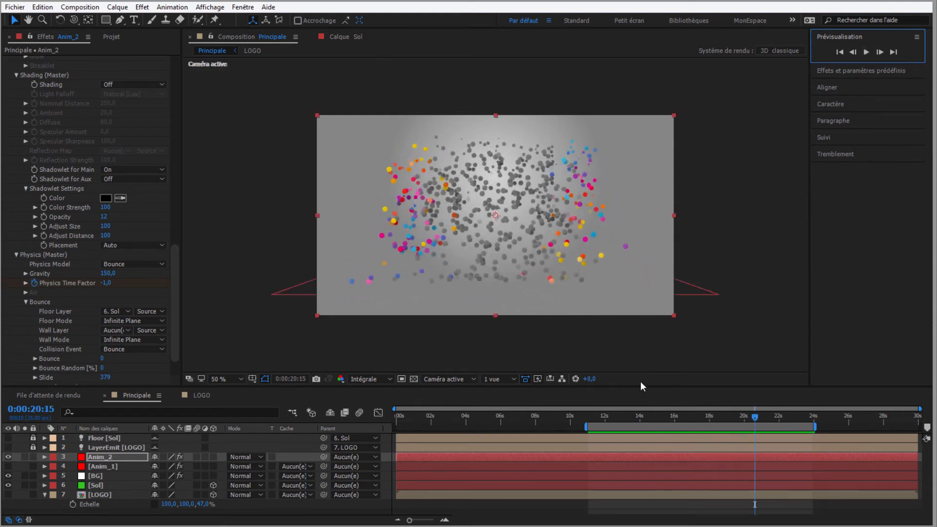
Step: Reveal Anim_2's keyframed properties with full names readable and set the Physics Time Factor keyframe at 0:00:11:01 to -2
click(106, 458)
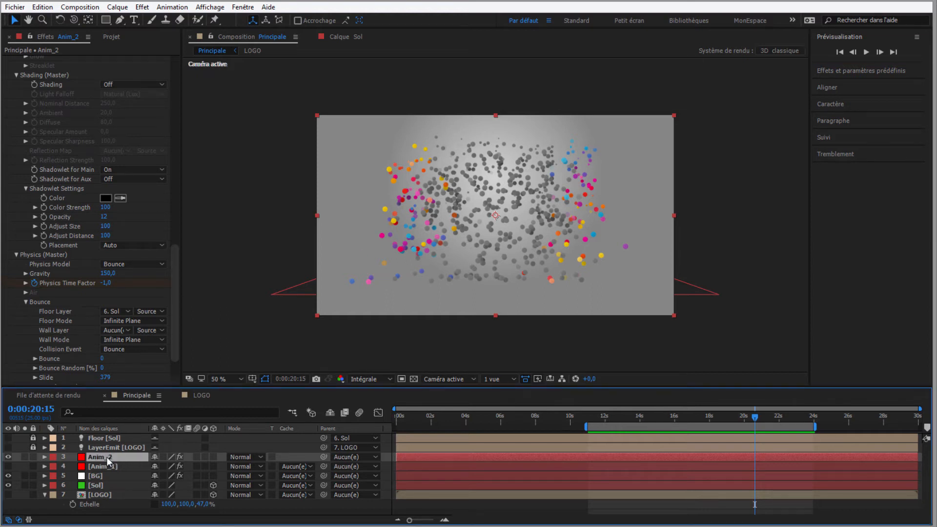
key(u)
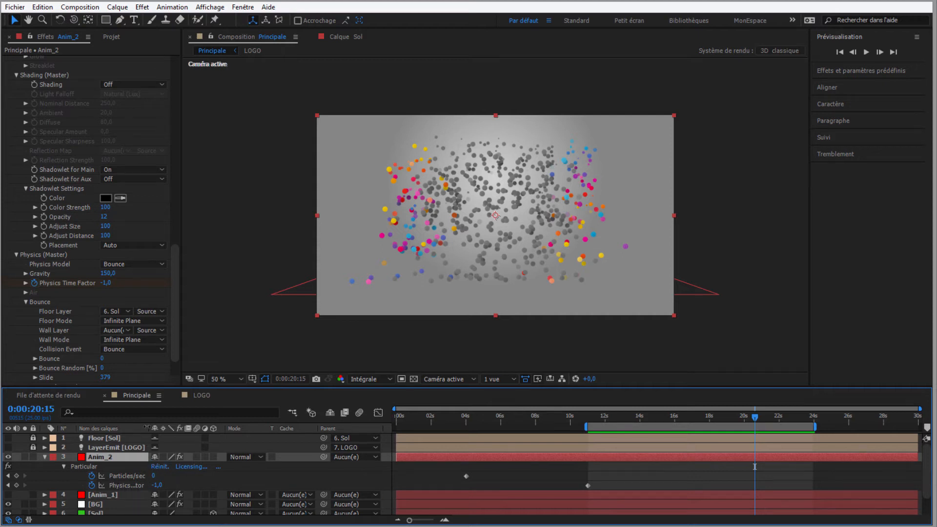
drag(146, 429, 185, 428)
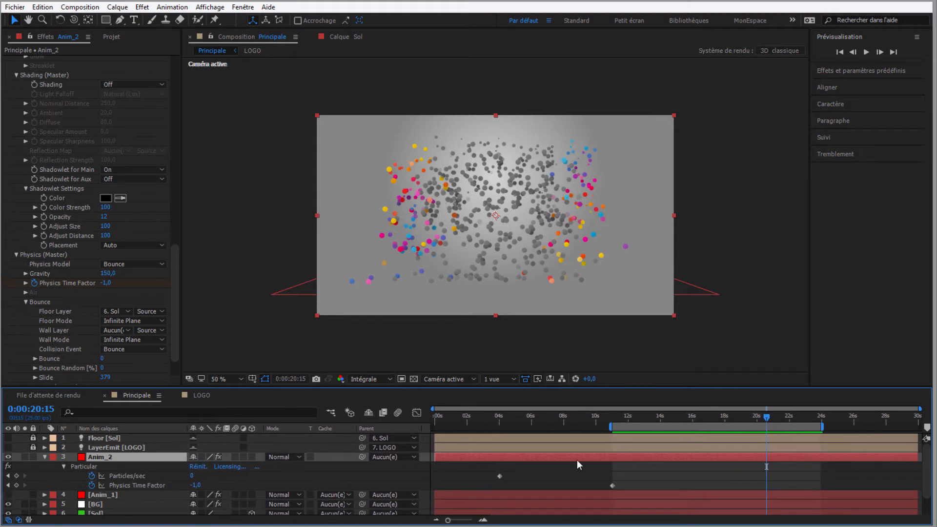
drag(767, 419, 647, 420)
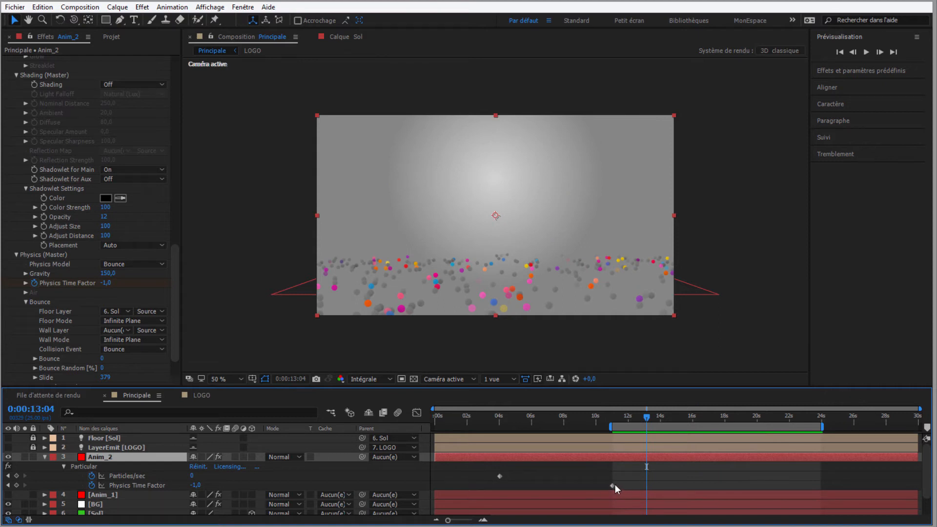
click(8, 486)
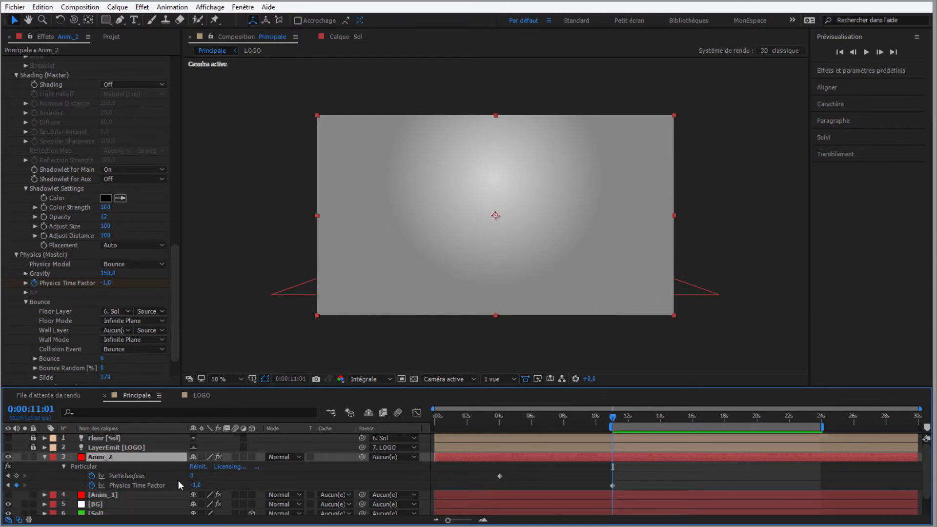
click(196, 486)
text(-2)
key(Return)
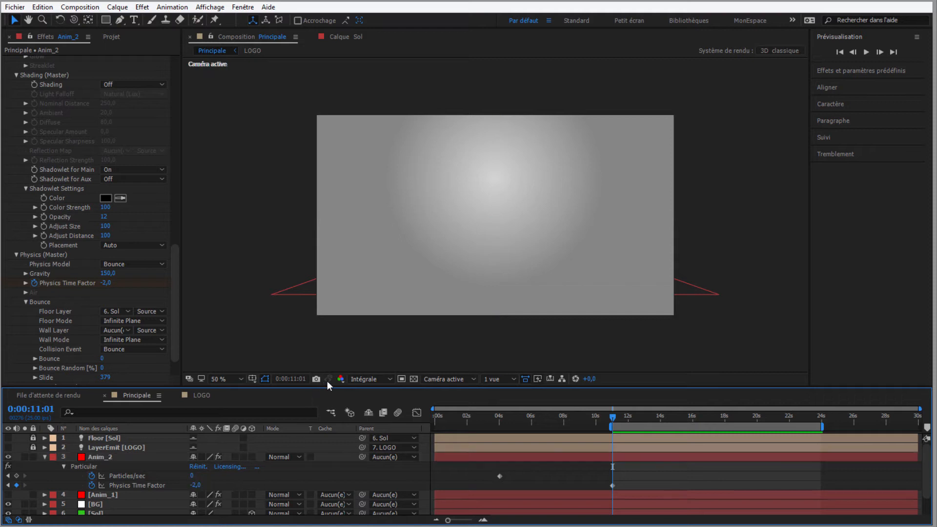
Step: Lower the composition view resolution to Un tiers and preview the faster reversed motion up to about 0:00:22:18
click(383, 379)
click(390, 431)
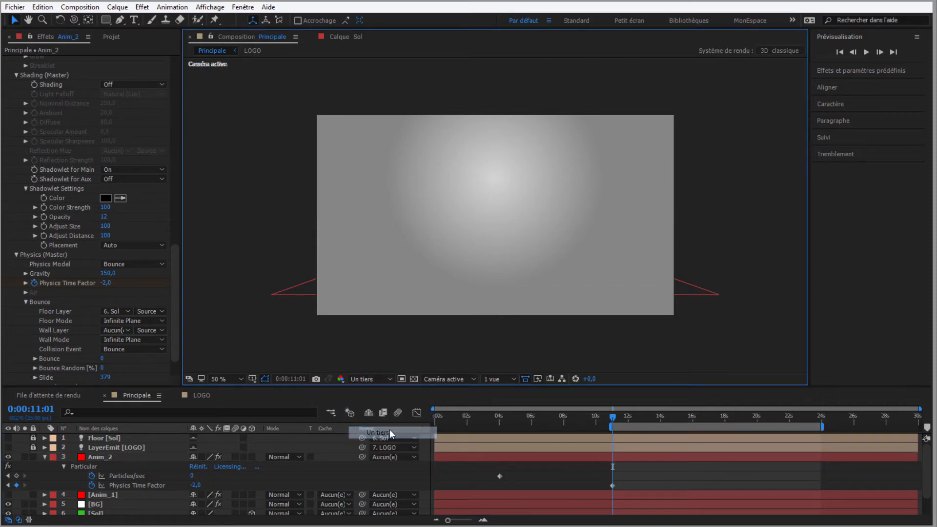
click(867, 52)
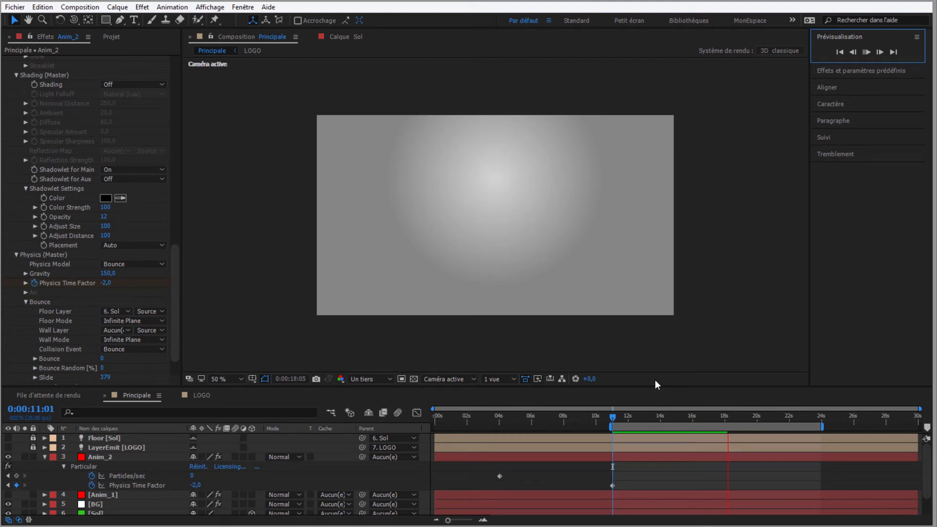
click(867, 51)
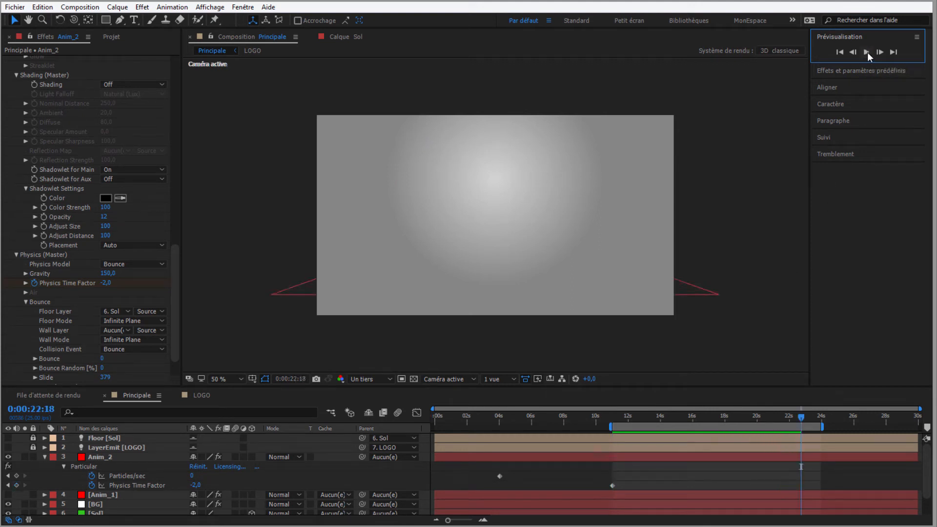
Step: Shorten the work area to end at about 18 seconds and preview Anim_2's reversed motion within it
drag(824, 426, 727, 426)
click(867, 51)
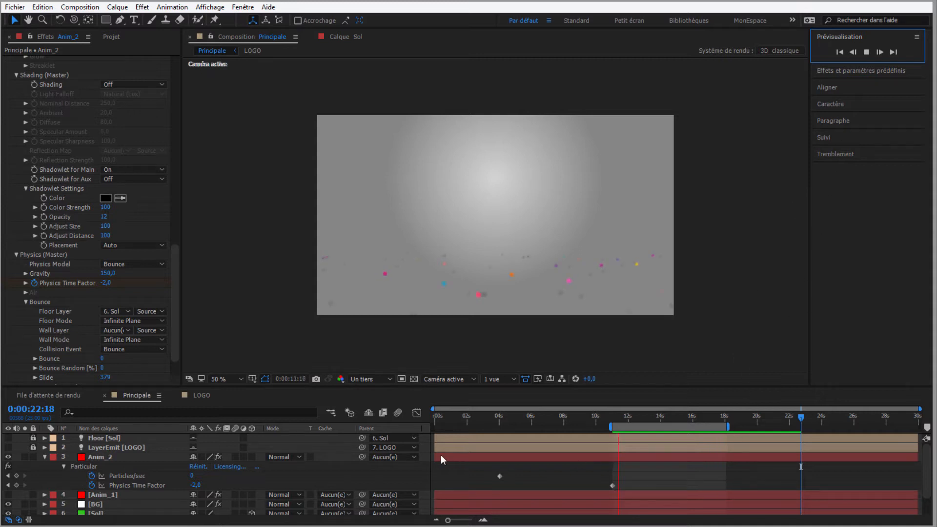
click(132, 486)
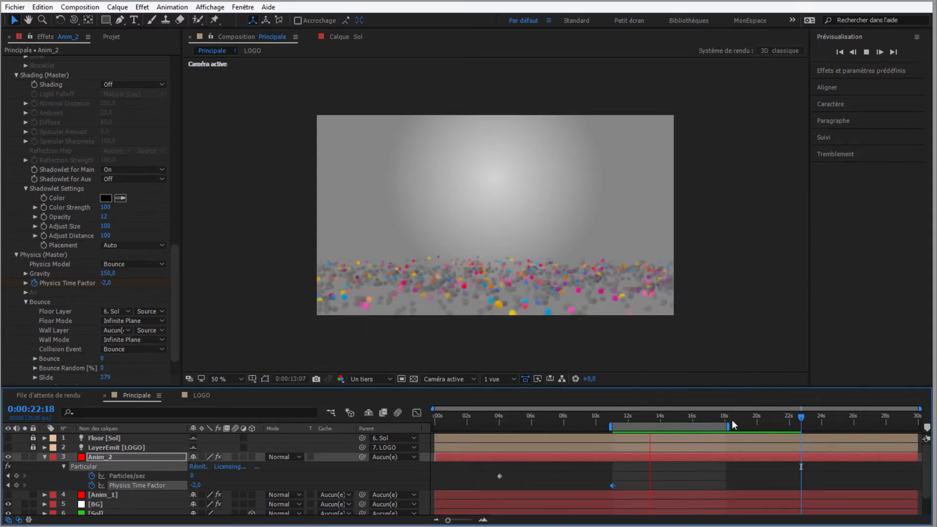
Step: Set Anim_2's Particles/sec keyframe at 0:00:04:00 to 5000, after trying 6000
drag(801, 417, 656, 426)
click(116, 476)
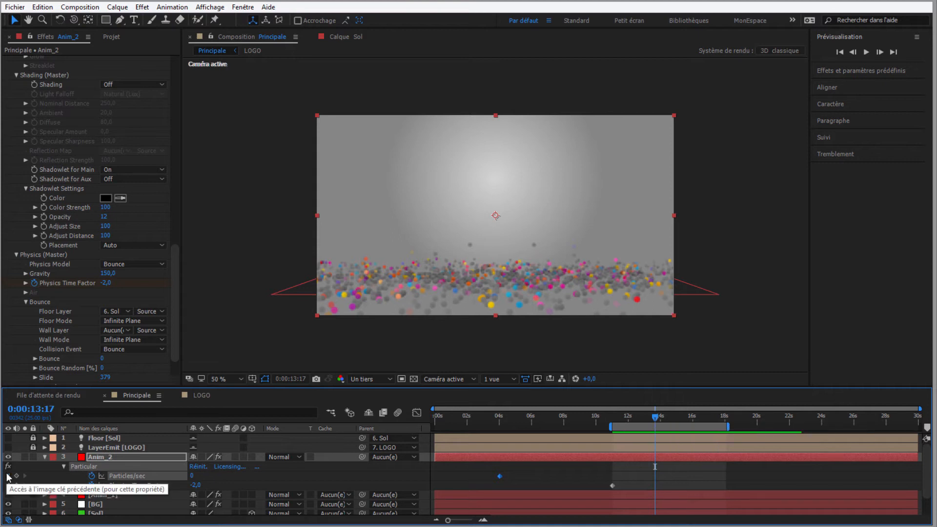
click(8, 476)
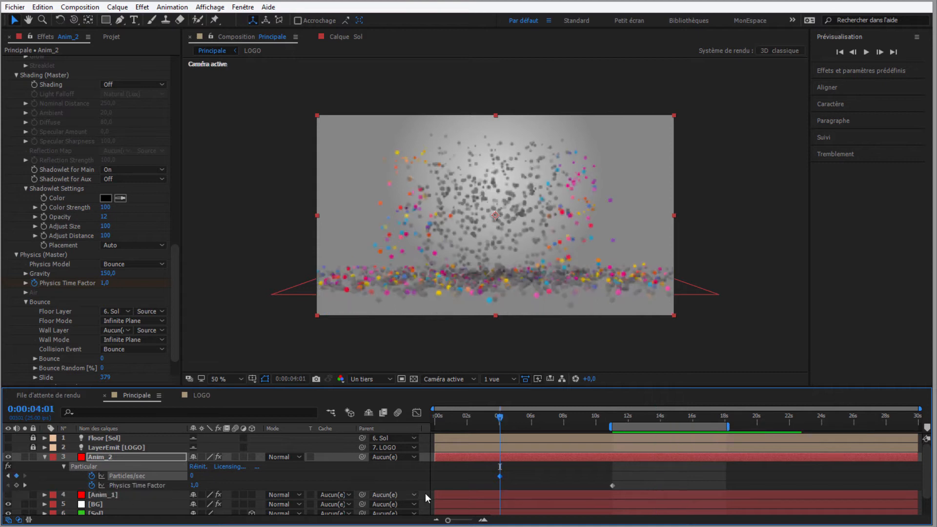
click(8, 476)
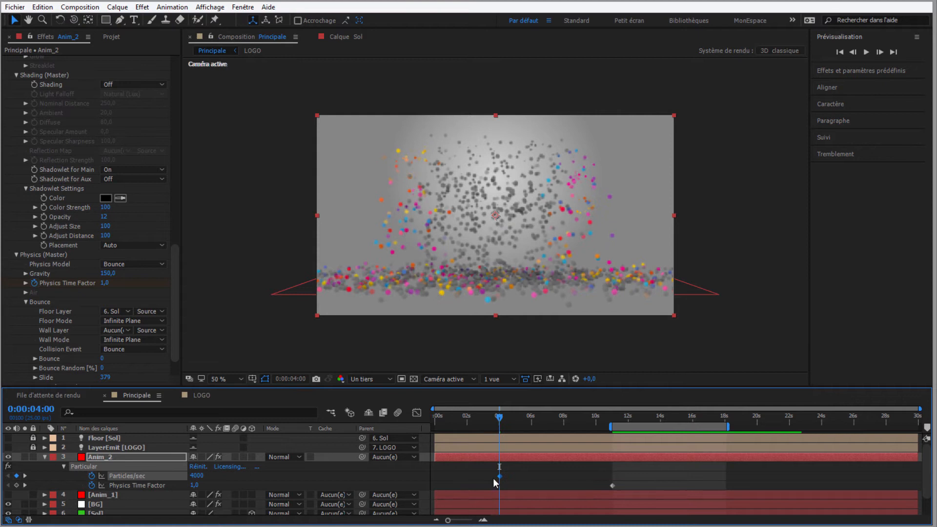
click(194, 477)
text(1500)
key(Return)
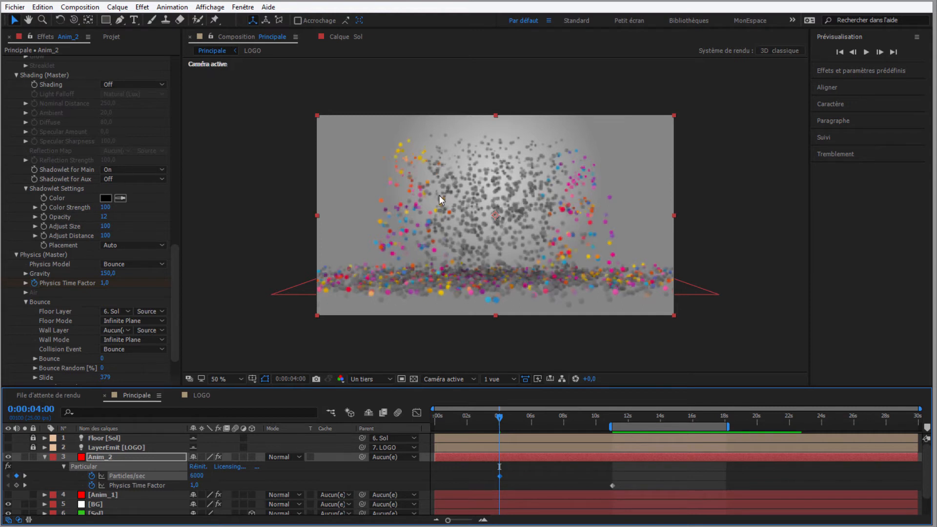
click(196, 475)
text(500)
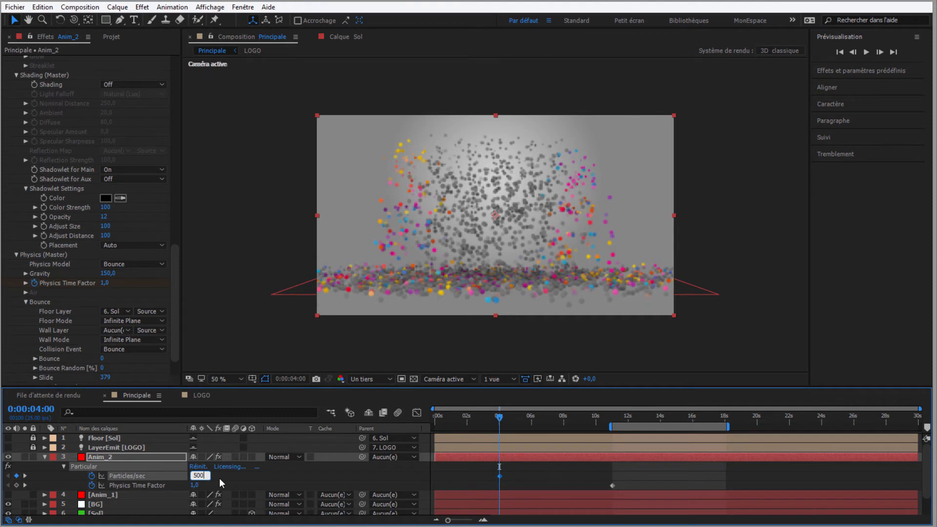
text(0)
click(221, 476)
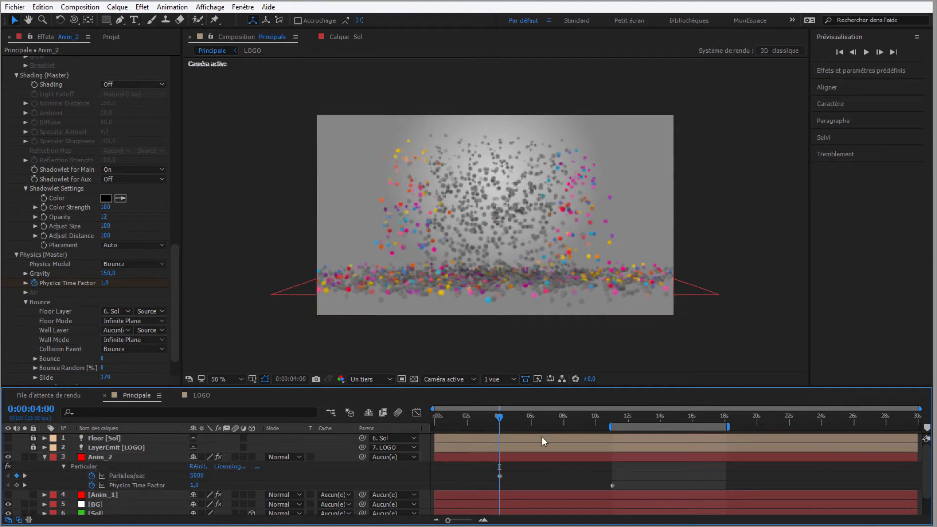
Step: Preview the denser particles in the work area and scrub back to 0:00:04:16 to examine the emission
drag(499, 419, 610, 411)
click(863, 52)
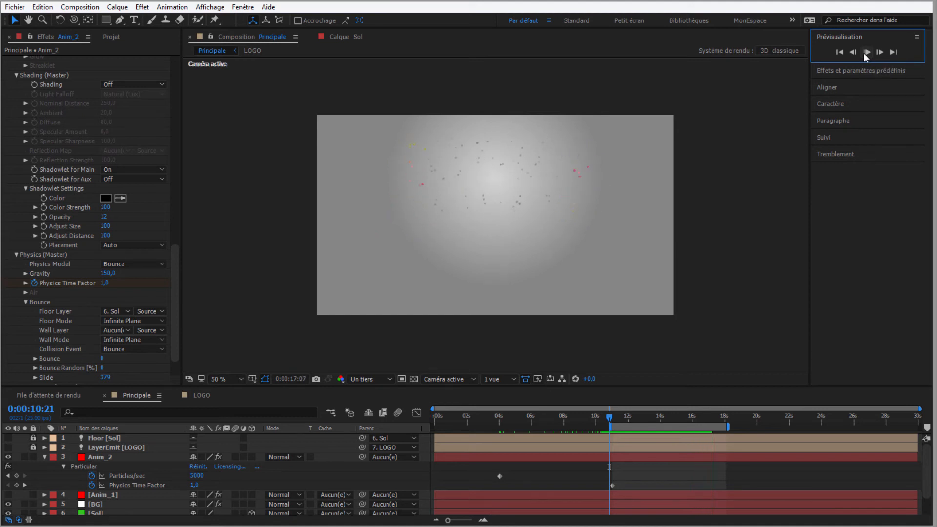
click(864, 53)
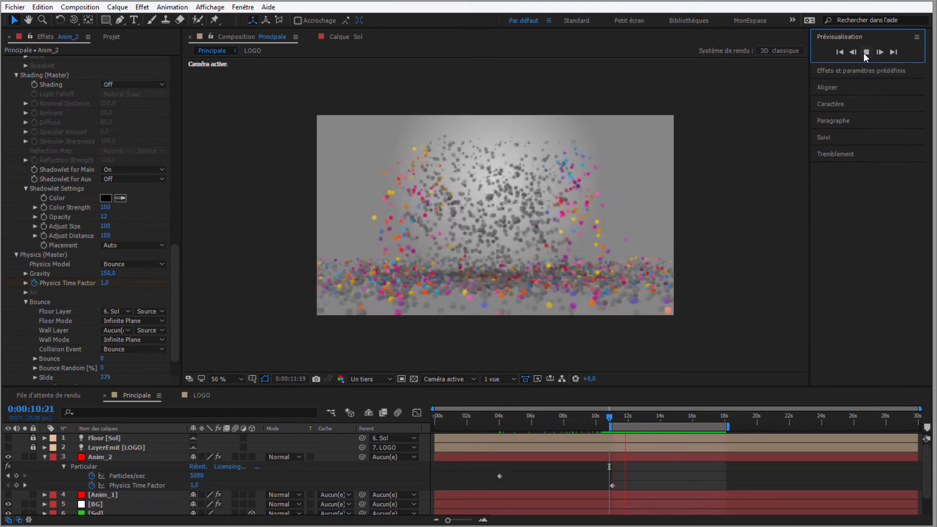
click(865, 53)
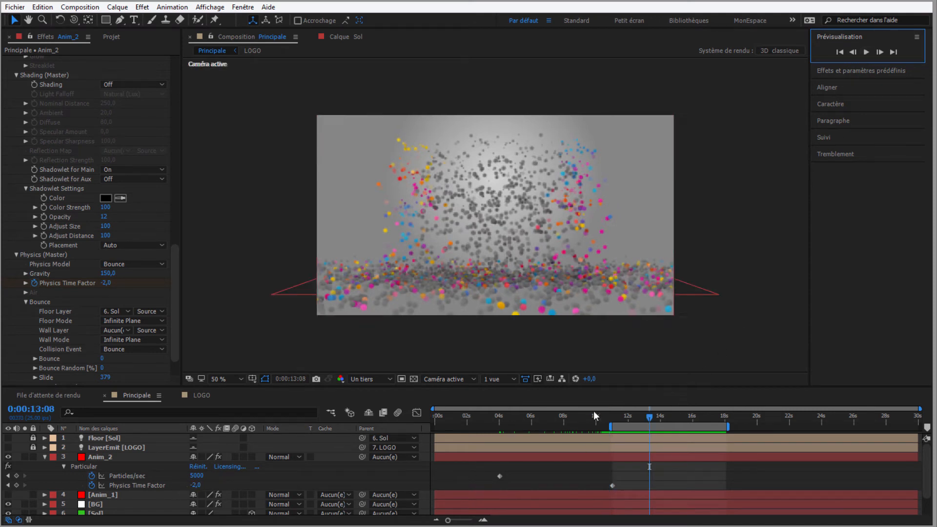
drag(655, 423, 613, 425)
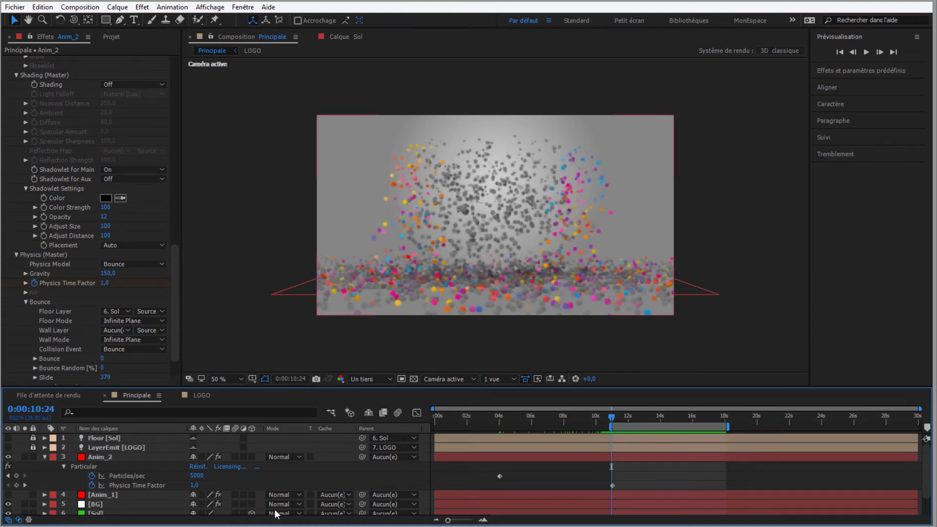
drag(612, 421, 509, 432)
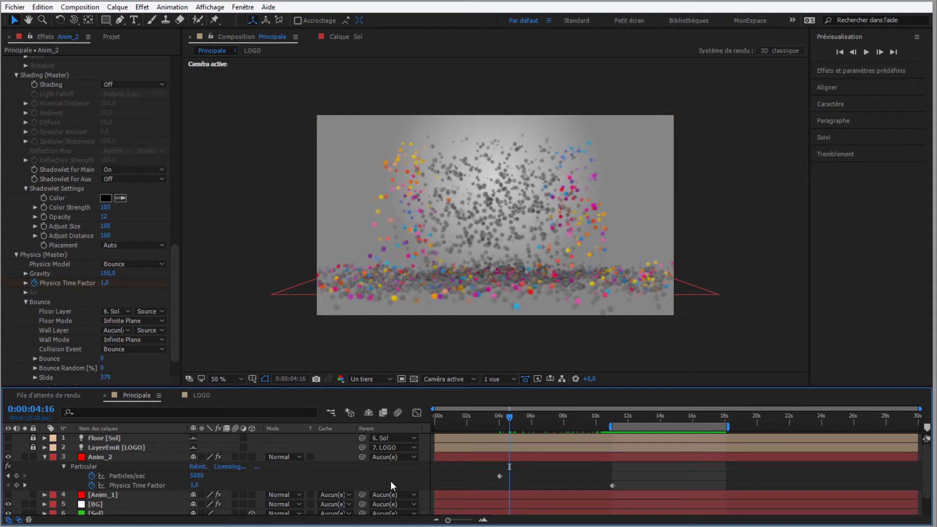
Step: Set Anim_2's Particles/sec keyframe at 0:00:04:01 to 0 and check the preceding keyframe at 0:00:04:00
click(8, 477)
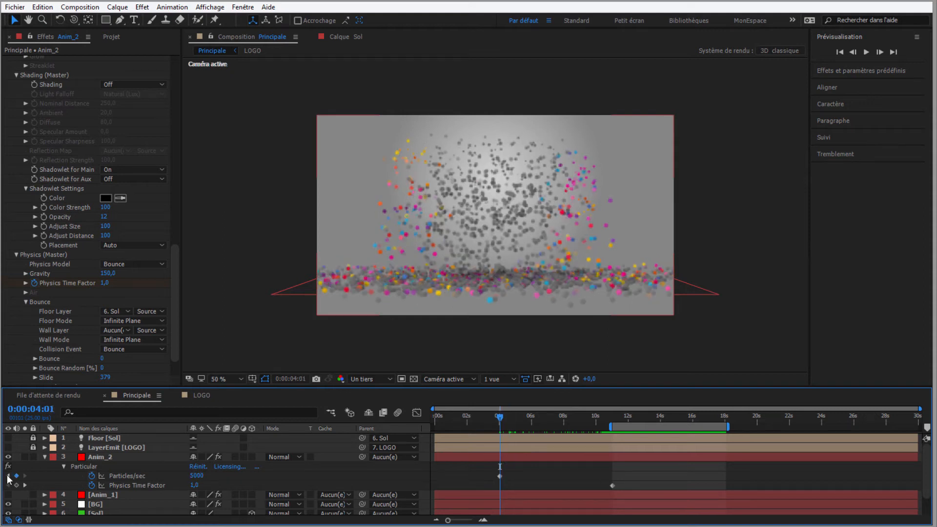
click(195, 476)
key(BackSpace)
key(Return)
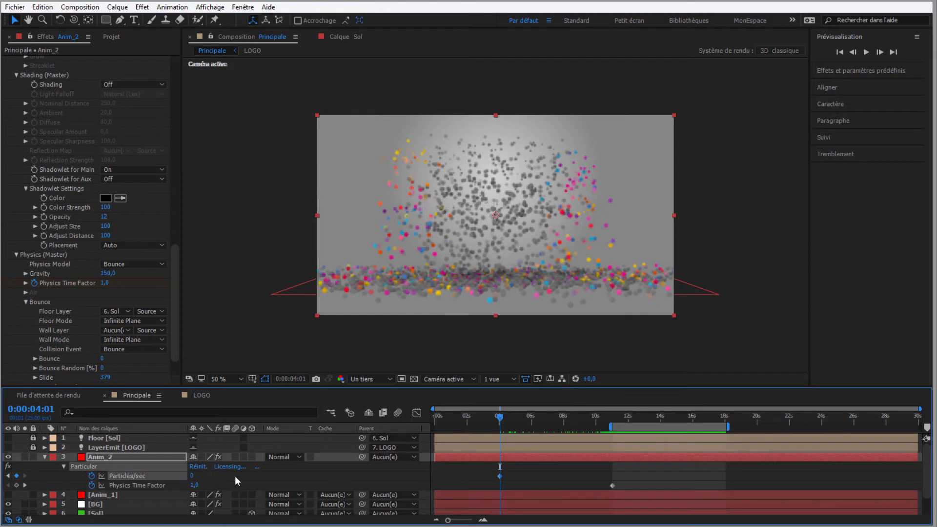
click(235, 476)
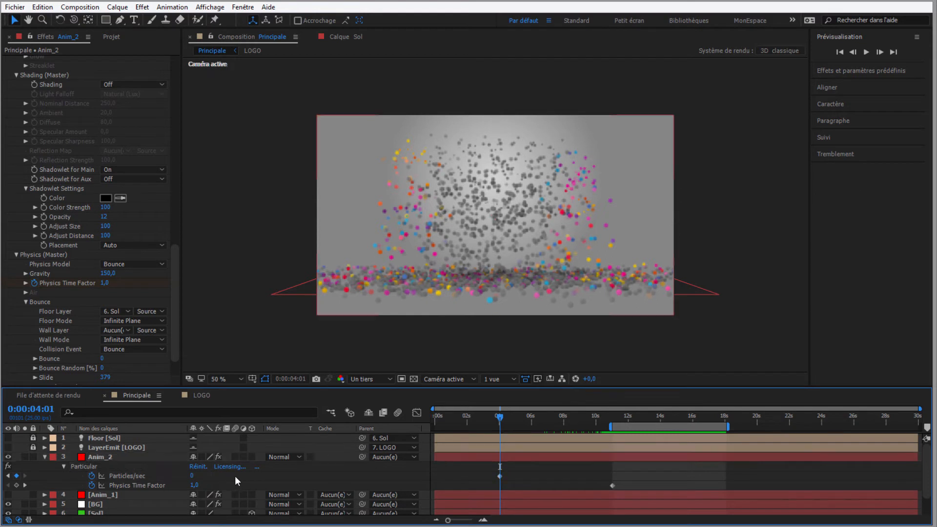
click(8, 476)
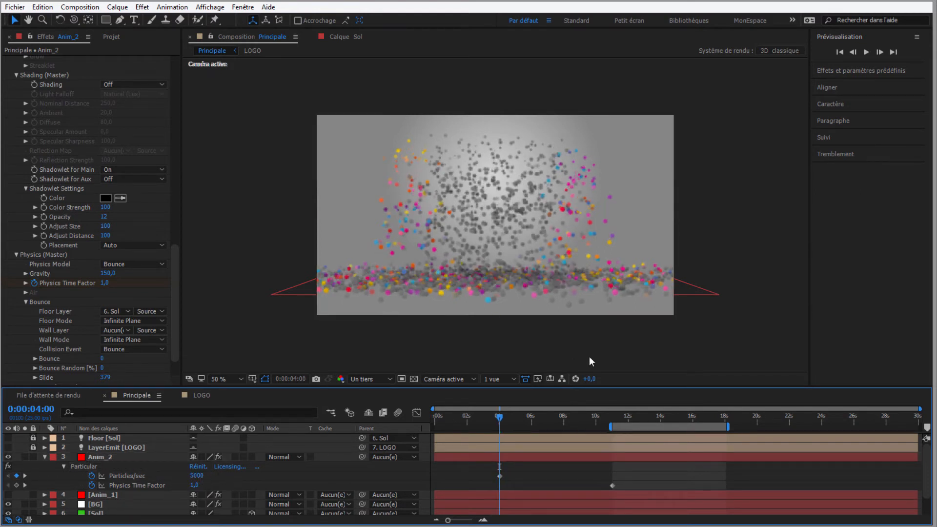
Step: Preview the work area again from 0:00:11:02 and scrub to 0:00:14:06 to examine the particles rising from the floor
drag(508, 419, 614, 409)
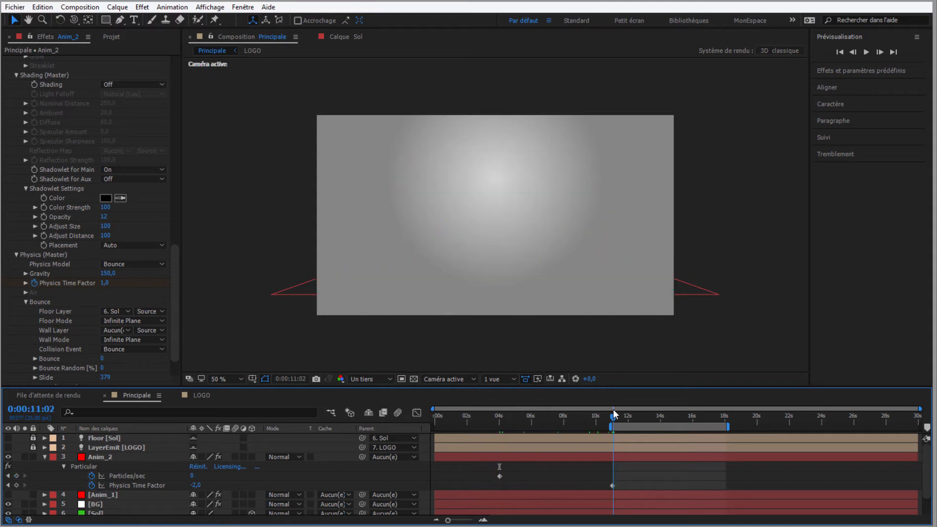
click(867, 52)
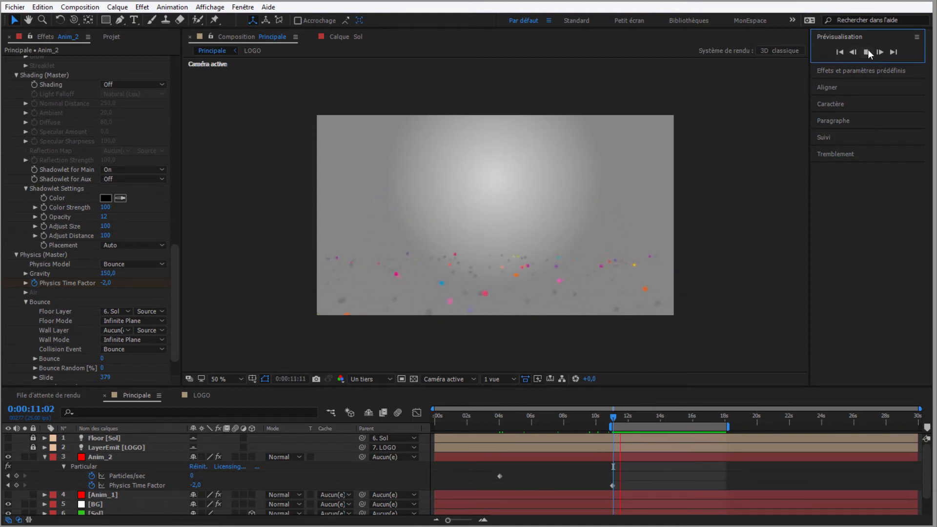
key(space)
drag(628, 419, 665, 416)
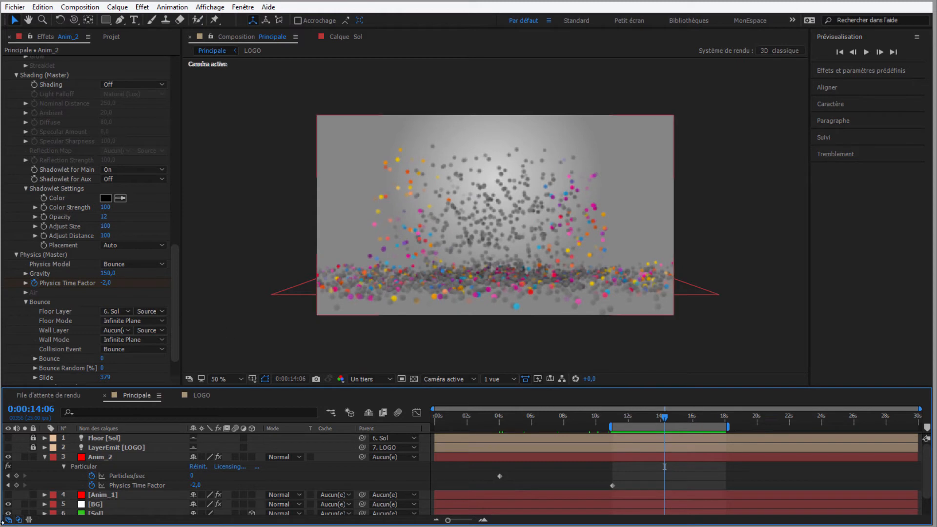
Step: Show Anim_1 briefly at 0:00:14:06 to compare it with the rising particles, and select Anim_1 at 0:00:14:10
click(8, 495)
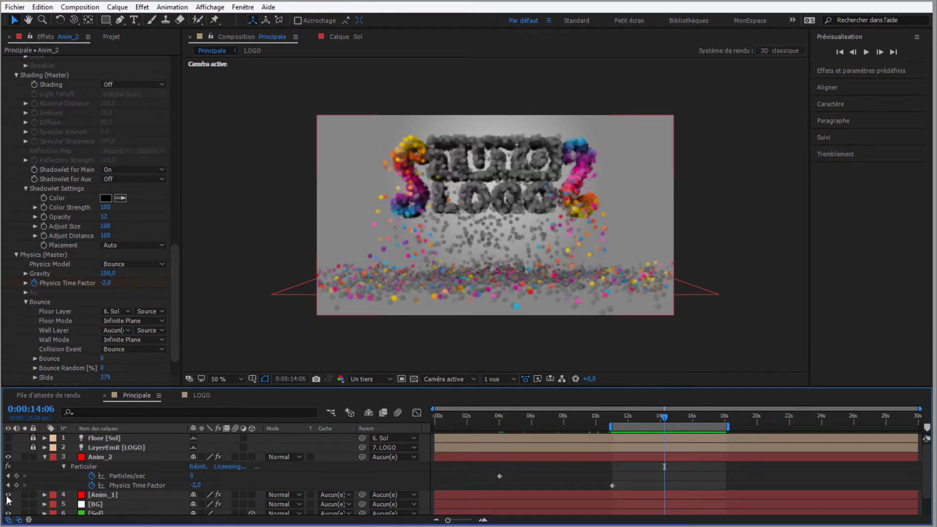
click(7, 495)
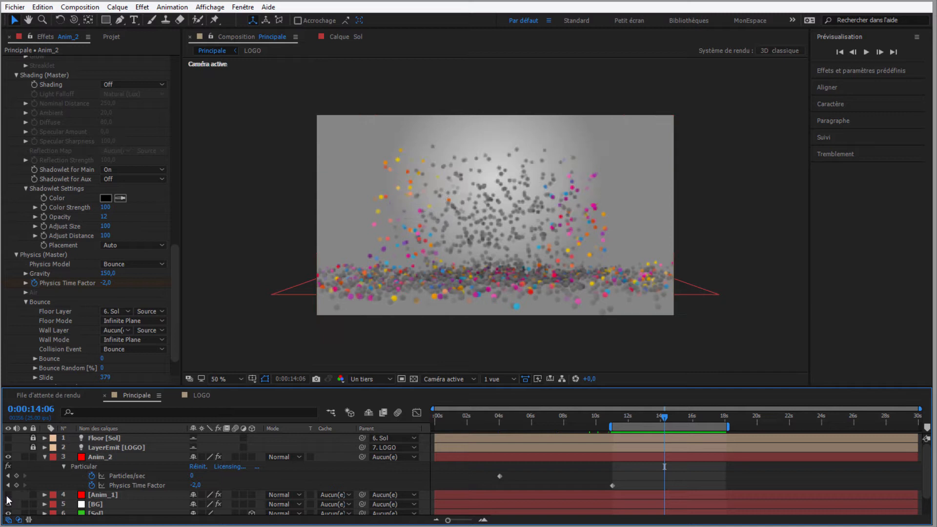
click(667, 420)
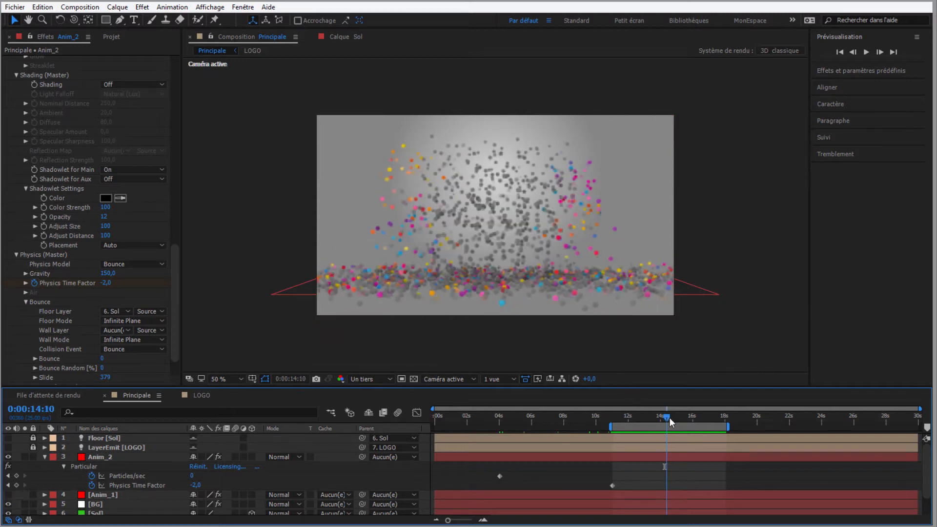
click(104, 494)
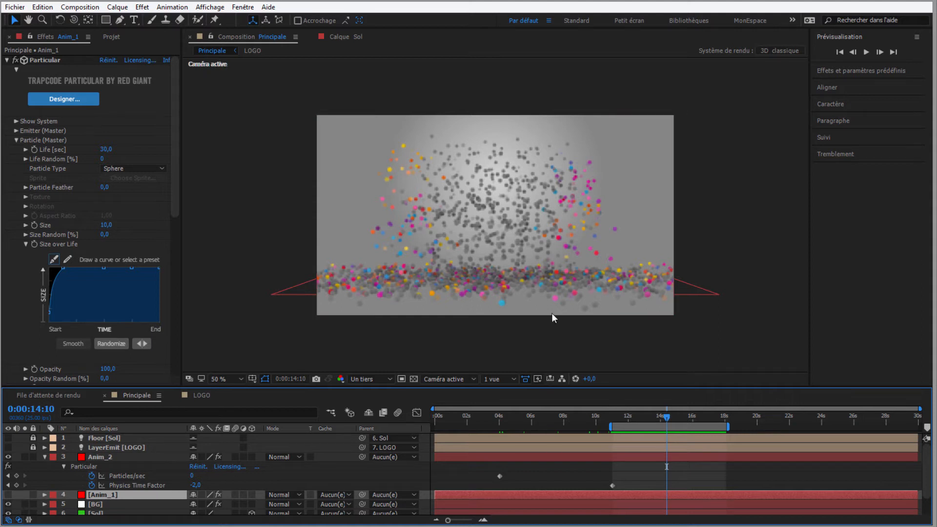
Step: Show the Anim_1 layer and keyframe its emitter's Particles/sec at 0 at 0:00:14:10
click(8, 496)
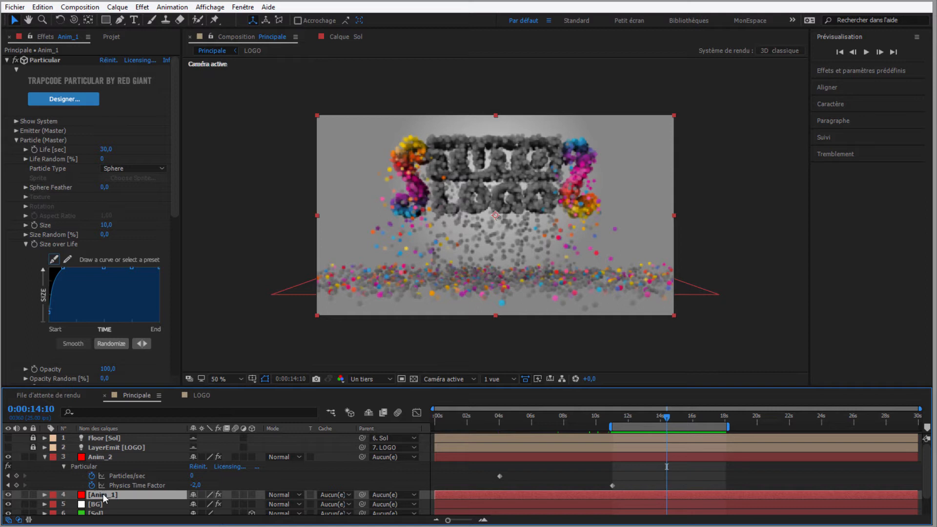
click(17, 130)
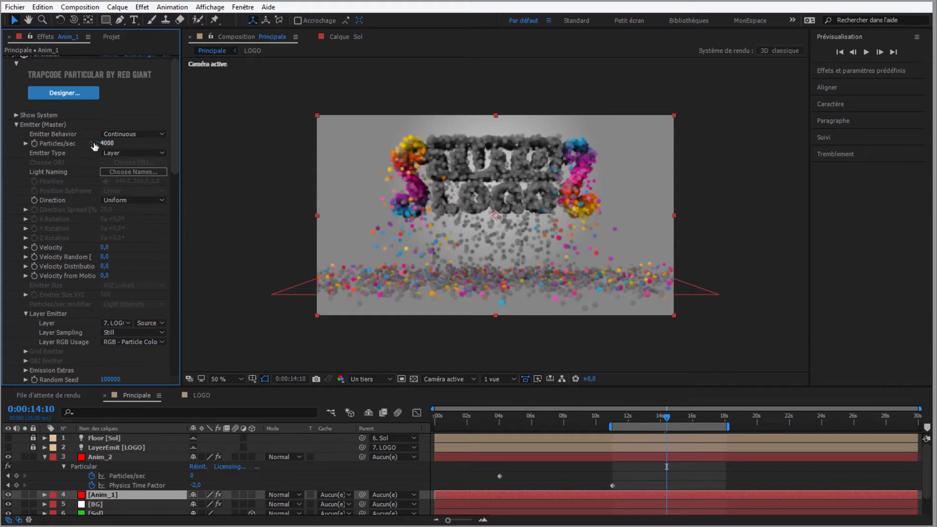
click(34, 143)
click(107, 143)
text(0)
key(Return)
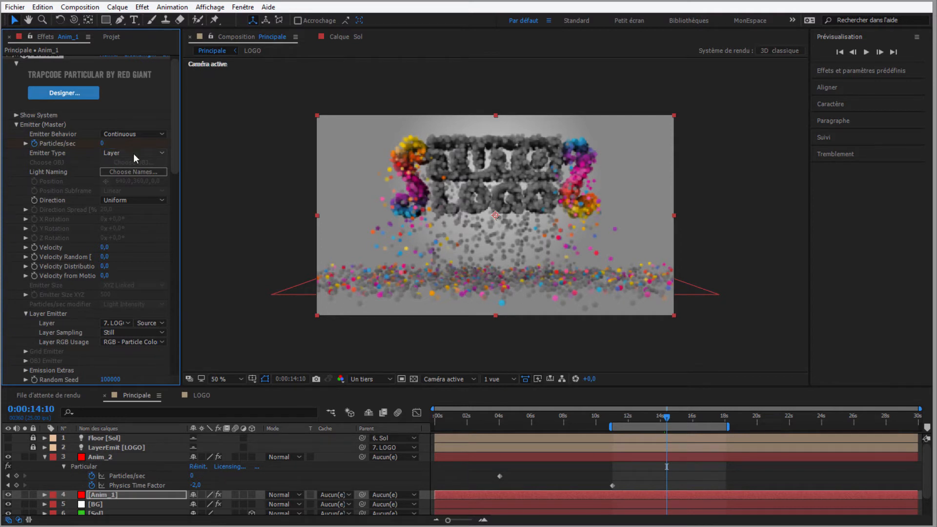
Step: Advance one frame to 0:00:14:11, keyframe Anim_1's Particles/sec at 4000, and preview the logo formation up to 0:00:17:11
click(879, 52)
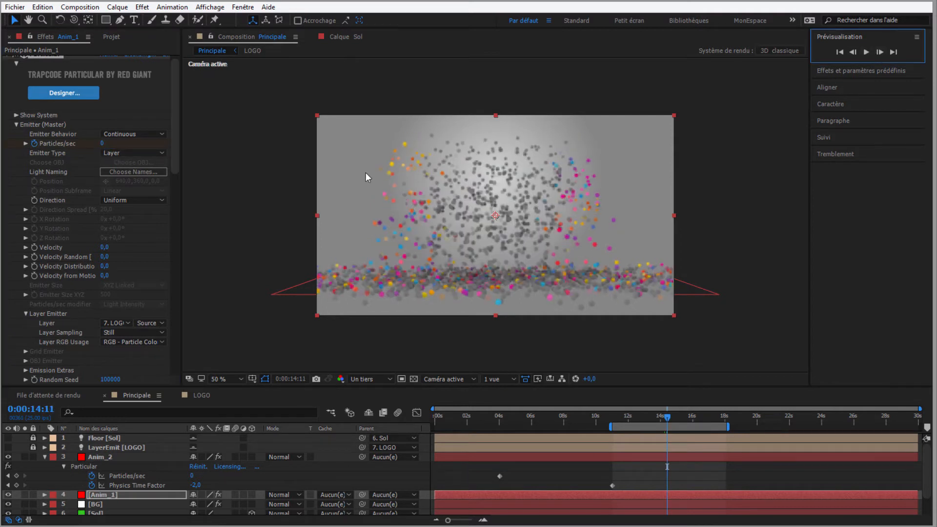
click(104, 143)
text(4000)
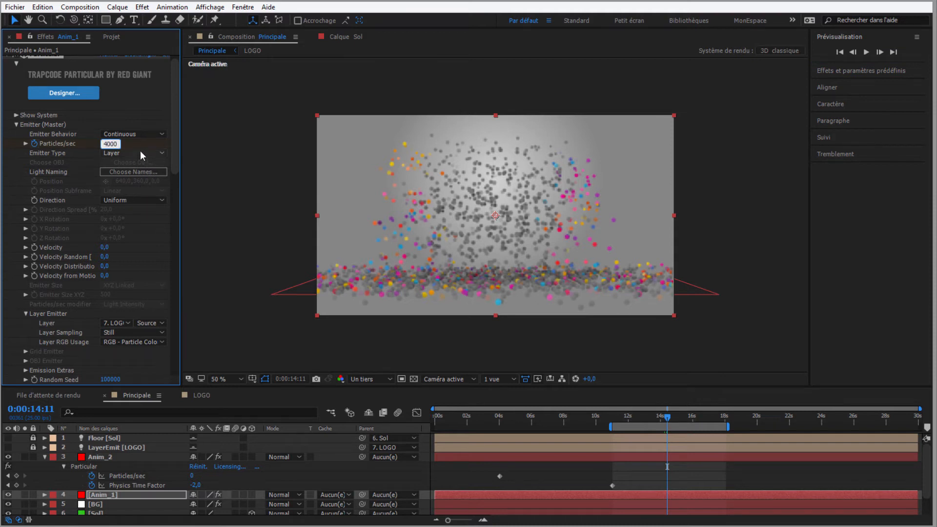
key(Return)
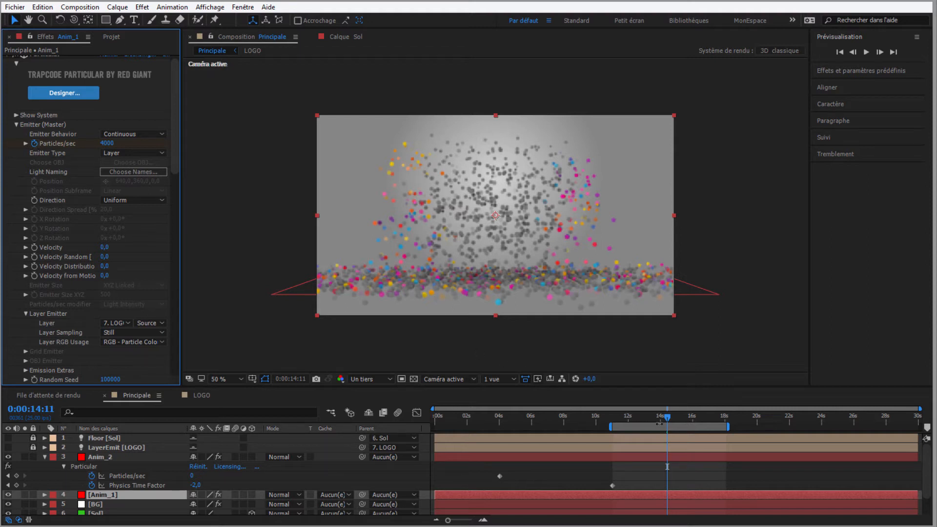
drag(667, 421, 716, 416)
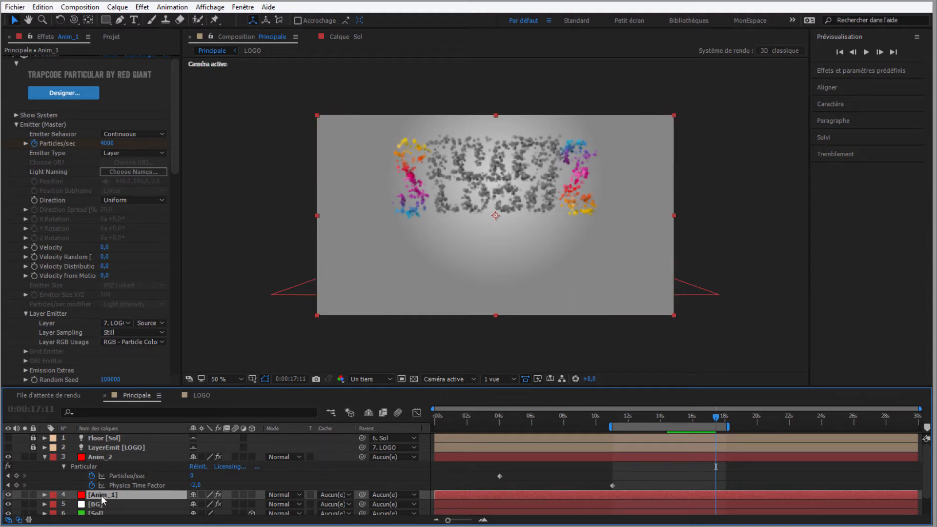
Step: Reveal Anim_1's keyframes, set the Particles/sec keyframe at 0:00:14:11 to 6000, and preview up to 0:00:19:04
key(u)
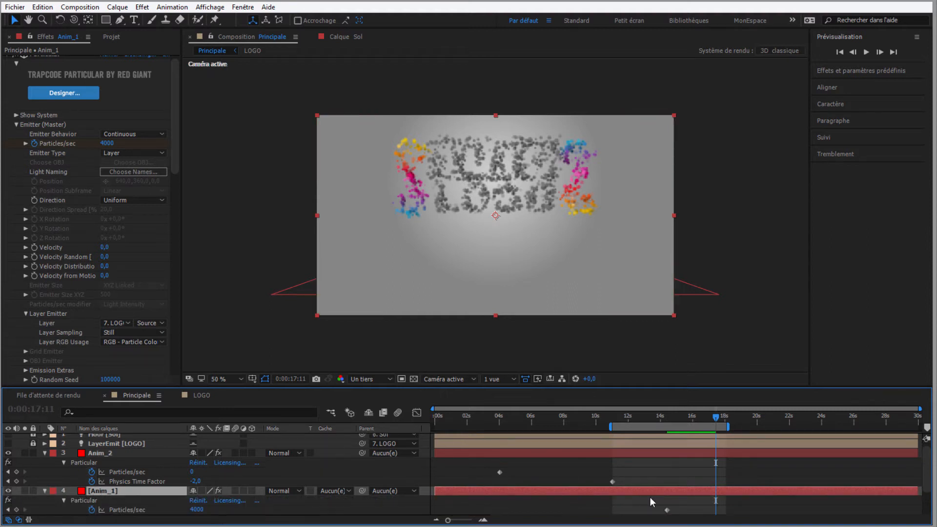
scroll(111, 510, down, 1)
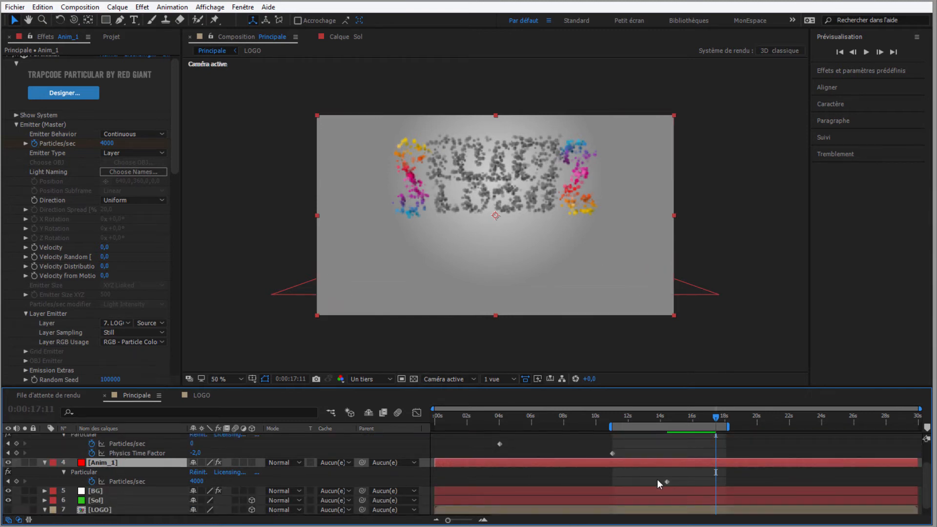
click(7, 481)
click(195, 482)
text(500)
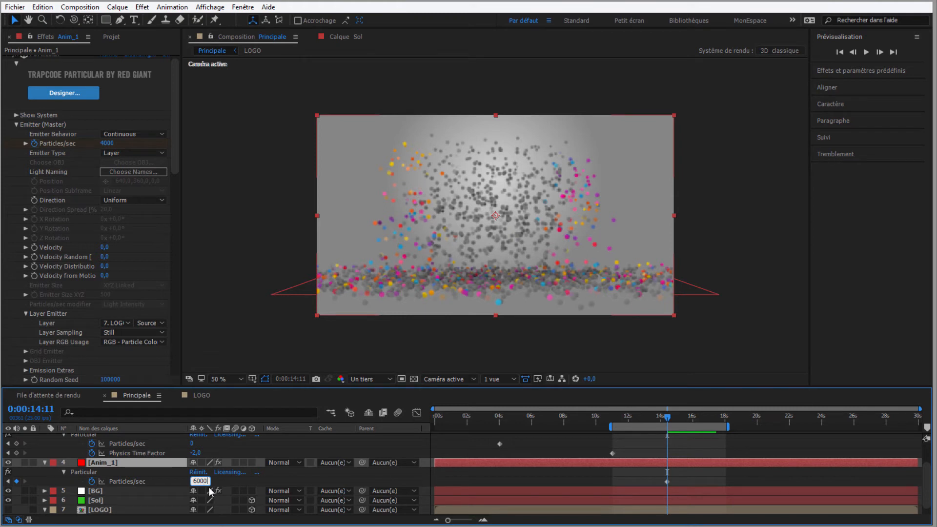
key(Return)
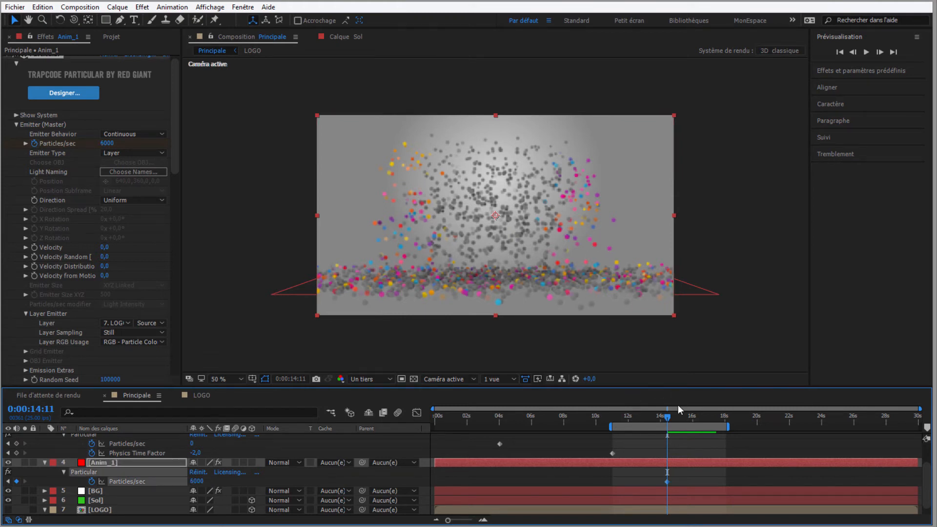
drag(670, 418, 744, 419)
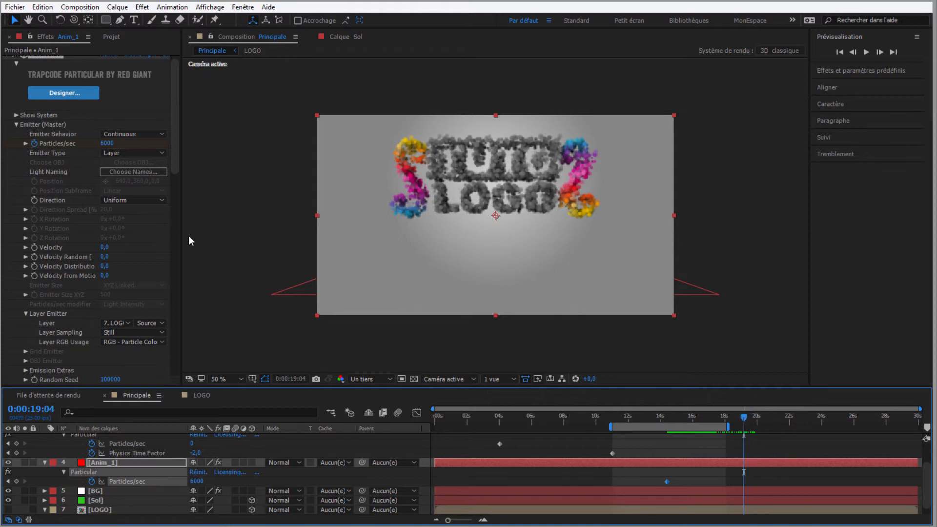
Step: Move the peak point of Anim_1's Size over Life curve closer to the start and preview the particle growth around 0:00:14:23
drag(171, 131, 155, 224)
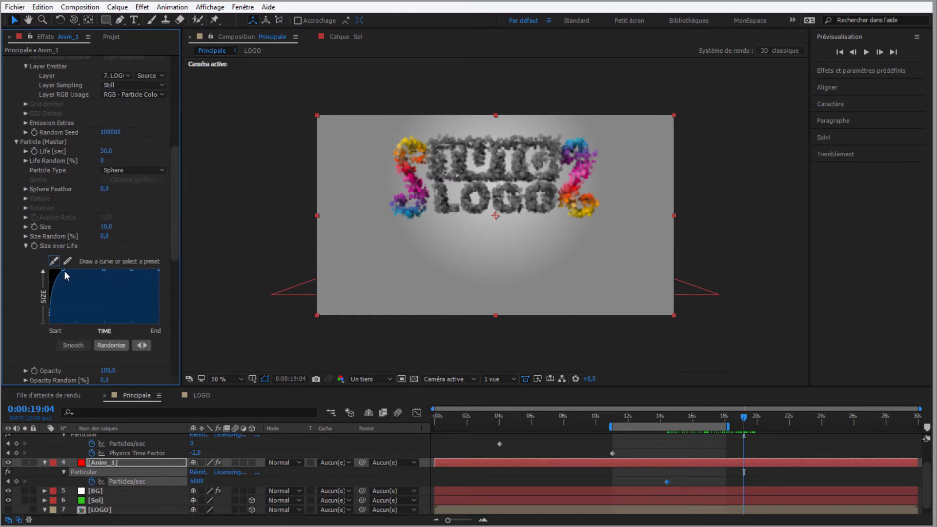
drag(62, 268, 59, 268)
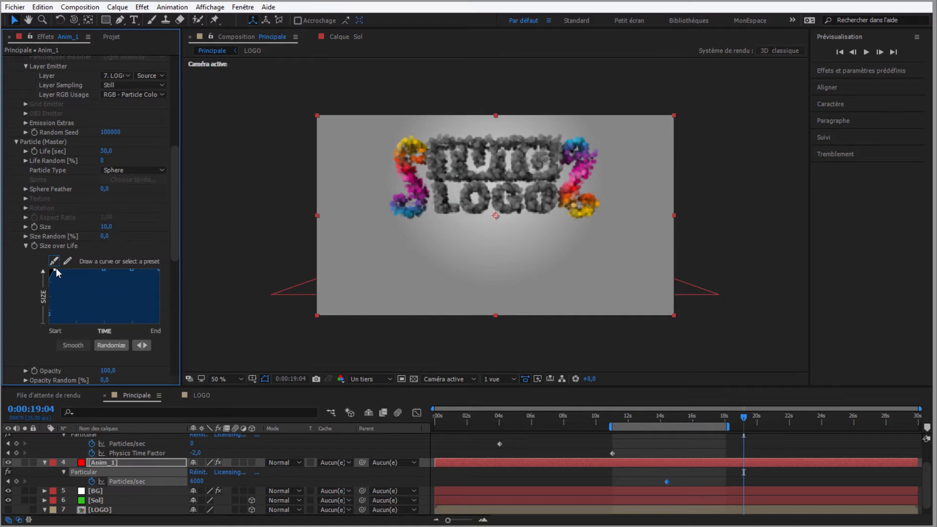
click(703, 418)
mouse_move(688, 420)
mouse_down()
mouse_move(661, 421)
mouse_move(778, 424)
mouse_move(678, 428)
mouse_up()
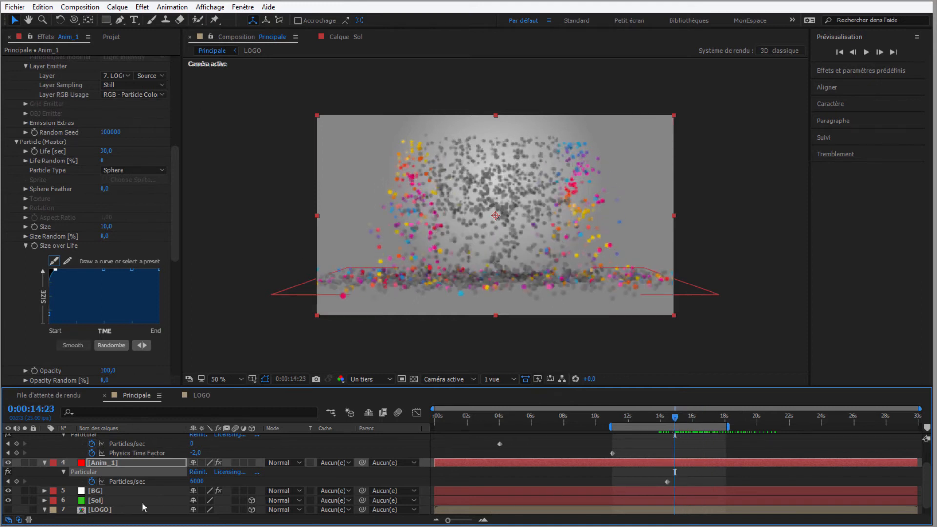
Step: Set Anim_1's Particles/sec keyframe at 0:00:14:11 to 10000, then preview the animation up to 0:00:18:00
click(8, 482)
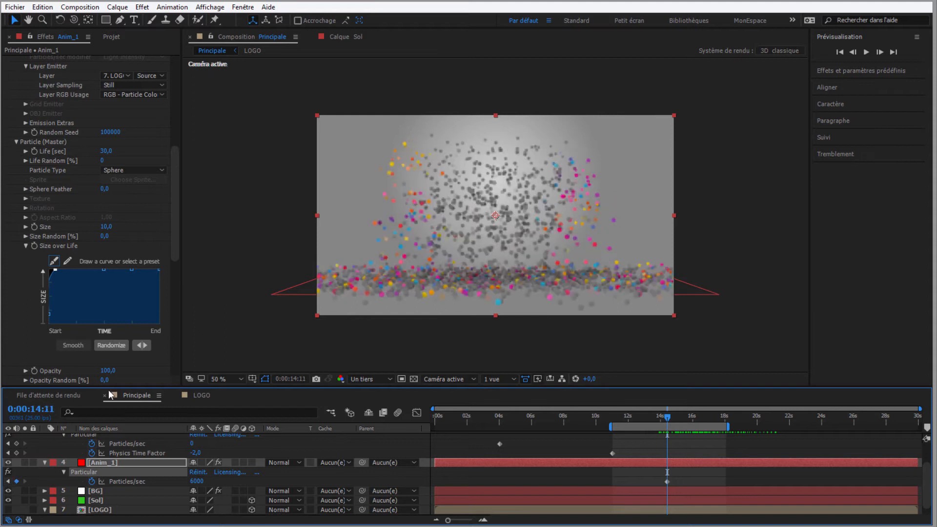
click(197, 483)
text(00000)
click(228, 478)
drag(669, 418, 718, 437)
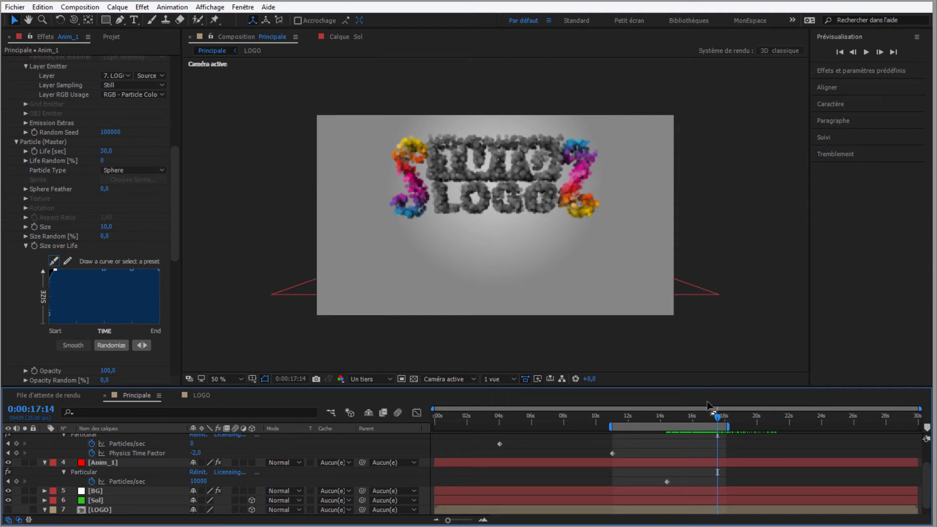
click(721, 417)
drag(724, 422, 727, 421)
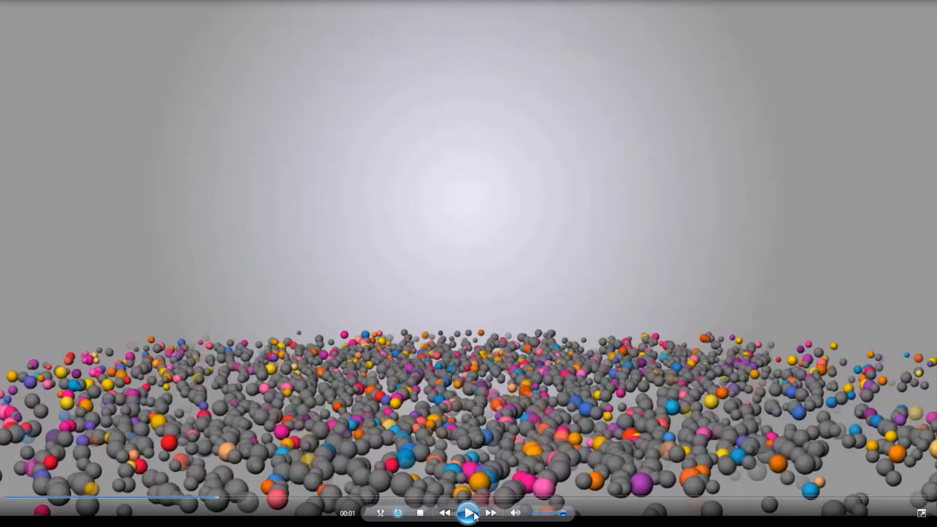
Step: Switch to the media player and examine how the particles turn into the final logo in the reference video
click(469, 512)
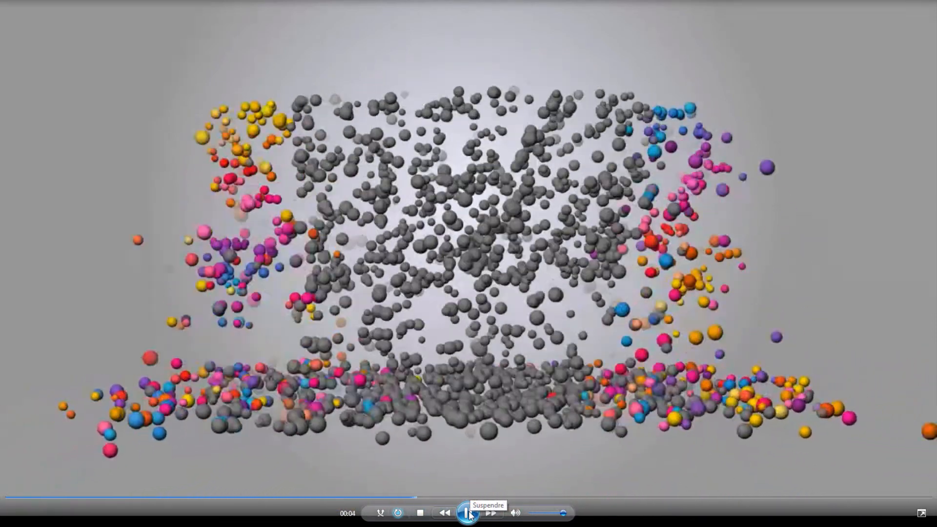
click(468, 513)
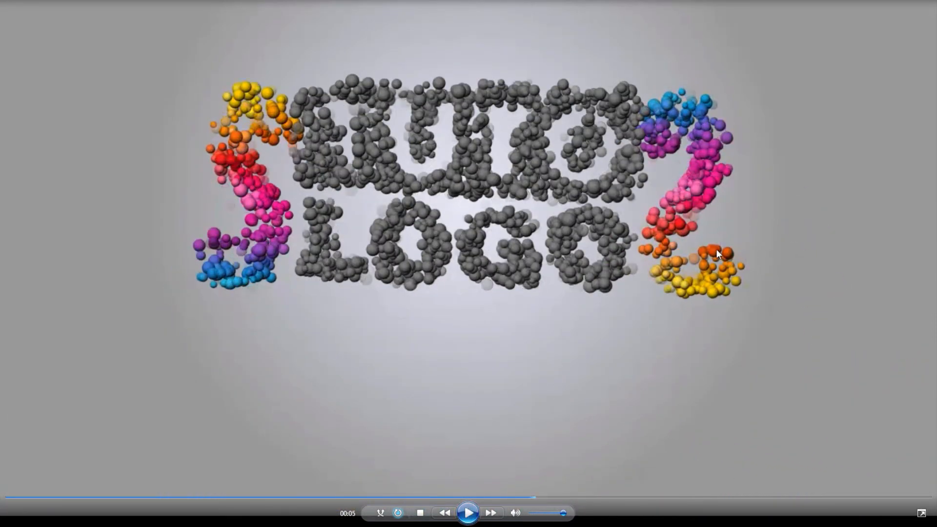
click(467, 513)
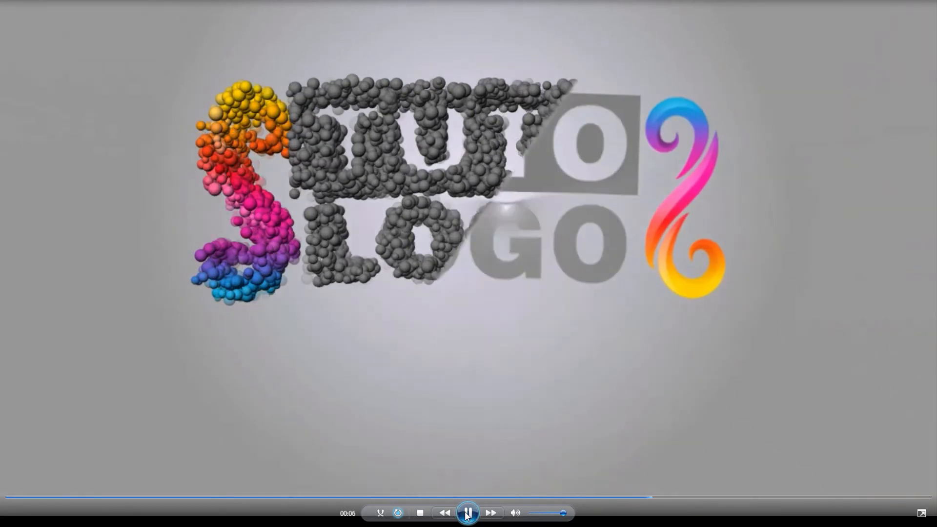
click(690, 250)
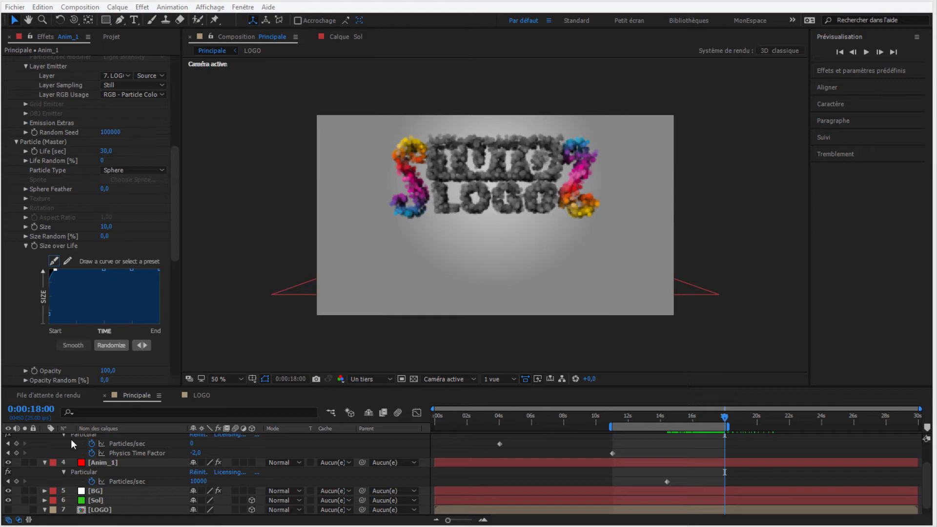
Step: In the Principale composition, collapse Anim_1, make the LOGO layer visible and place it directly above Anim_2
click(45, 463)
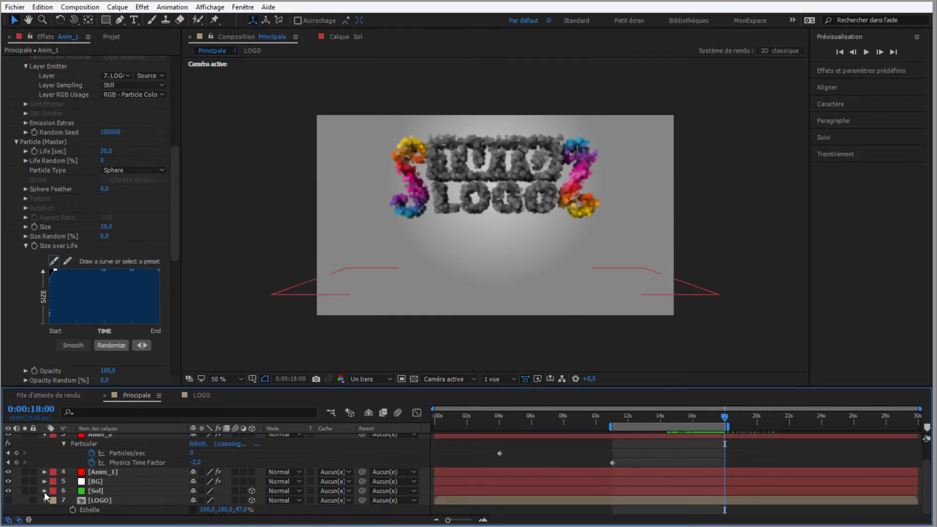
click(105, 500)
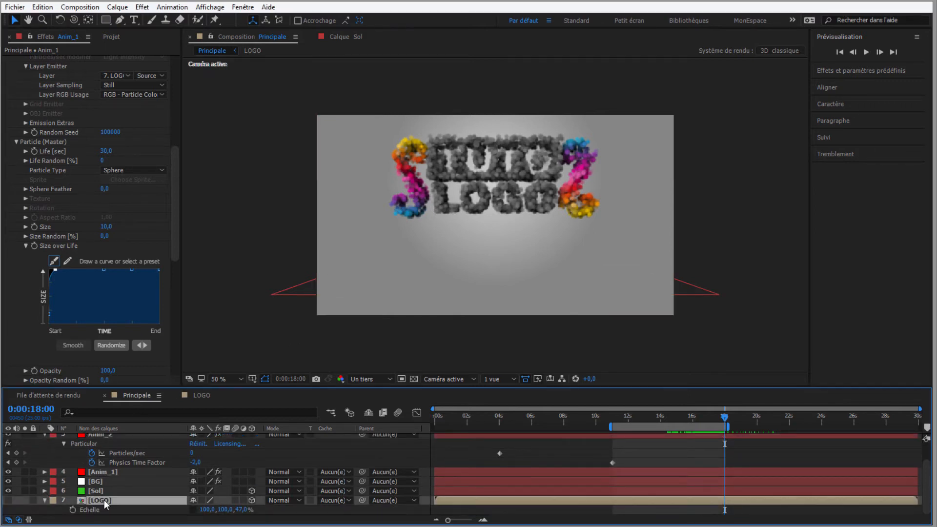
click(8, 501)
drag(81, 501, 91, 454)
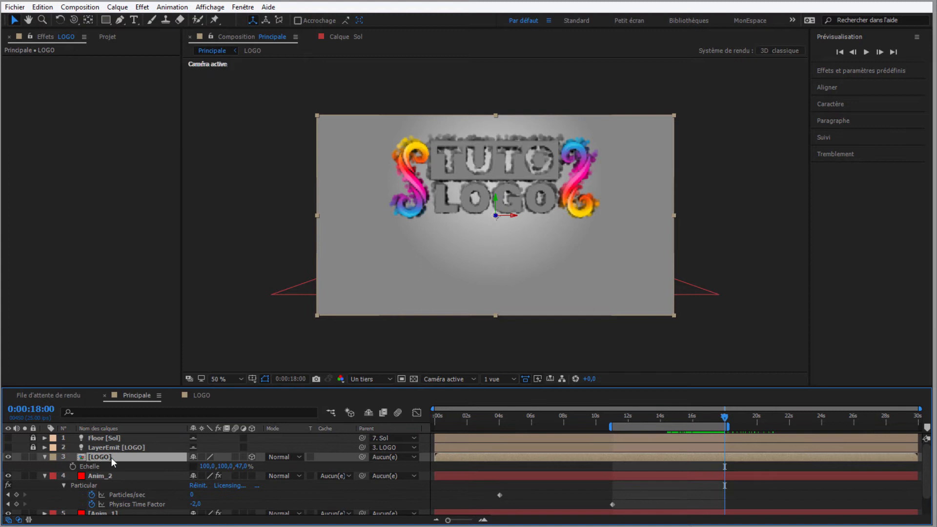
Step: Find the Volet linéaire transition effect and apply it to the LOGO layer
click(832, 71)
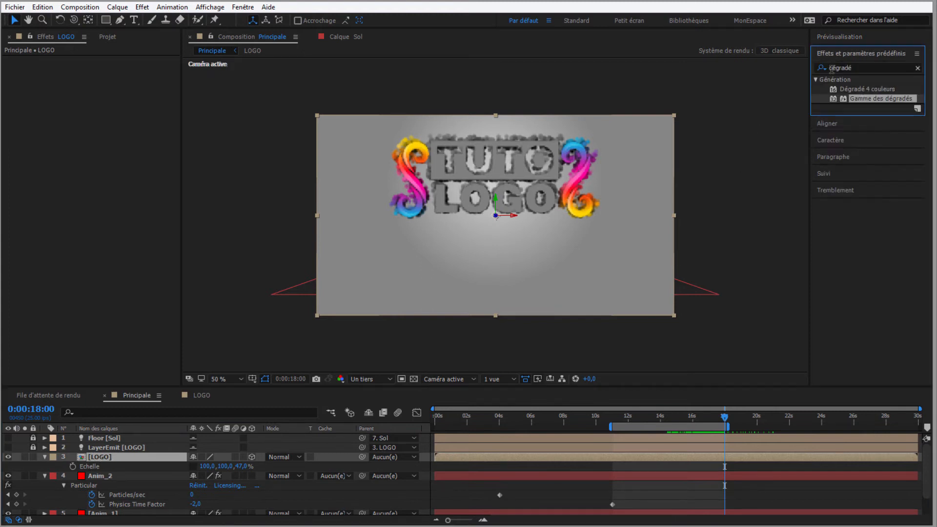
click(865, 67)
text(v)
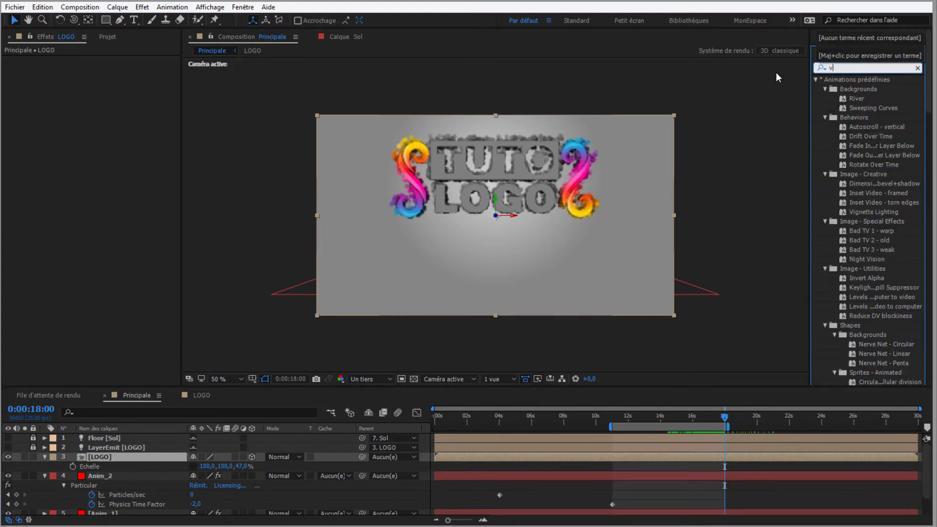
text(olet lin)
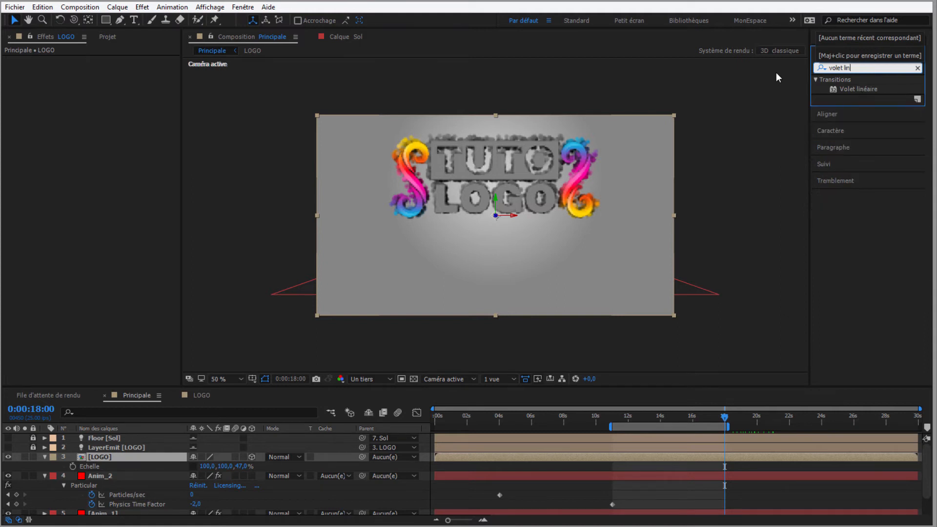
drag(867, 92, 143, 455)
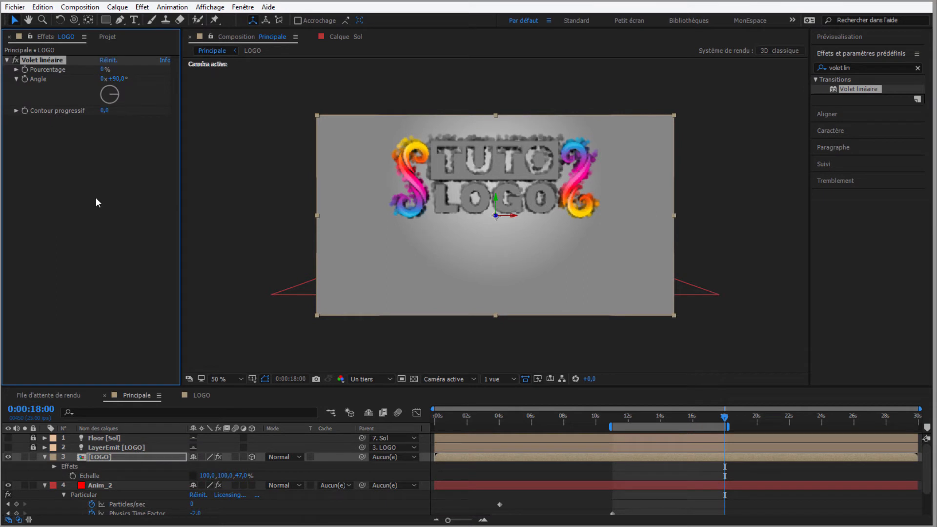
Step: Set the Volet linéaire Pourcentage to 50% on the LOGO layer and switch the preview resolution to Intégrale
drag(104, 70, 148, 68)
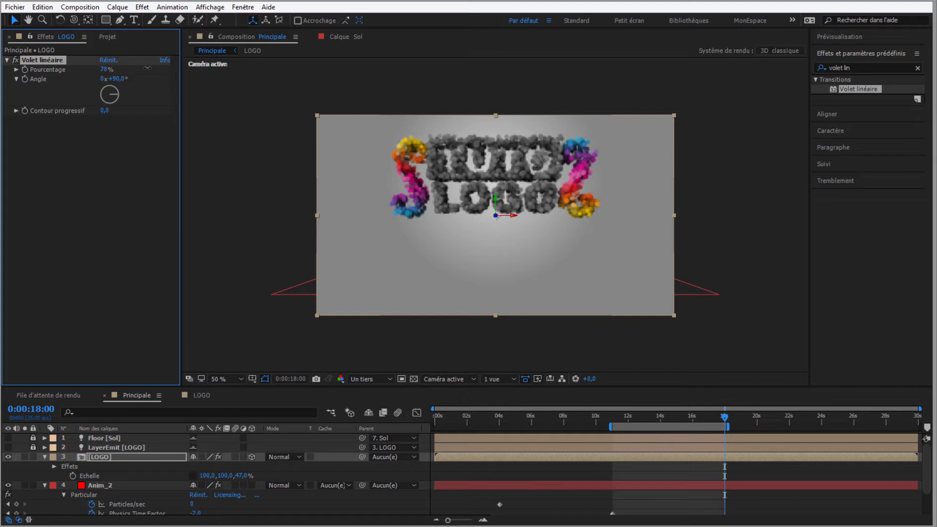
drag(147, 67, 106, 63)
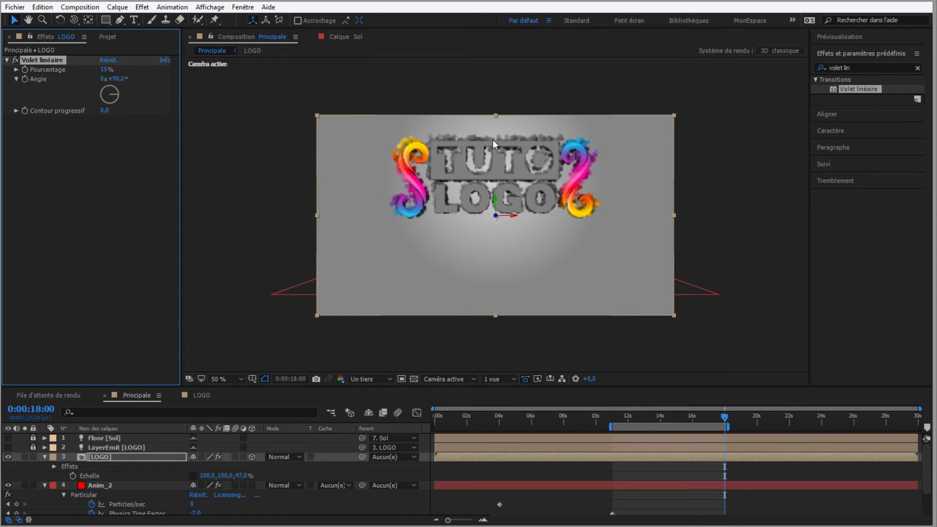
drag(106, 72, 123, 68)
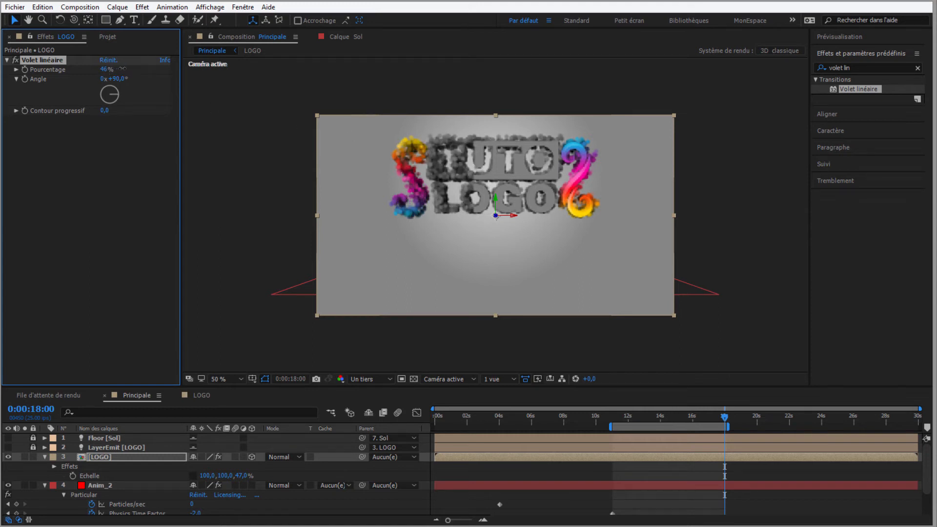
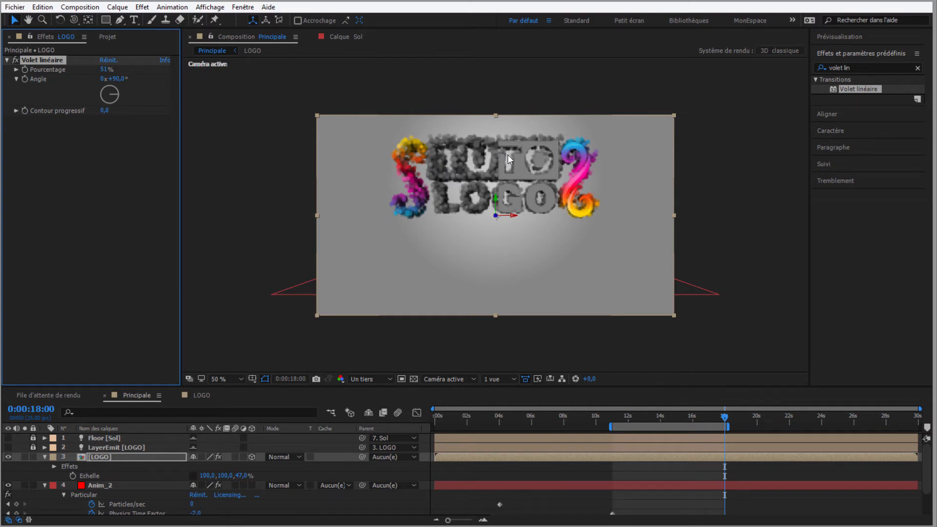
drag(101, 66, 104, 70)
click(371, 380)
click(373, 409)
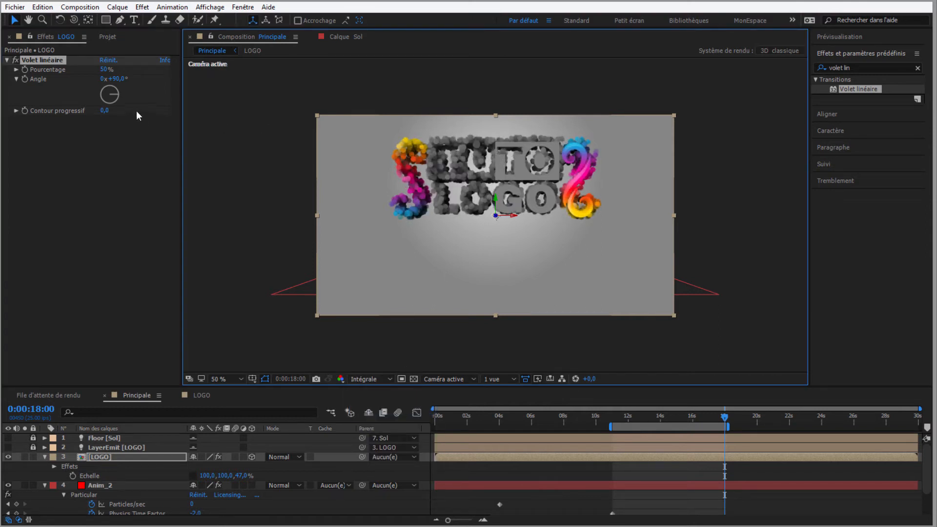
Step: Set the LOGO layer's Volet linéaire Contour progressif to 10 and Angle to 120°, keeping Pourcentage at 50% after testing the wipe
click(104, 110)
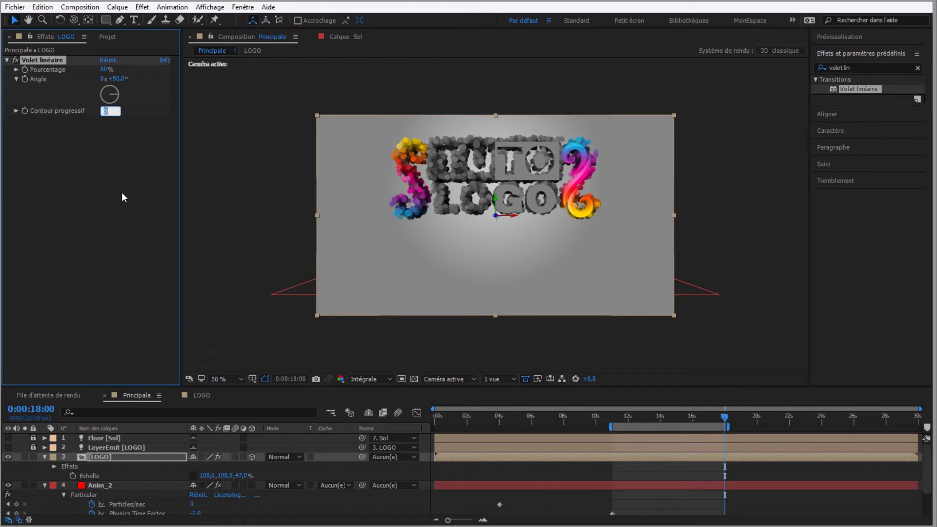
text(10)
click(108, 188)
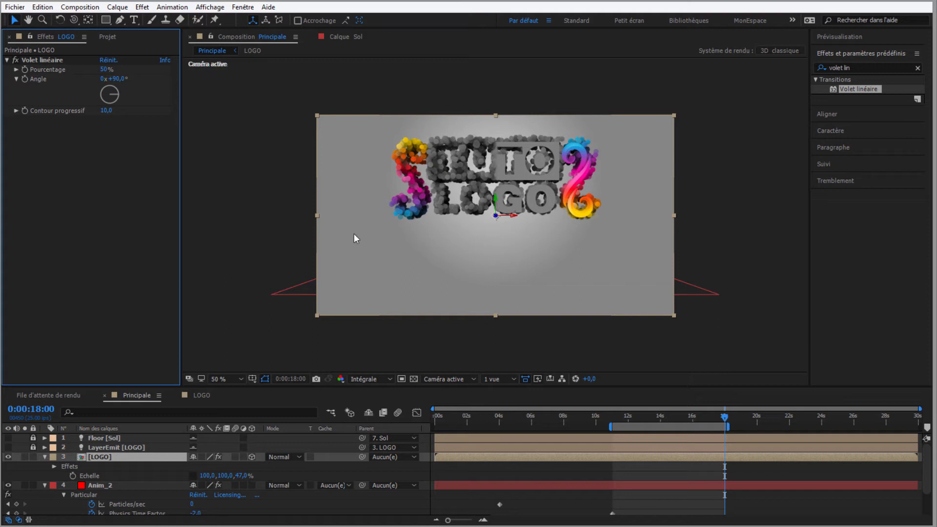
mouse_move(116, 80)
mouse_down()
mouse_move(141, 75)
mouse_move(132, 77)
mouse_up()
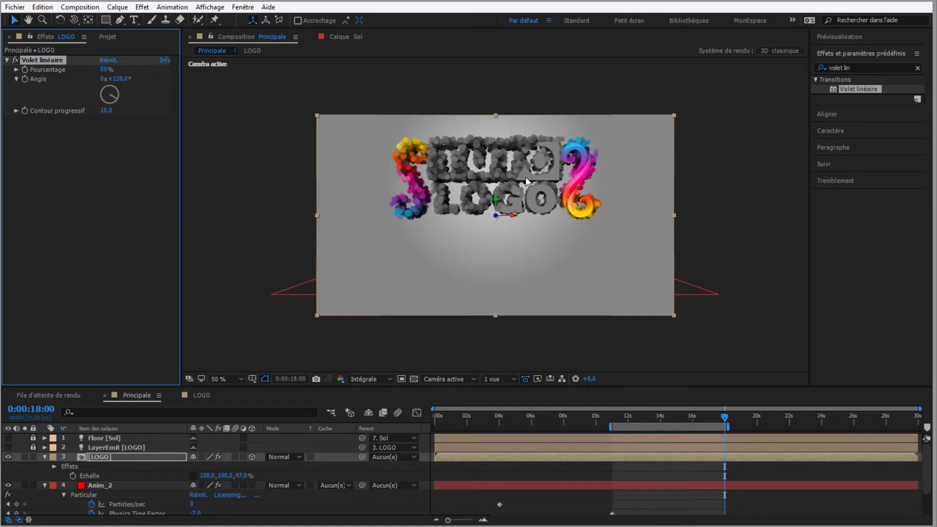
mouse_move(104, 69)
mouse_down()
mouse_move(116, 68)
mouse_move(83, 66)
mouse_move(102, 60)
mouse_up()
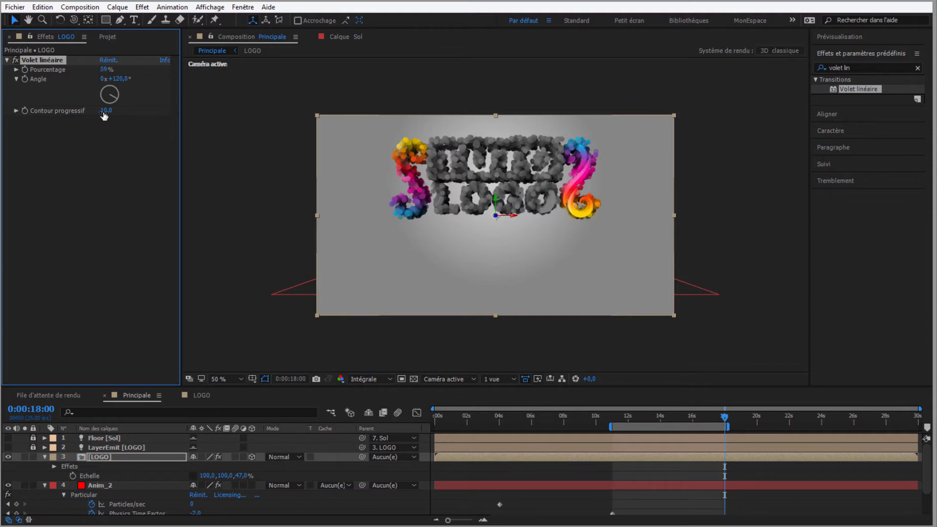
drag(106, 70, 101, 69)
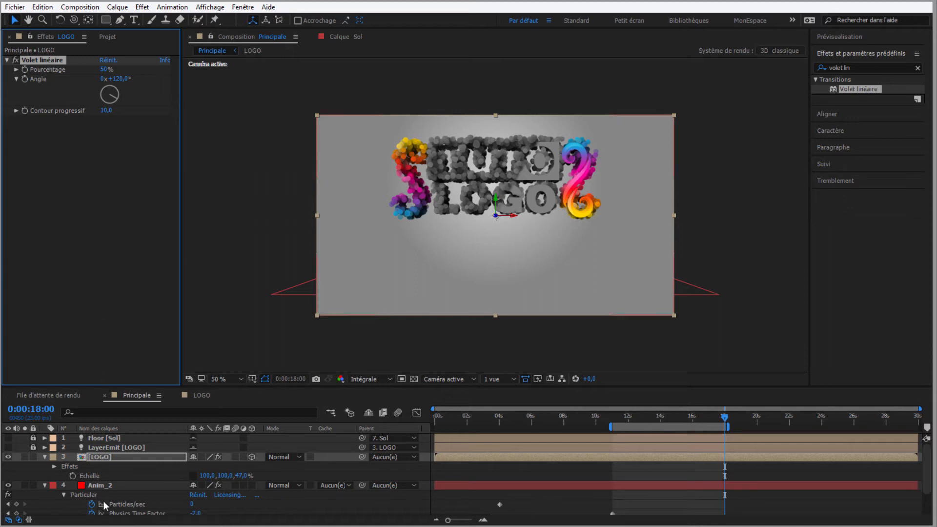
Step: Paste the Volet linéaire effect onto the Anim_1 layer below Particular and set its Angle to -60°
scroll(111, 461, down, 3)
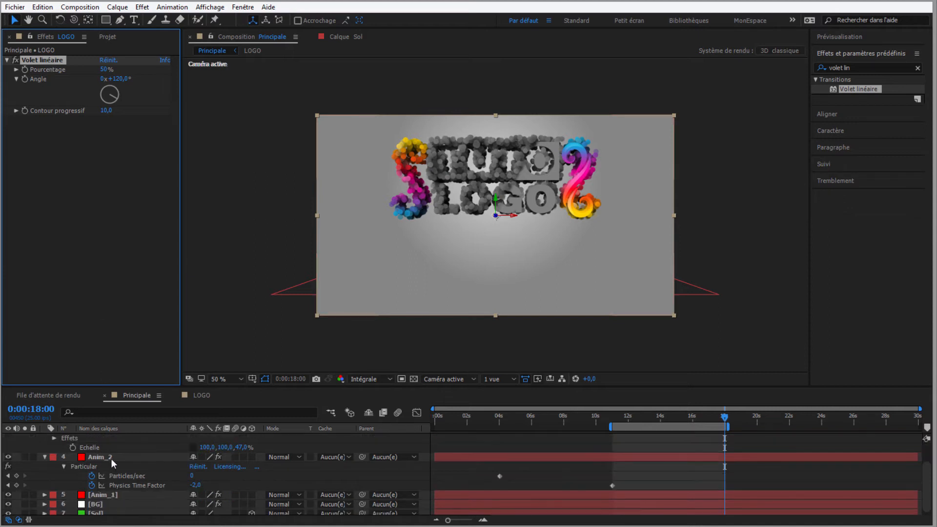
click(96, 495)
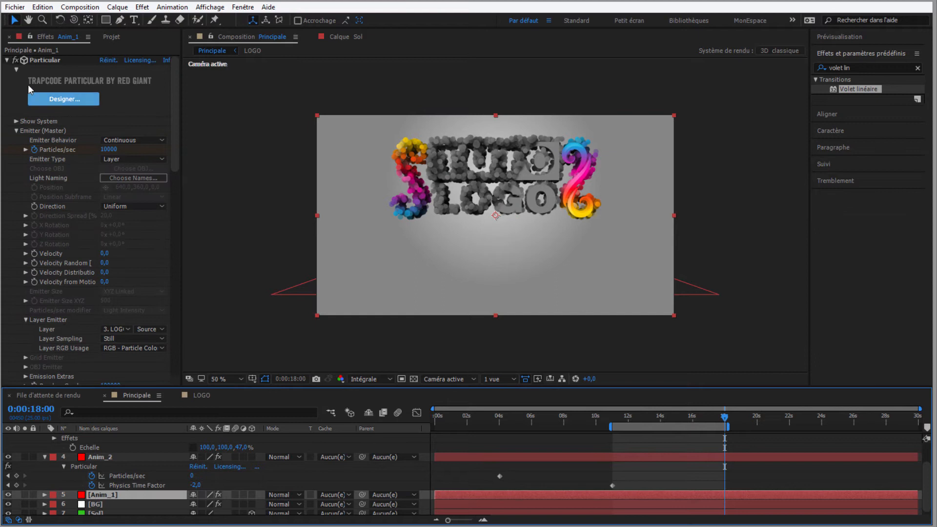
click(7, 60)
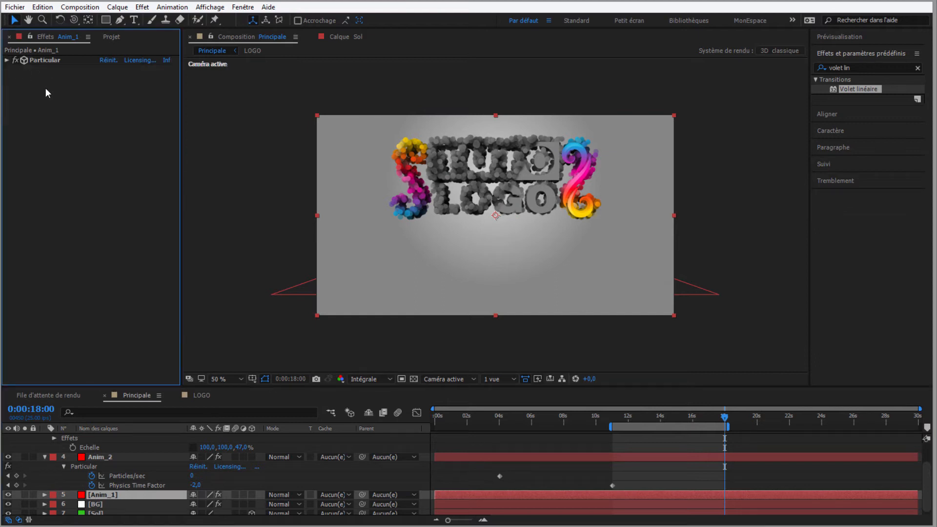
key(ctrl+v)
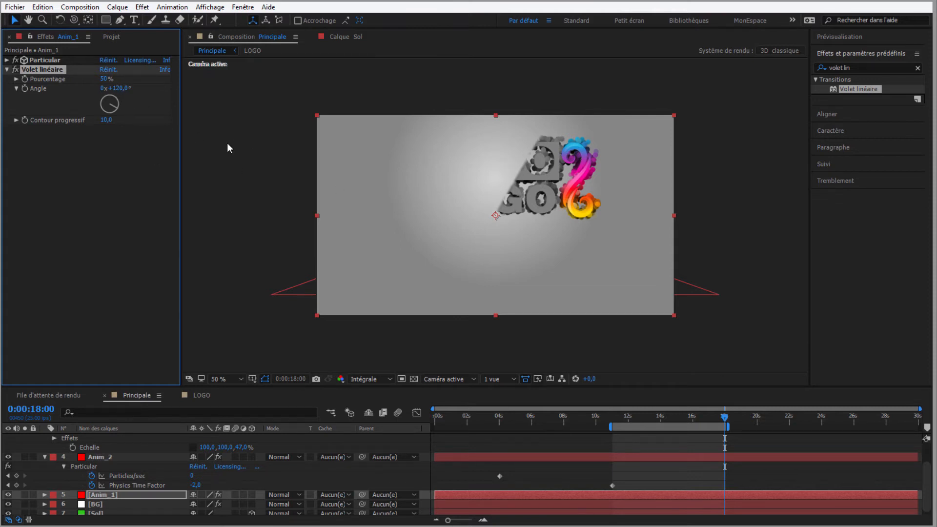
drag(121, 88, 34, 103)
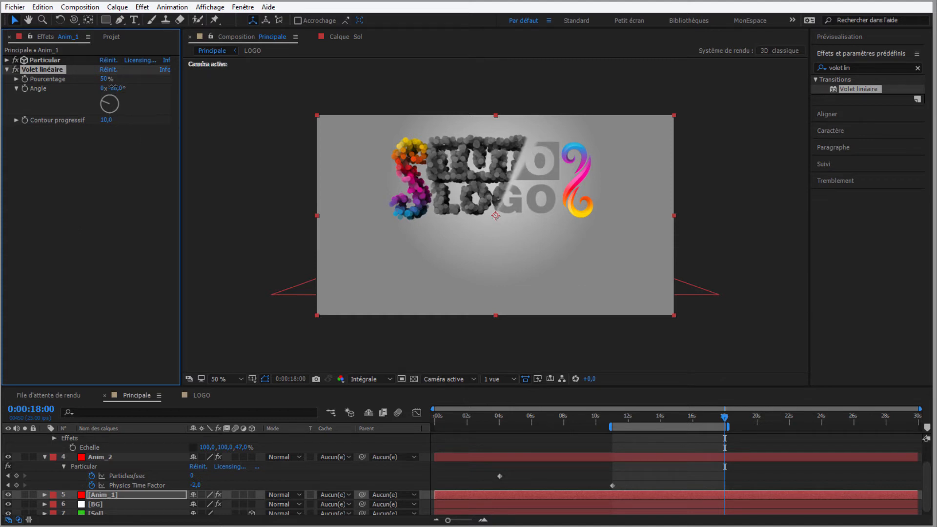
drag(116, 87, 116, 88)
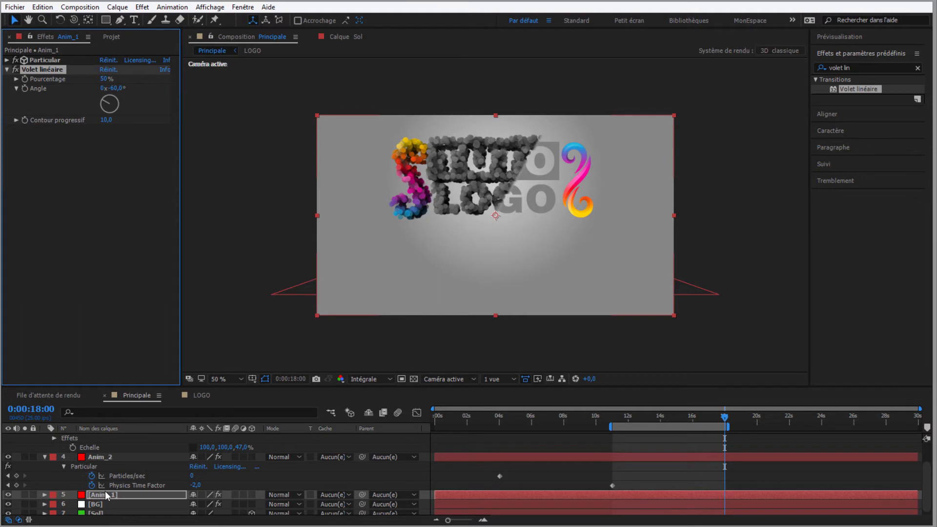
Step: Collapse the LOGO and Anim_2 layer properties and lock the effect controls on the LOGO layer
scroll(104, 491, up, 3)
click(95, 457)
click(44, 456)
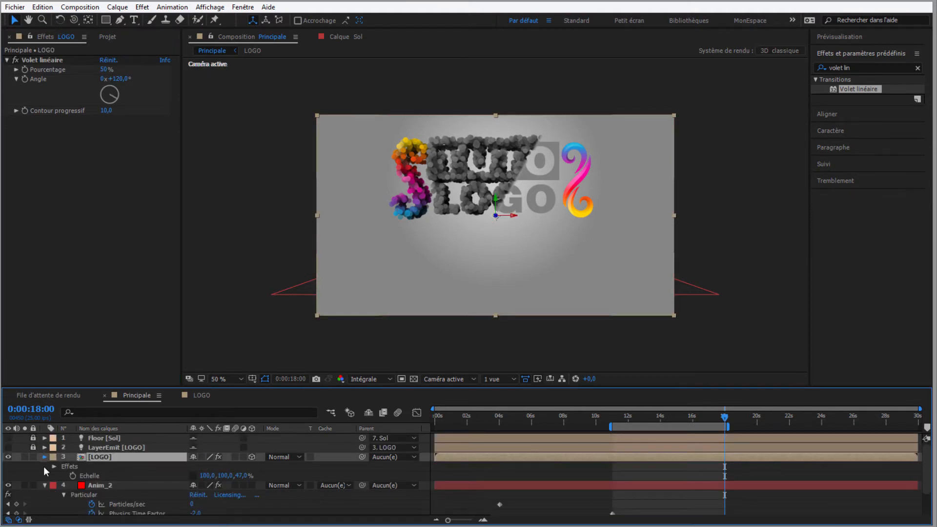
click(45, 466)
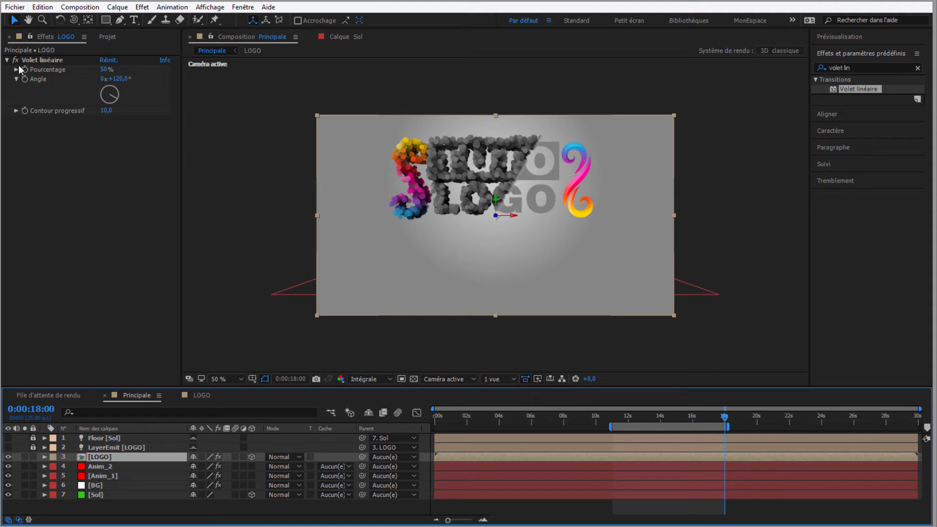
click(28, 35)
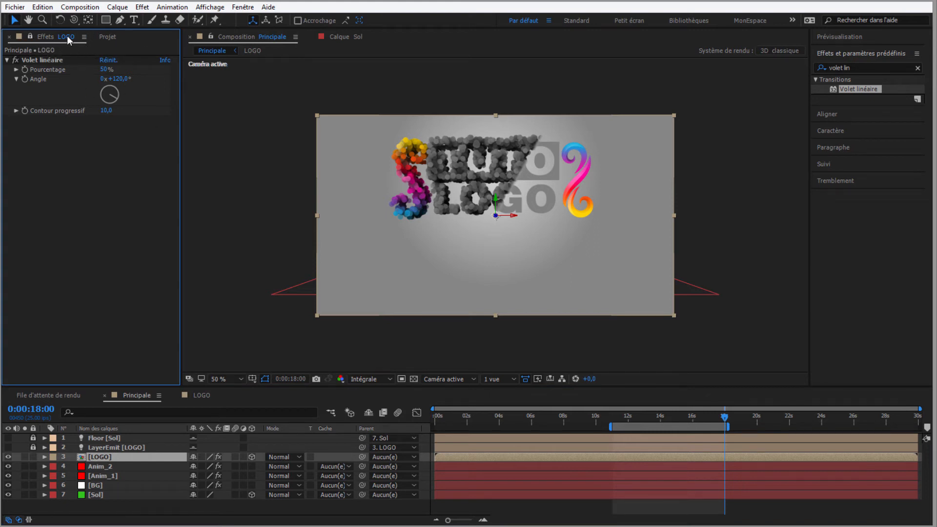
Step: Link Anim_1's Volet linéaire Pourcentage to the LOGO layer's Pourcentage with an expression and test it by varying the LOGO value
click(44, 476)
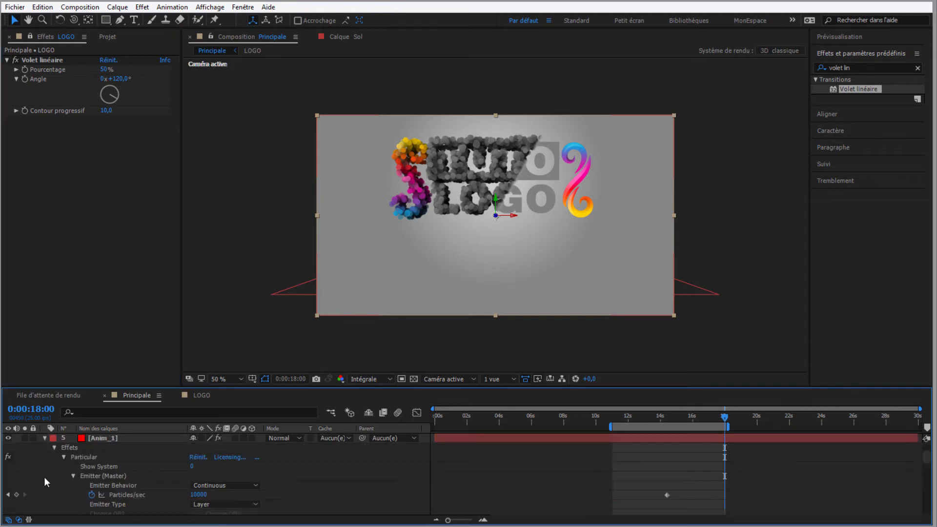
click(64, 457)
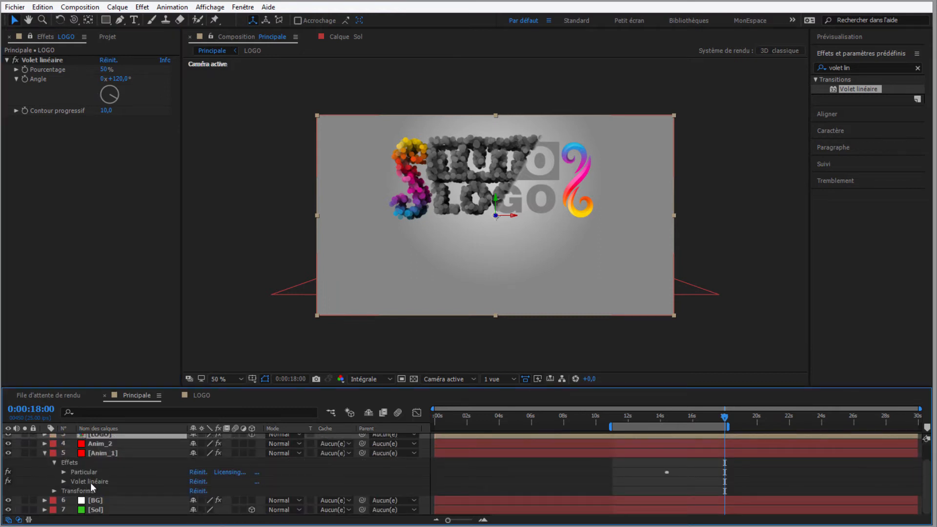
click(63, 481)
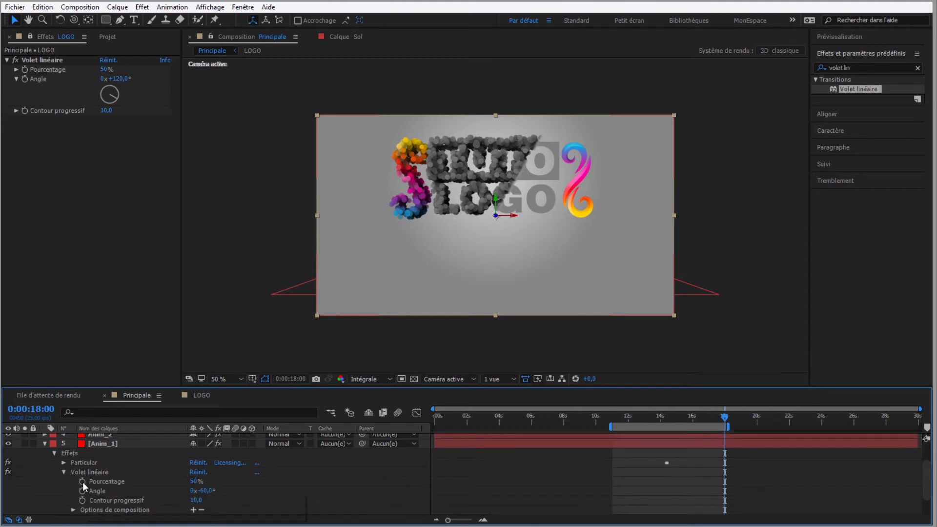
alt+click(83, 482)
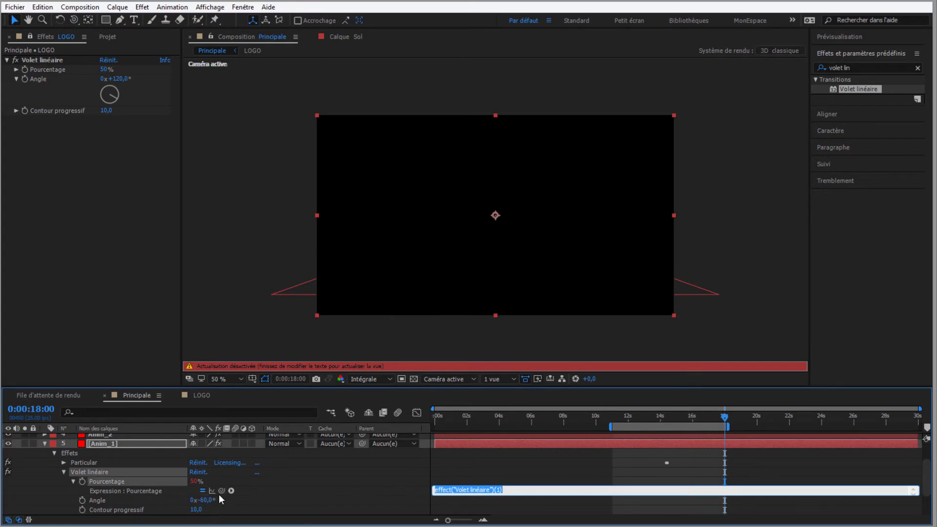
drag(221, 491, 58, 69)
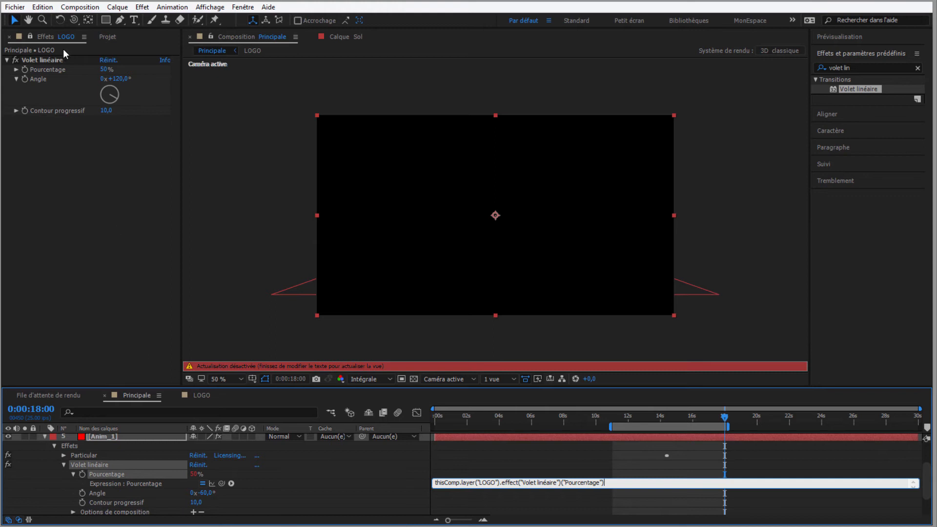
mouse_move(104, 69)
mouse_down()
mouse_move(118, 66)
mouse_move(103, 63)
mouse_up()
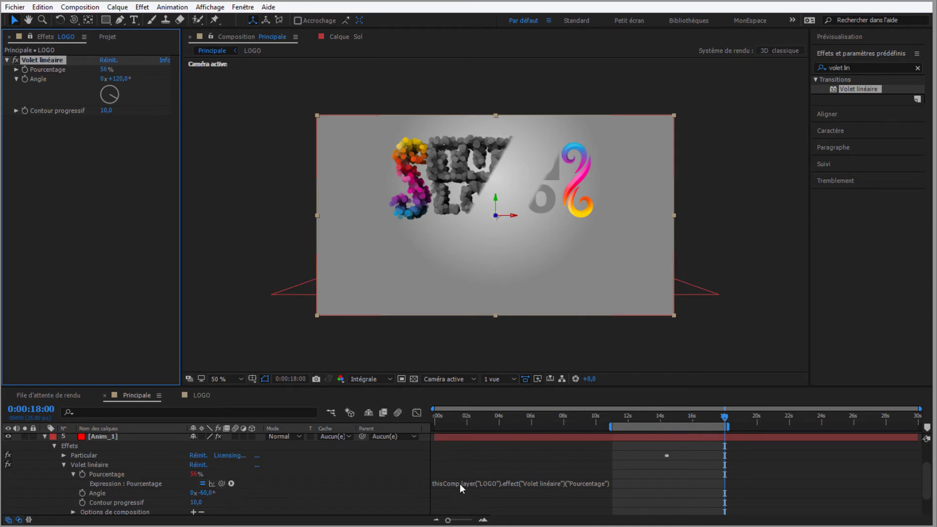
Step: Invert Anim_1's Pourcentage expression to 100-thisComp.layer("LOGO").effect("Volet linéaire")("Pourcentage") and test the wipe on LOGO
click(434, 483)
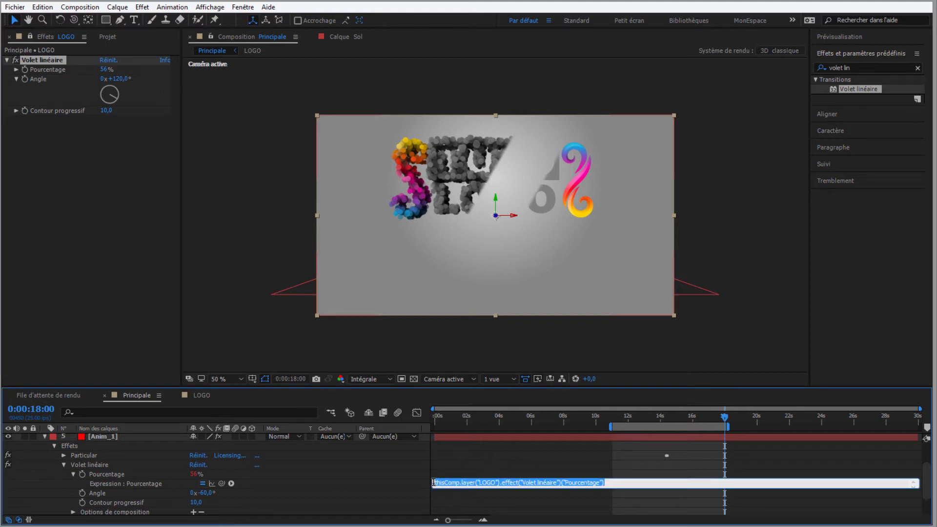
click(435, 482)
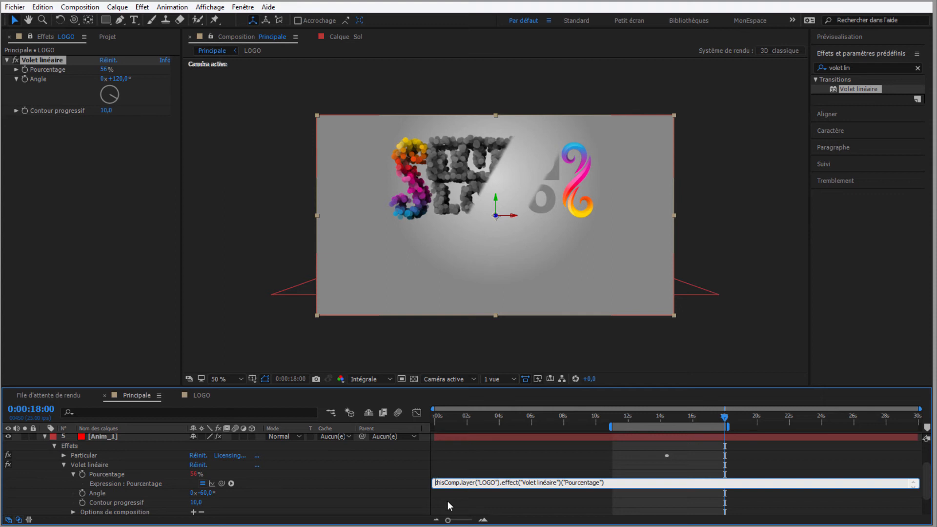
text(100-)
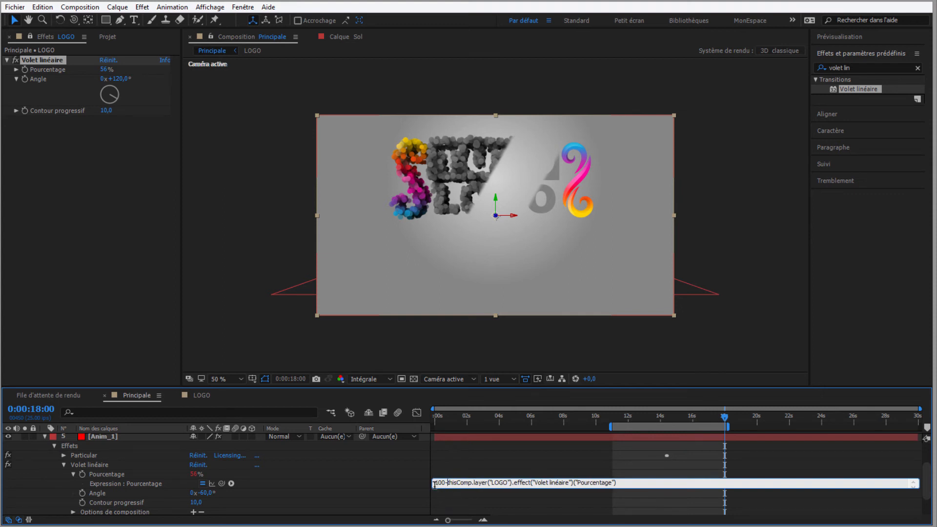
drag(450, 484, 692, 483)
click(616, 485)
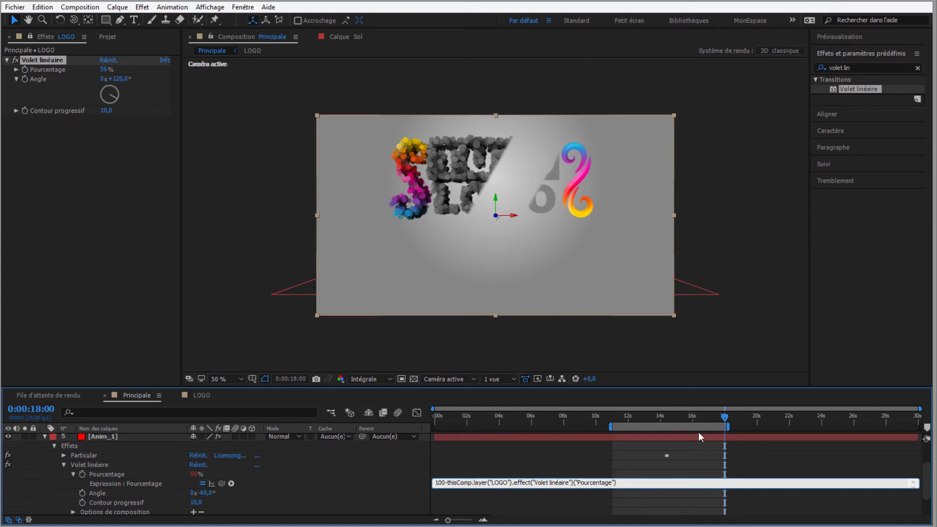
drag(102, 72, 101, 63)
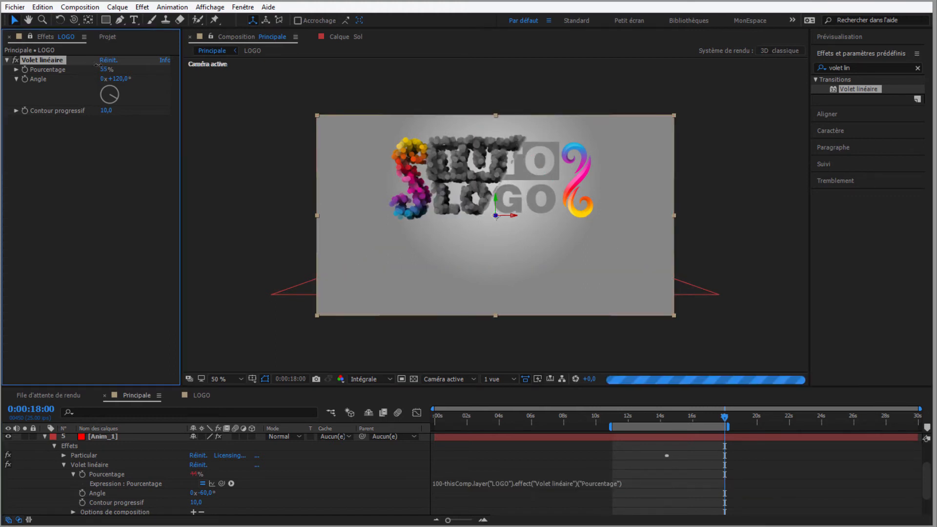
Step: Lower the preview resolution to Un tiers and adjust the LOGO layer's Volet linéaire Pourcentage to 78%
click(390, 379)
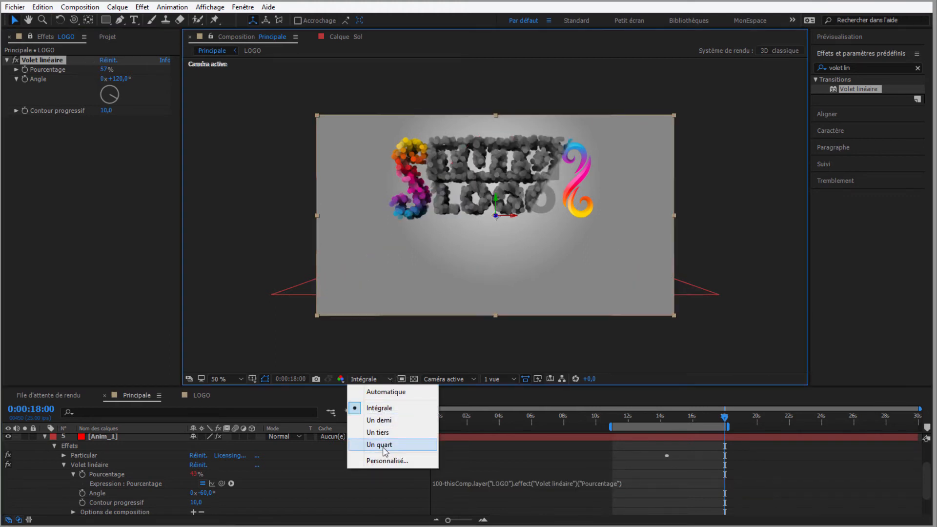
click(379, 432)
drag(104, 70, 114, 69)
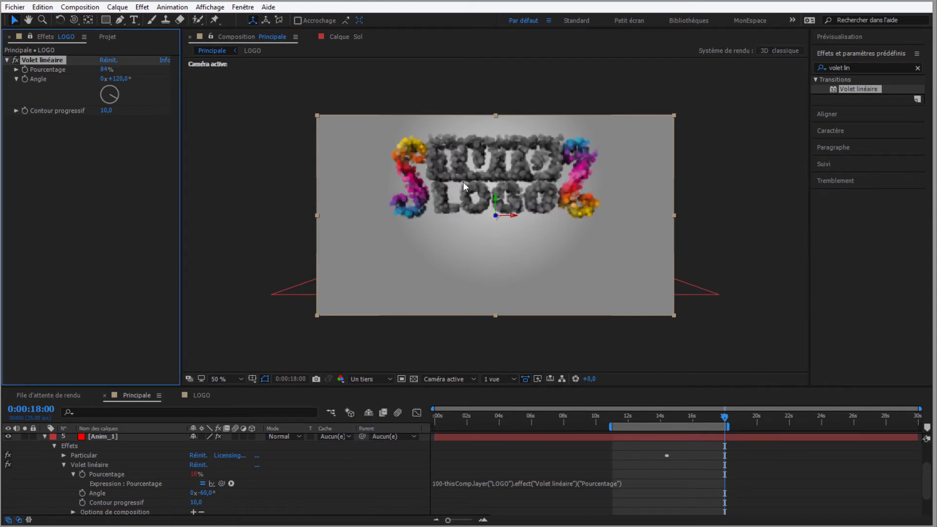
mouse_move(104, 69)
mouse_down()
mouse_move(69, 69)
mouse_move(96, 69)
mouse_up()
Step: Animate the LOGO layer's Volet linéaire Pourcentage with keyframes of 75% at 0:00:17:00 and 19% at 0:00:18:12
click(725, 419)
mouse_move(725, 419)
mouse_down()
mouse_move(672, 420)
mouse_move(711, 415)
mouse_up()
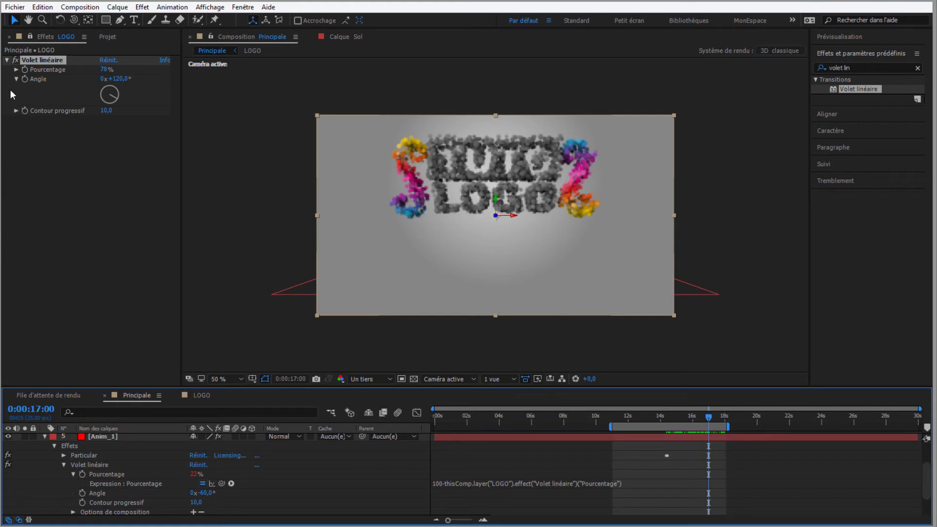
drag(99, 69, 103, 89)
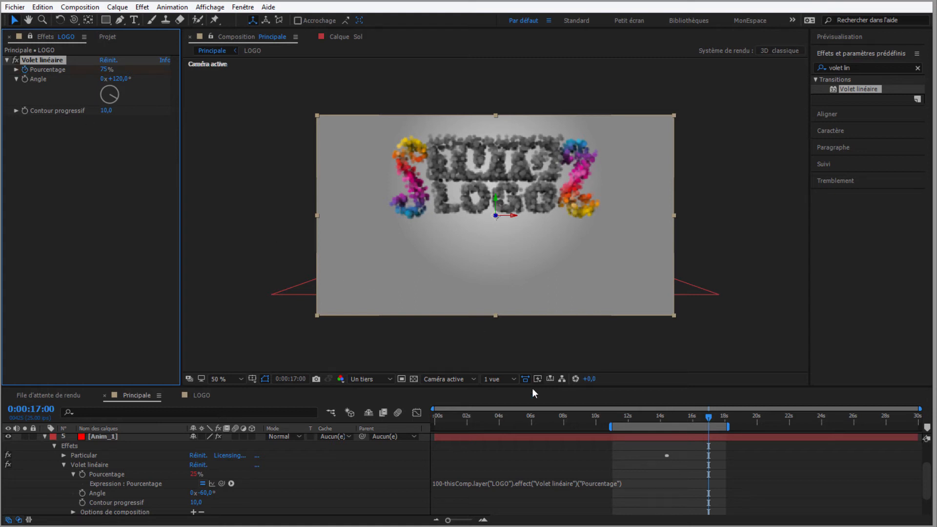
drag(707, 414, 733, 417)
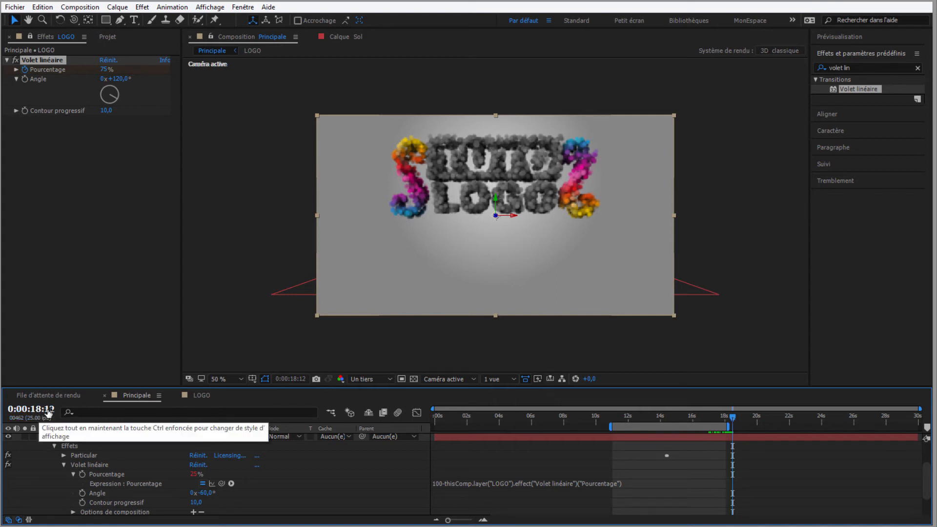
drag(109, 69, 78, 70)
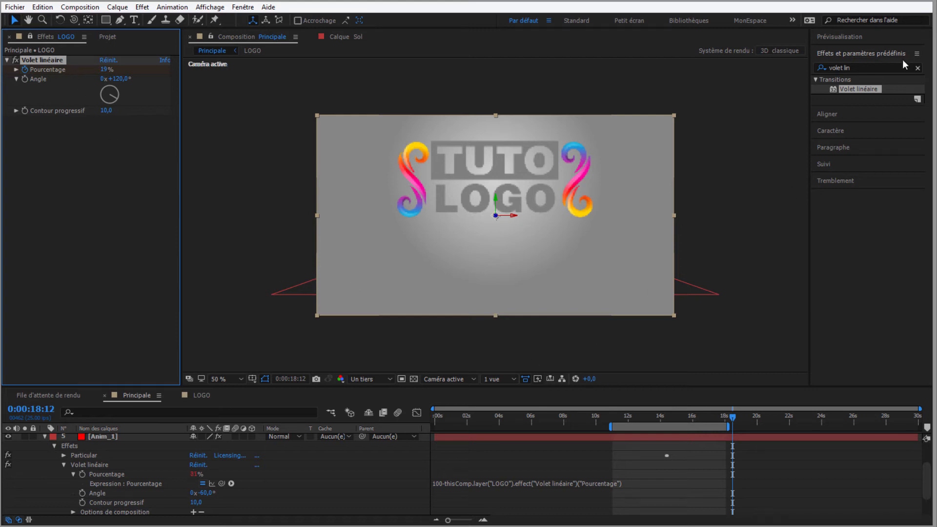
Step: Extend the work area's end to about 20.5 s and preview the particles turning into the logo
click(859, 38)
click(869, 52)
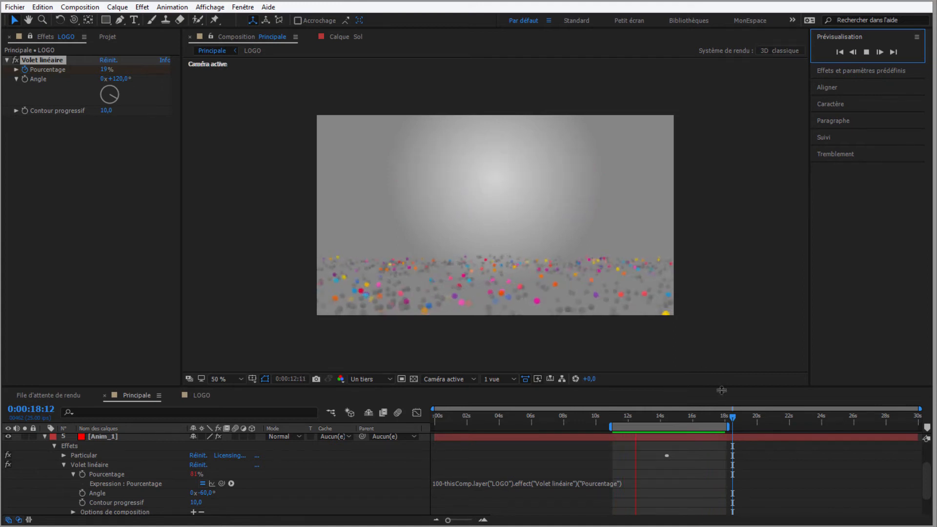
click(731, 428)
drag(729, 426, 768, 427)
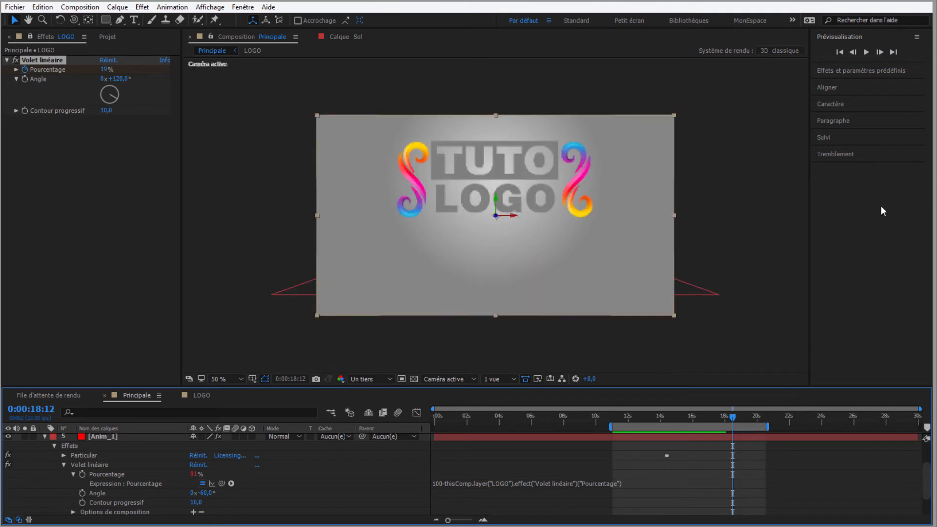
click(866, 52)
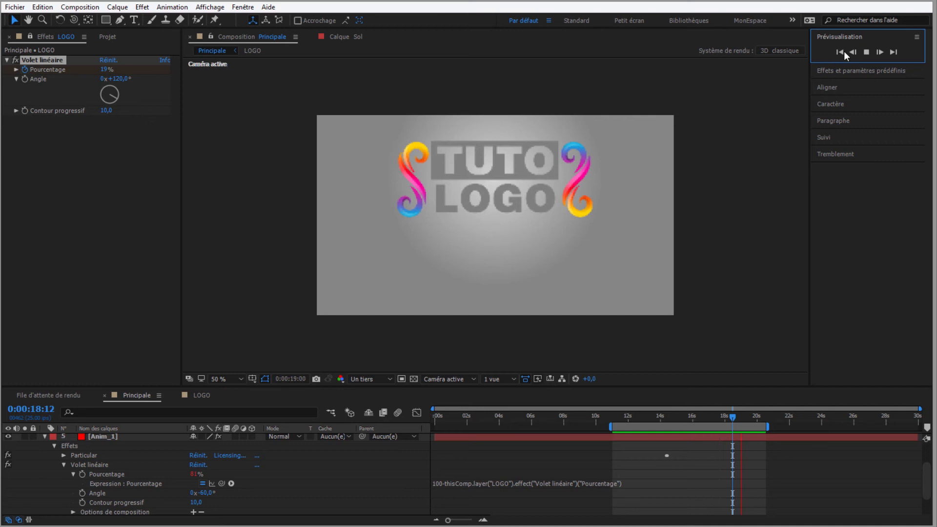
click(868, 52)
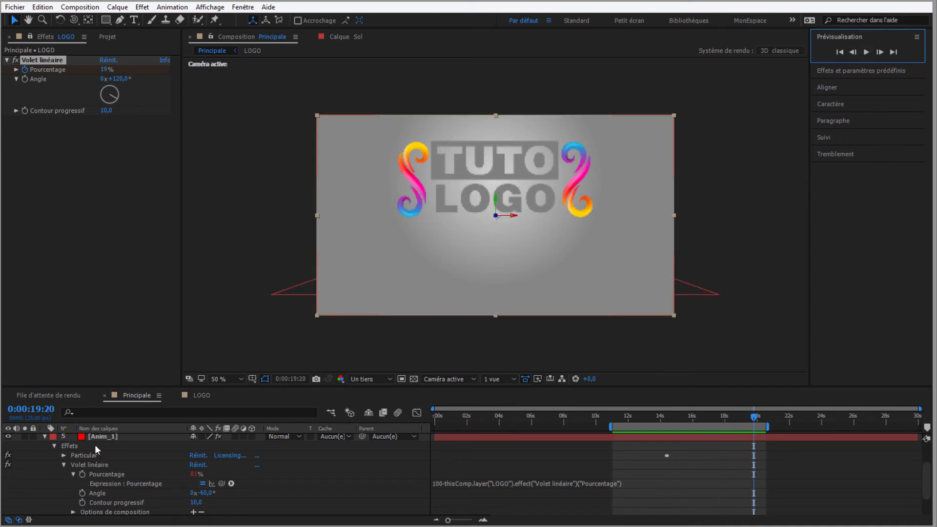
Step: Find the Turbulences distortion effect and apply it to the logo.png layer in the LOGO composition
scroll(95, 444, up, 3)
click(44, 476)
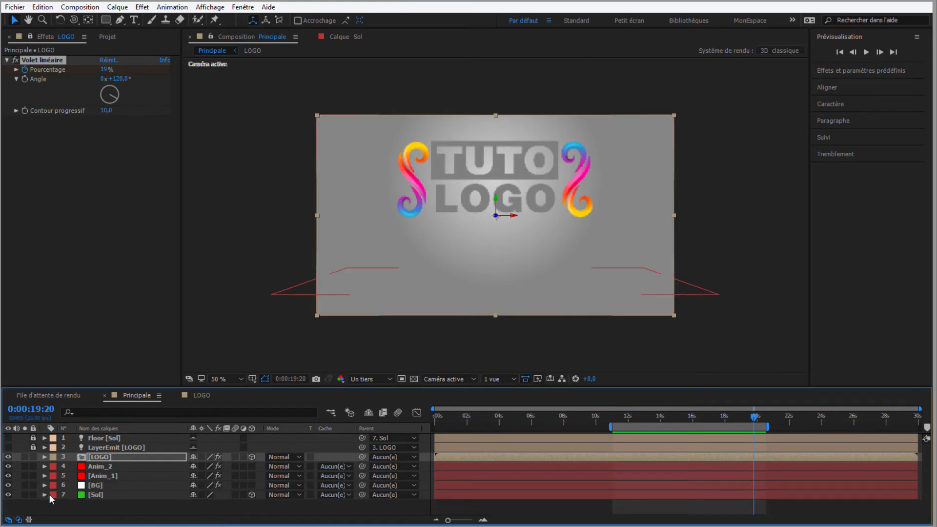
click(204, 395)
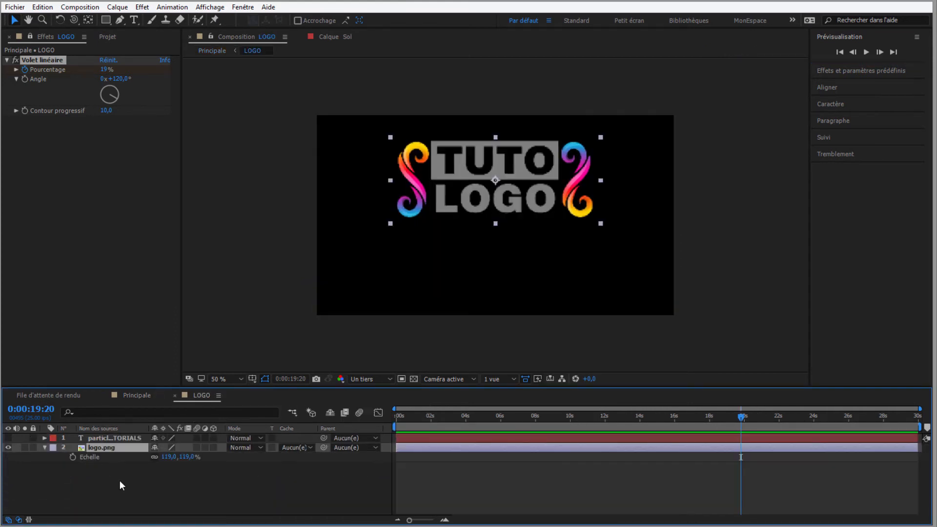
click(848, 71)
click(860, 68)
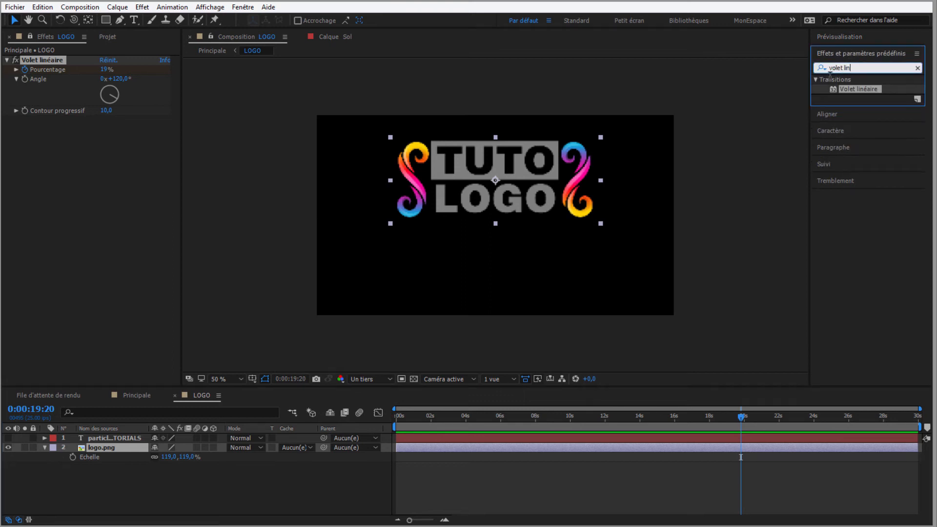
text(turbul)
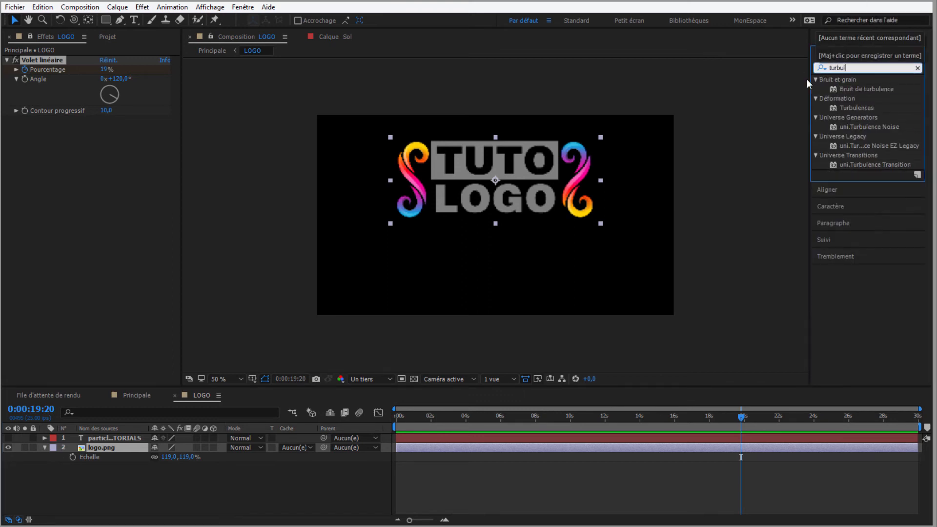
text(ence)
drag(847, 108, 153, 449)
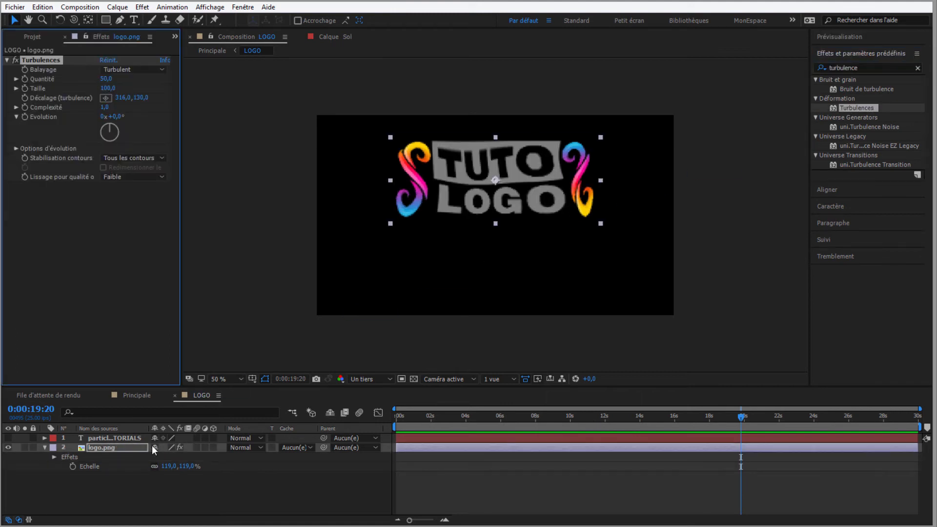
Step: Try out the Turbulences Evolution and Quantité on logo.png, resetting Evolution to 0° and Quantité to 50
mouse_move(115, 116)
mouse_down()
mouse_move(186, 112)
mouse_move(129, 116)
mouse_up()
click(120, 117)
text(0)
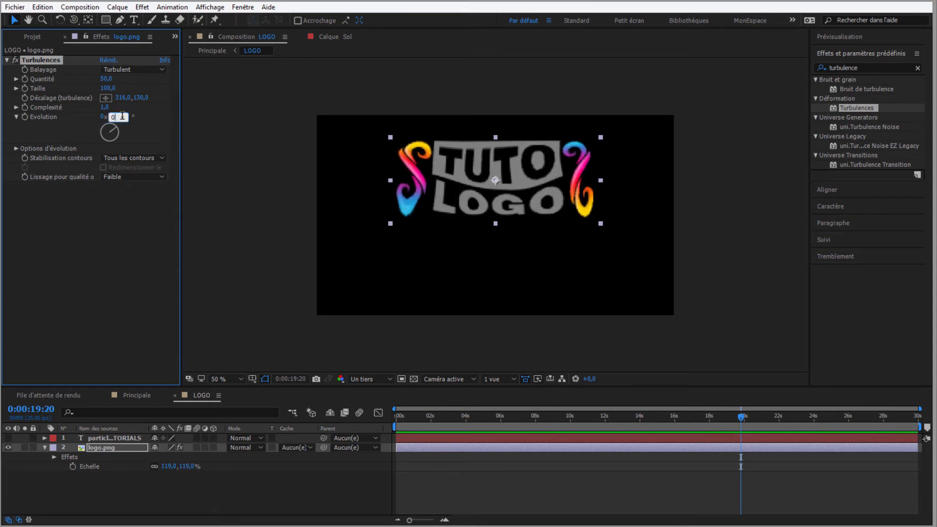
mouse_move(104, 81)
mouse_down()
mouse_move(132, 82)
mouse_move(91, 83)
mouse_up()
click(105, 79)
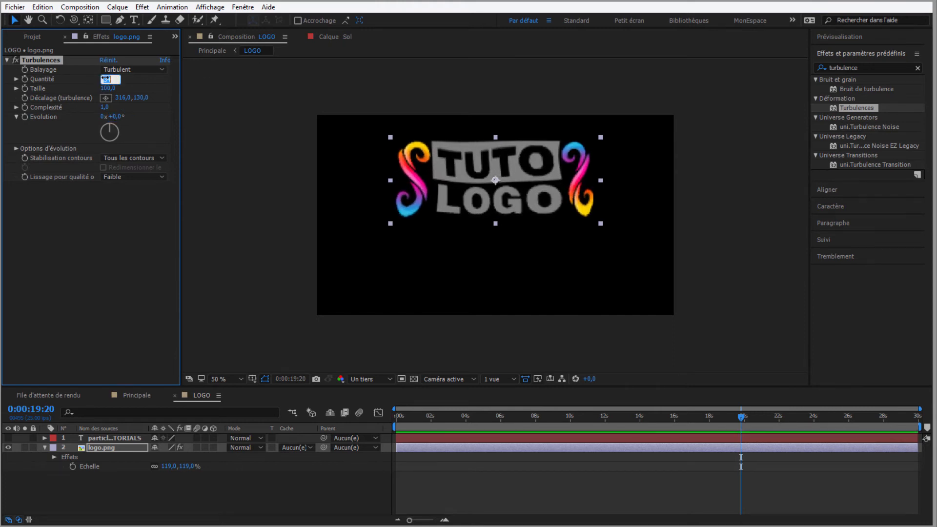
text(50)
click(84, 237)
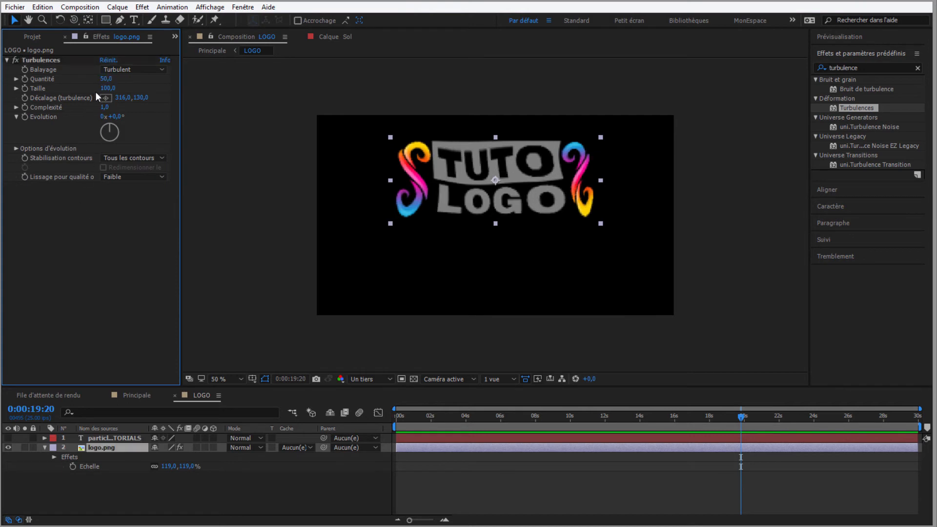
Step: Adjust the Turbulences Taille to 40 and test how Evolution distorts the logo
drag(105, 88, 59, 95)
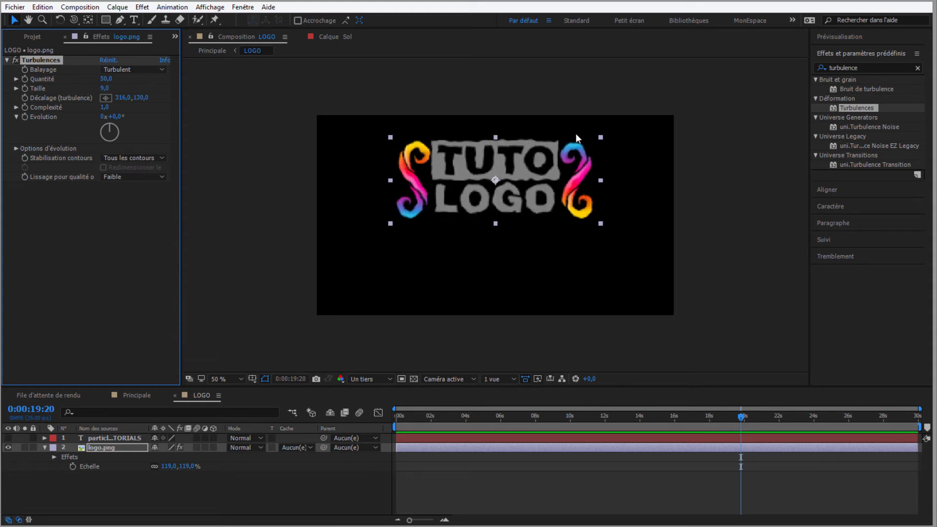
drag(104, 88, 119, 86)
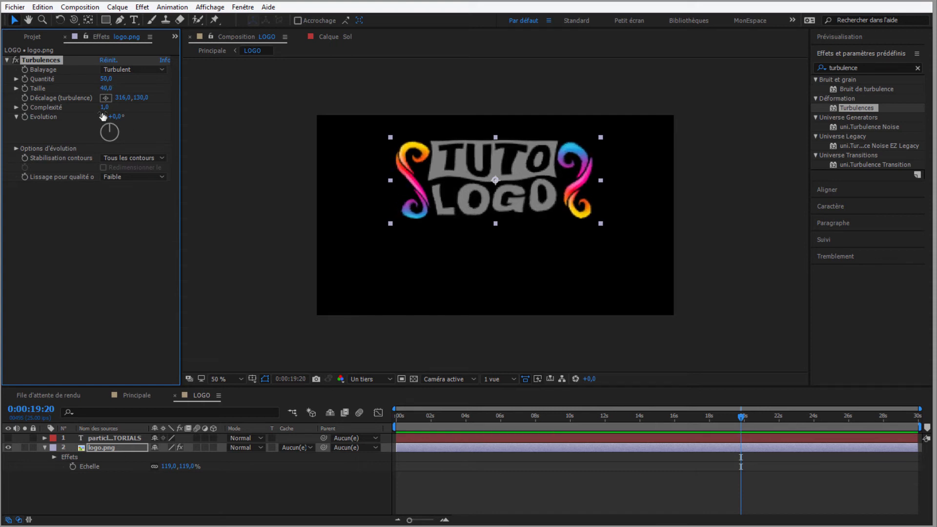
drag(115, 116, 113, 117)
Step: Add the expression time*100 to the Turbulences Evolution of logo.png
alt+click(24, 117)
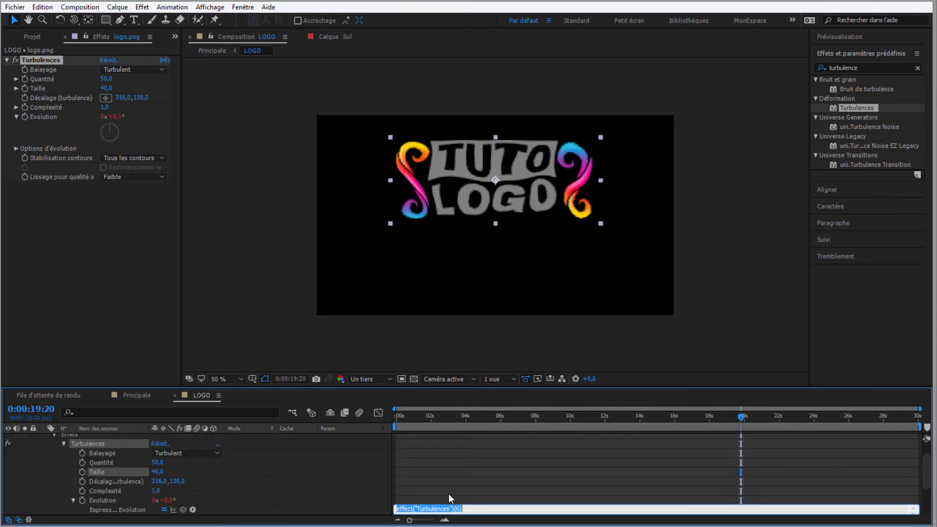
text(time*)
text(100)
key(Return)
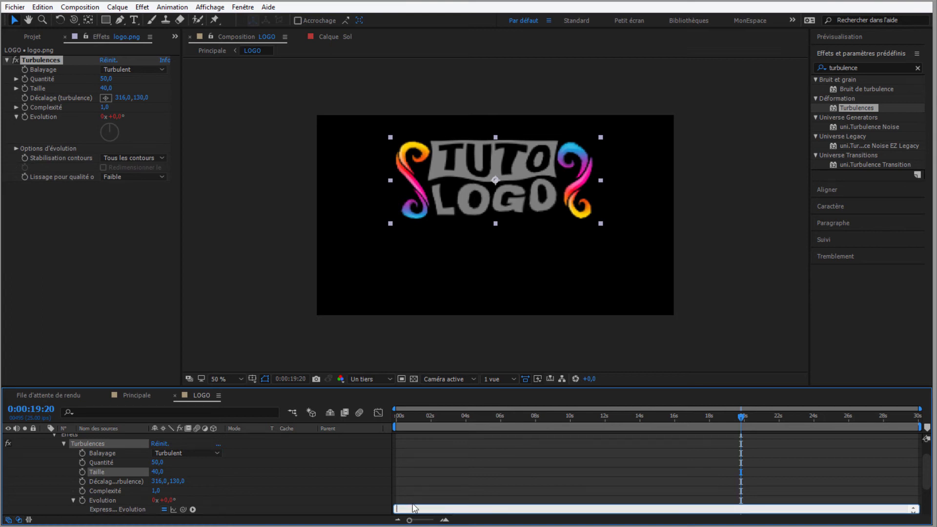
click(412, 502)
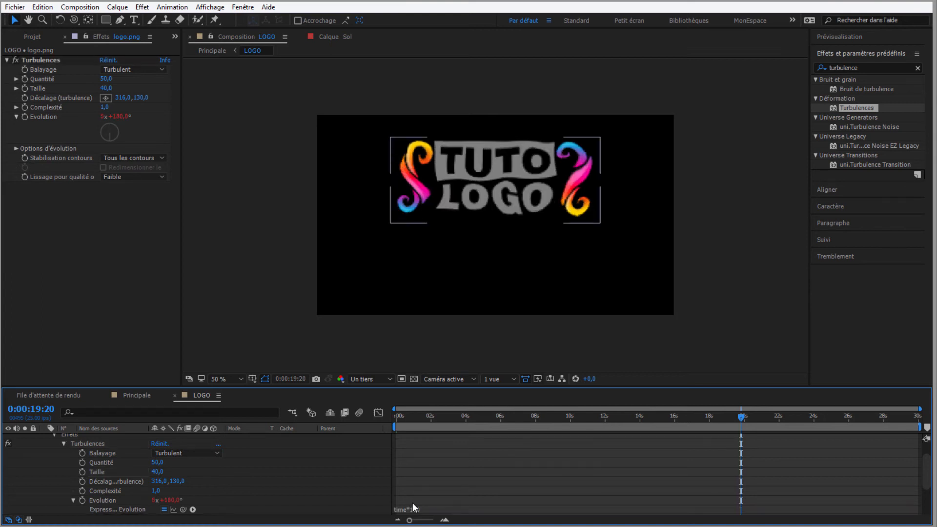
Step: Preview the animated turbulence in the LOGO composition and stop at 0:00:02:00
click(858, 42)
click(866, 51)
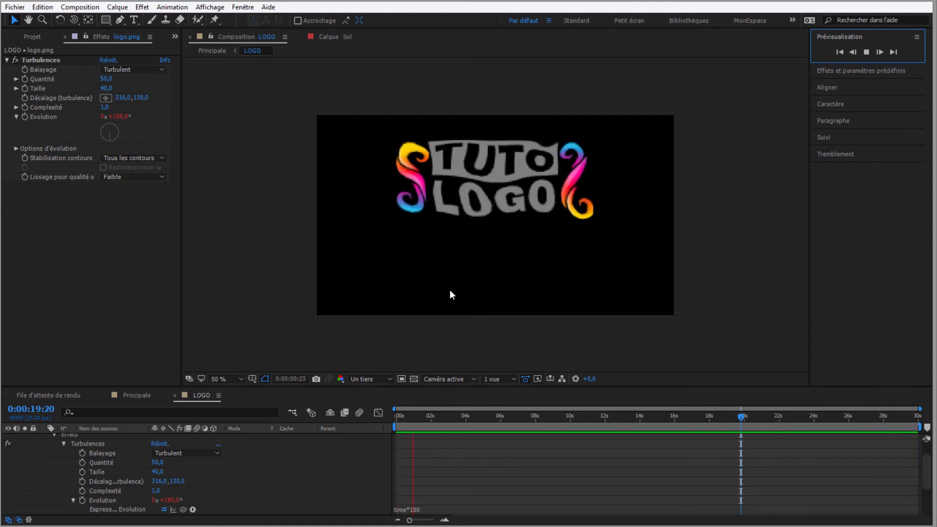
click(430, 416)
click(438, 162)
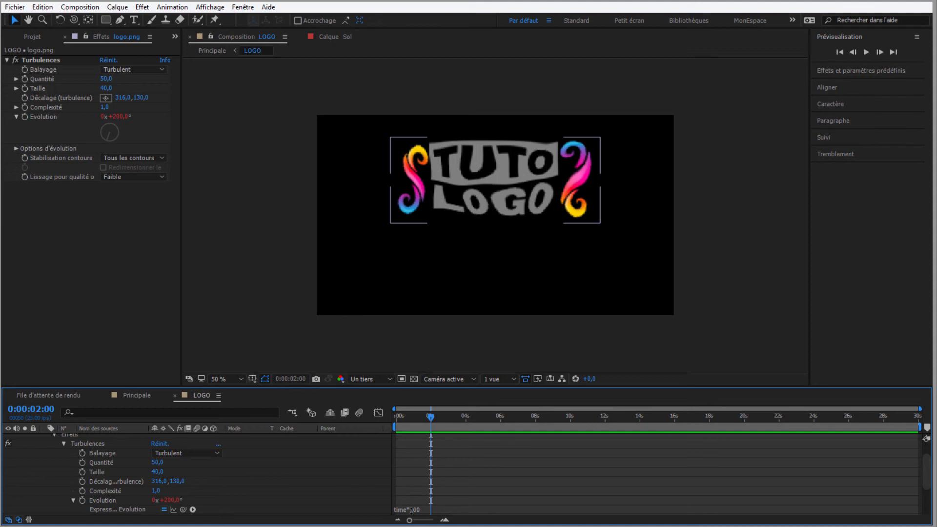
Step: Try the expression time*200 on the Turbulences Evolution and preview the faster movement
click(411, 509)
key(BackSpace)
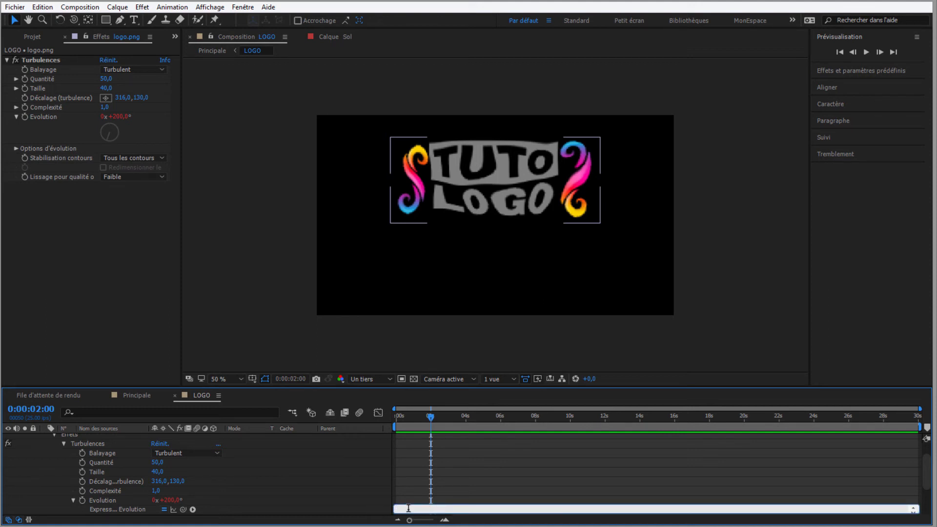
key(ctrl+z)
key(ctrl+a)
key(BackSpace)
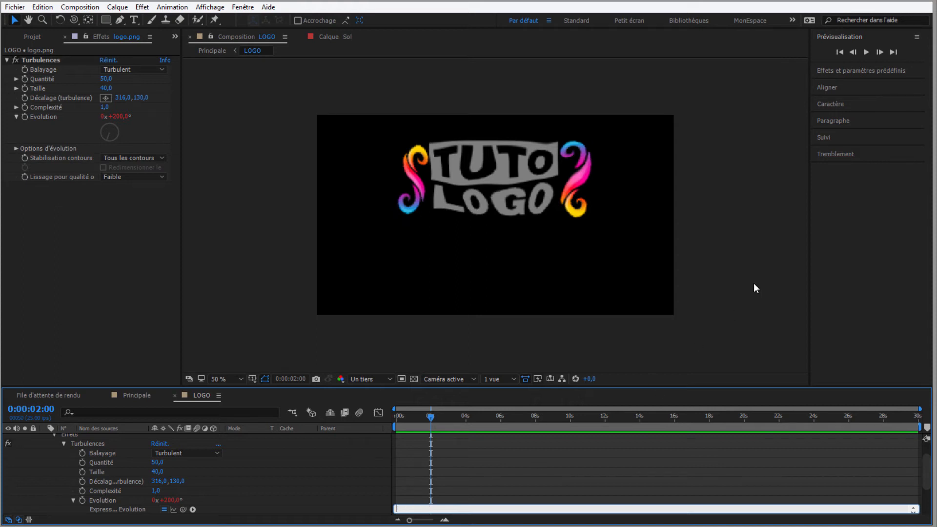
click(865, 53)
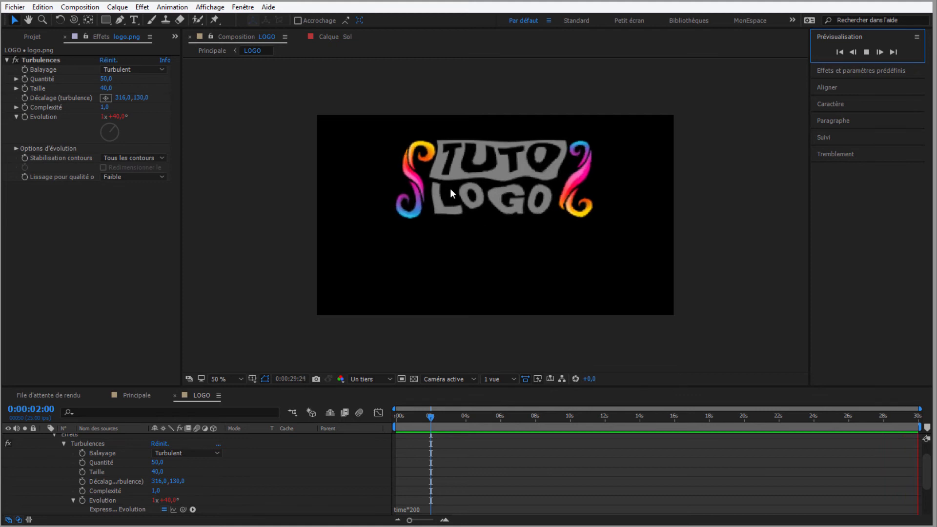
Step: Replace the Turbulences Evolution expression with time*100 again
click(418, 510)
click(427, 510)
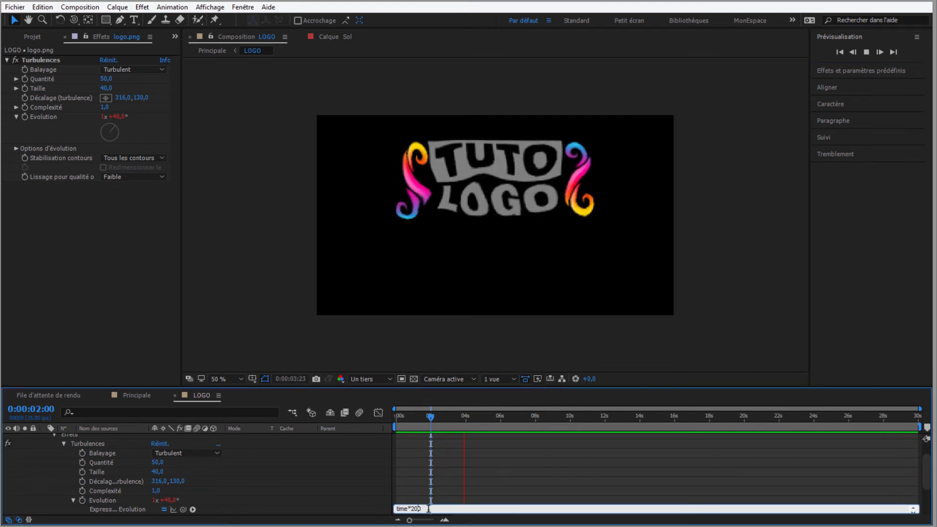
key(BackSpace)
key(BackSpace)
key(BackSpace)
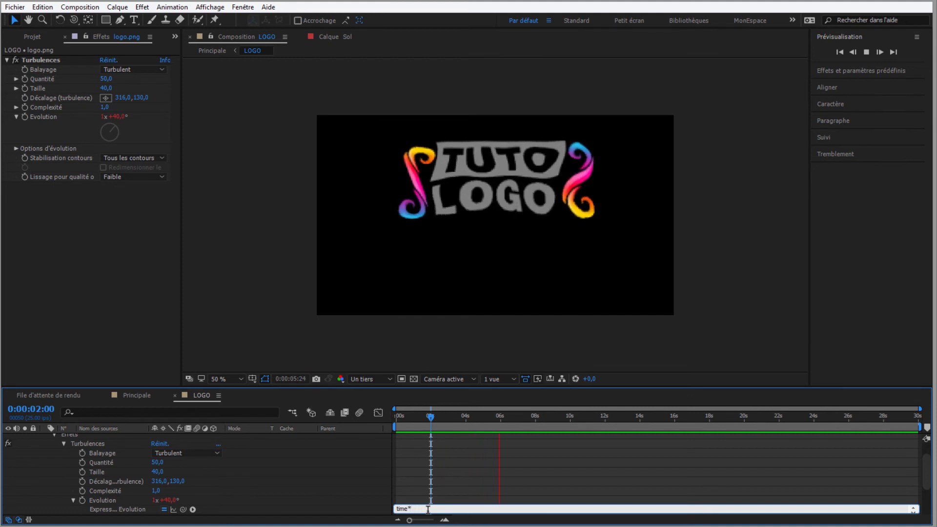
key(BackSpace)
key(BackSpace)
key(BackSpace)
key(BackSpace)
key(BackSpace)
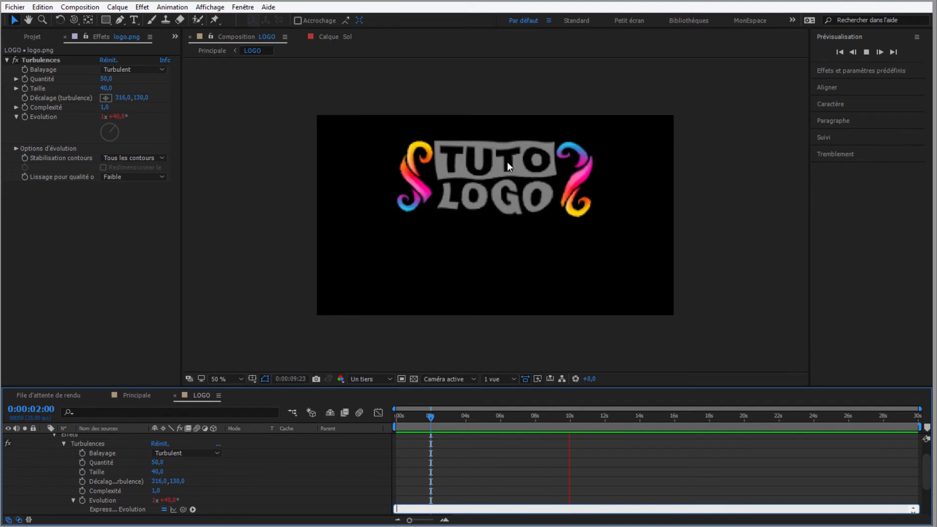
Step: Locate the particle-to-logo transition in Principale and keyframe logo.png's Turbulences Quantité of 50 at 0:00:18:11
click(130, 397)
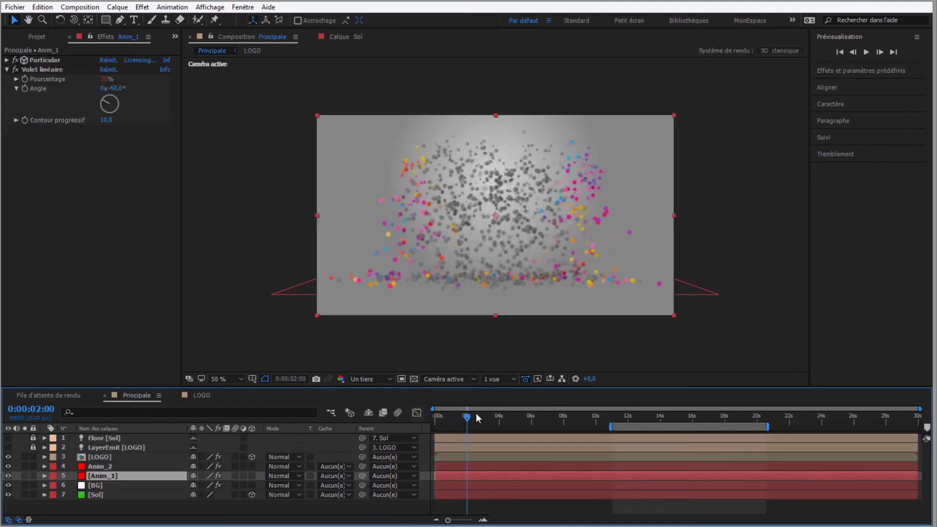
drag(467, 418, 702, 395)
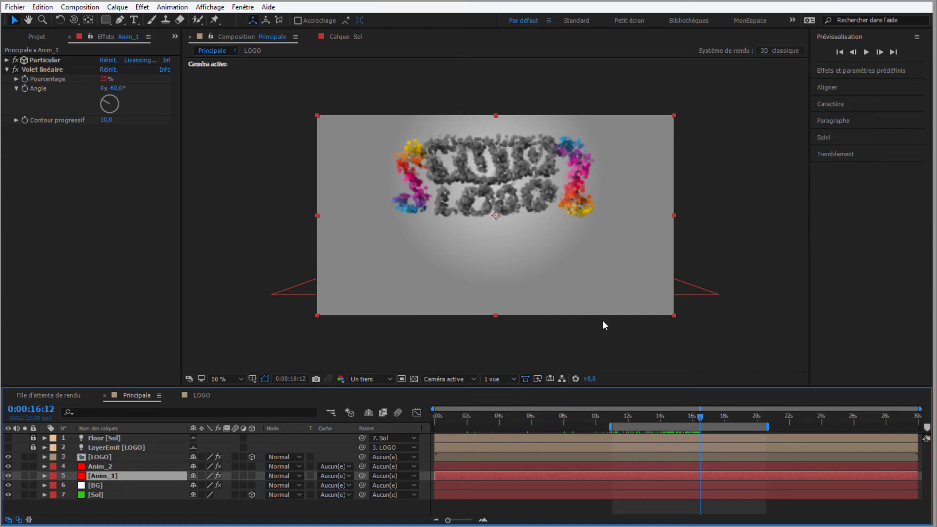
drag(701, 417, 735, 418)
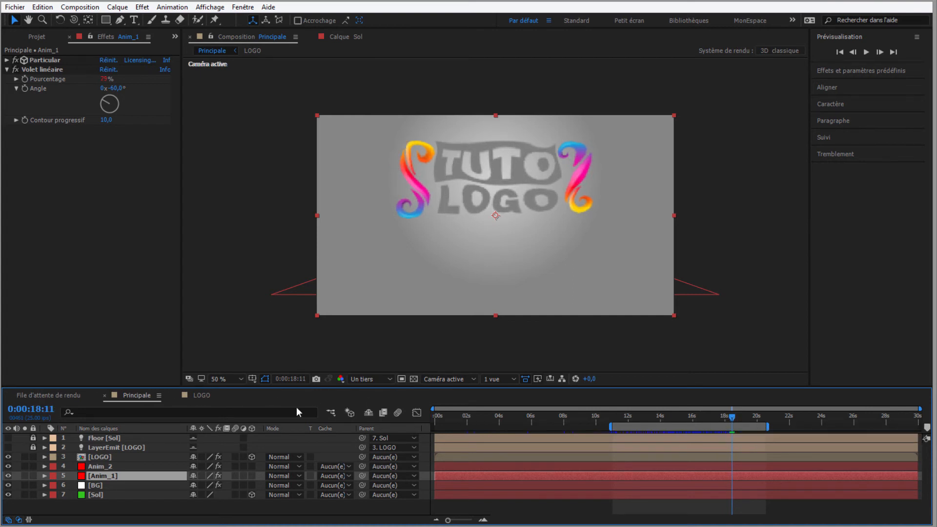
click(201, 396)
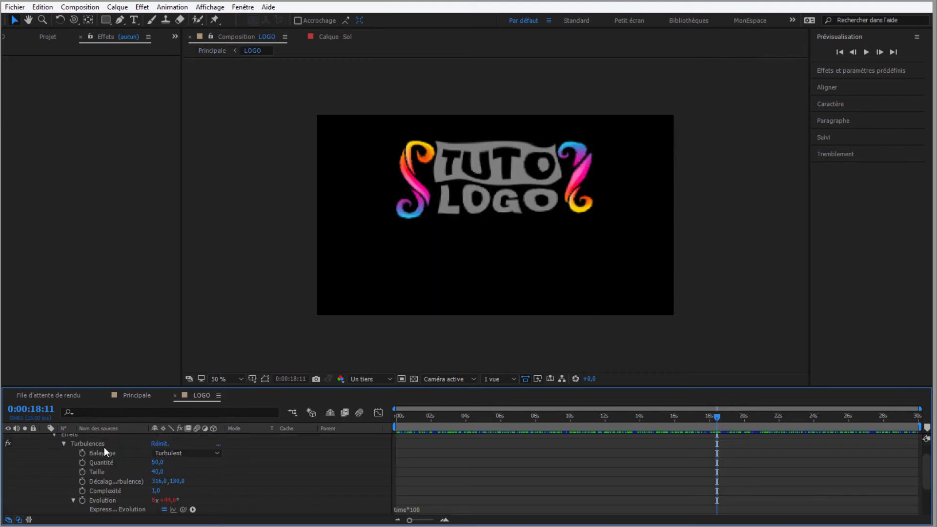
click(81, 463)
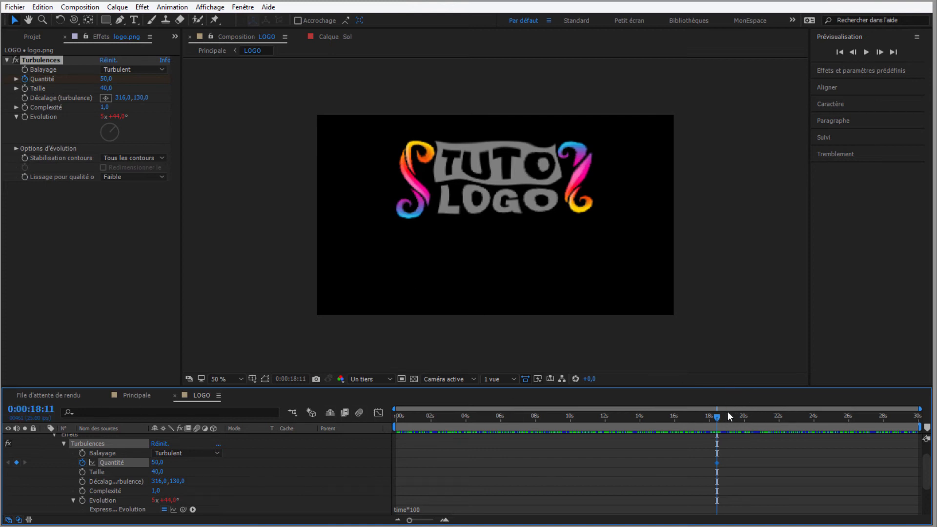
Step: Add a second Turbulences Quantité keyframe of 0 at 0:00:20:00
drag(719, 415, 744, 416)
click(158, 462)
text(0)
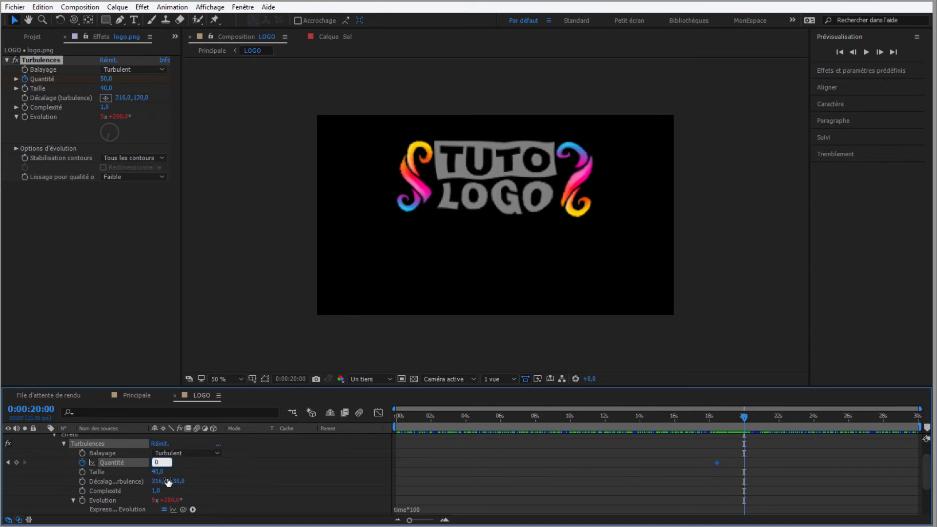
key(Return)
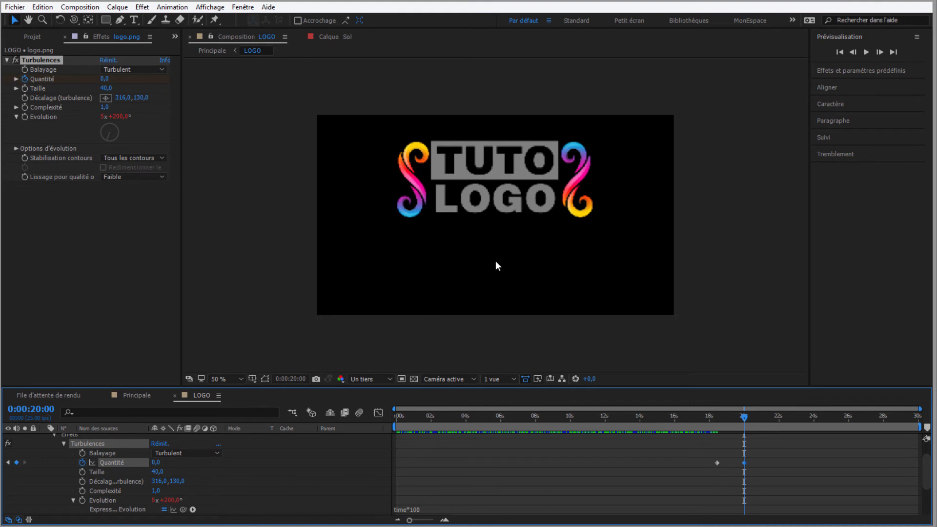
Step: Preview the particle-to-logo transition in Principale and inspect the logo's distortion around 0:00:18:19
click(133, 397)
click(867, 52)
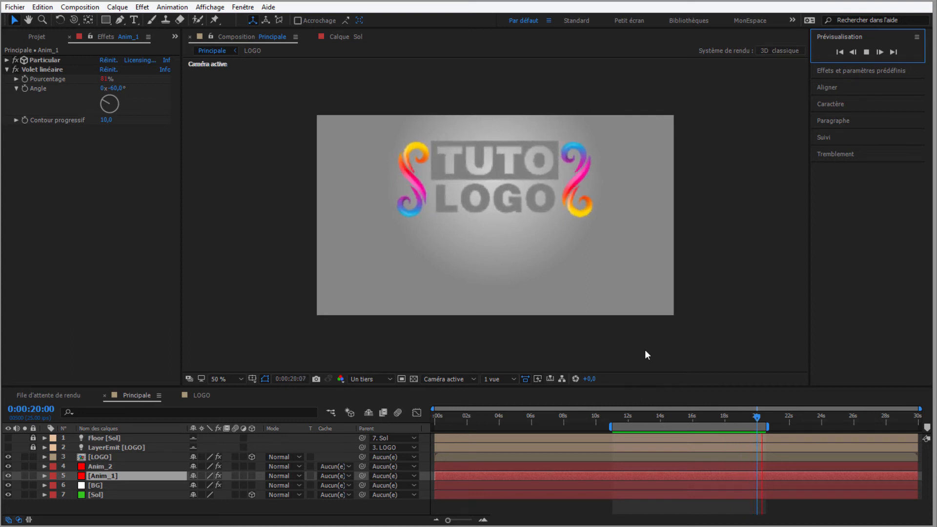
click(867, 52)
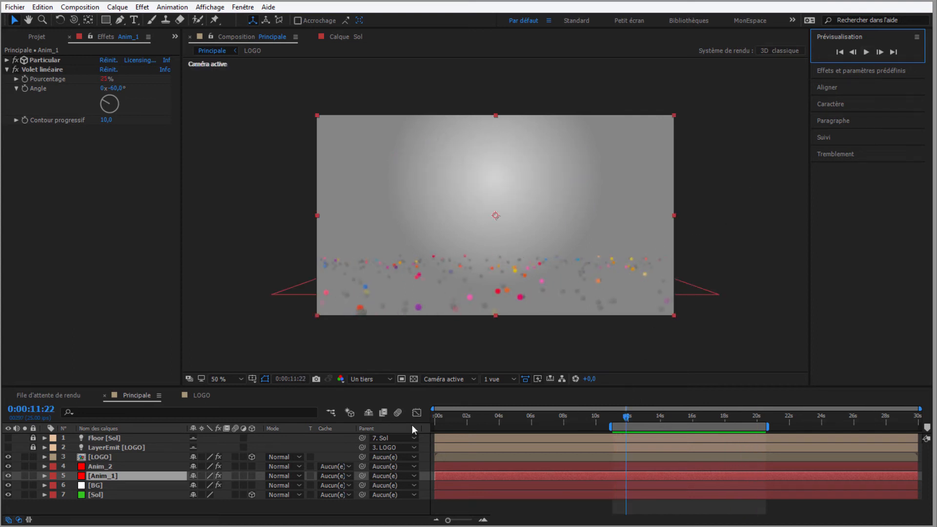
drag(634, 416, 738, 418)
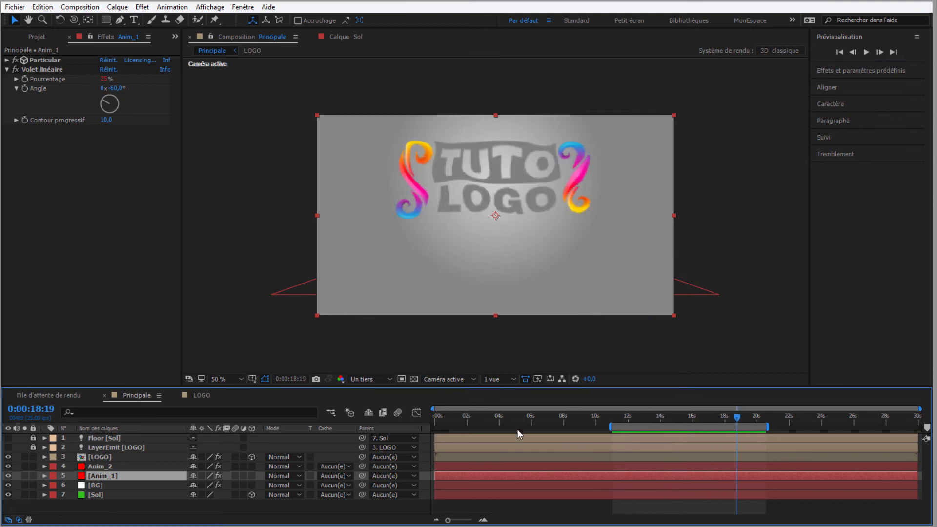
Step: Move the two Turbulences Quantité keyframes of logo.png earlier, to 0:00:17:11 and 0:00:19:00
click(201, 395)
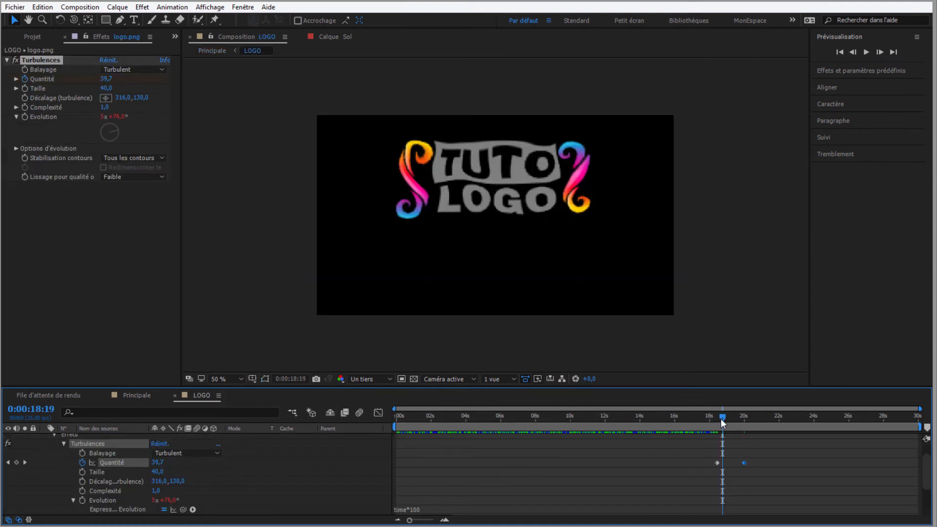
drag(722, 417, 717, 416)
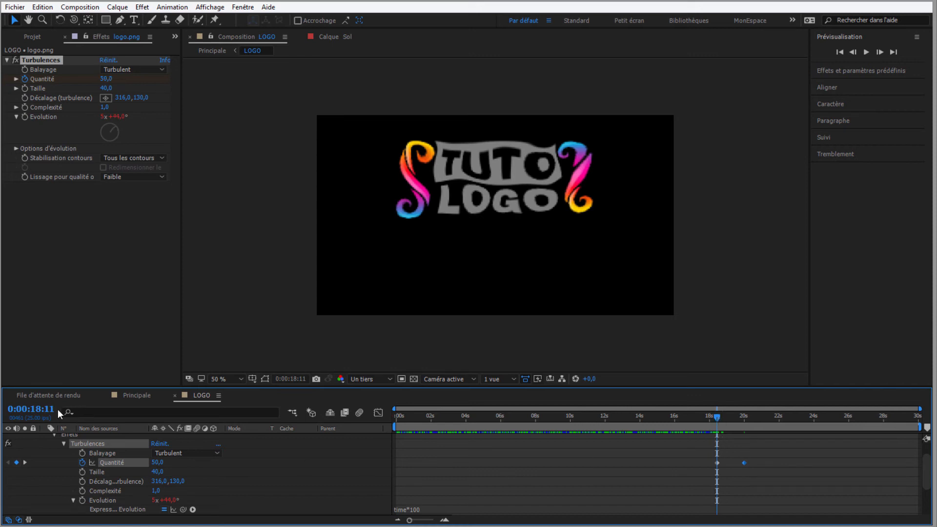
drag(717, 417, 701, 423)
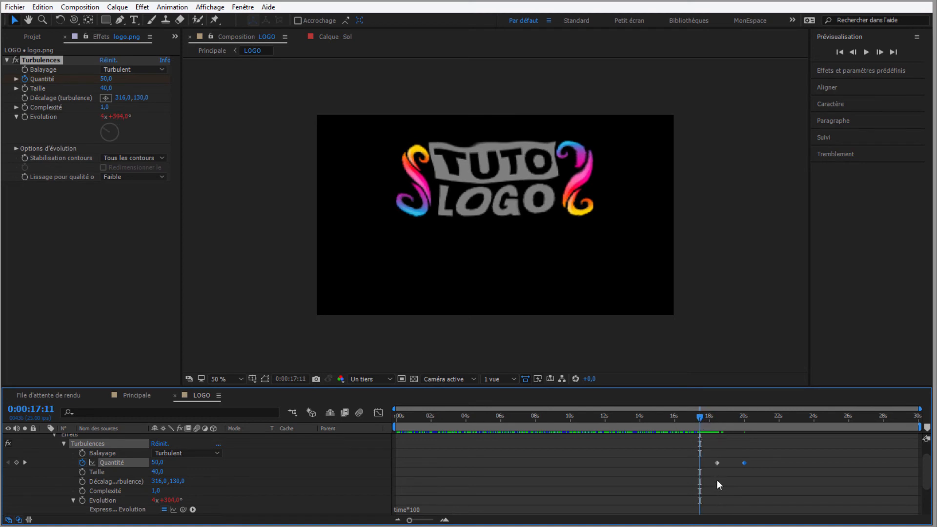
drag(718, 462, 700, 463)
drag(700, 418, 726, 417)
drag(743, 462, 728, 457)
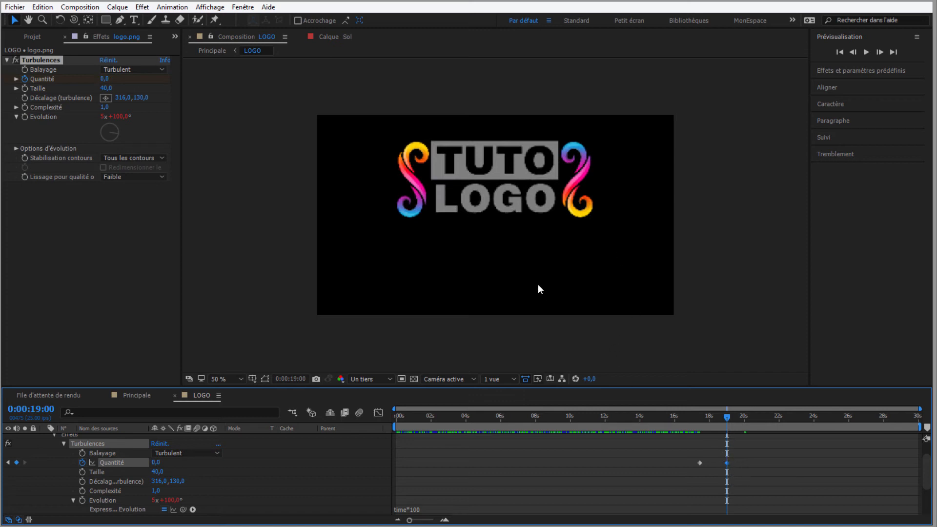
Step: Return to the Principale composition and scrub through the particle-to-logo transition between about 0:00:17:08 and 0:00:19:00
click(139, 396)
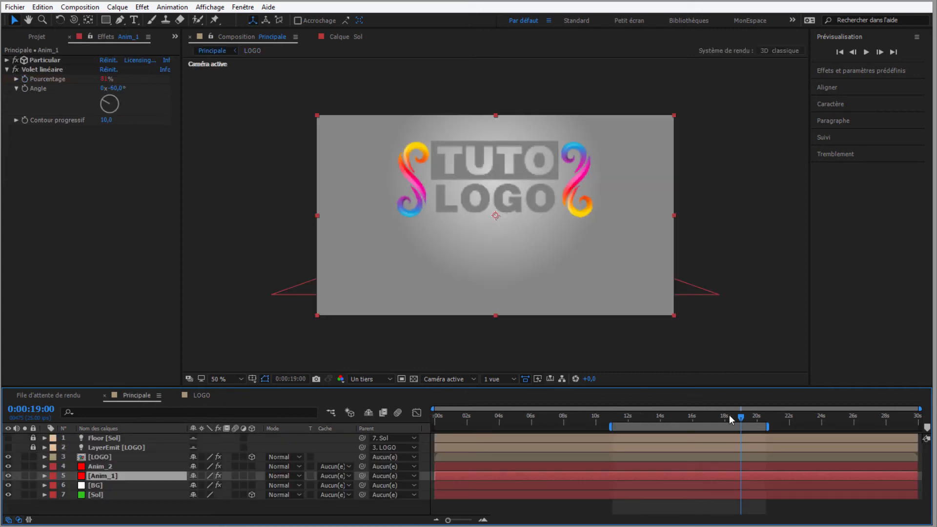
click(744, 419)
drag(759, 423, 717, 421)
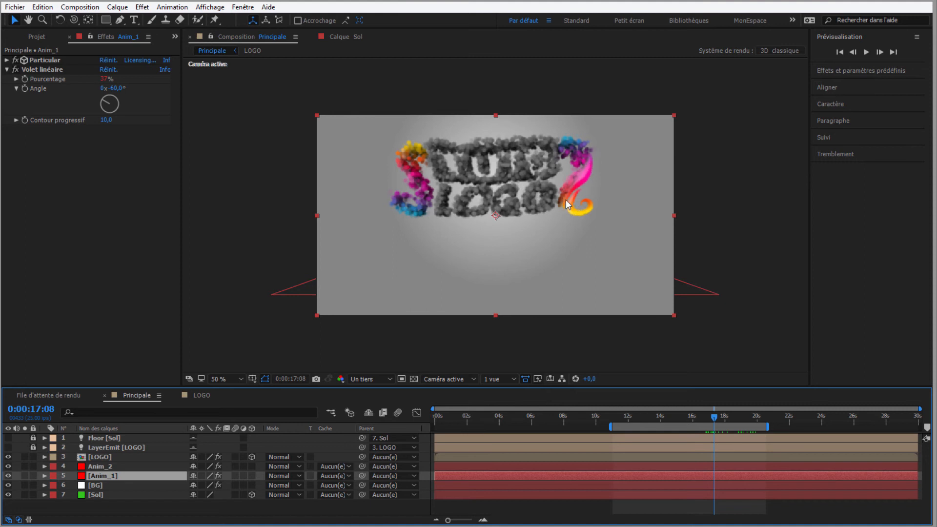
mouse_move(715, 419)
mouse_down()
mouse_move(676, 425)
mouse_move(727, 429)
mouse_up()
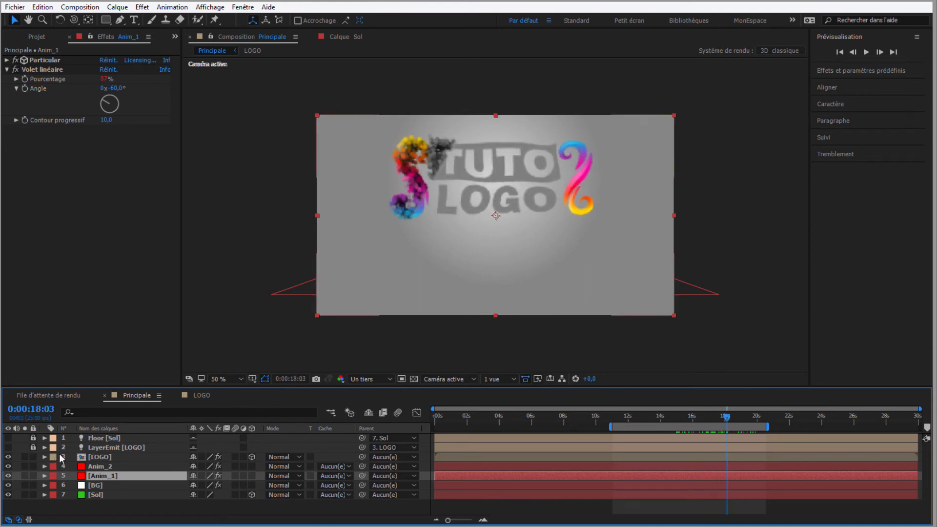
right_click(73, 458)
key(Escape)
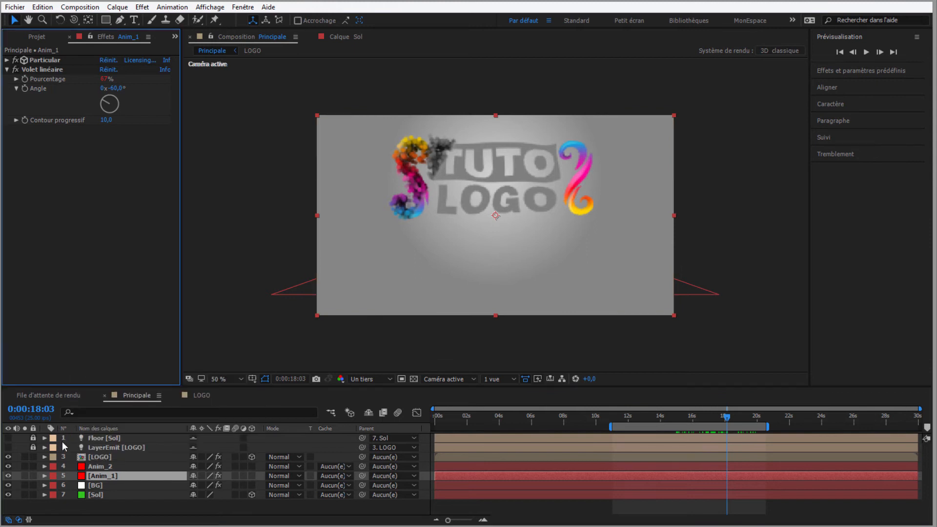
right_click(69, 441)
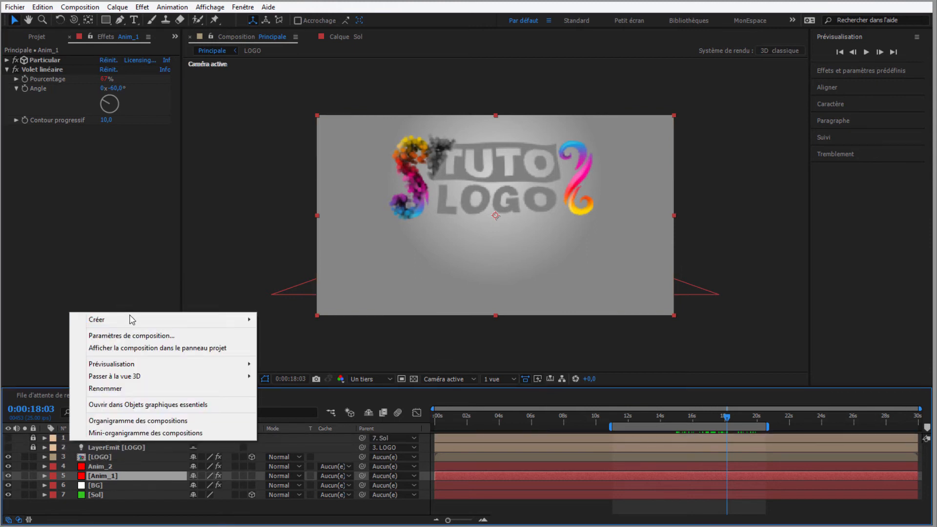
mouse_move(131, 320)
click(295, 351)
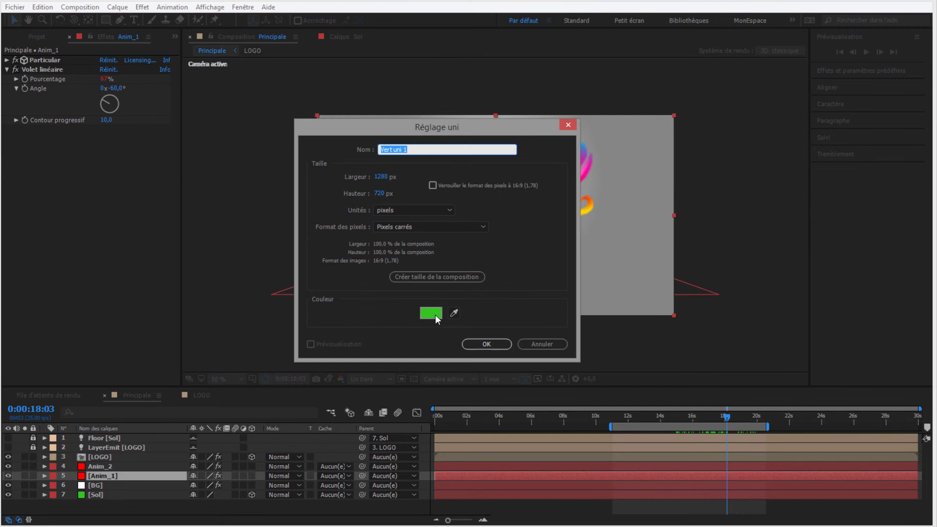
click(432, 312)
text(000000)
key(Return)
text(light)
key(Return)
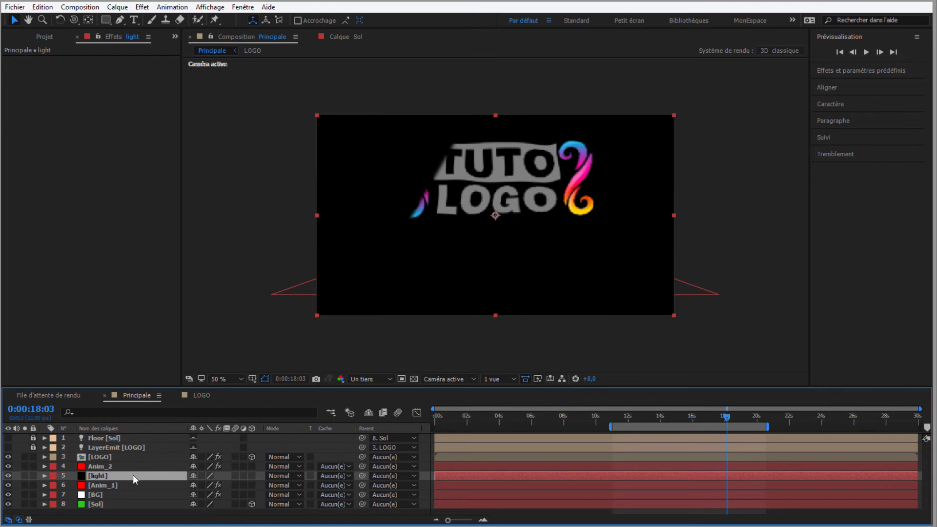
click(848, 72)
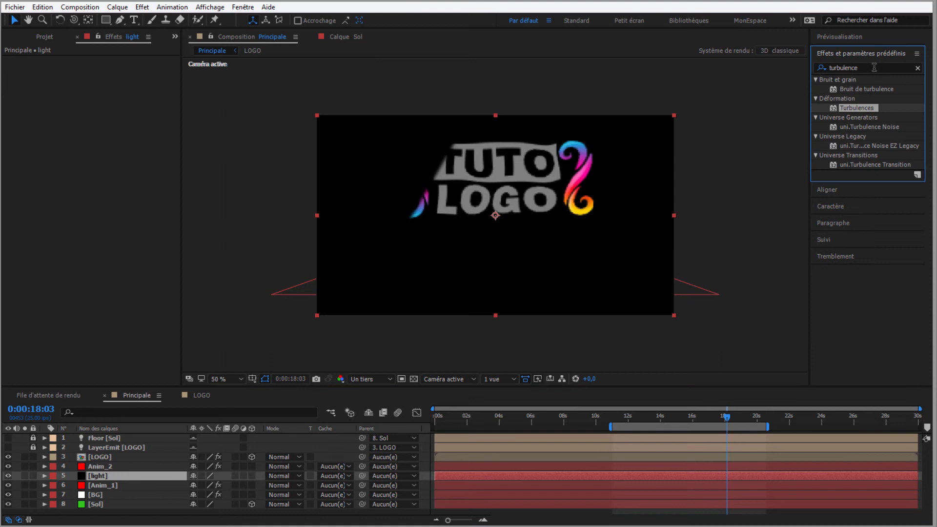
drag(873, 67, 792, 74)
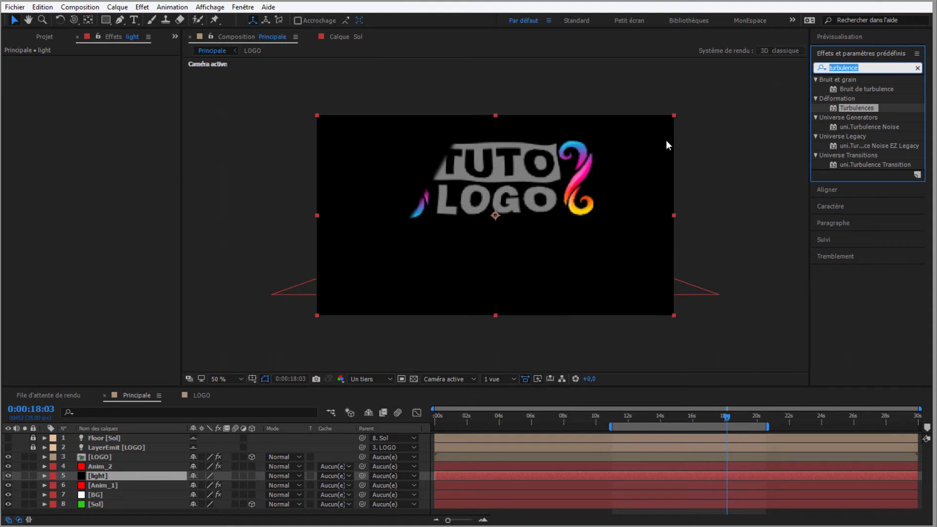
click(90, 474)
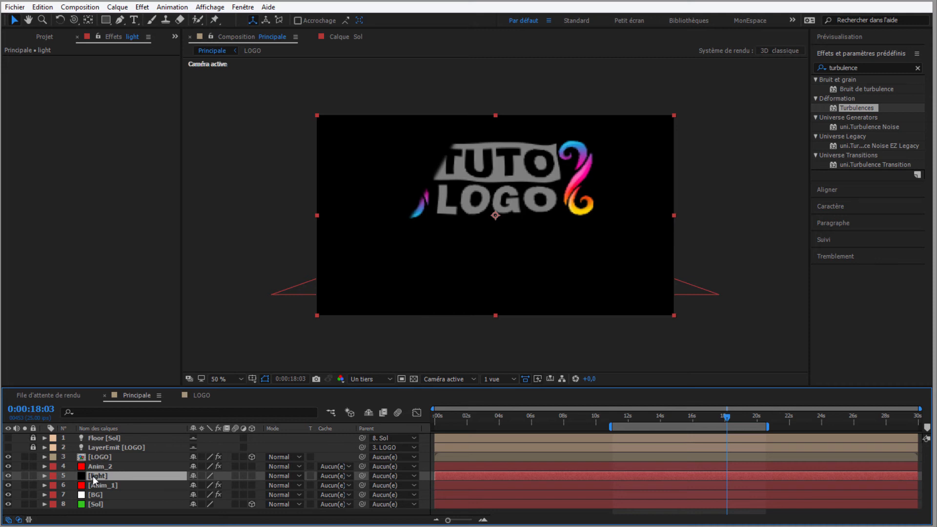
key(Delete)
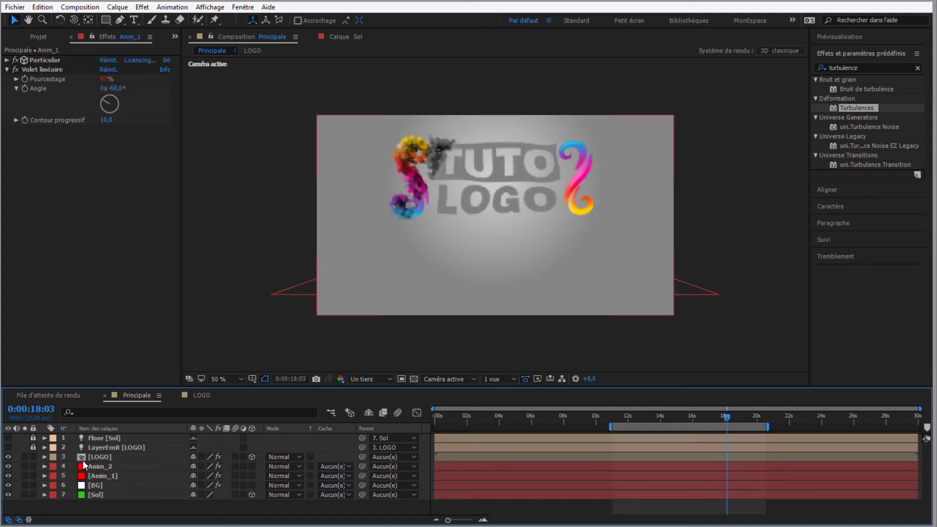
Step: Find the CC Light Rays effect by searching for "cc light" and apply it to the LOGO layer
click(90, 456)
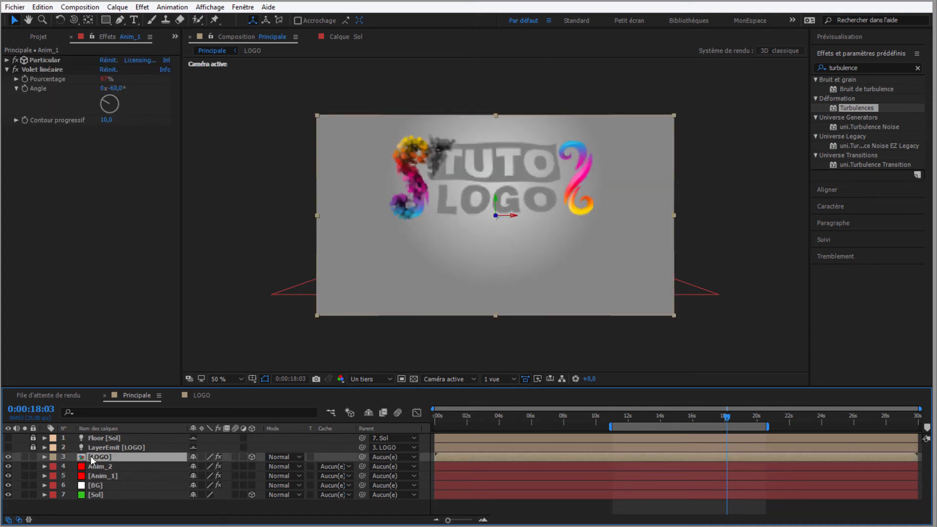
click(851, 68)
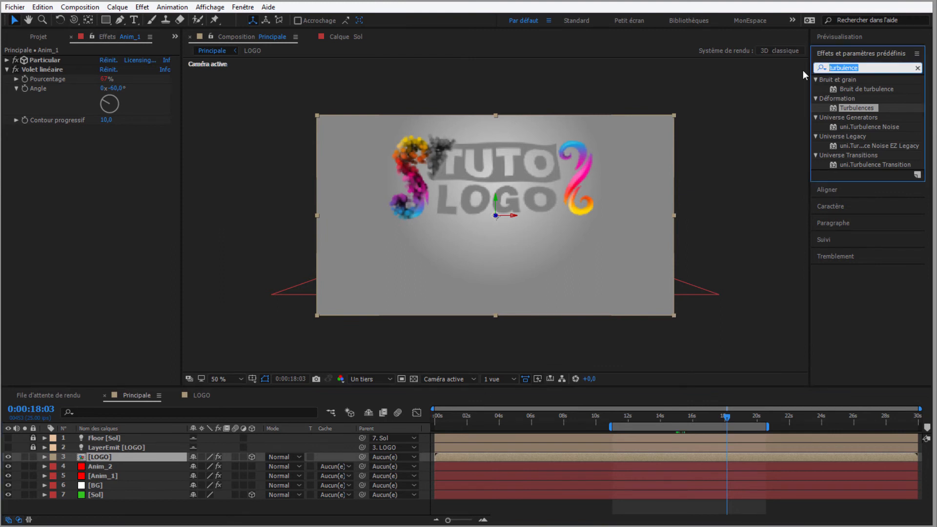
text(cc light)
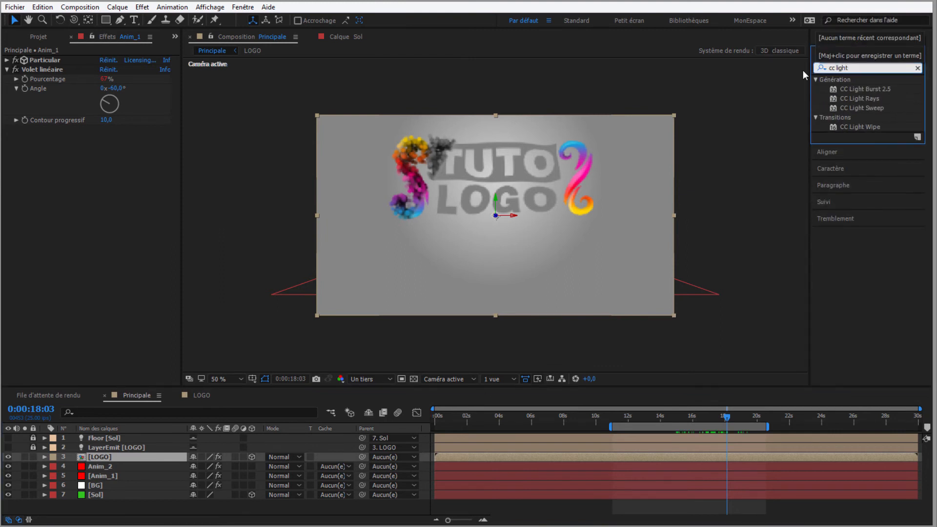
click(859, 98)
drag(860, 98, 134, 457)
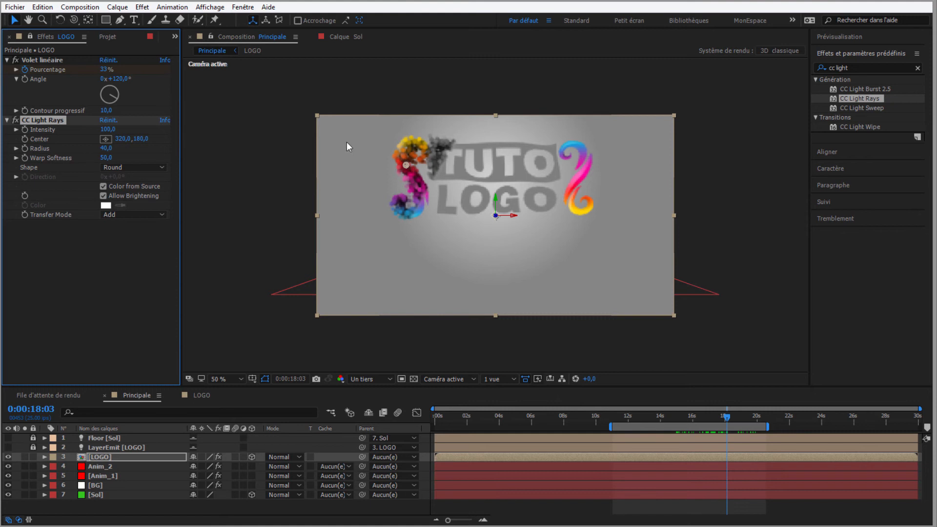
Step: Place the CC Light Rays Center beyond the logo's lower-right end, at about 1038, 386, and keyframe it at 0:00:17:02
click(106, 138)
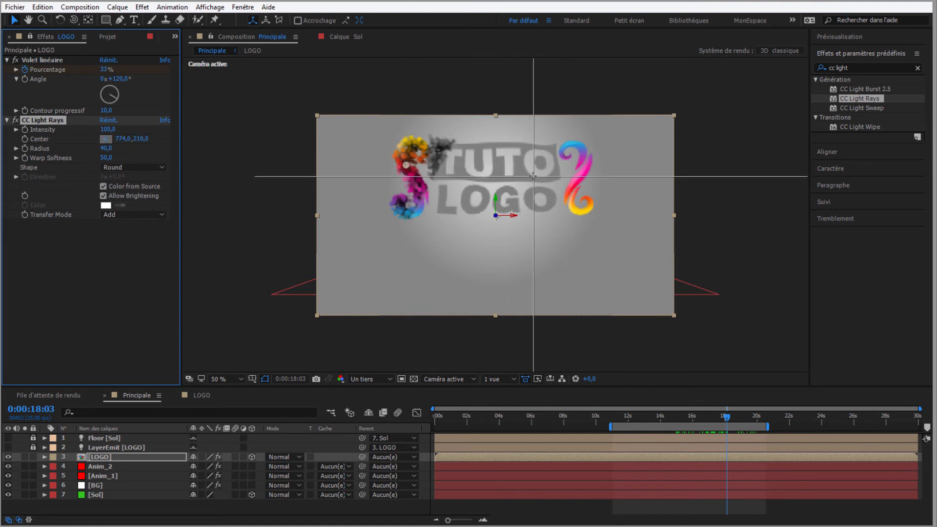
click(529, 177)
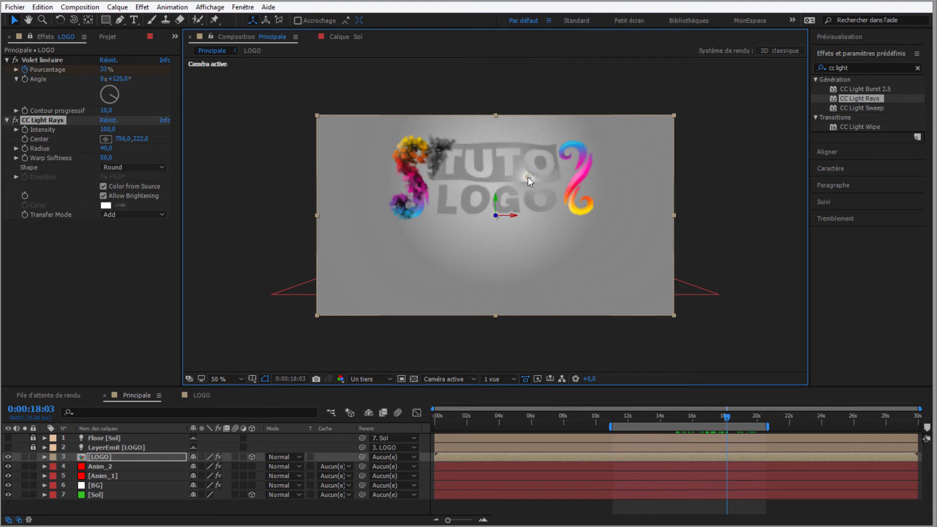
drag(529, 177, 605, 227)
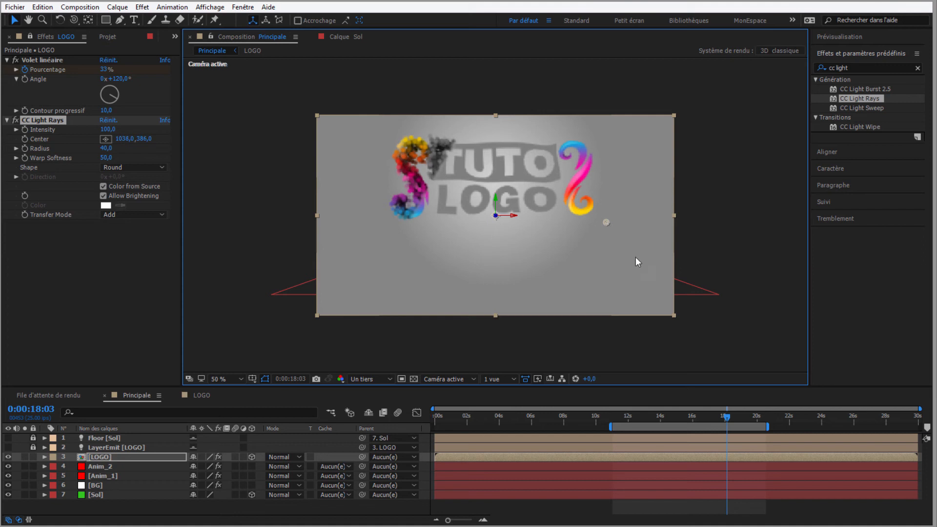
drag(728, 417, 711, 418)
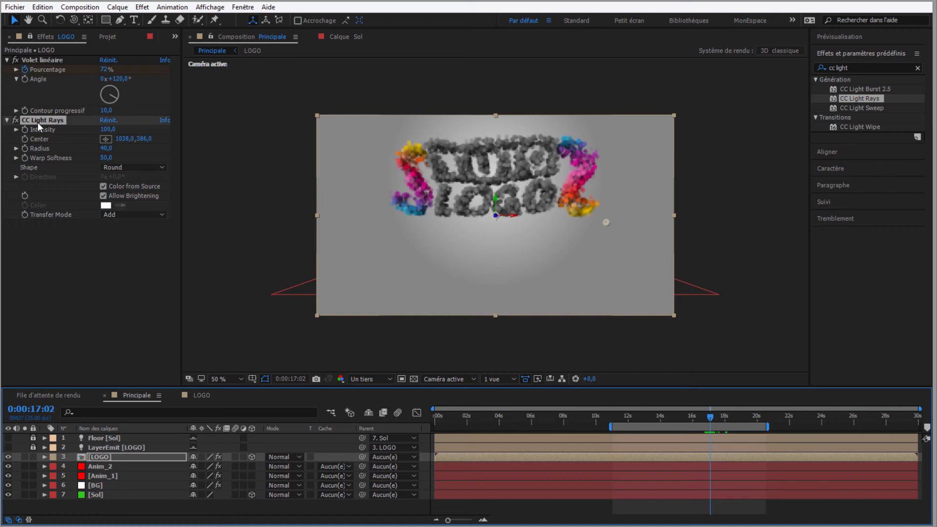
click(25, 138)
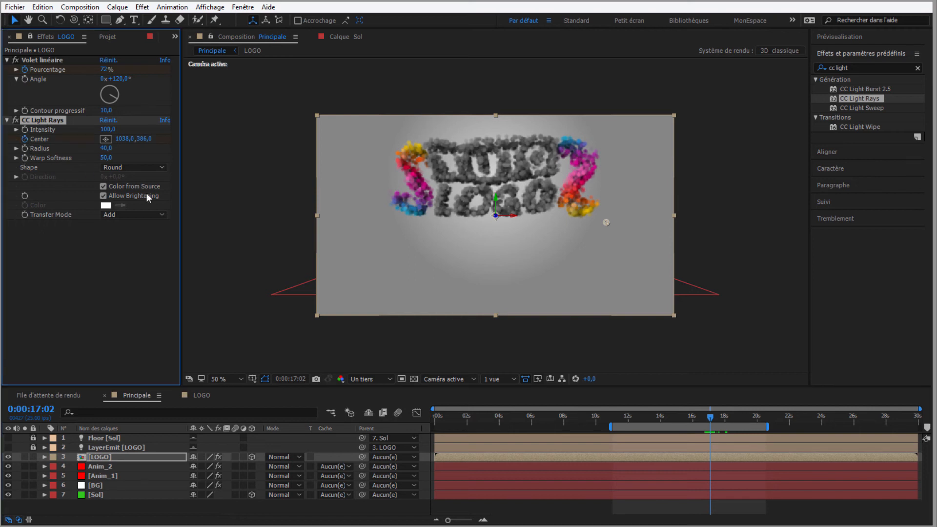
Step: At 0:00:18:13, keyframe the CC Light Rays Center at the logo's upper-left end, about 294, 94, and preview the light sweep
drag(710, 417, 737, 425)
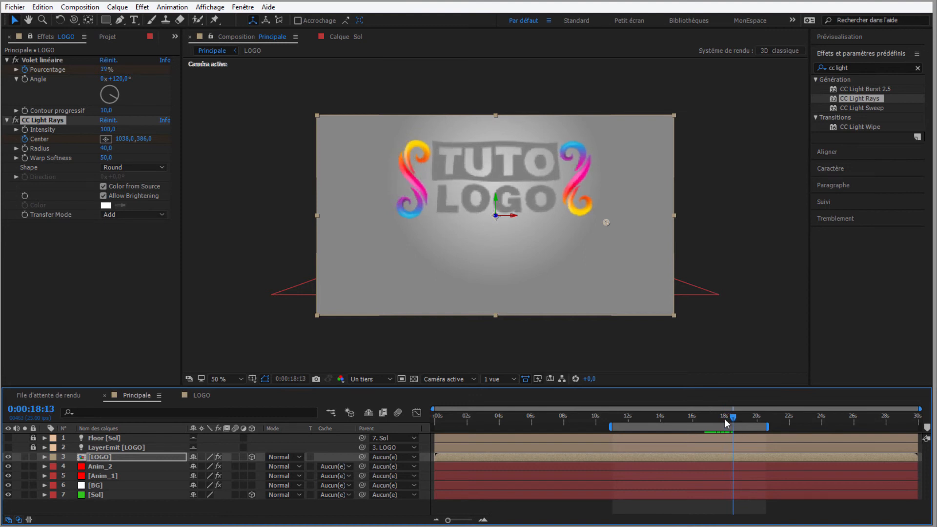
drag(607, 223, 399, 143)
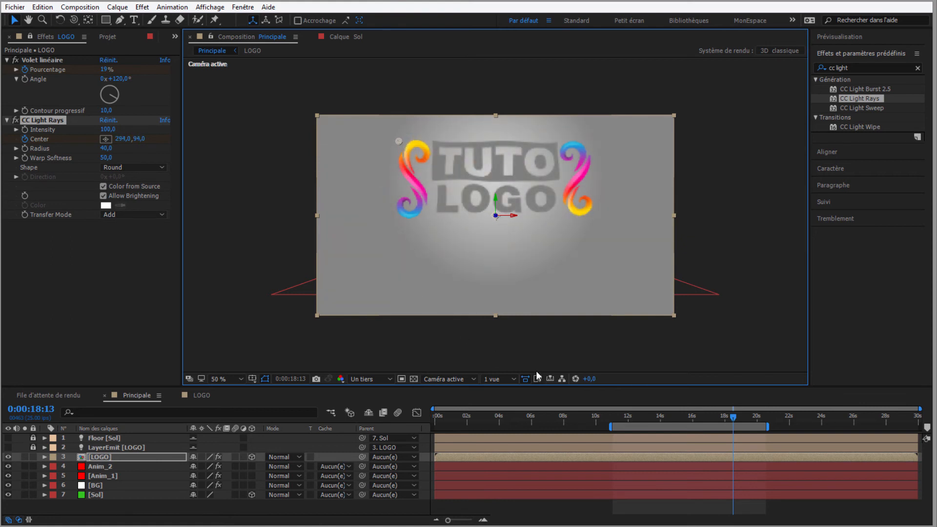
click(848, 36)
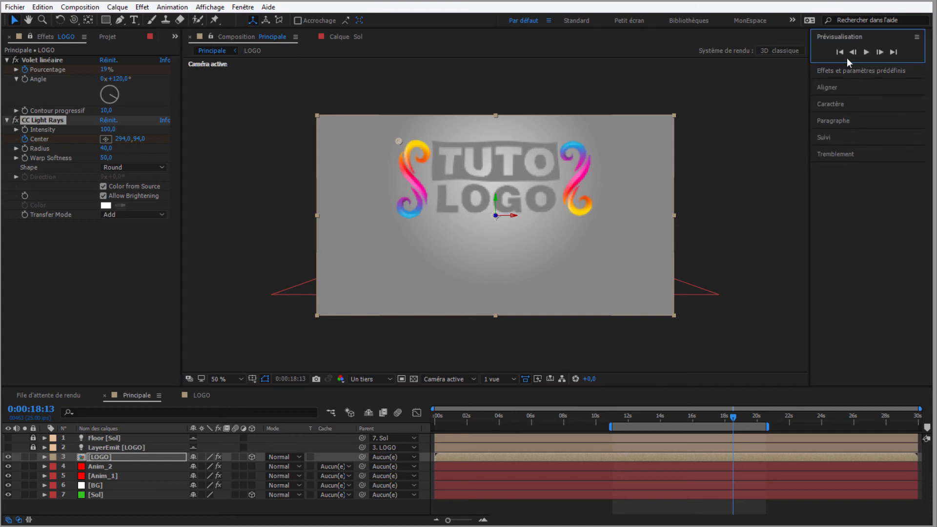
click(866, 52)
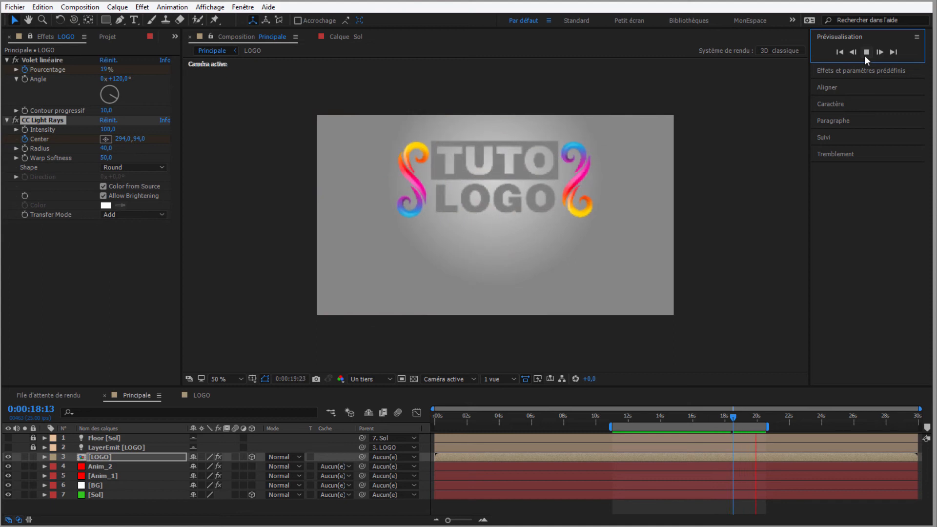
click(866, 51)
drag(613, 420, 740, 419)
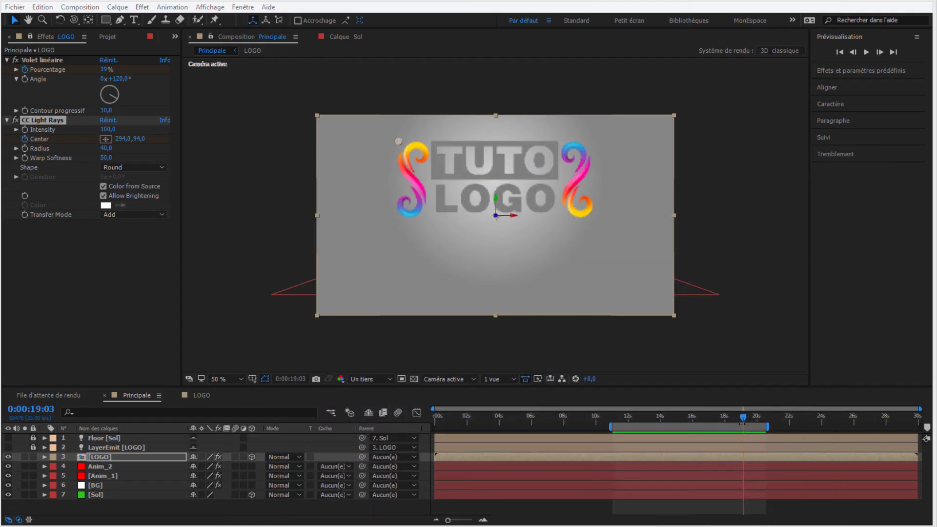
drag(743, 419, 709, 420)
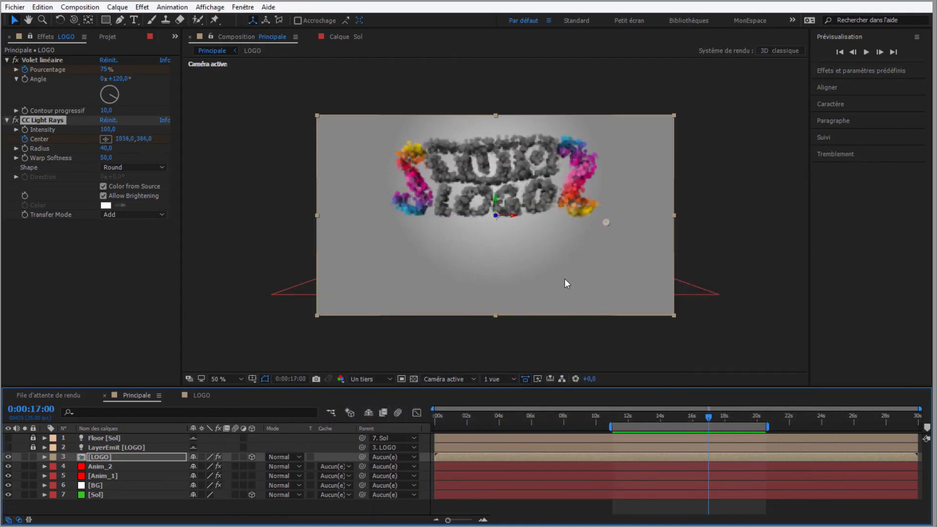
Step: Set the composition's preview resolution to Intégrale
click(362, 381)
click(362, 391)
click(369, 379)
click(379, 409)
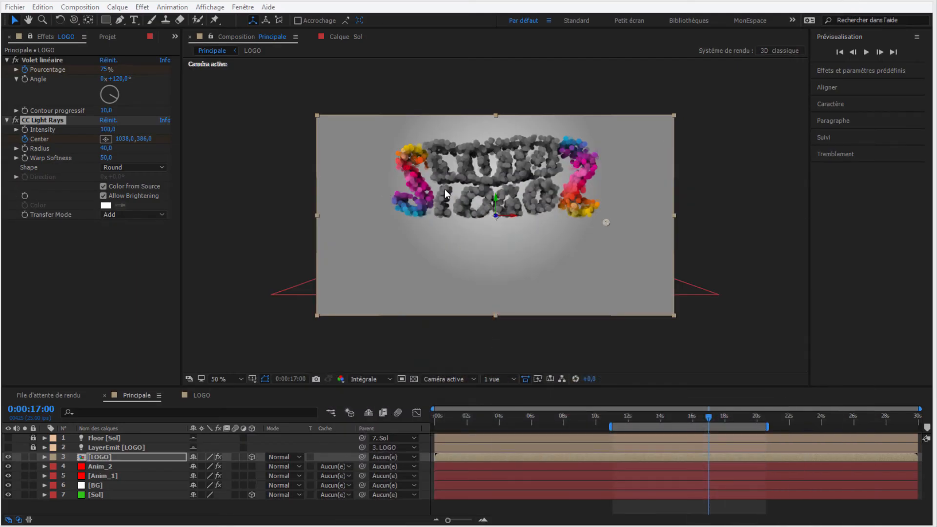
Step: Add a two-node camera with the 24 mm preset to the Principale composition
right_click(72, 440)
mouse_move(89, 324)
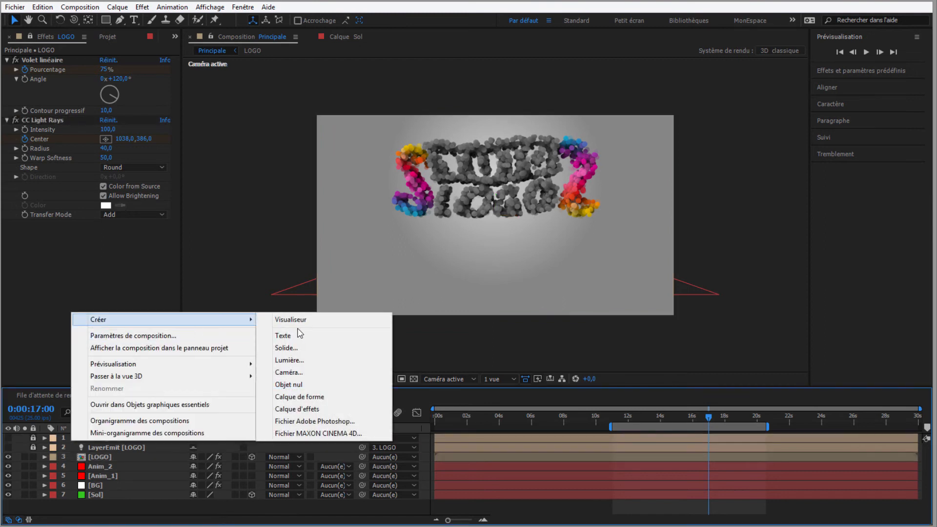
click(328, 373)
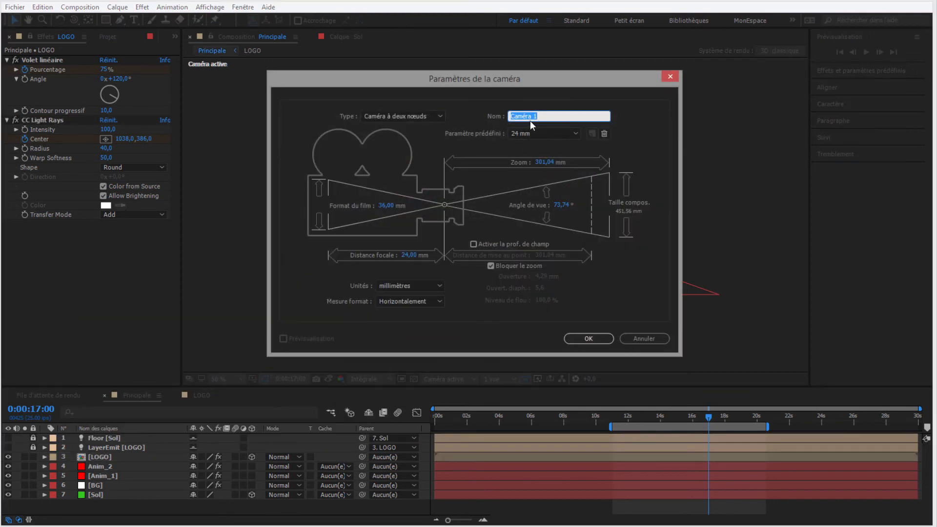
click(588, 339)
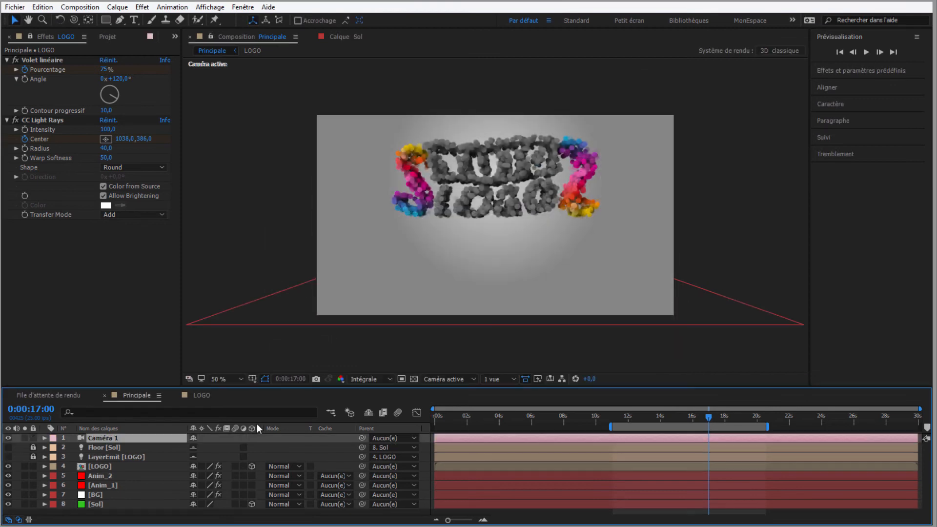
Step: Add a null object to Principale and parent the camera to it
right_click(68, 439)
mouse_move(98, 318)
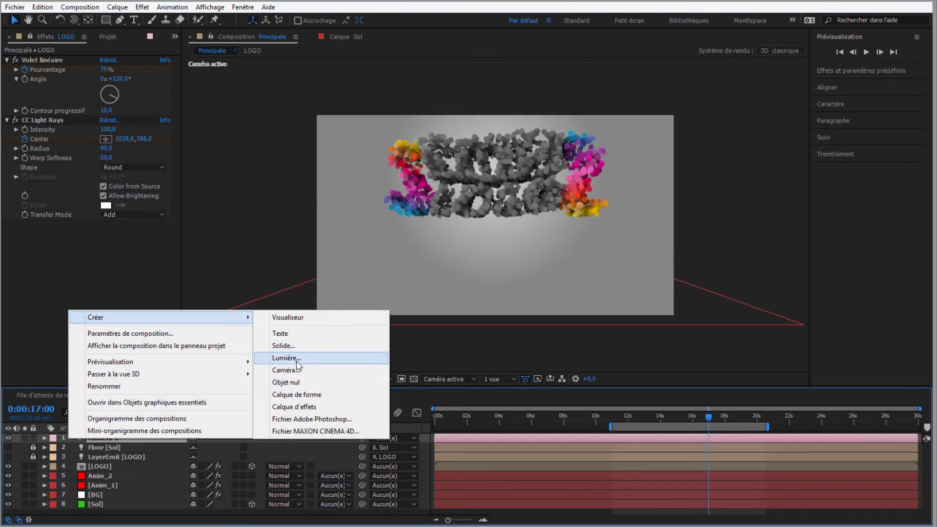
click(285, 383)
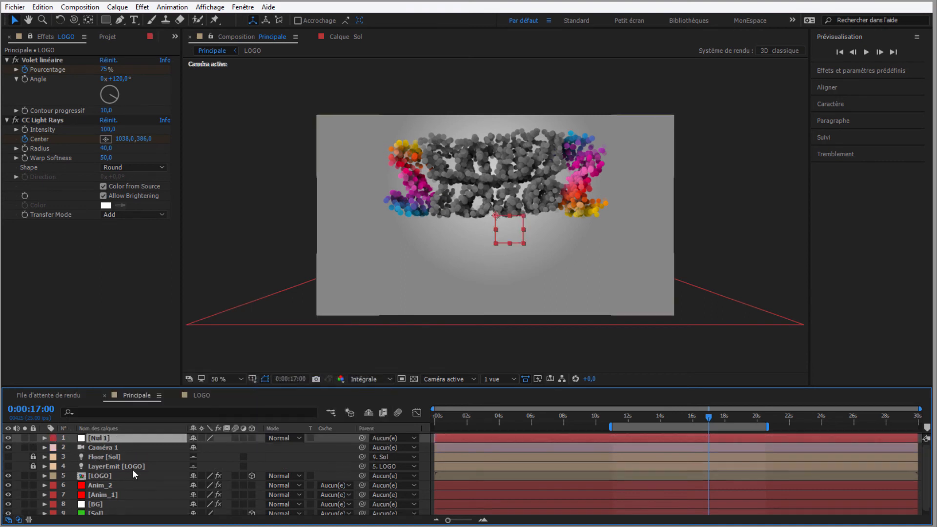
click(101, 448)
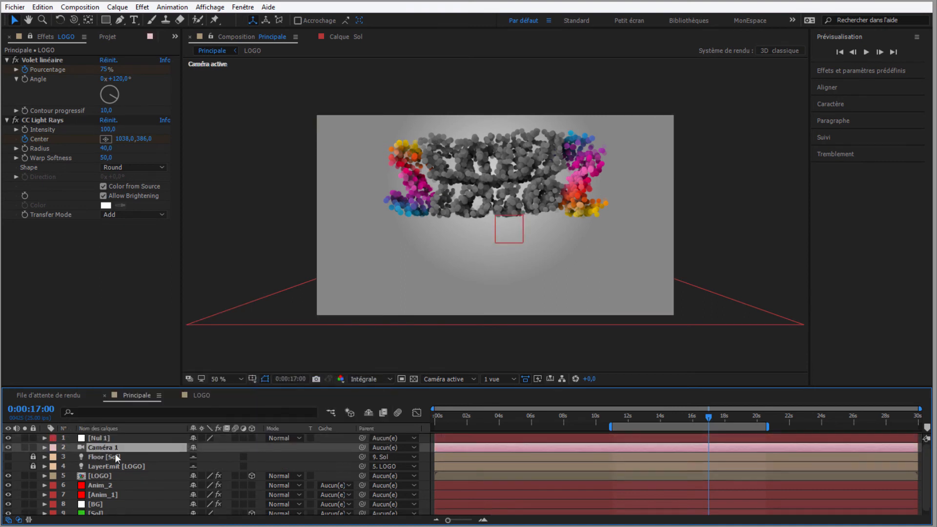
click(383, 448)
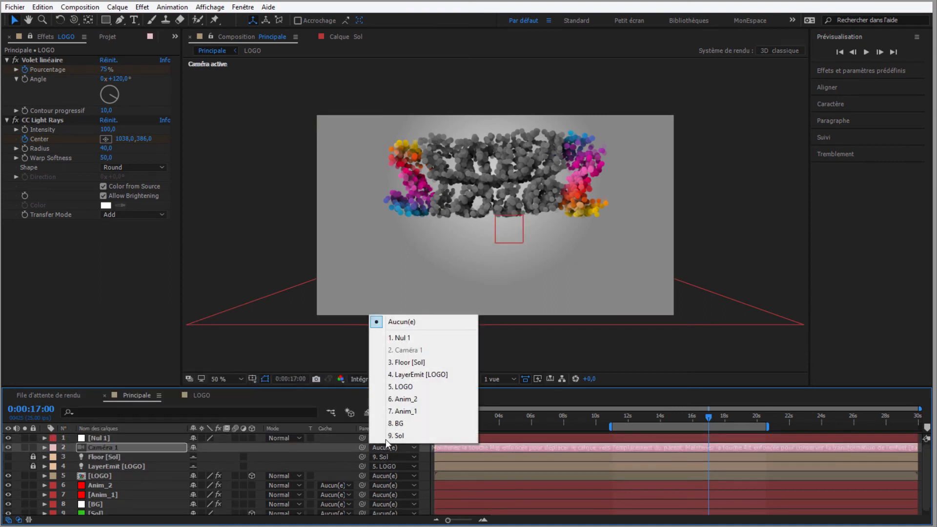
click(401, 338)
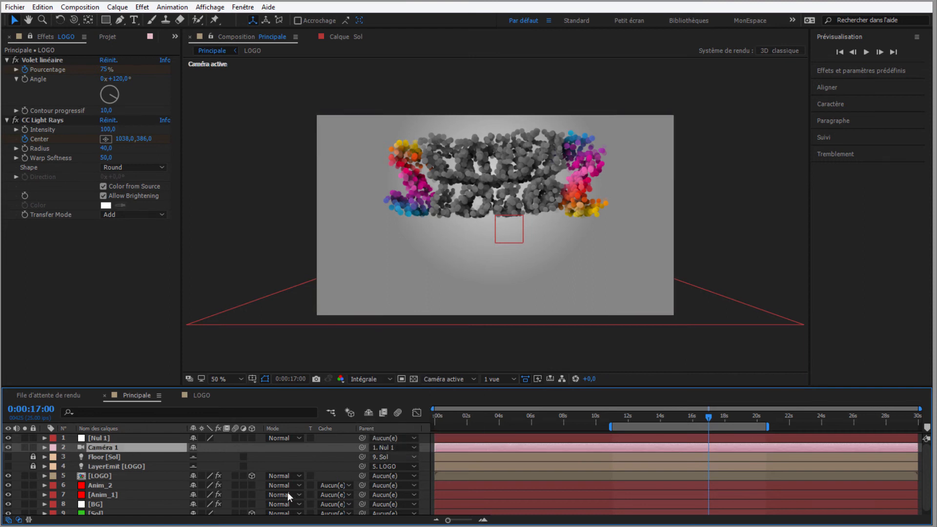
Step: Toggle the timeline's layer switches and modes columns to show how they hide and reappear
click(9, 520)
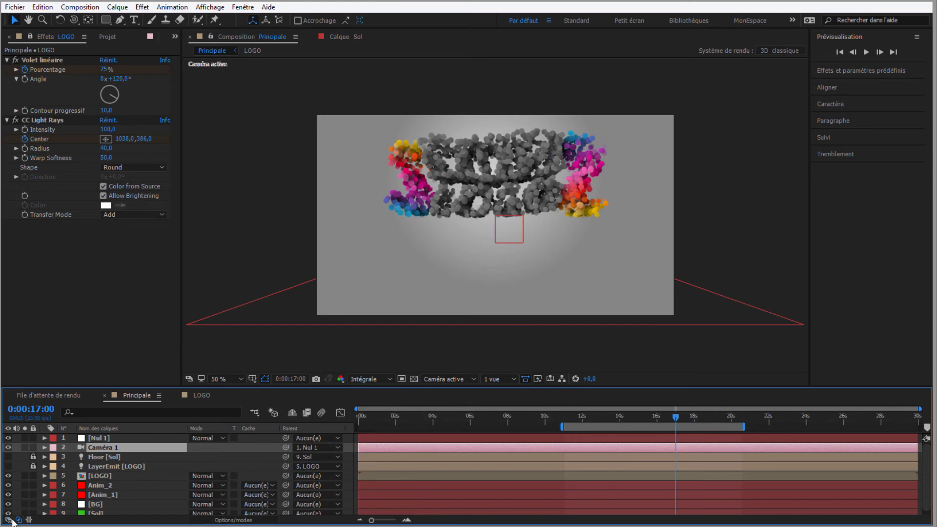
click(19, 520)
click(19, 521)
click(8, 520)
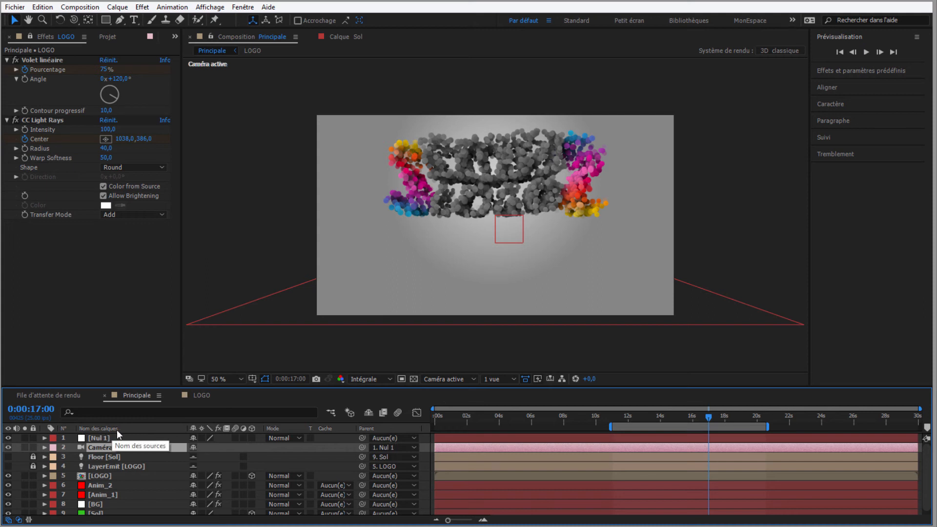
Step: Check which columns the timeline can display, and show source names instead of layer names
right_click(154, 427)
mouse_move(180, 462)
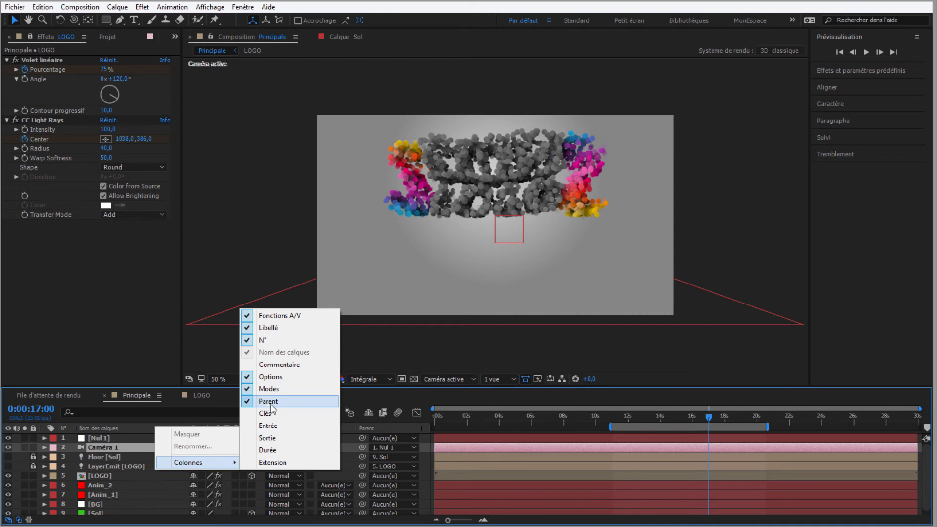
click(142, 430)
click(142, 431)
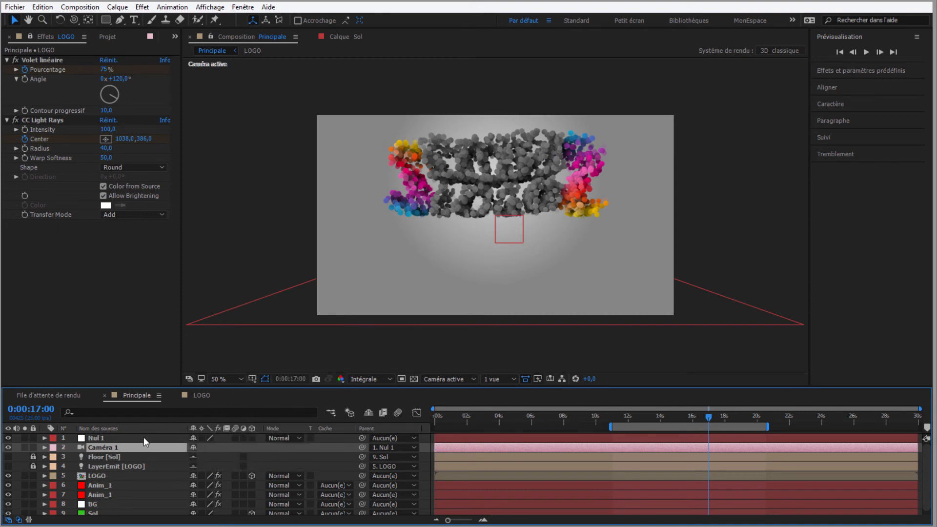
Step: Lower the preview resolution to Un tiers and check the logo at 0:00:19:13
click(106, 440)
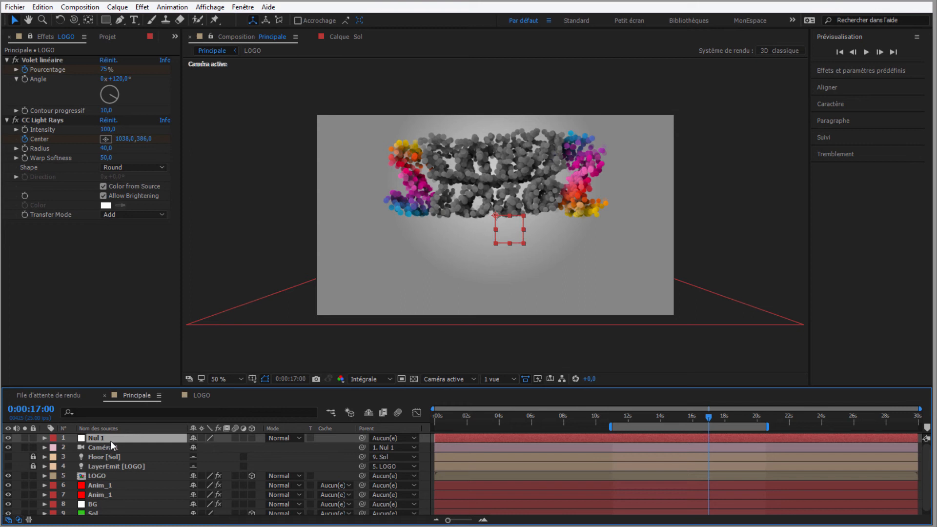
drag(707, 417, 741, 416)
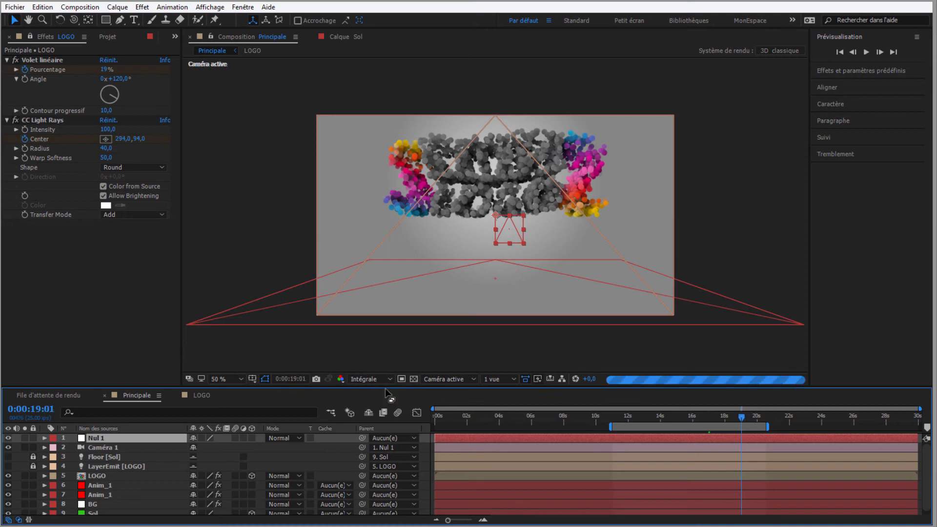
click(368, 379)
click(378, 433)
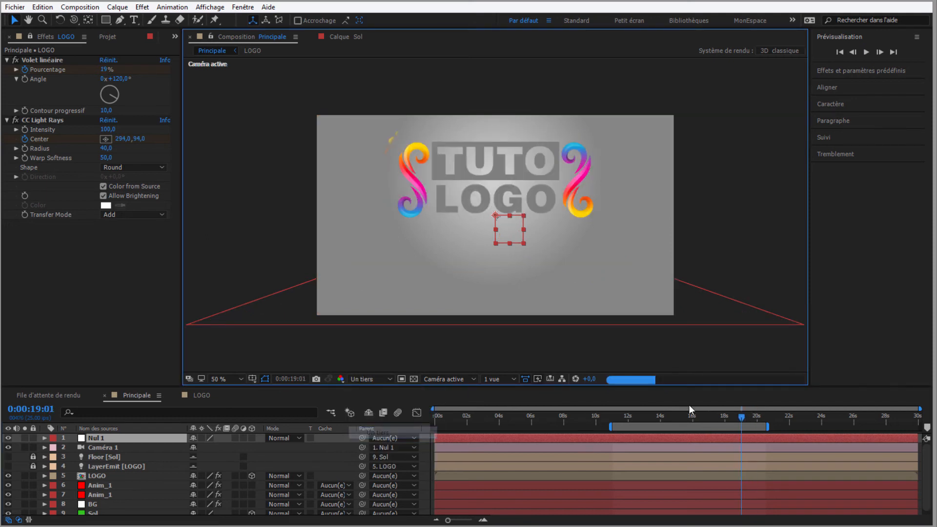
drag(741, 418, 749, 417)
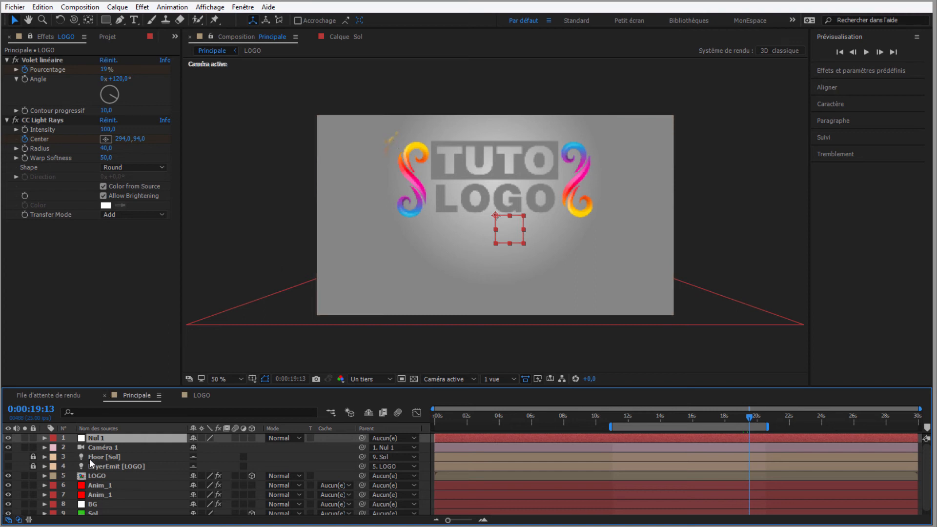
Step: Reveal the LOGO layer's keyframes and set its Volet linéaire Pourcentage keyframe at 0:00:18:12 to 15 %
click(95, 474)
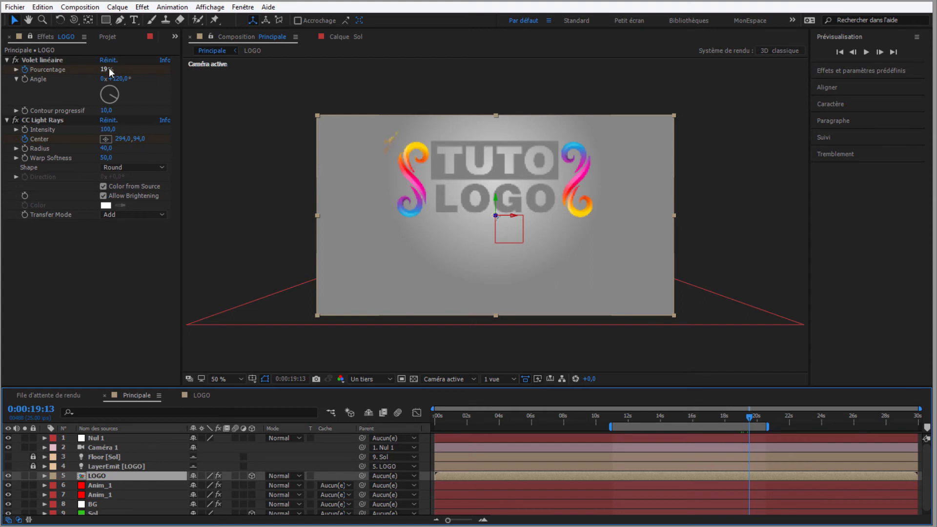
drag(110, 68, 102, 69)
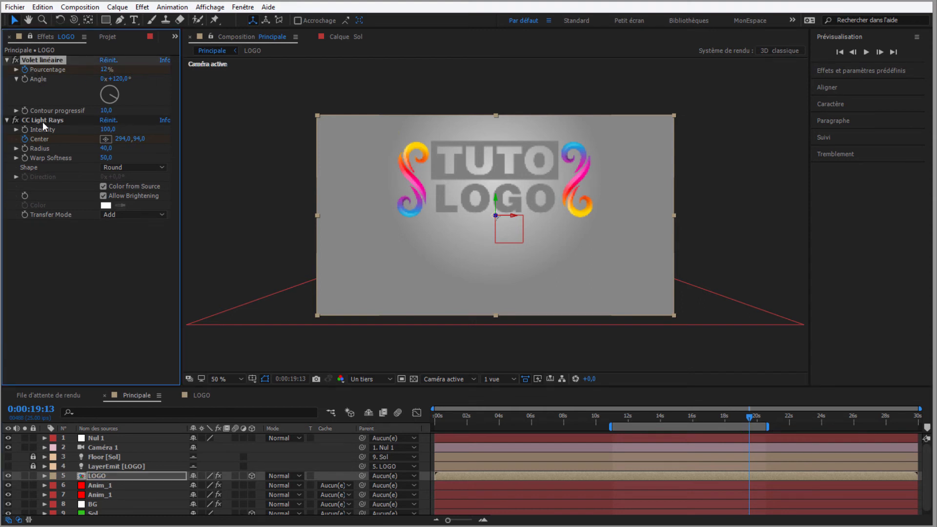
click(94, 478)
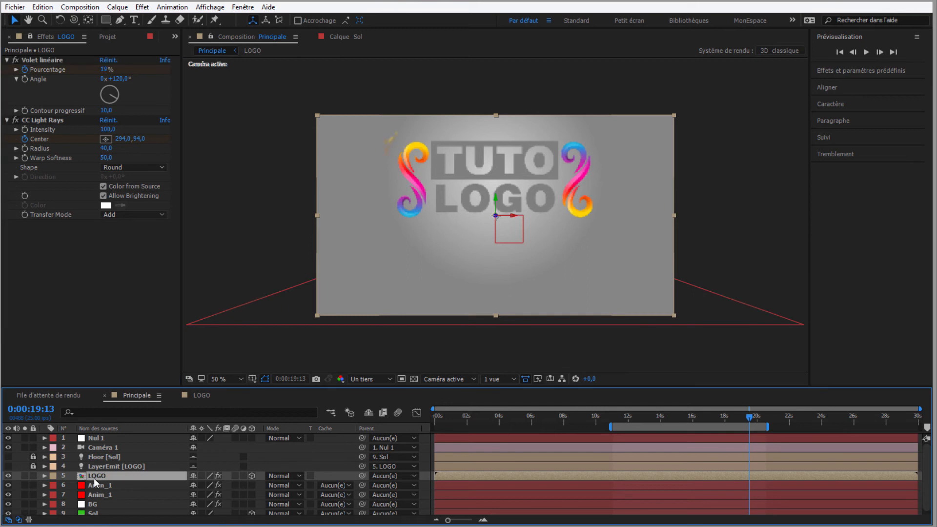
key(u)
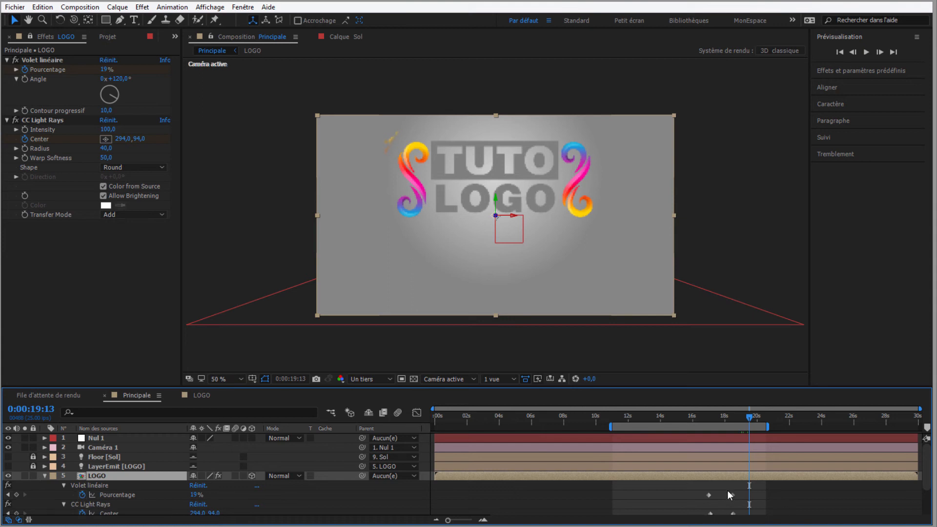
click(8, 495)
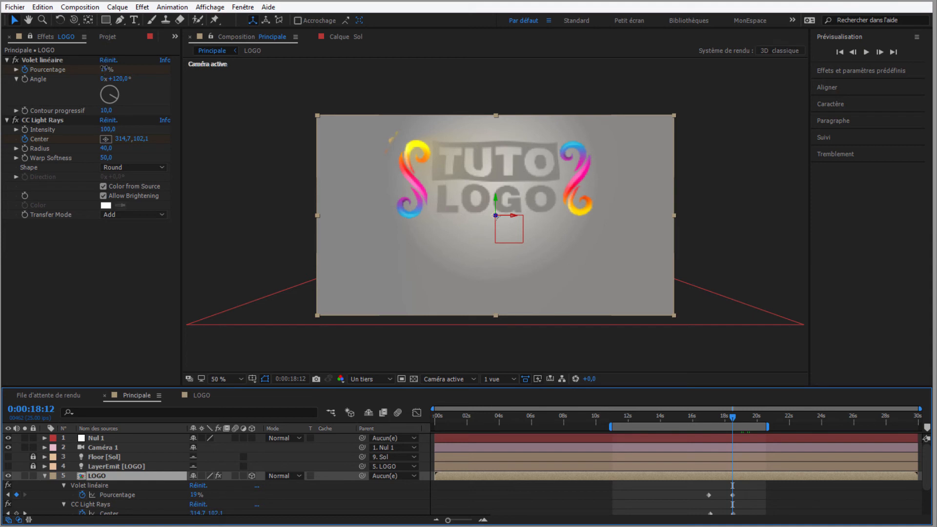
drag(103, 68, 103, 68)
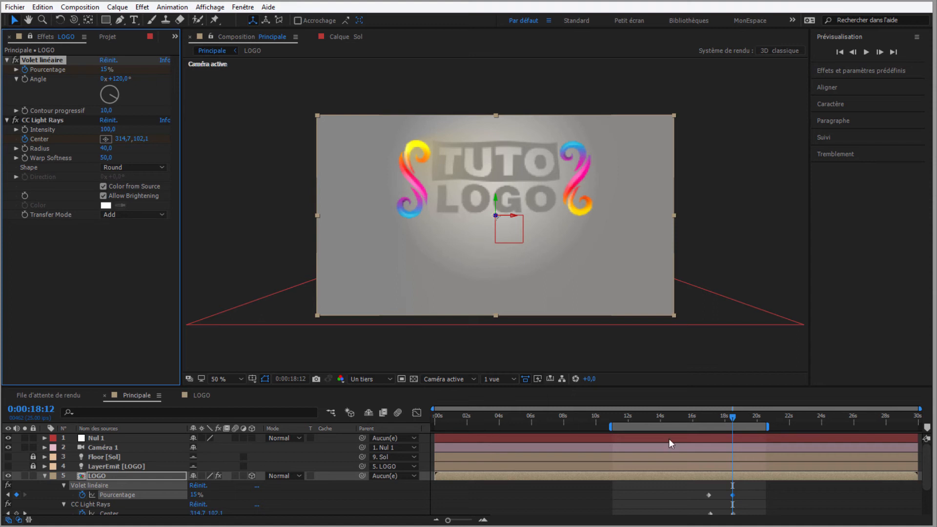
drag(729, 418, 756, 418)
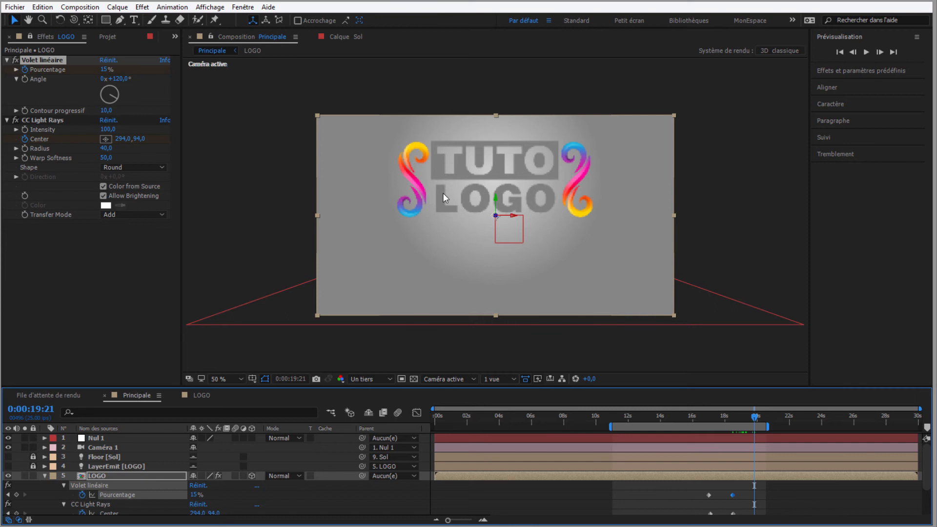
Step: Make the Nul 1 layer 3D and keyframe its Rotation Y at 0° at 0:00:18:12
click(96, 438)
drag(755, 422, 733, 416)
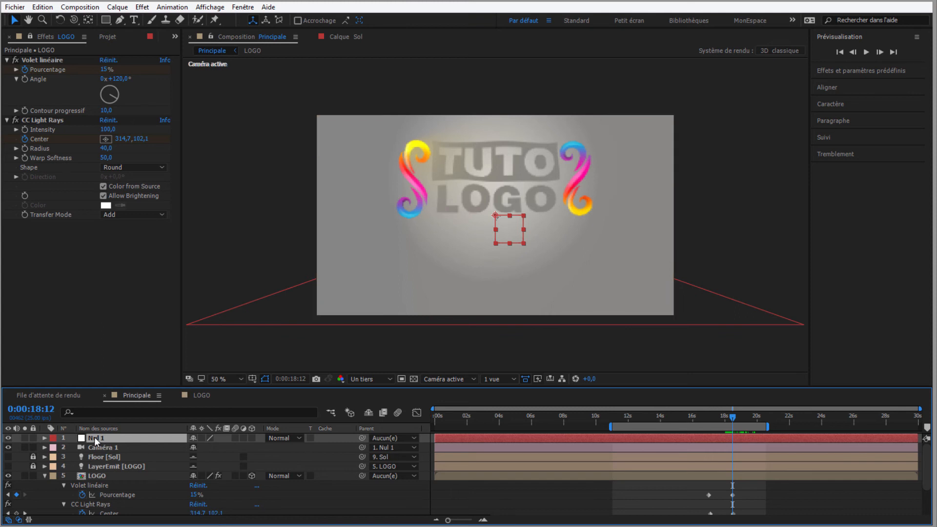
key(r)
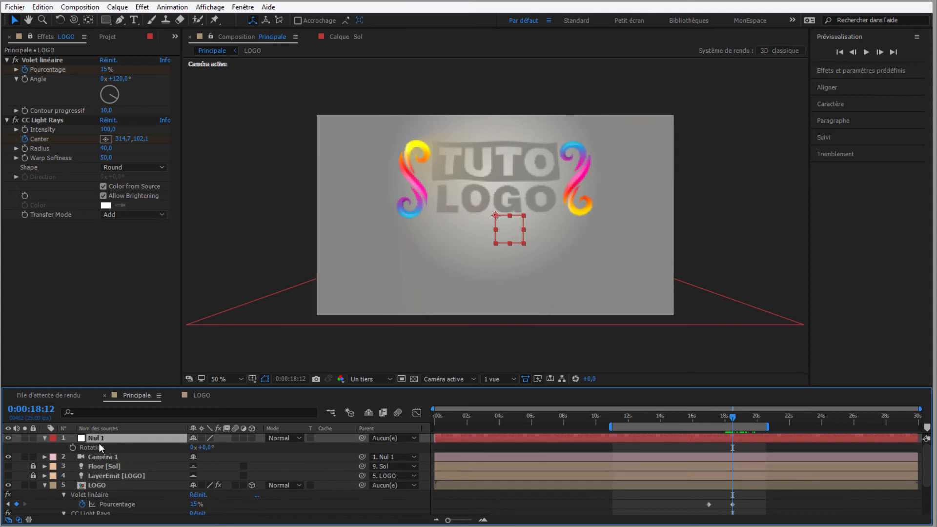
click(251, 438)
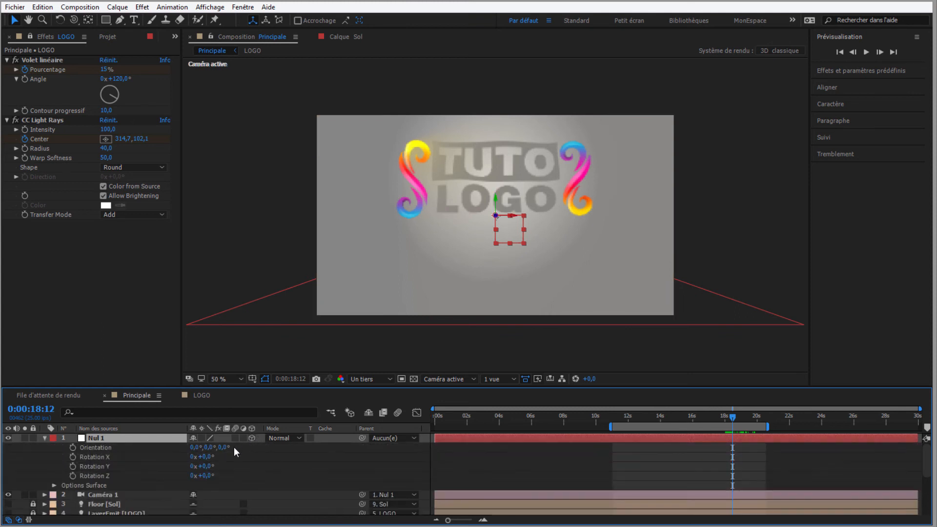
click(73, 468)
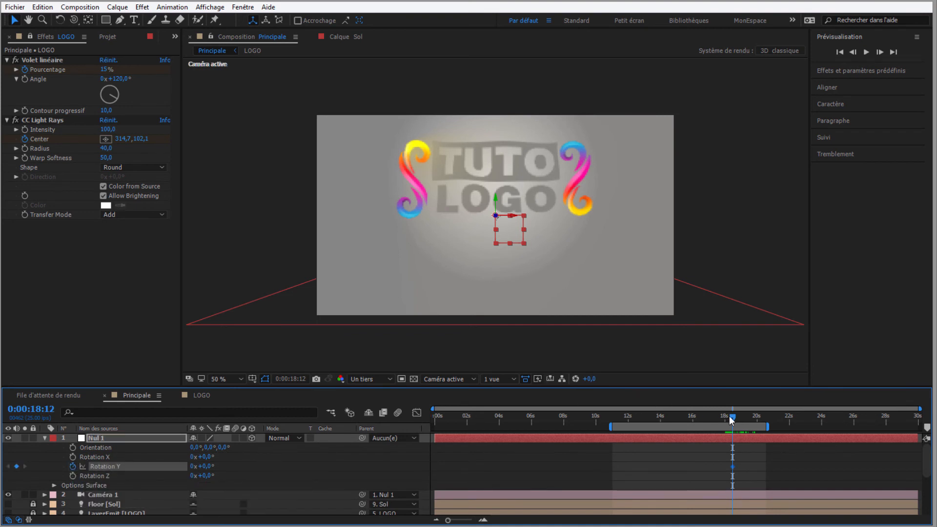
Step: At 0:00:11:01, keyframe Nul 1's Rotation Y at -45° and preview the camera move
drag(734, 420, 616, 418)
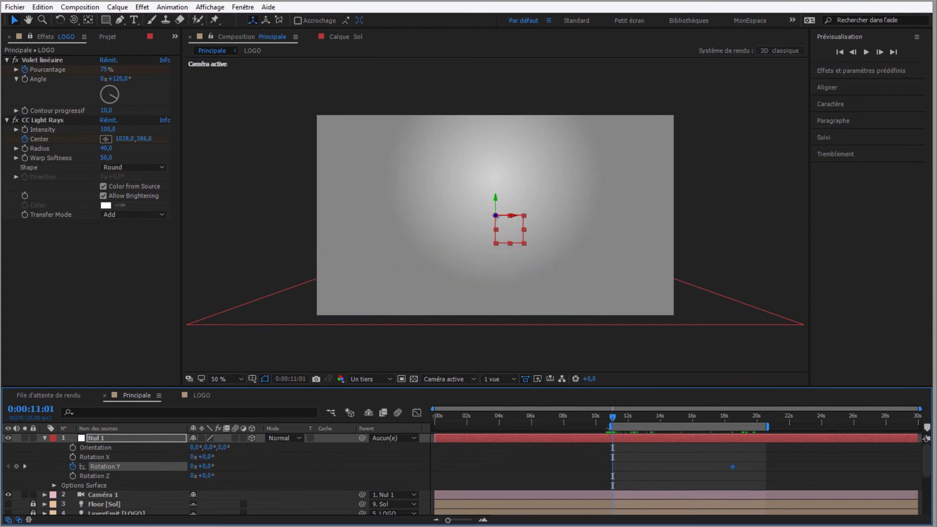
drag(202, 467, 183, 471)
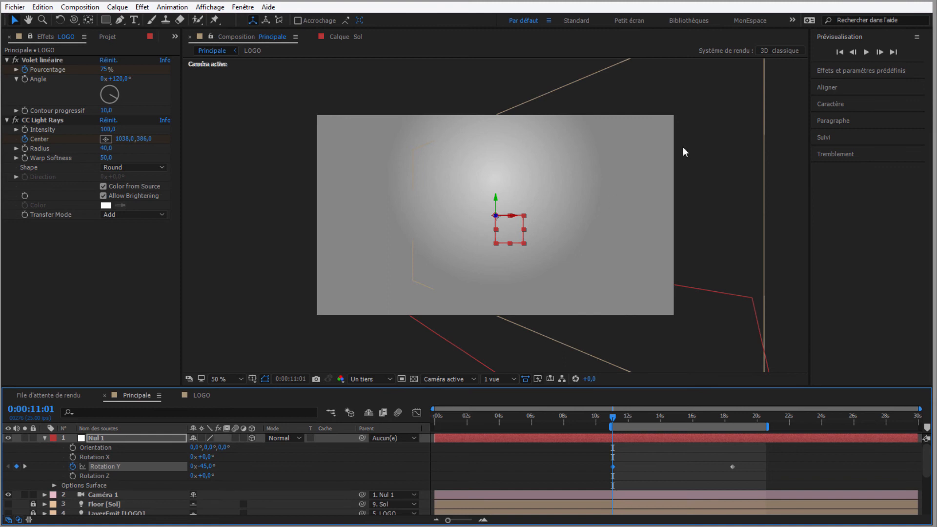
click(867, 52)
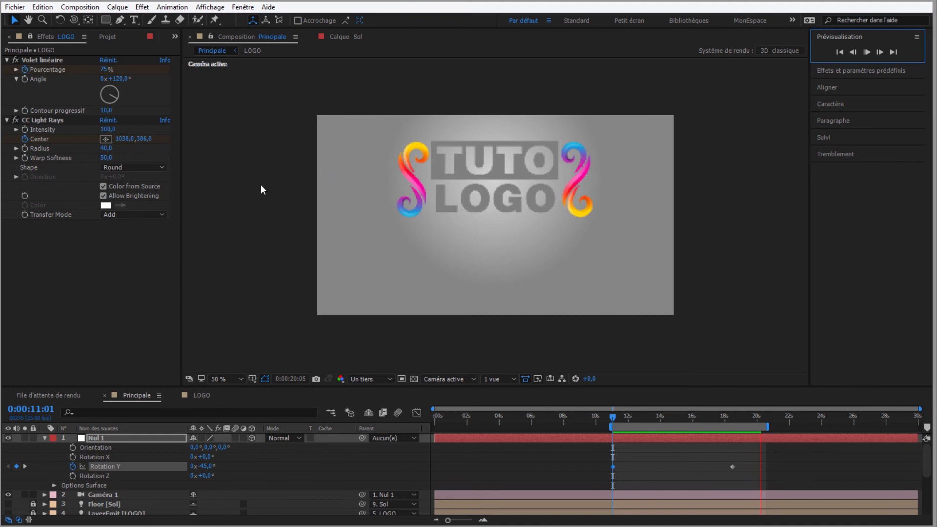
key(space)
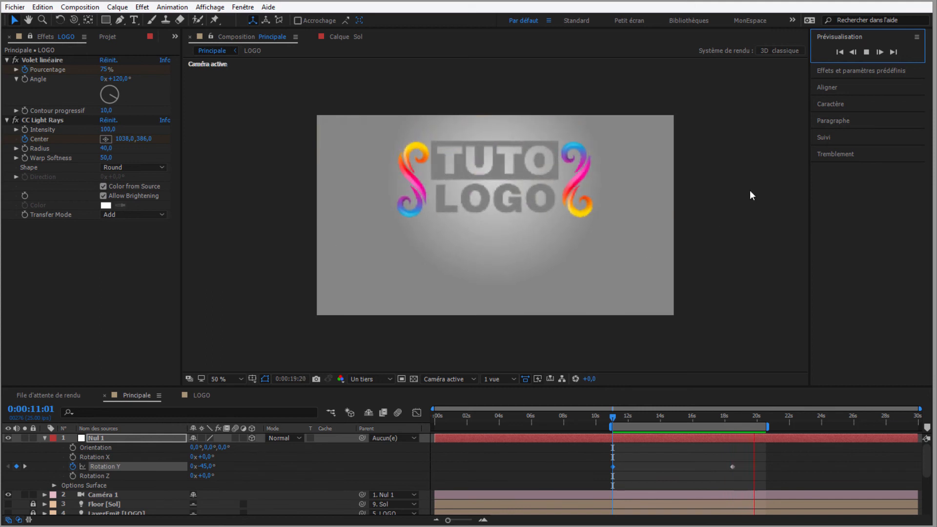
Step: Replay the animation from 0:00:11:15 with the preview resolution set to Intégrale
click(868, 54)
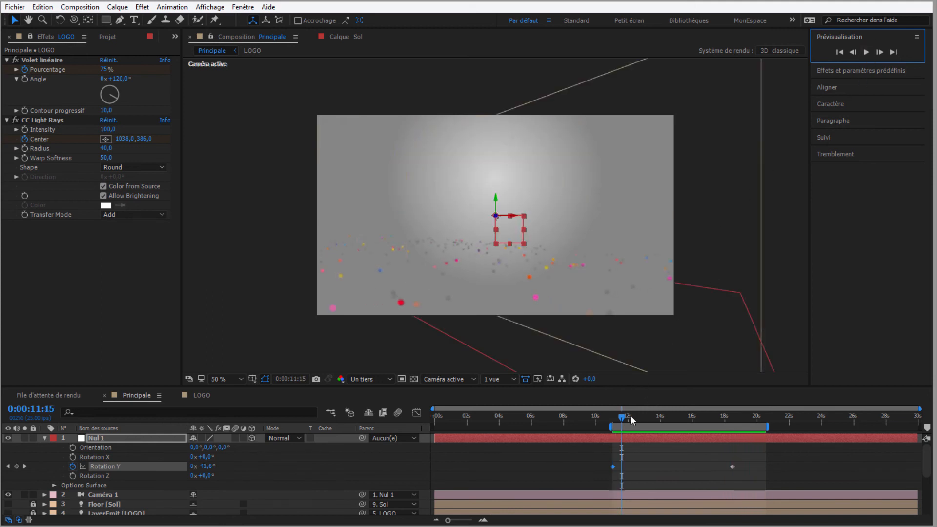
click(868, 52)
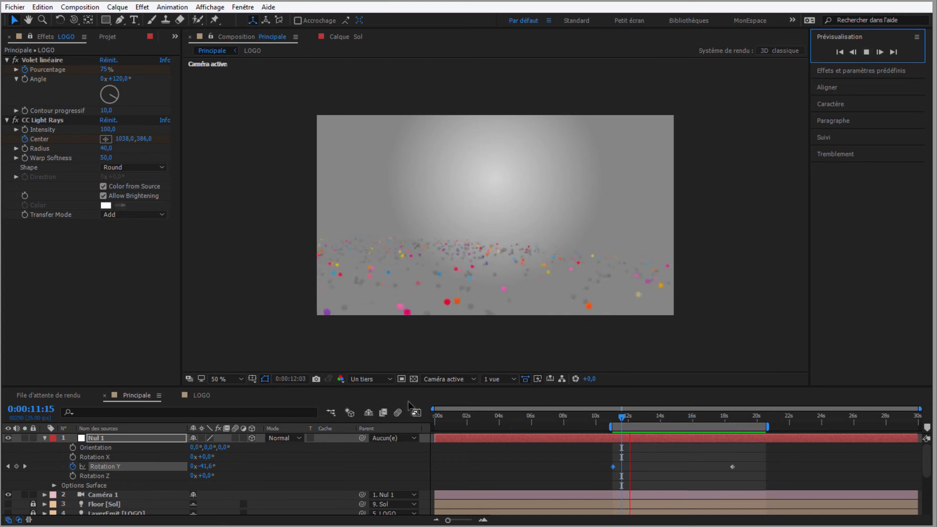
click(370, 381)
click(372, 406)
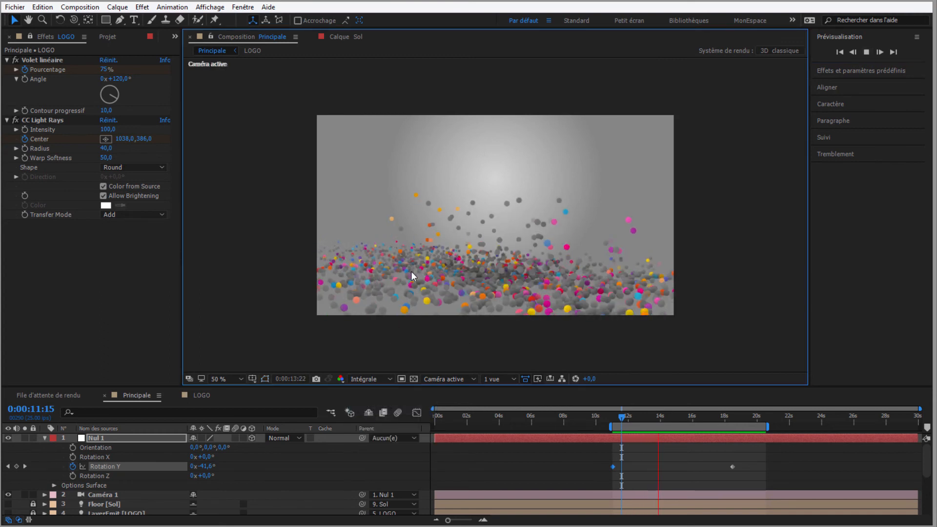
Step: Return the timeline to layer names by opening layer 6's name for editing, and keep it as Anim_2
scroll(98, 497, down, 3)
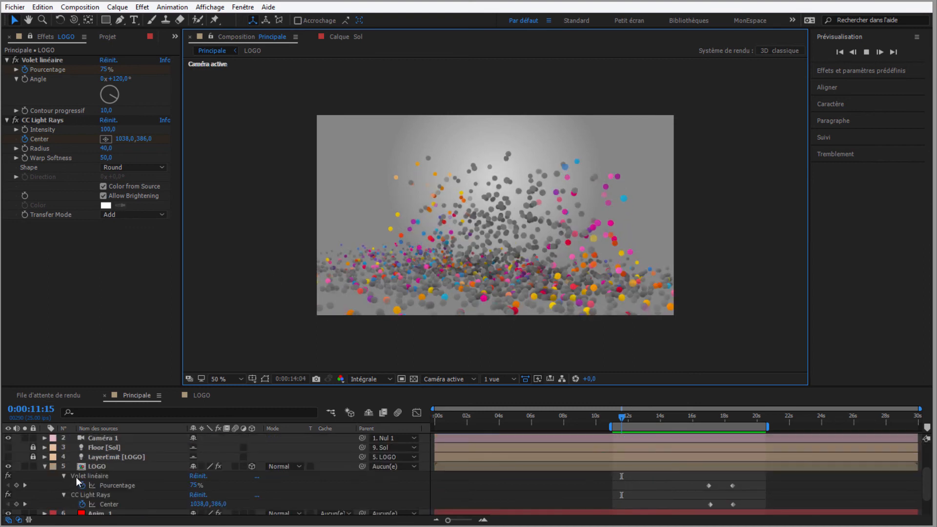
scroll(100, 501, down, 3)
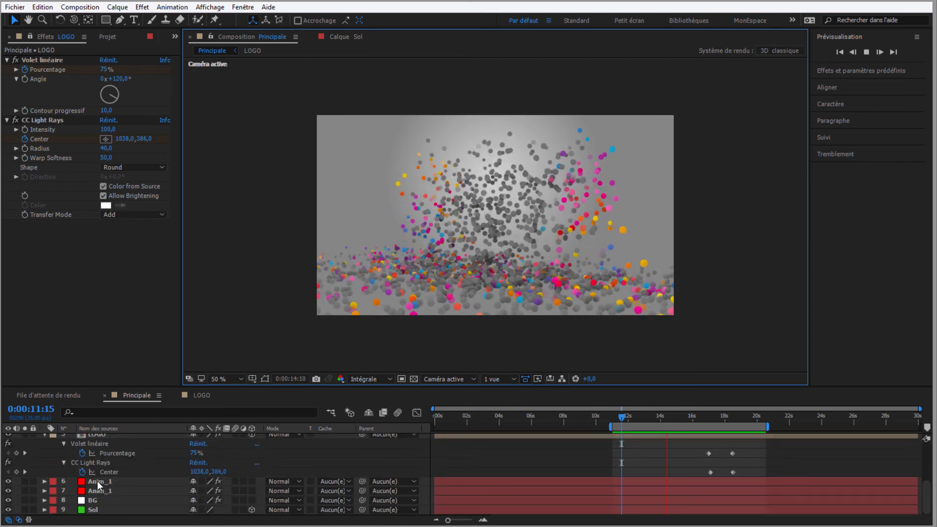
click(97, 481)
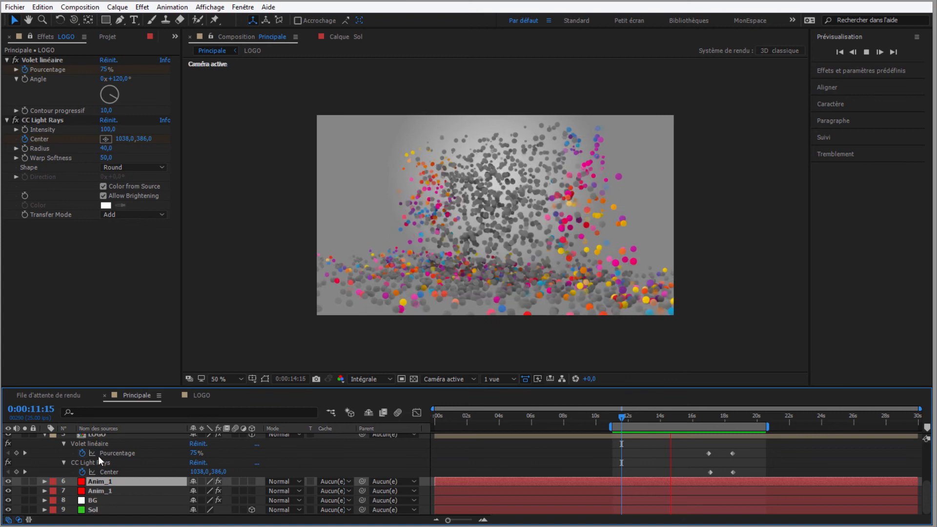
key(Return)
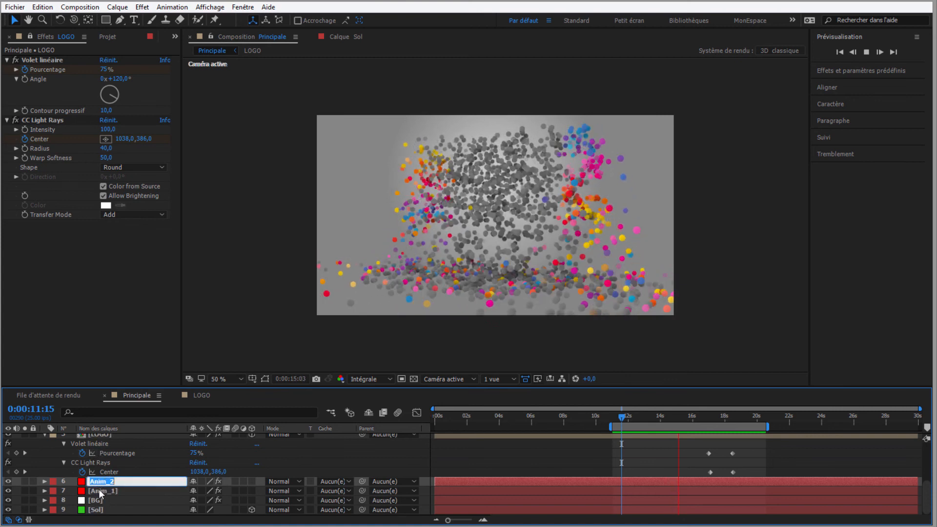
click(96, 483)
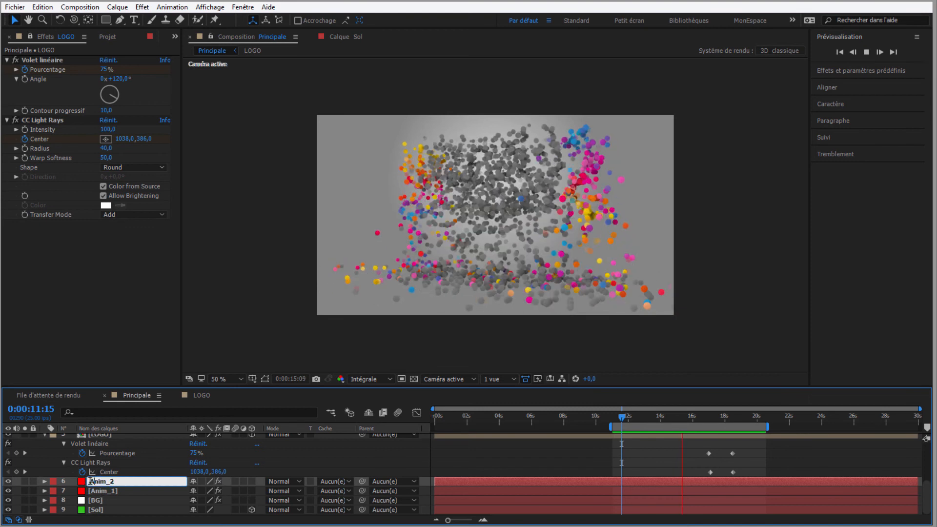
key(Return)
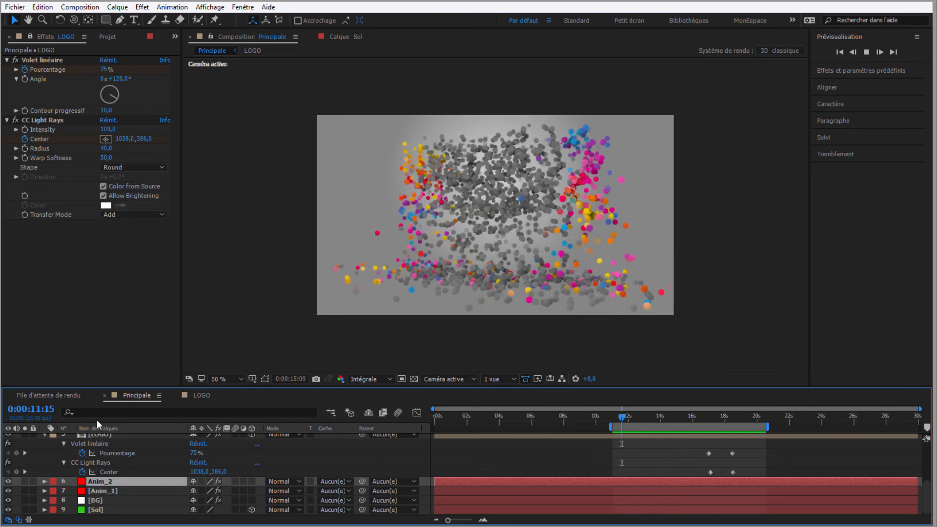
Step: Collapse the LOGO layer's Volet linéaire and CC Light Rays effects, and unlock the effects display so it follows the selected layer
click(7, 61)
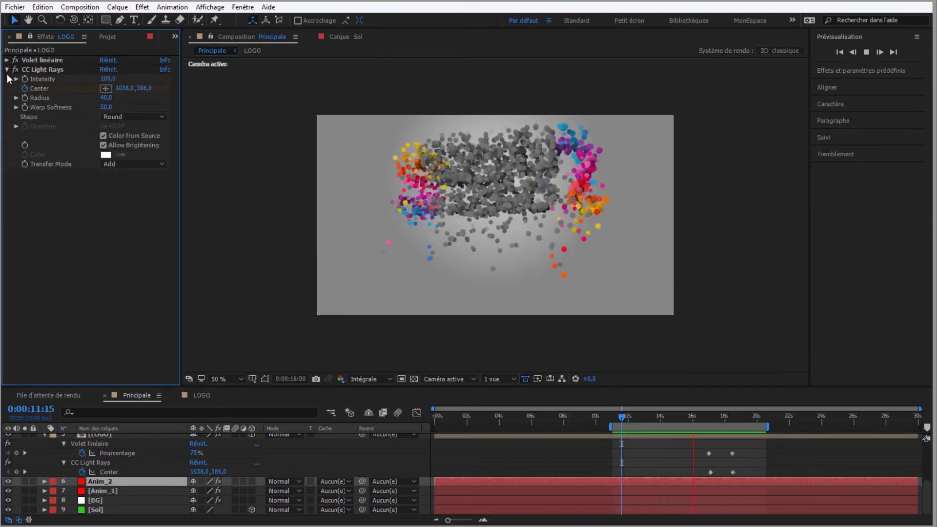
click(7, 70)
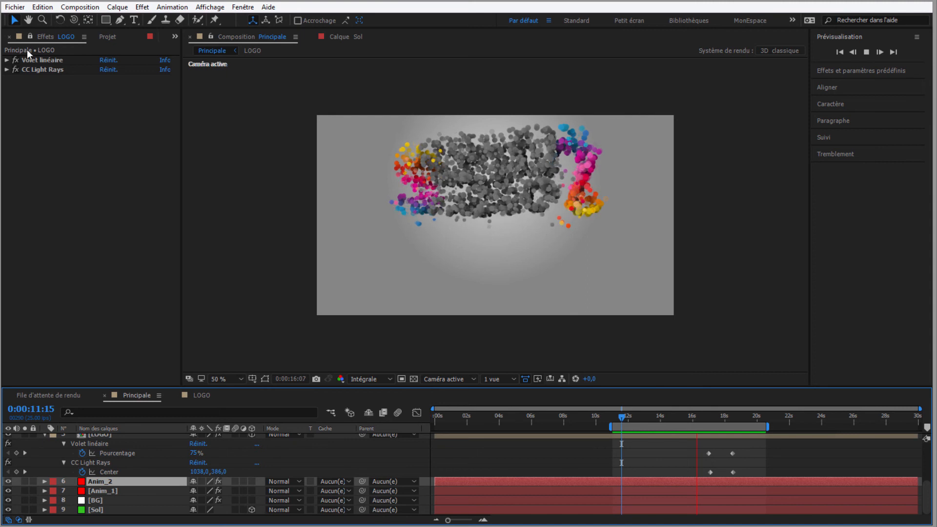
click(97, 491)
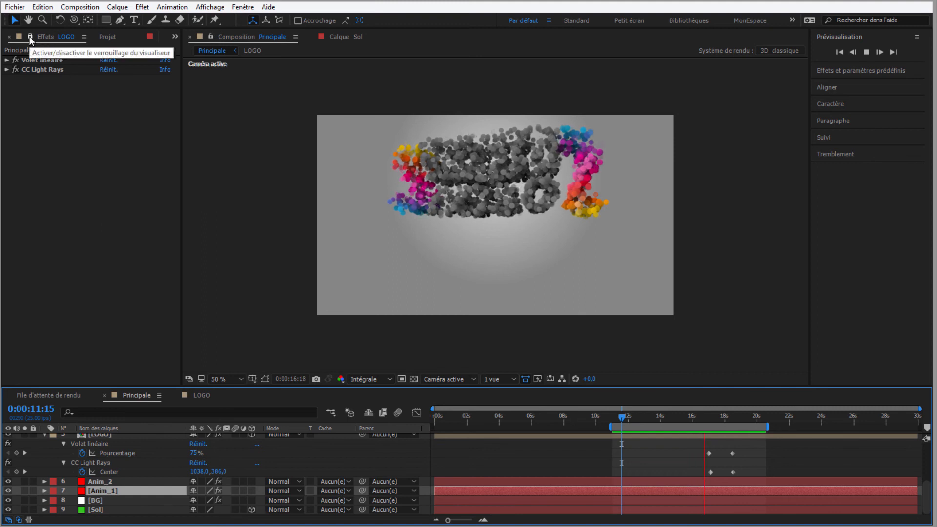
click(101, 481)
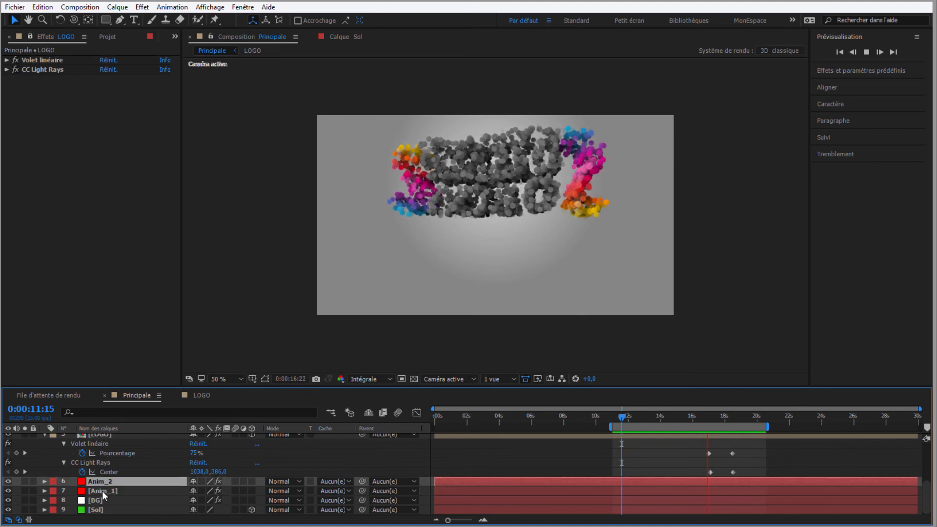
click(101, 488)
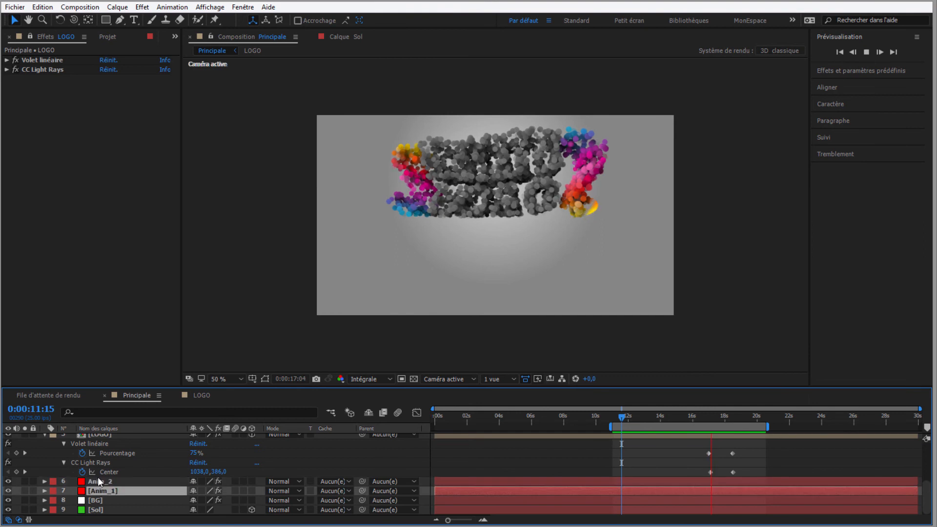
click(100, 481)
click(101, 480)
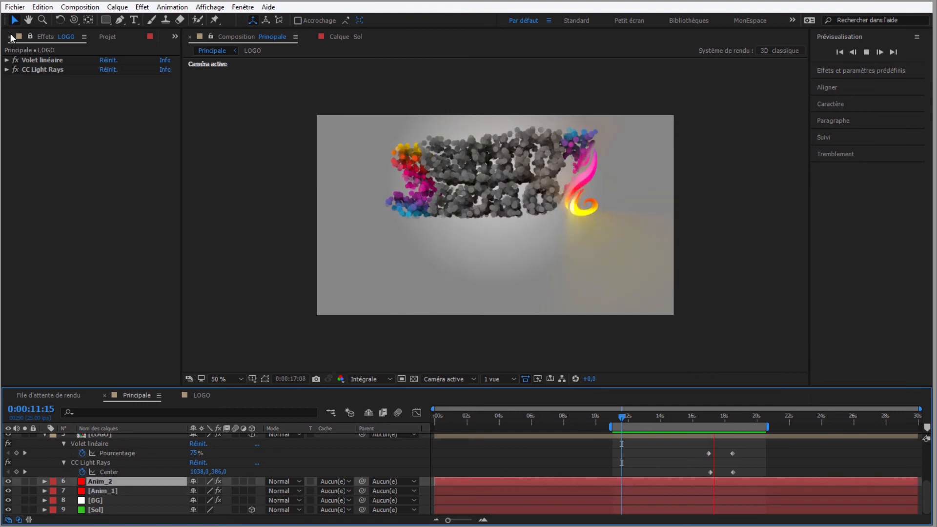
click(29, 36)
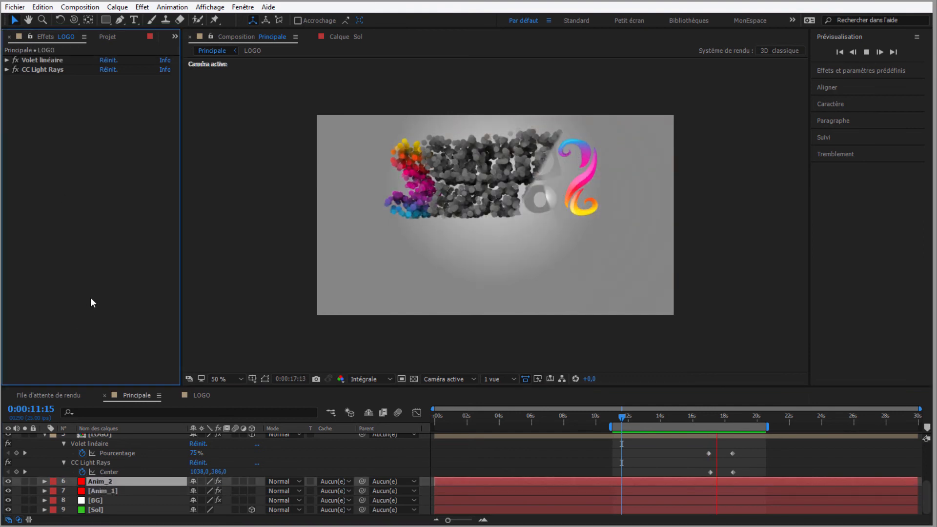
click(118, 481)
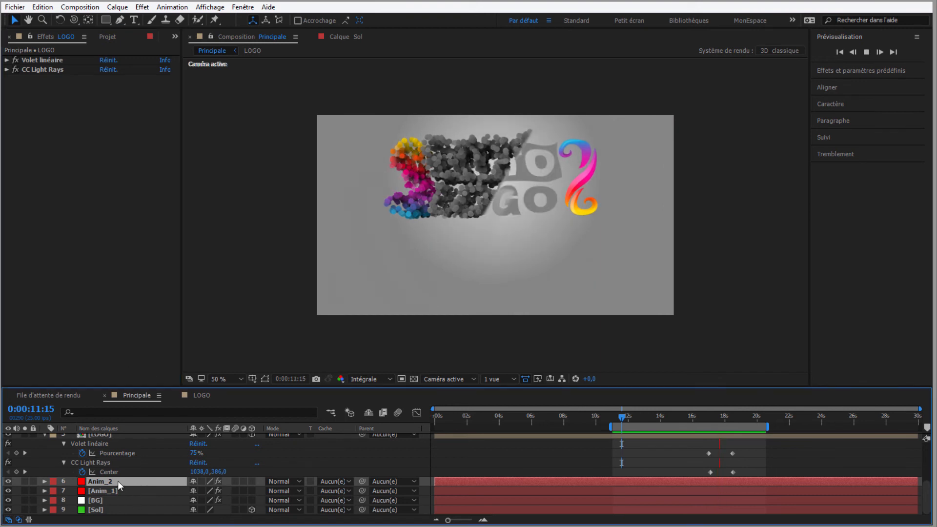
click(104, 484)
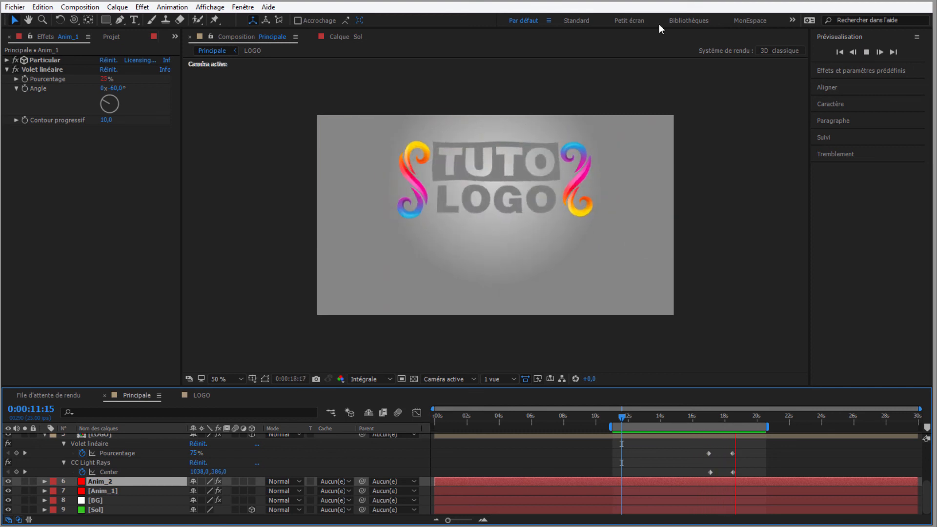
Step: Stop the playback and examine Anim_1's Particular settings under Particle (Master) alongside its particles at 0:00:15:11
click(867, 52)
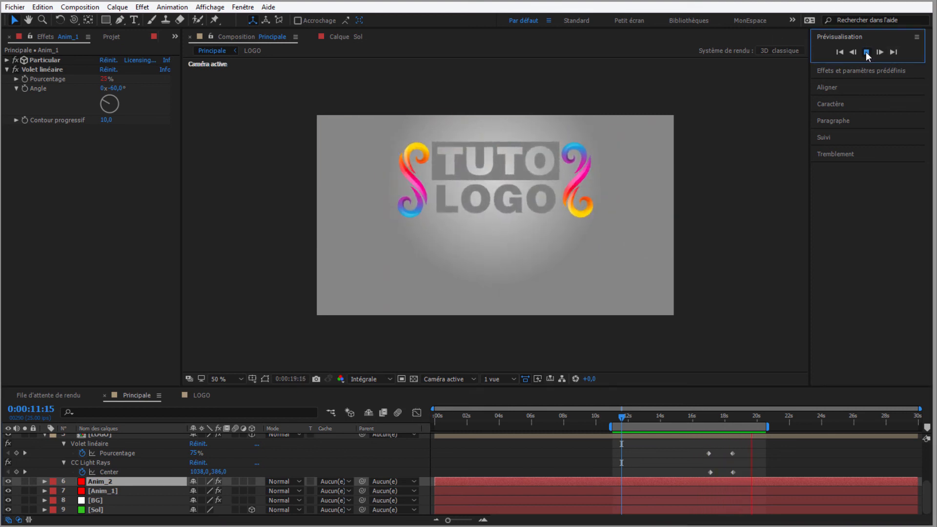
click(95, 483)
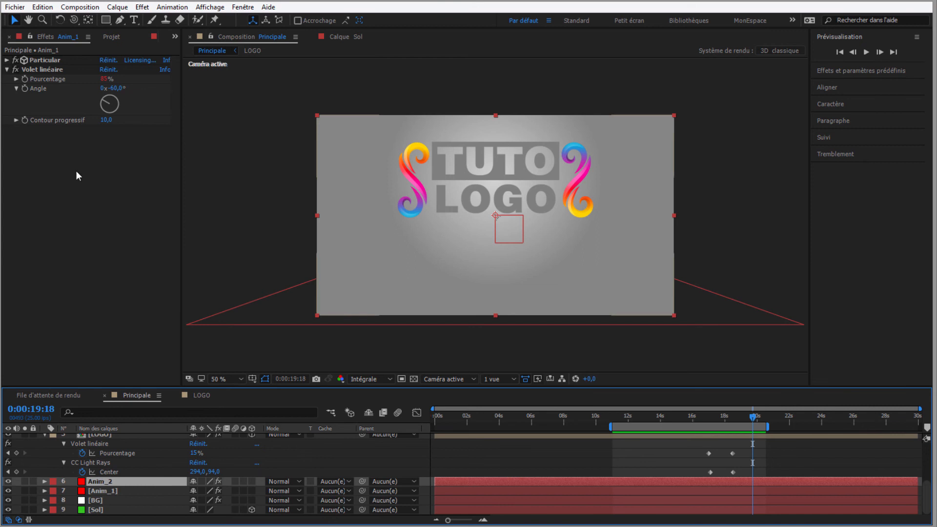
click(27, 60)
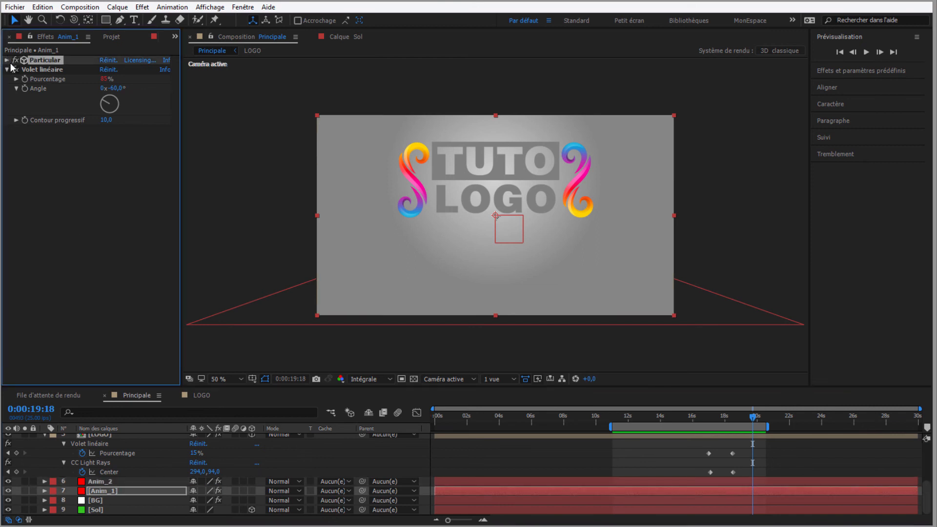
click(7, 60)
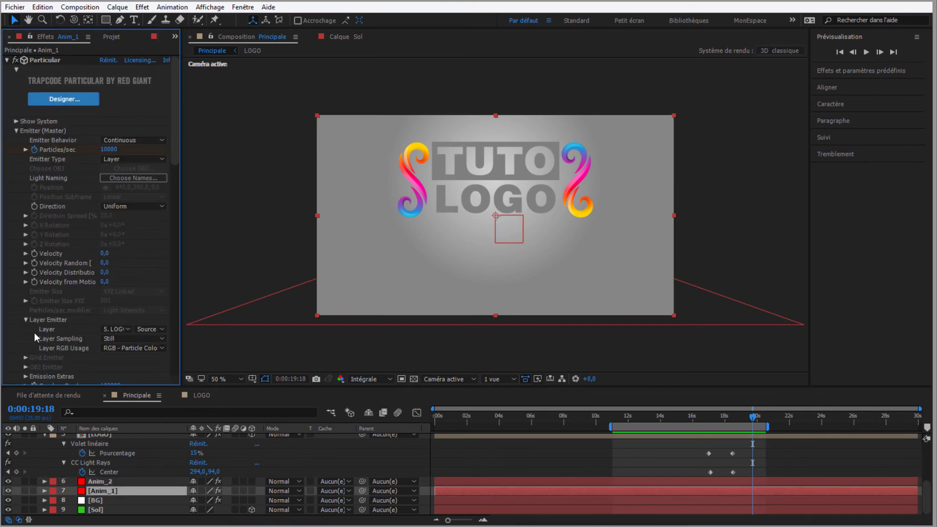
click(16, 130)
click(17, 141)
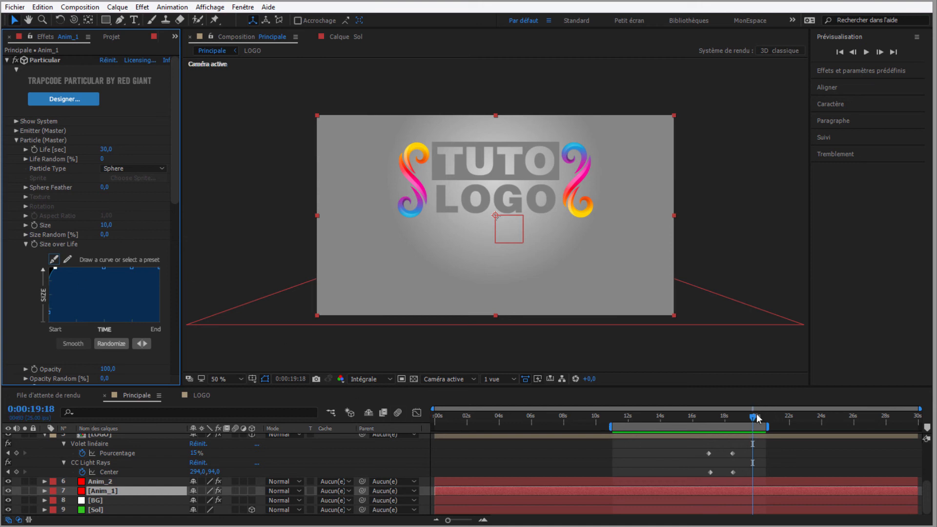
drag(754, 417, 691, 432)
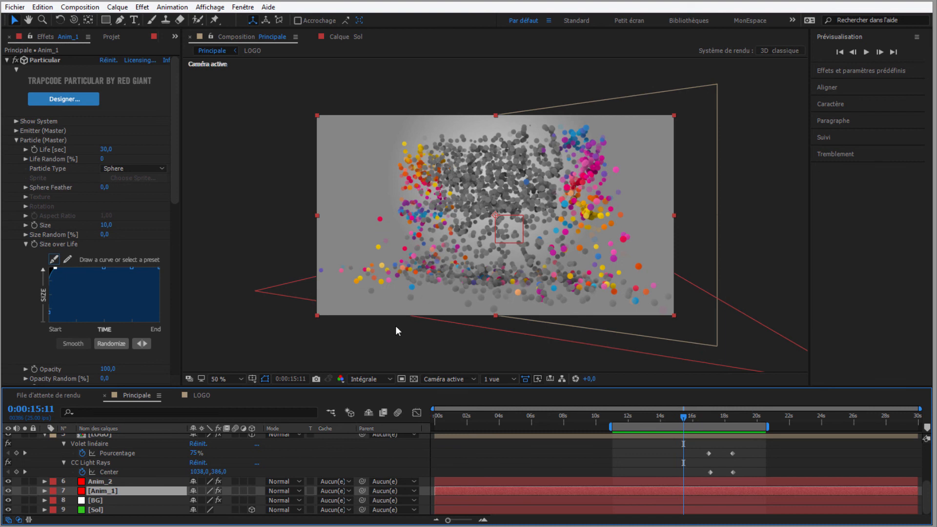
Step: Create a composition-sized black solid named Sphere directly above the Anim_2 layer
click(93, 483)
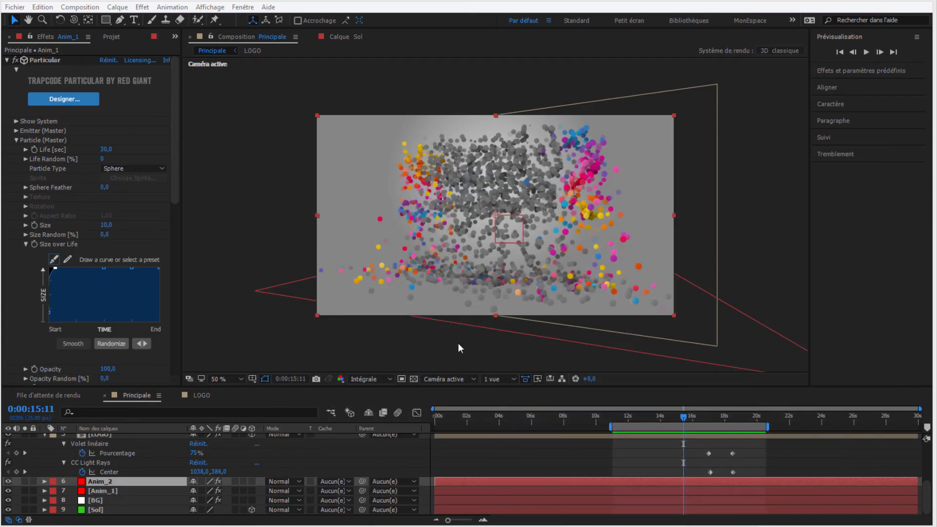
right_click(44, 472)
mouse_move(66, 350)
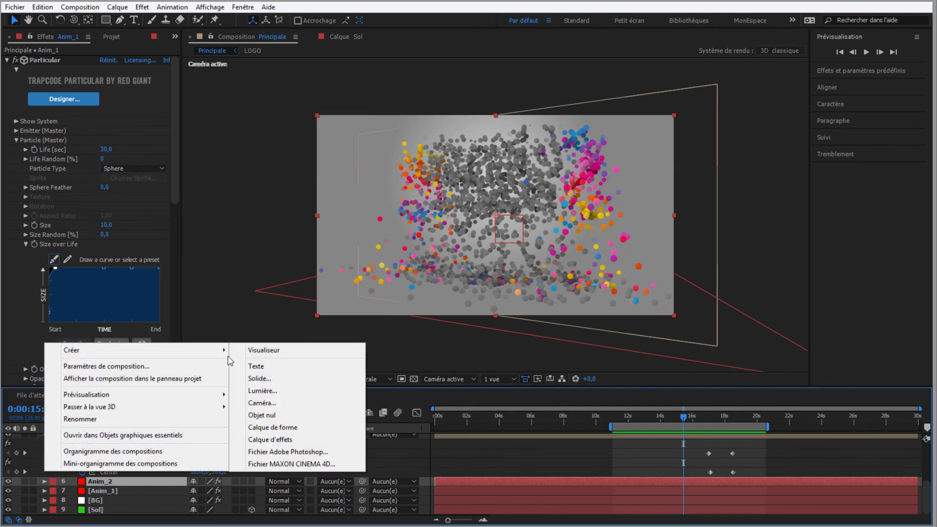
click(260, 378)
text(Sphere)
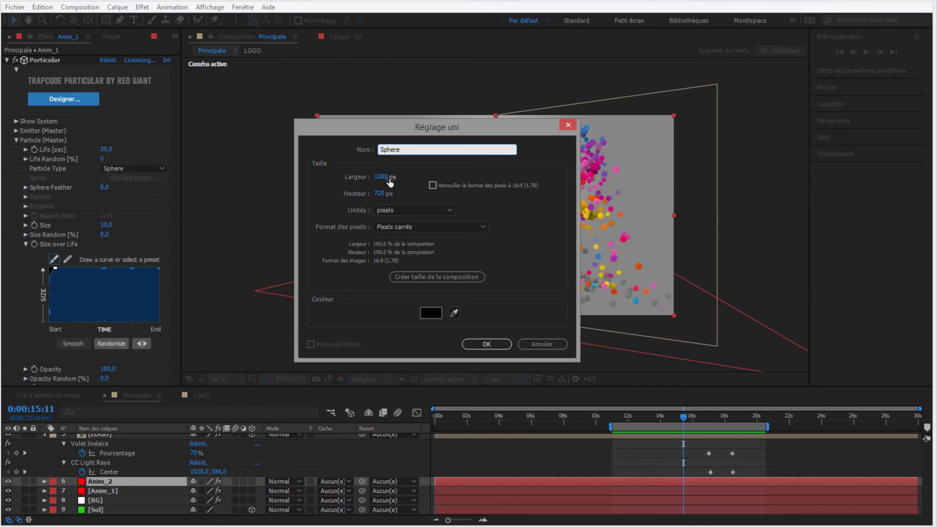
key(Return)
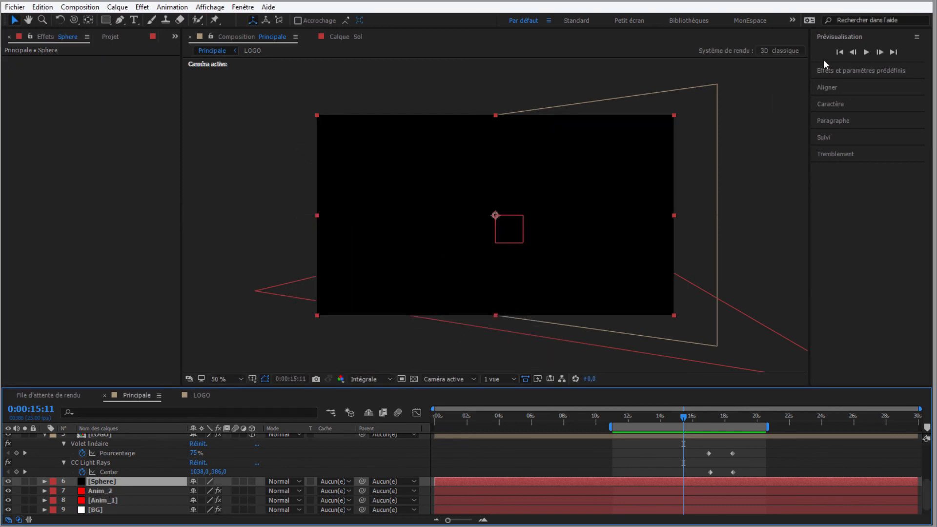
Step: Find the CC Sphere effect by searching for "cc sphere" and apply it to the Sphere layer
click(851, 70)
click(859, 68)
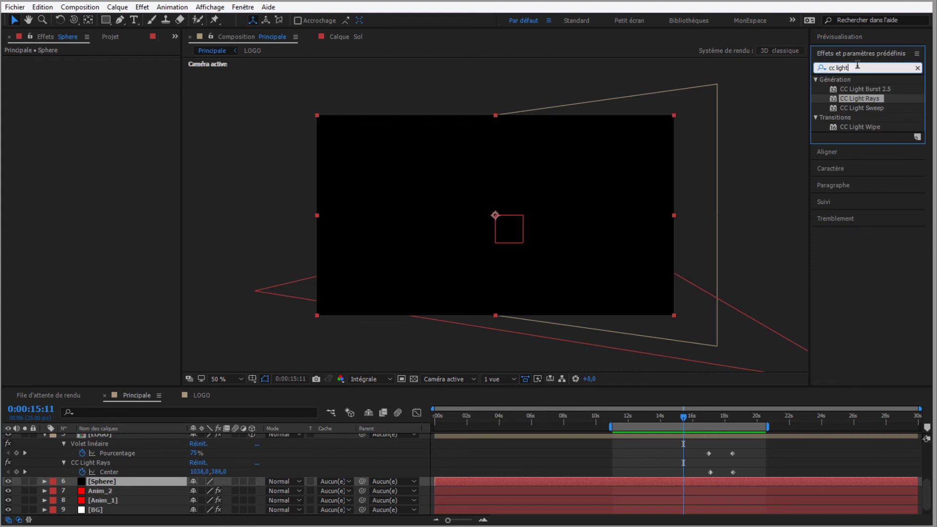
key(BackSpace)
key(BackSpace)
key(BackSpace)
key(BackSpace)
key(BackSpace)
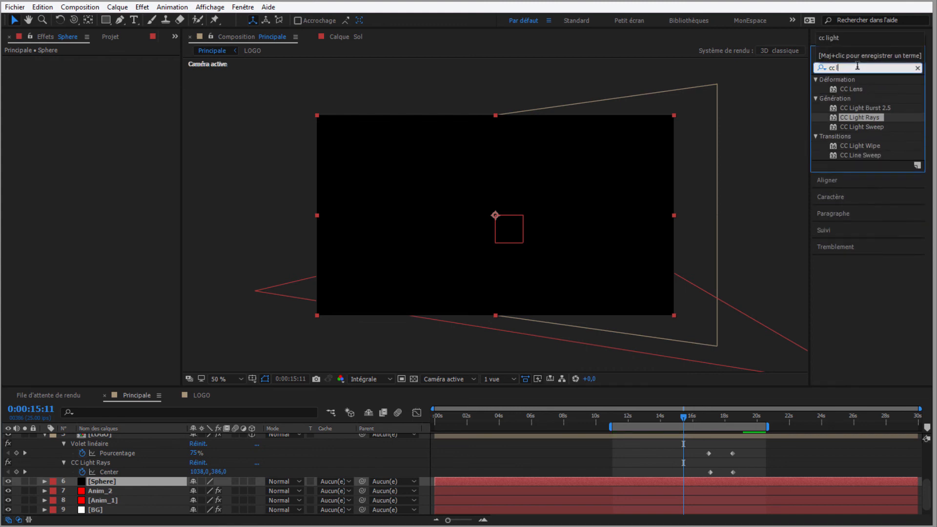
text(sphere)
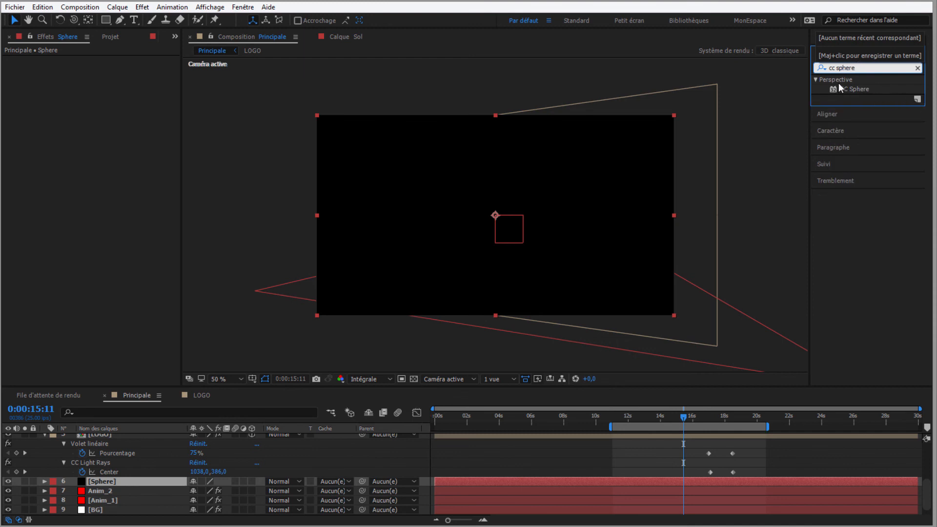
drag(846, 90, 98, 479)
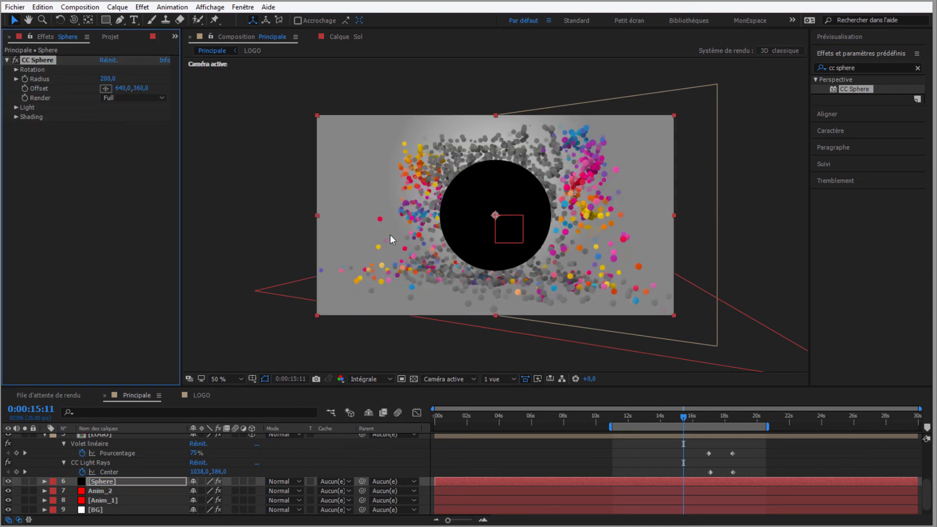
Step: Change the colour of the Sphere solid to white in its solid settings
double_click(101, 482)
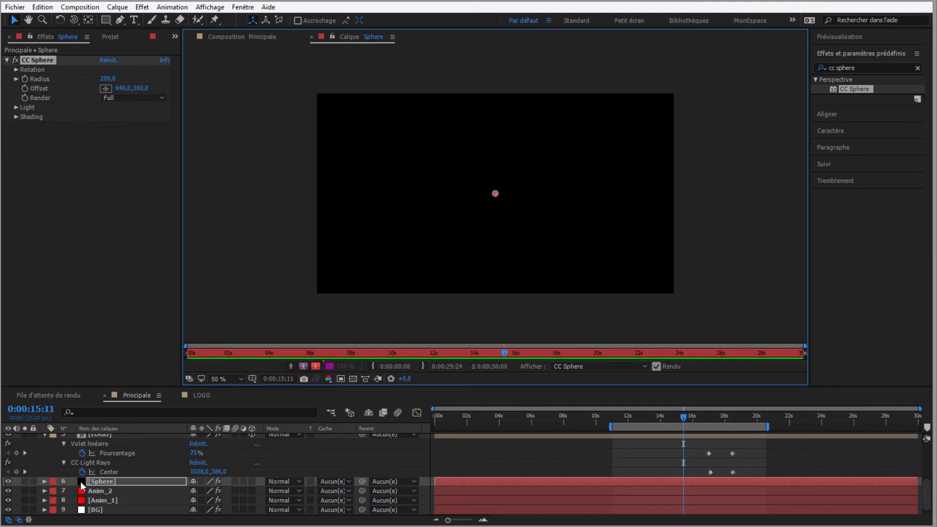
click(230, 38)
click(80, 7)
click(117, 7)
click(138, 31)
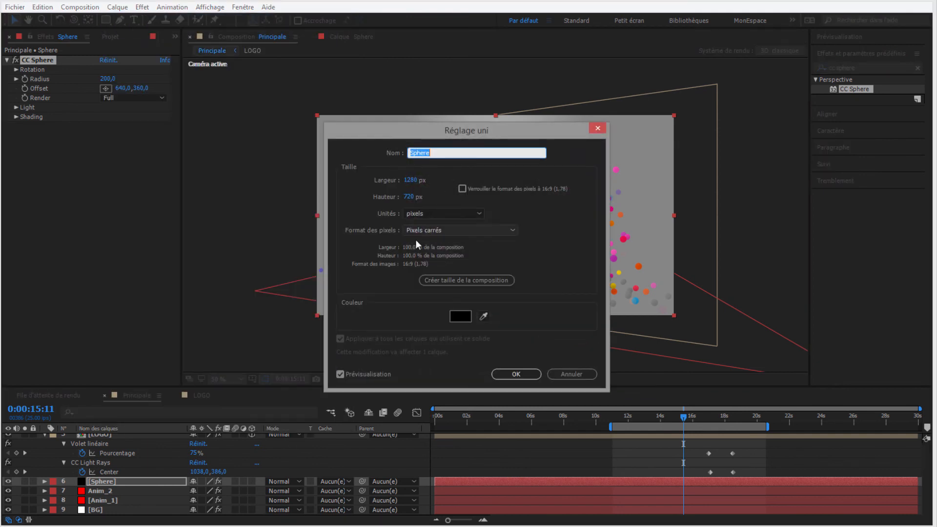
click(454, 318)
click(548, 233)
click(781, 234)
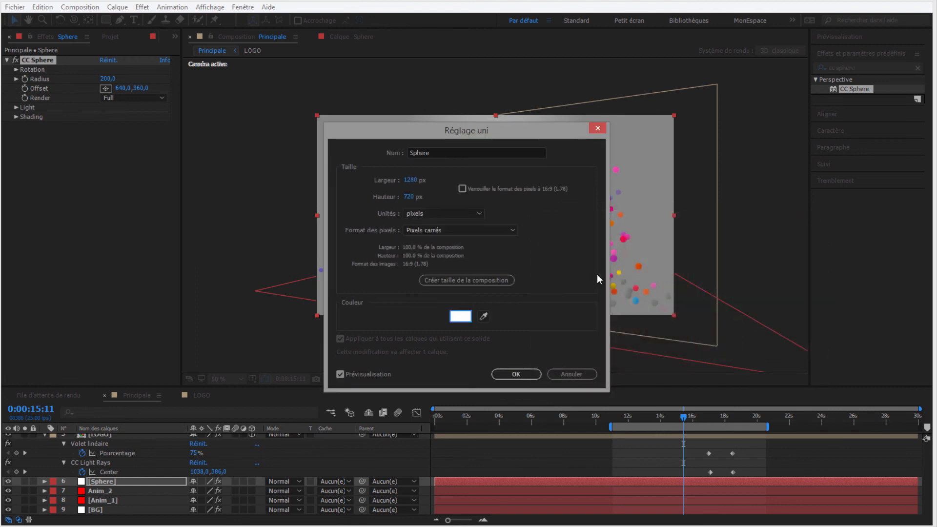
click(516, 374)
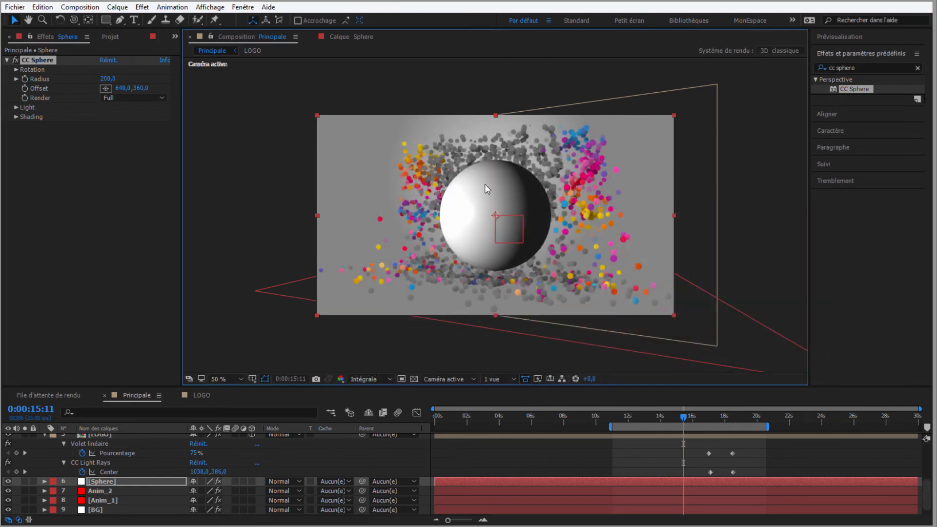
Step: Set CC Sphere's Light Intensity to 100, Light Height to 48 and Light Direction to -35°, and expand its Shading settings
click(103, 482)
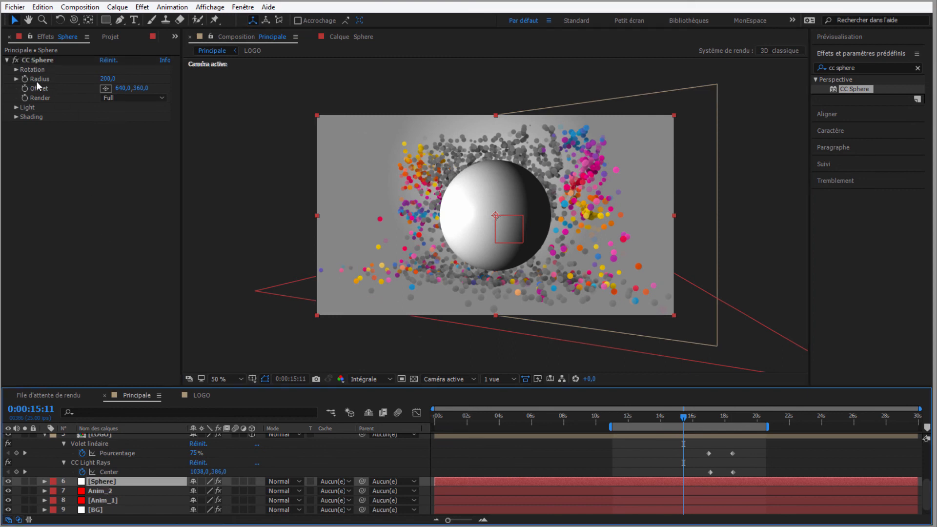
click(15, 107)
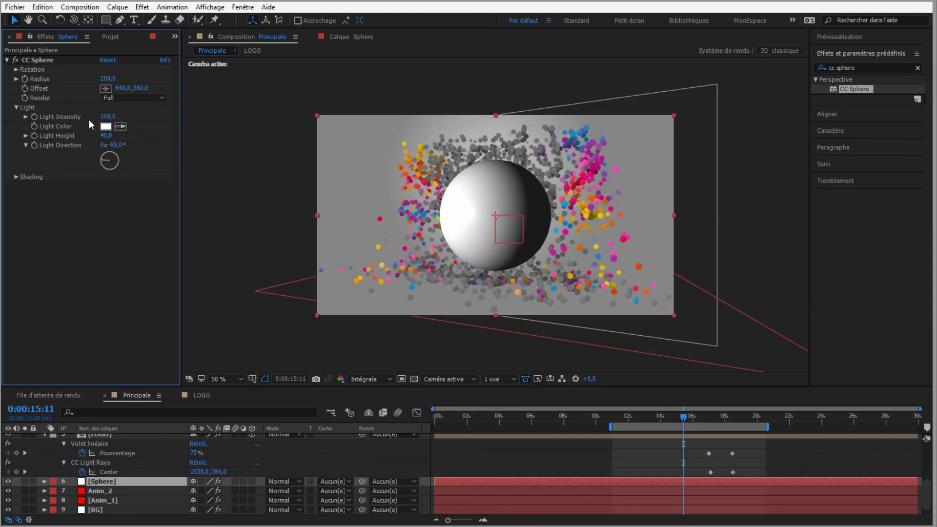
mouse_move(107, 117)
mouse_down()
mouse_move(151, 112)
mouse_move(121, 114)
mouse_up()
click(107, 118)
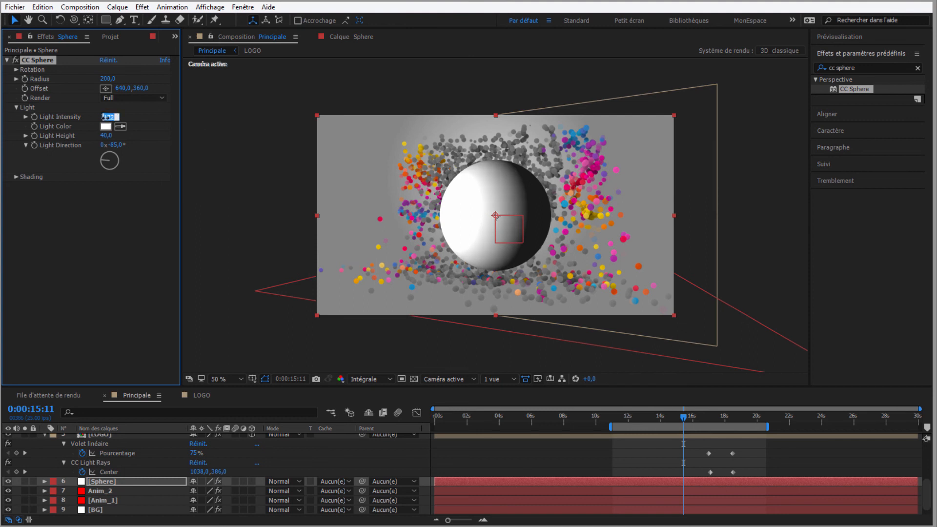
text(100)
key(Return)
drag(106, 137, 143, 144)
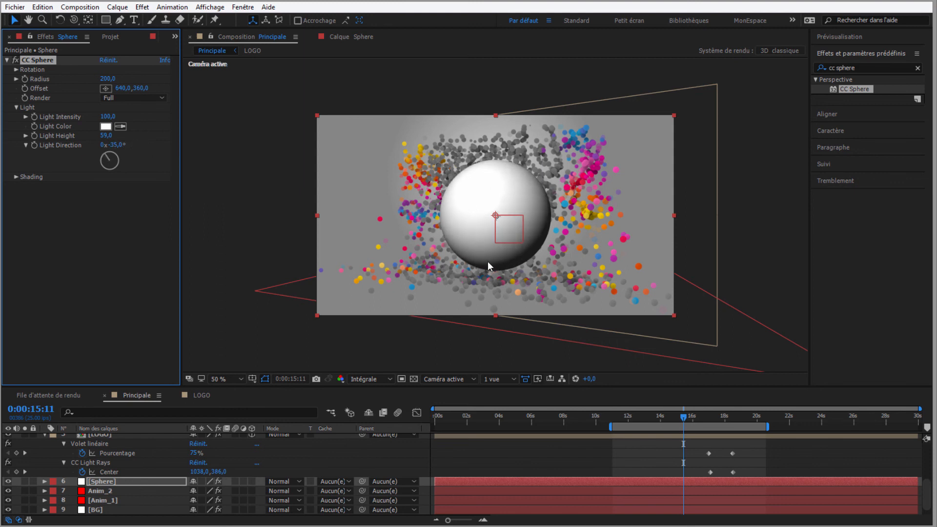
drag(107, 139, 84, 137)
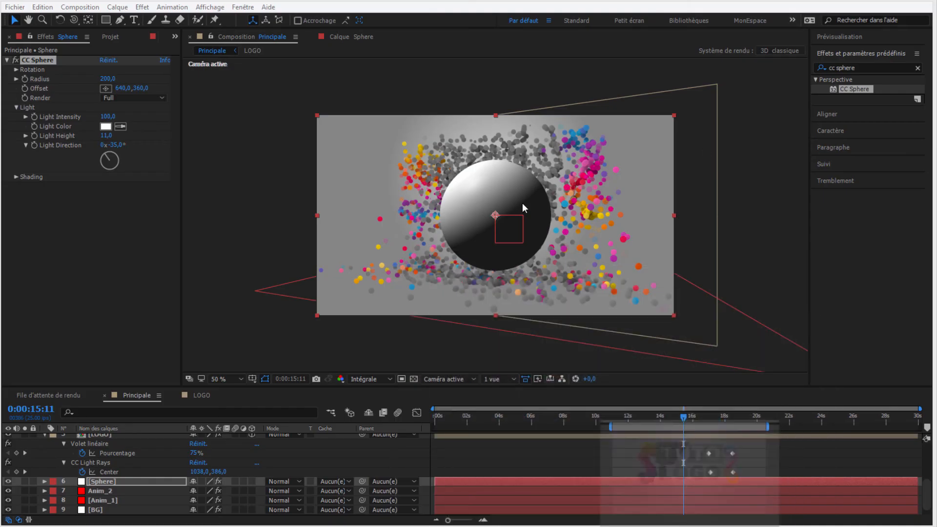
mouse_move(105, 135)
mouse_down()
mouse_move(129, 131)
mouse_move(120, 132)
mouse_up()
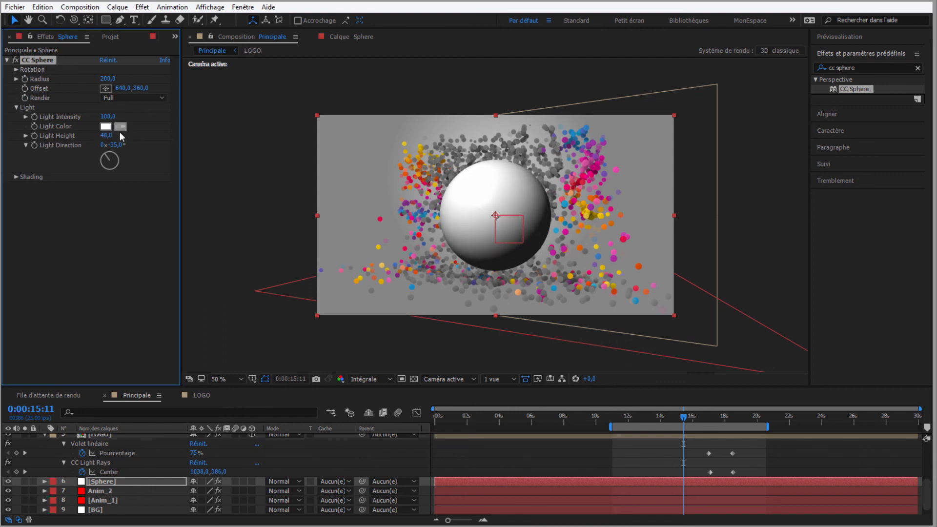
click(16, 176)
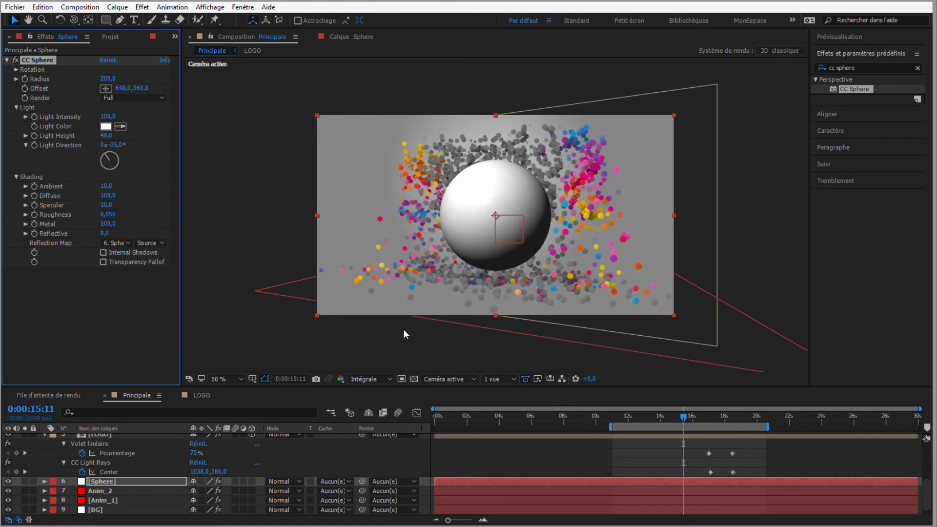
click(107, 484)
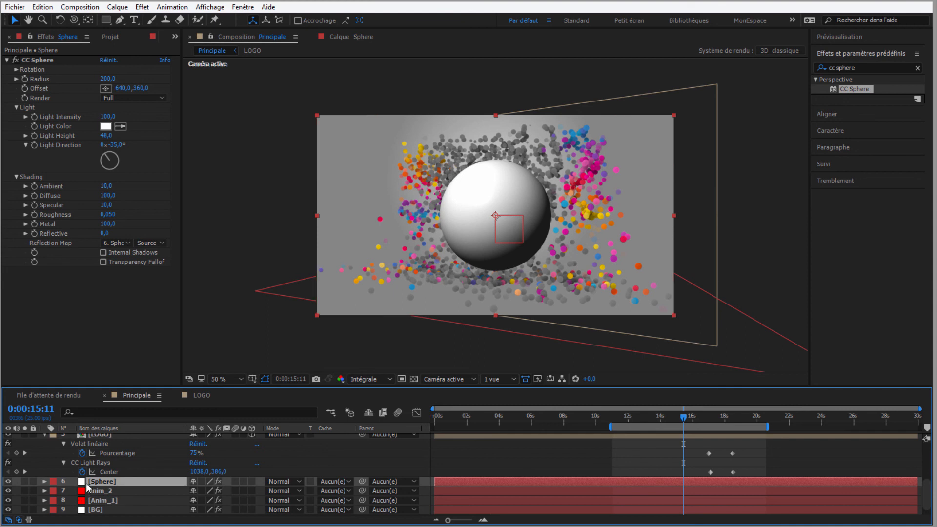
Step: Precompose the Sphere layer as Sphere - Comp 1, transferring all attributes, and place it below the BG layer
key(ctrl+shift+c)
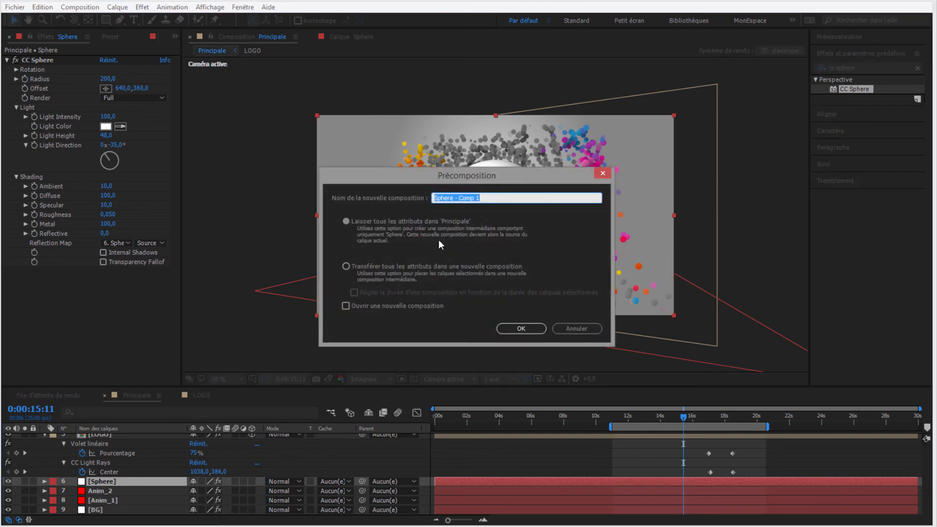
click(347, 266)
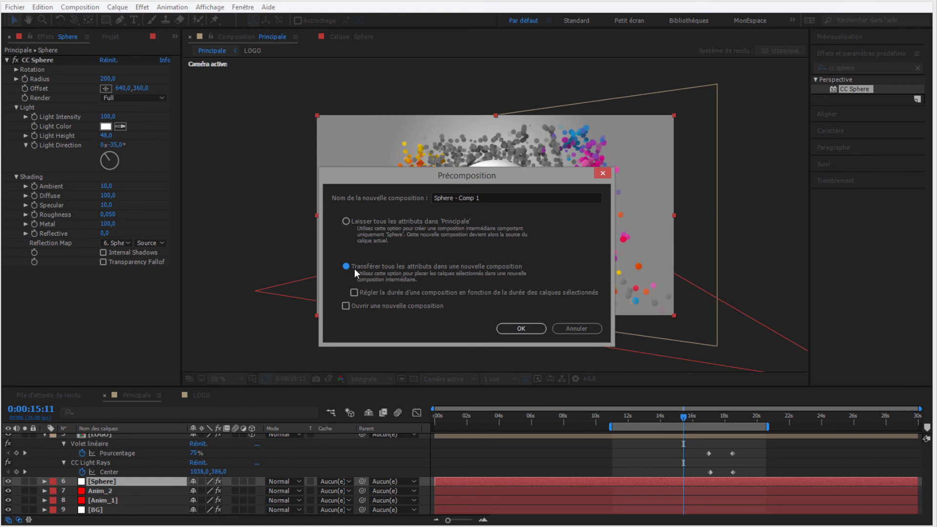
click(522, 329)
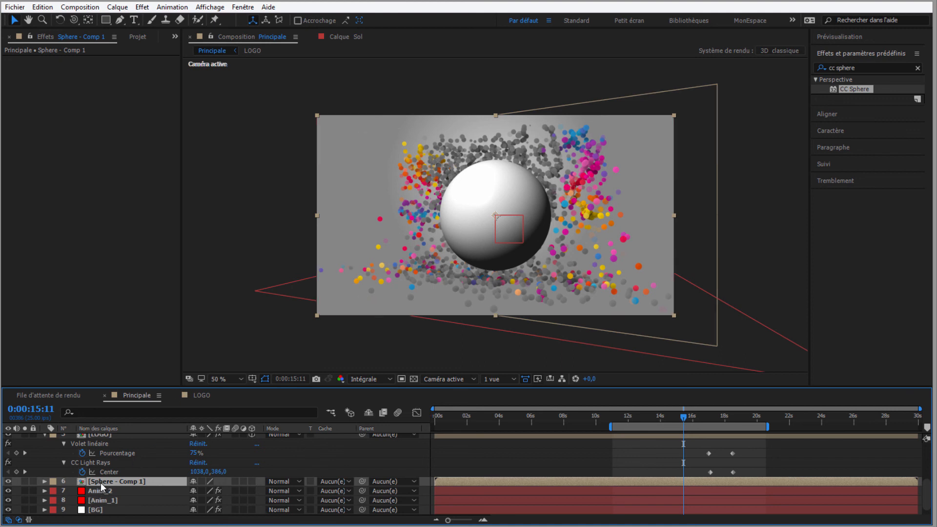
drag(92, 484, 83, 506)
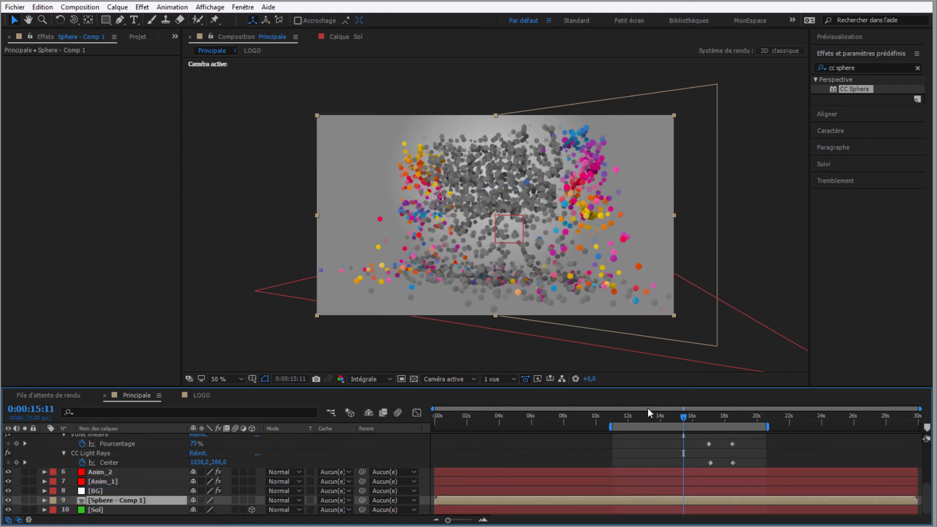
Step: Change the Anim_1 layer's particle type to Sprite Colorize and use Sphere - Comp 1 as its texture layer
drag(684, 418, 661, 419)
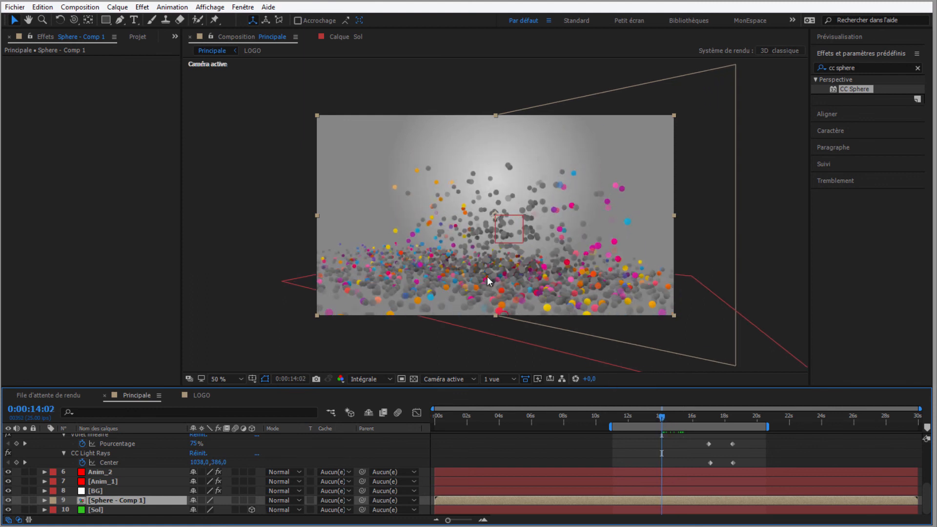
mouse_move(666, 414)
mouse_down()
mouse_move(745, 416)
mouse_move(680, 421)
mouse_up()
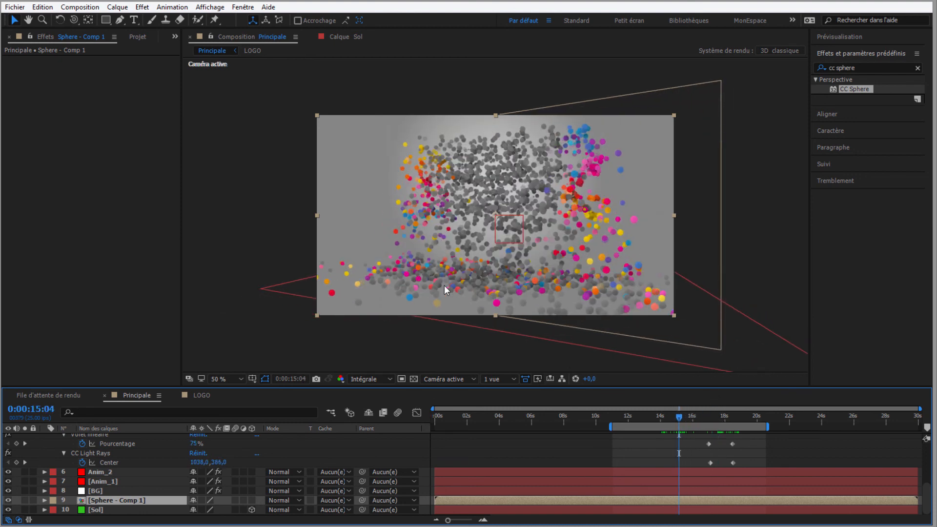
click(94, 482)
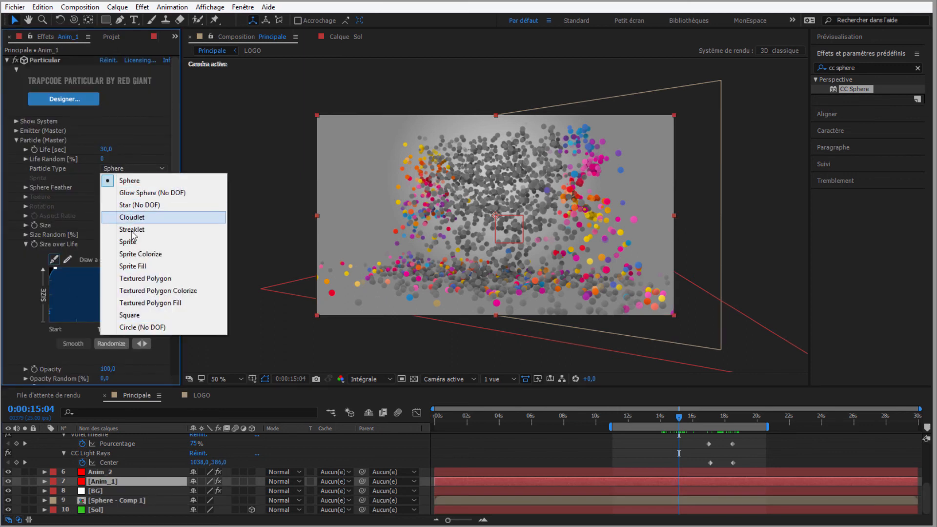
click(132, 253)
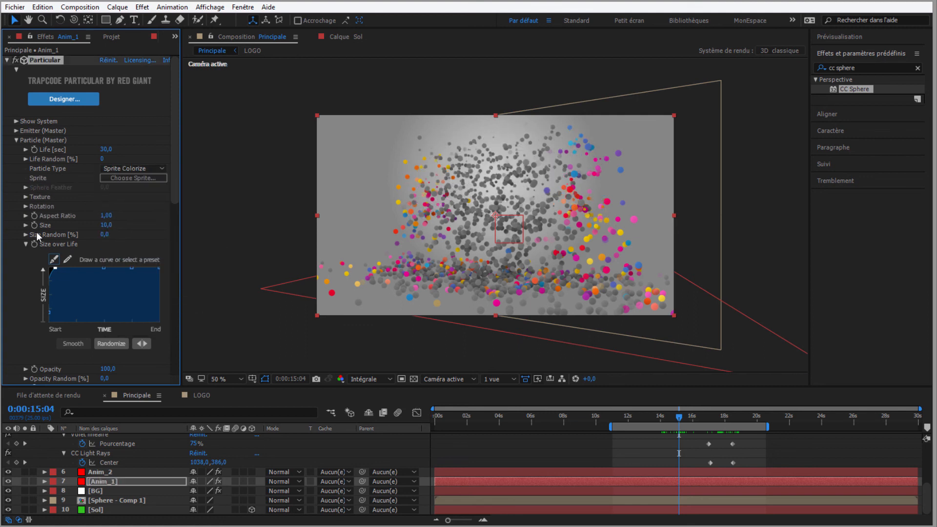
click(25, 198)
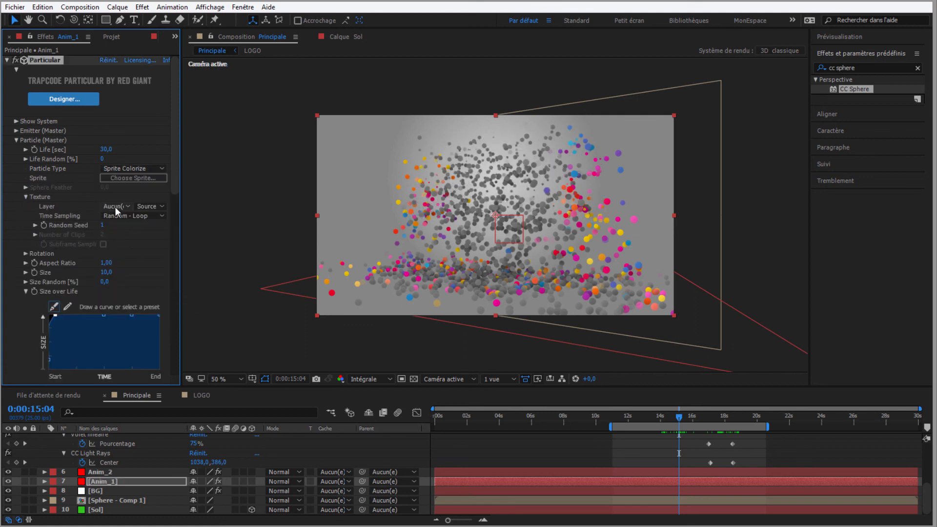
click(116, 206)
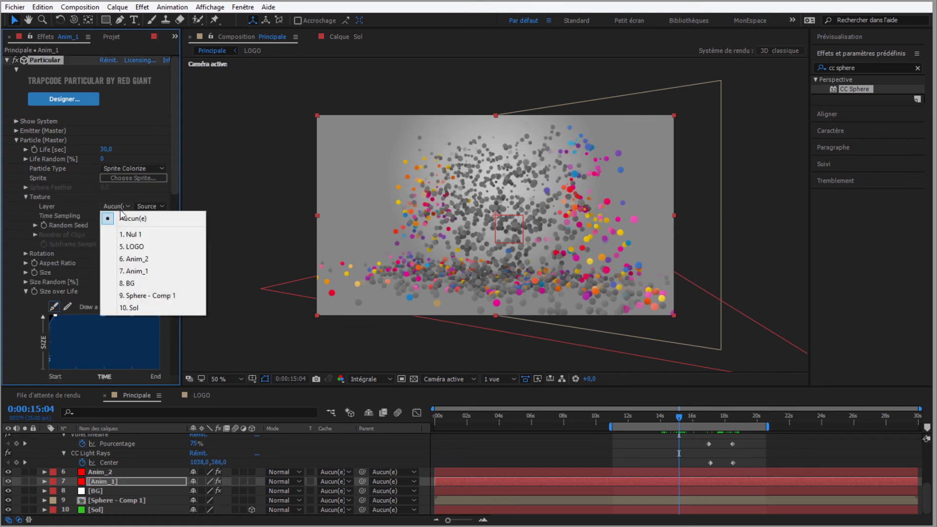
click(145, 297)
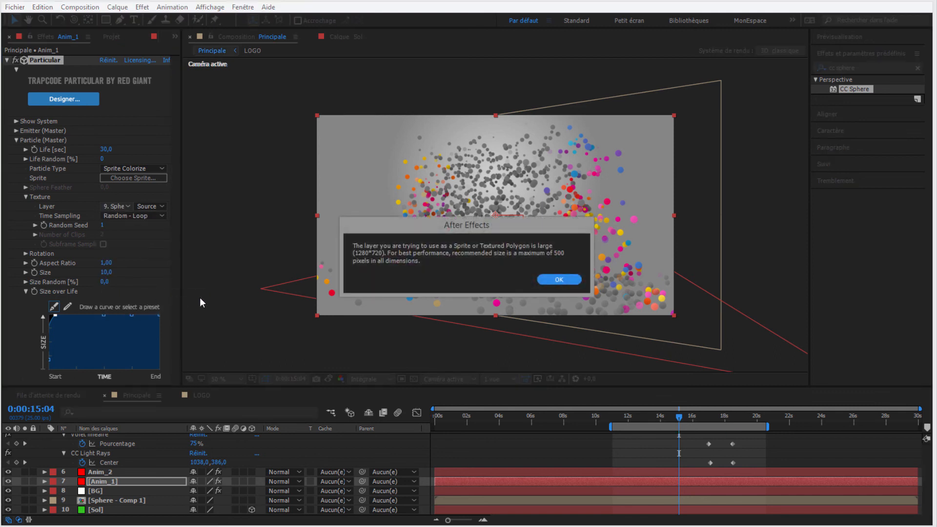
click(557, 281)
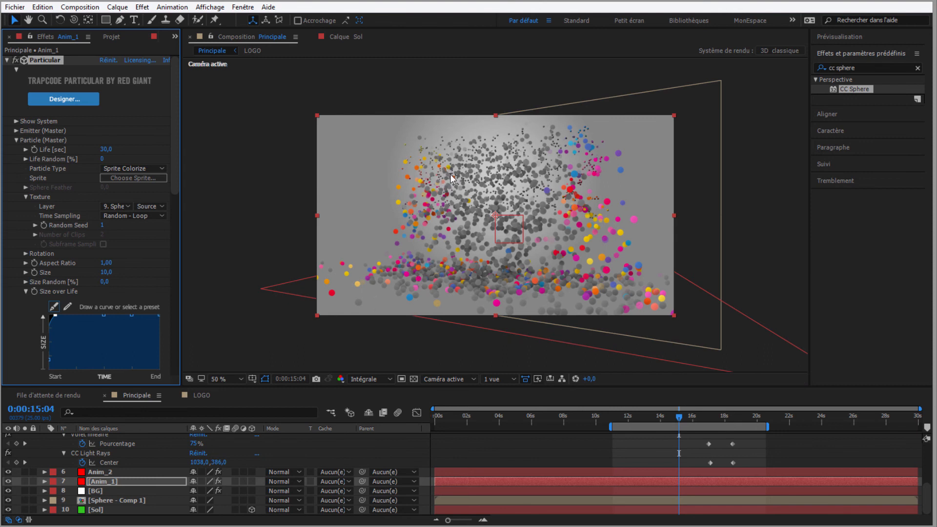
Step: Try a particle size of 50 on Anim_1 with the logo forming, and settle on a size of 40
drag(677, 420, 742, 416)
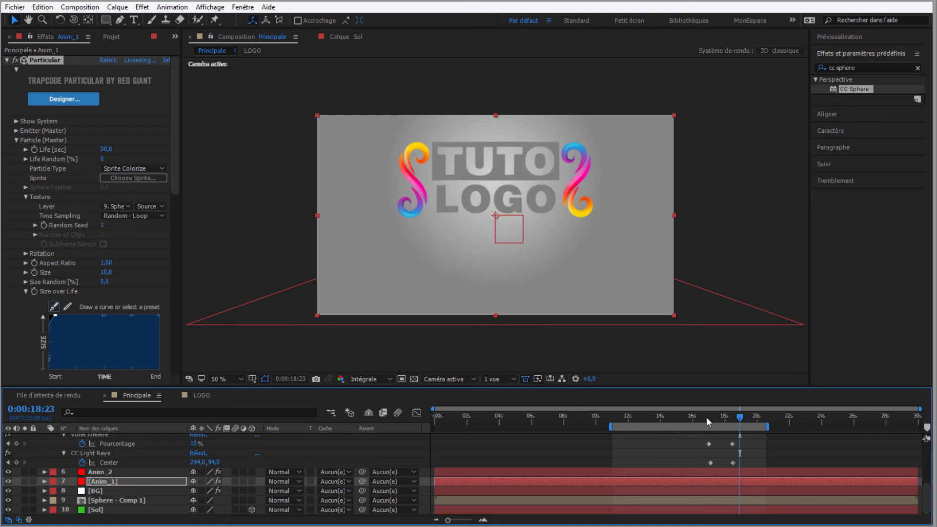
drag(740, 419, 714, 421)
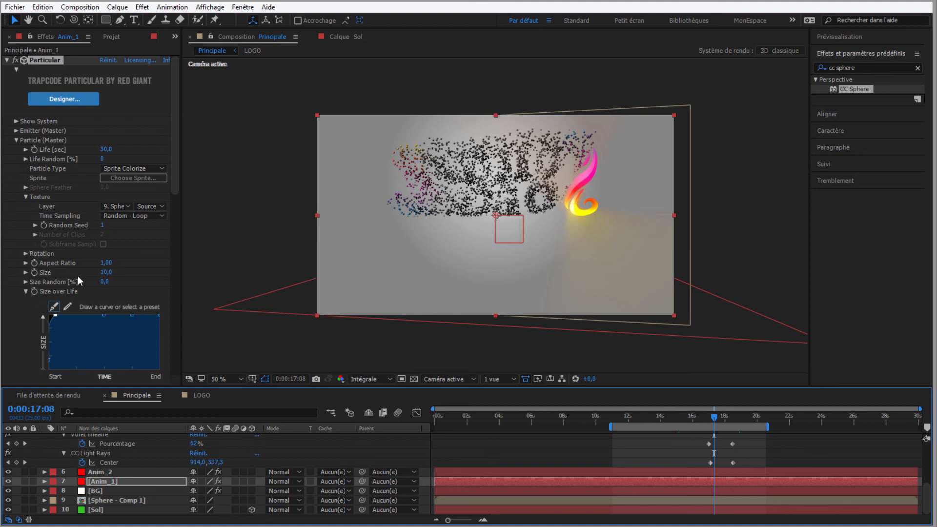
click(106, 272)
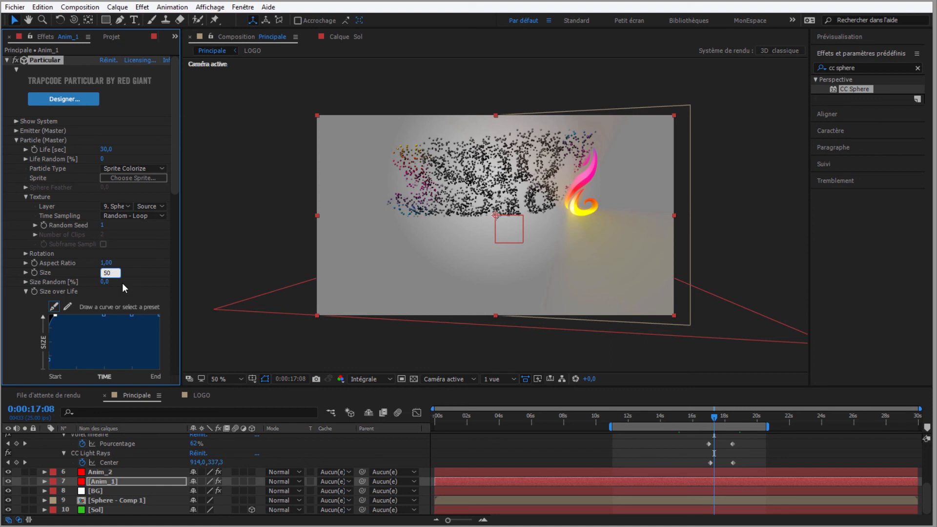
key(Return)
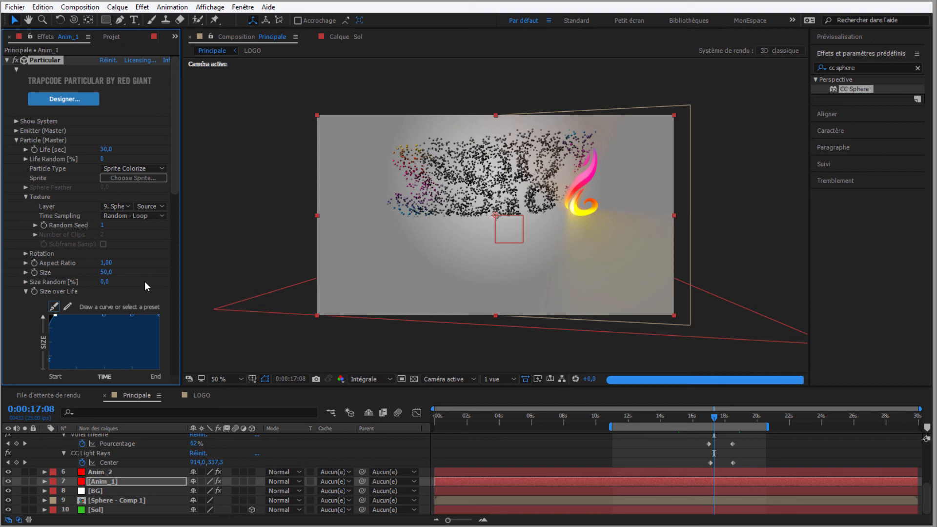
click(103, 272)
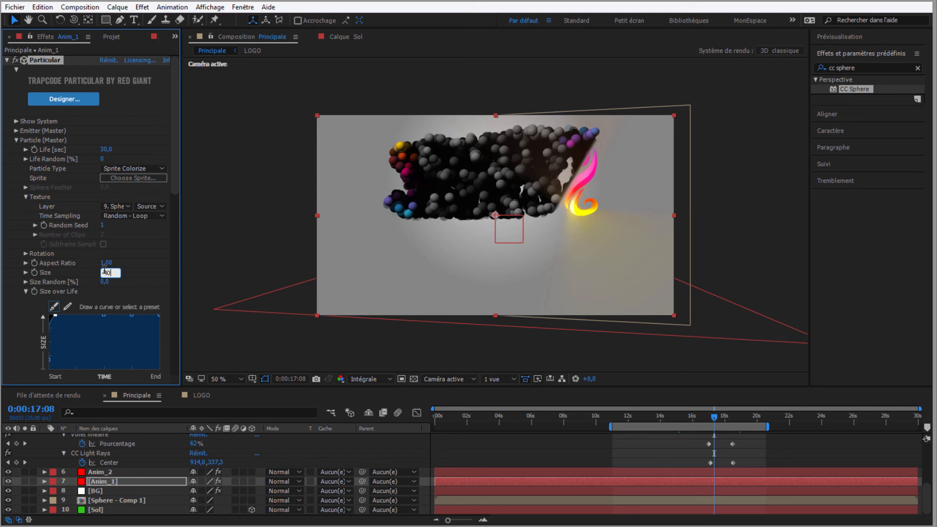
text(40)
key(Return)
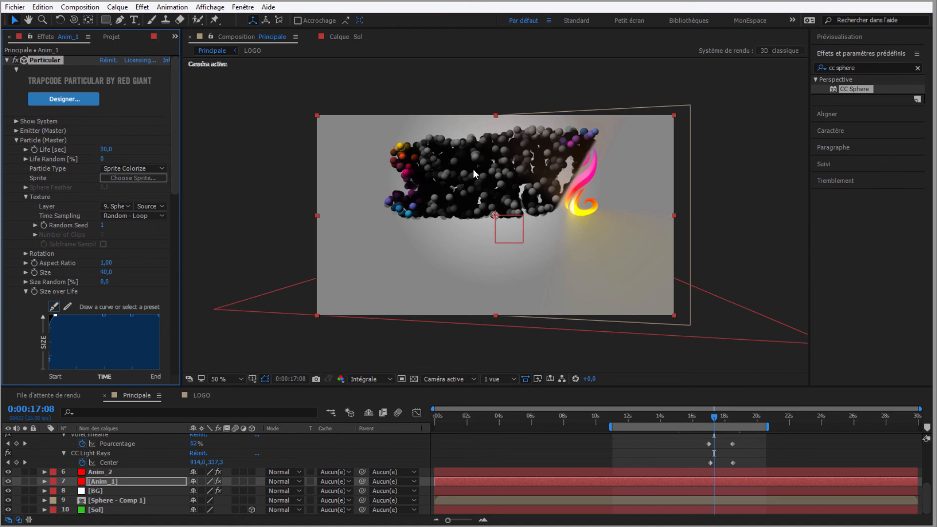
Step: Turn off Shadowlet for Main in the Shading settings of Anim_1's Particular effect
drag(176, 153, 168, 361)
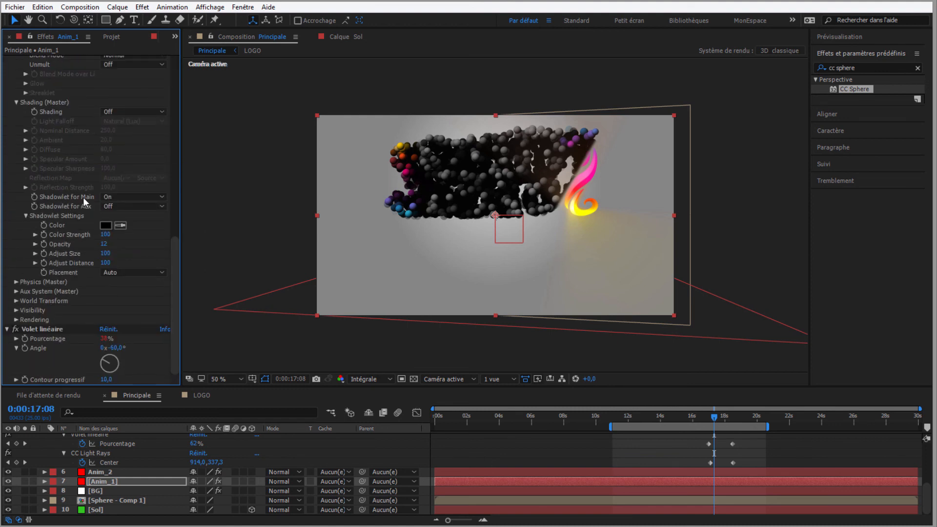
click(116, 195)
click(121, 209)
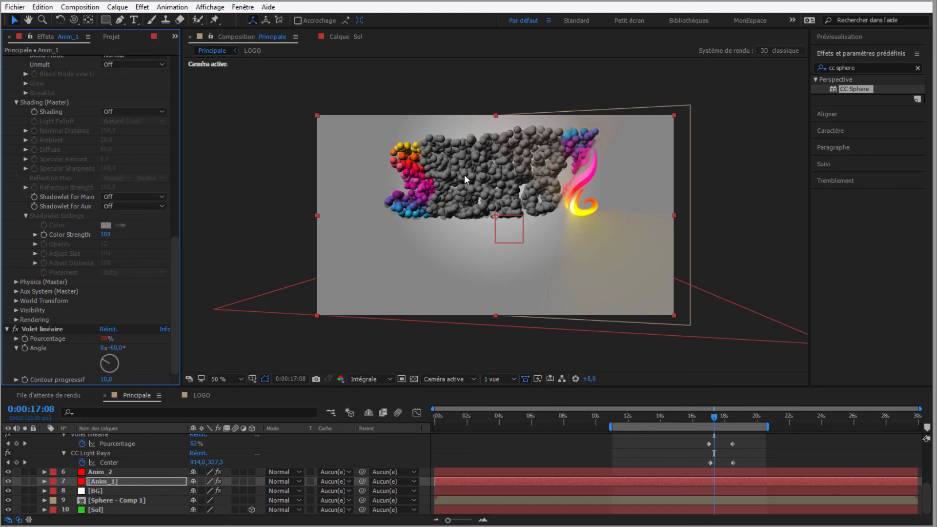
Step: Change the Anim_2 layer's particle type to Sprite Colorize and use Sphere - Comp 1 as its texture layer
drag(714, 419, 642, 423)
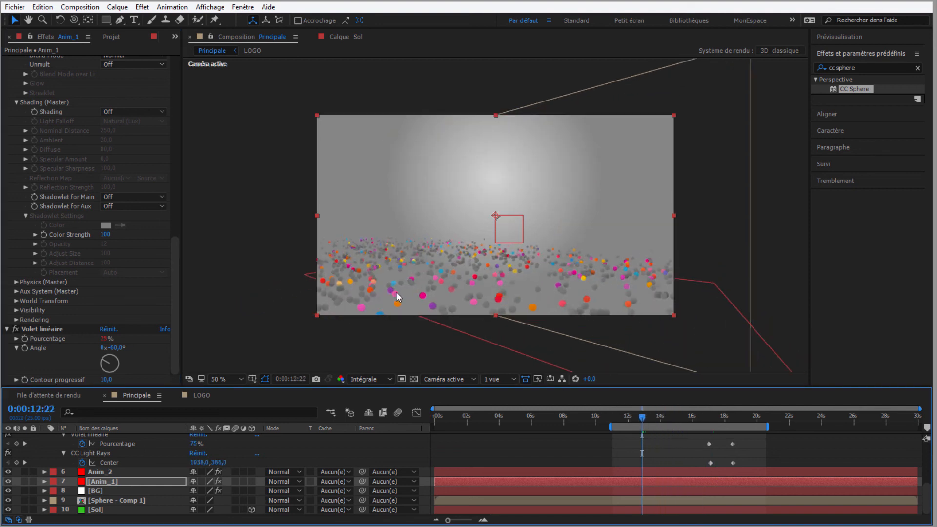
click(98, 472)
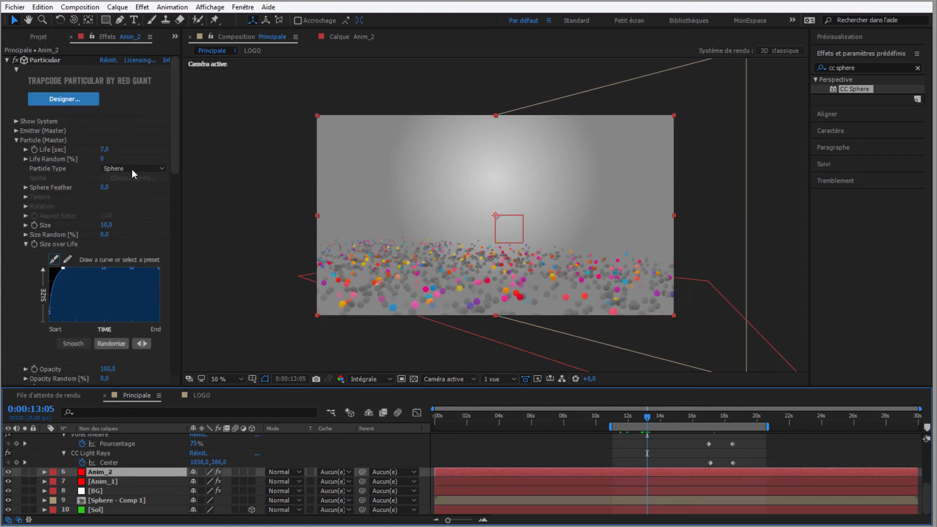
click(140, 168)
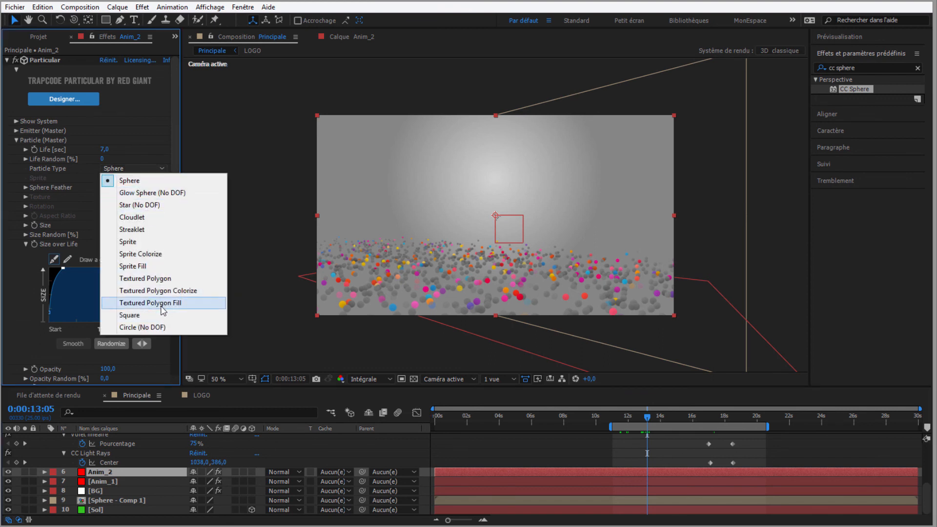
click(141, 253)
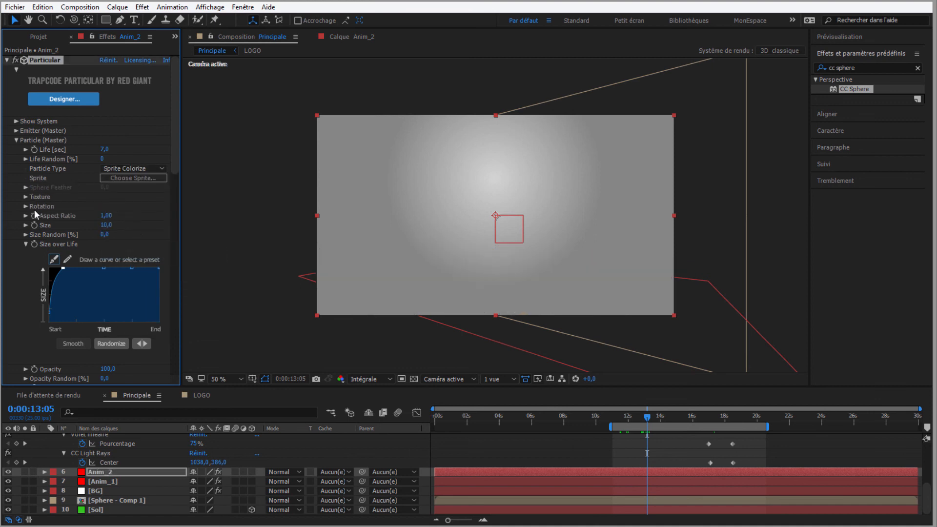
click(27, 198)
click(124, 207)
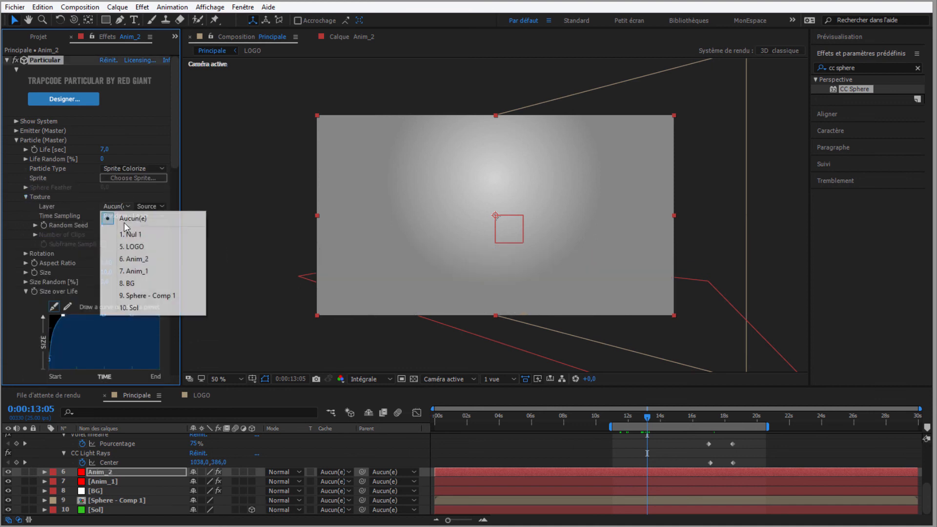
click(134, 296)
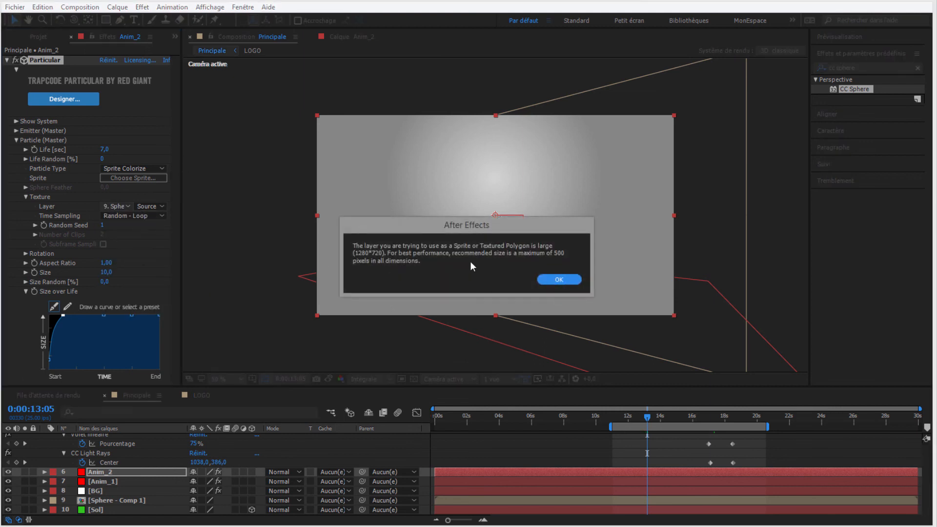
click(559, 279)
click(559, 279)
Step: Set Anim_2's particle size to 40 and turn off its Shadowlet for Main
drag(173, 149, 172, 197)
click(107, 130)
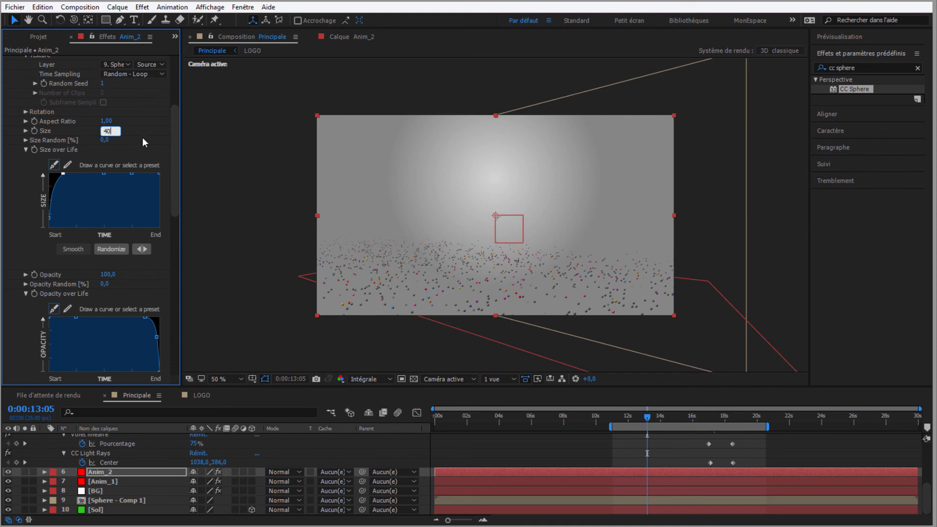
drag(177, 157, 172, 362)
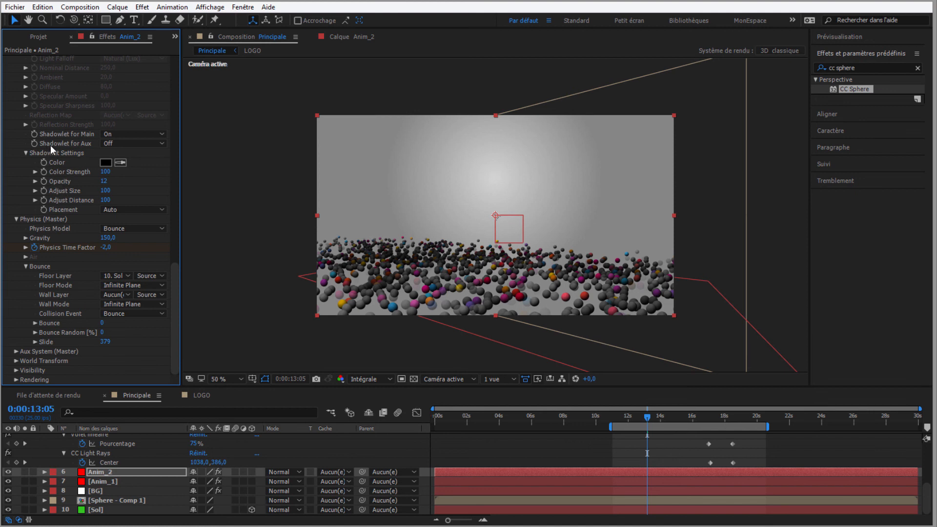
click(122, 133)
click(126, 151)
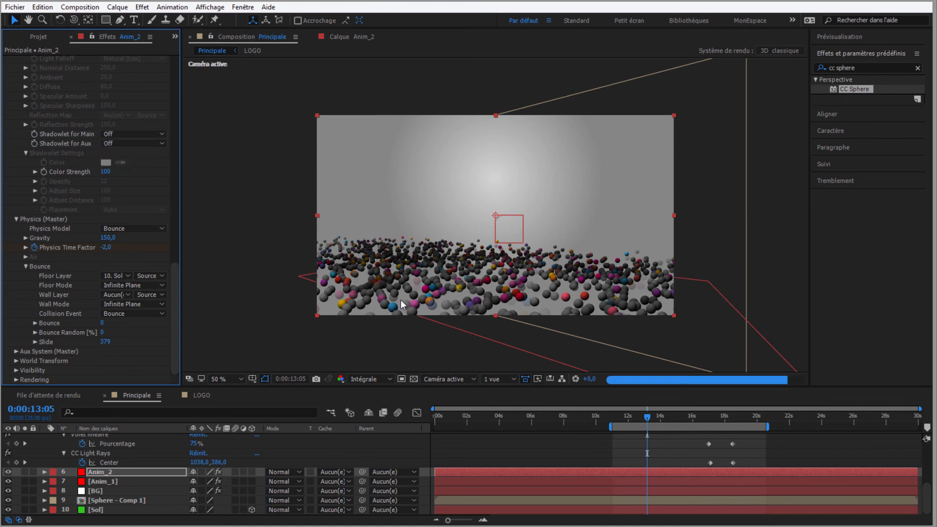
Step: Preview the sphere-textured particles assembling into the logo from about 14 seconds onward
drag(652, 415, 664, 415)
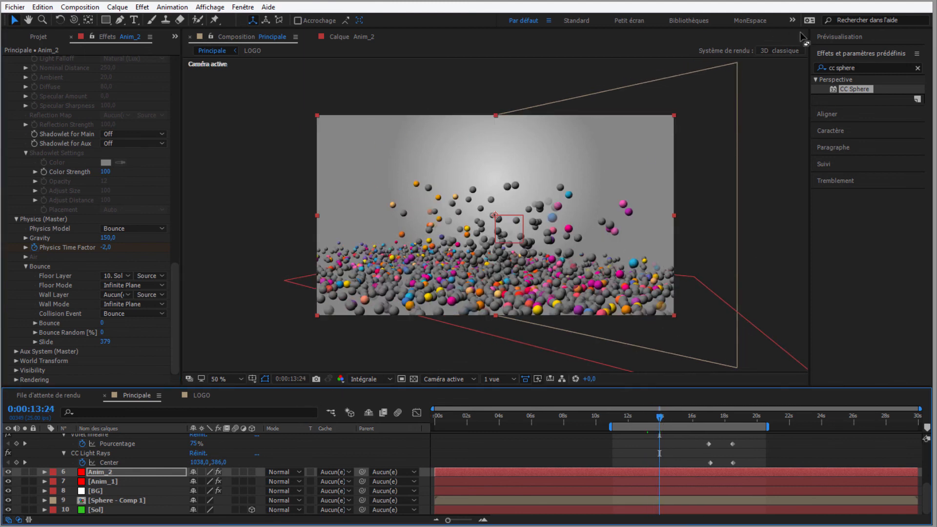
click(832, 35)
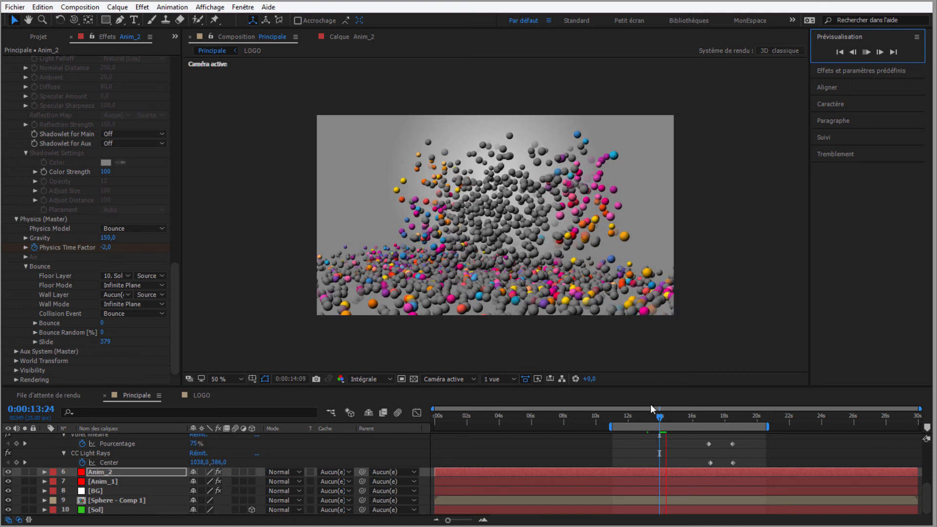
click(667, 414)
mouse_move(704, 417)
mouse_down()
mouse_move(740, 419)
mouse_move(711, 418)
mouse_up()
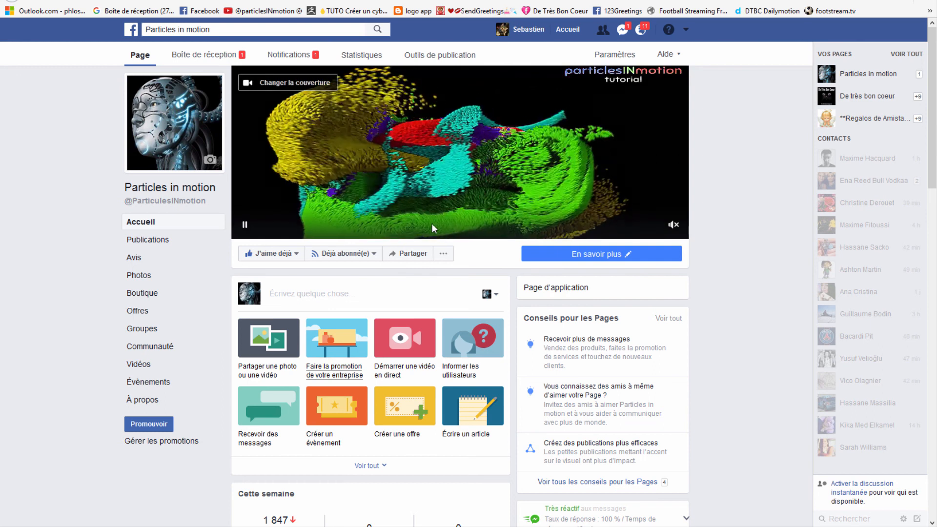
Step: Look through the Particles in motion Facebook page and switch to the particlesINmotion YouTube channel
scroll(401, 222, down, 5)
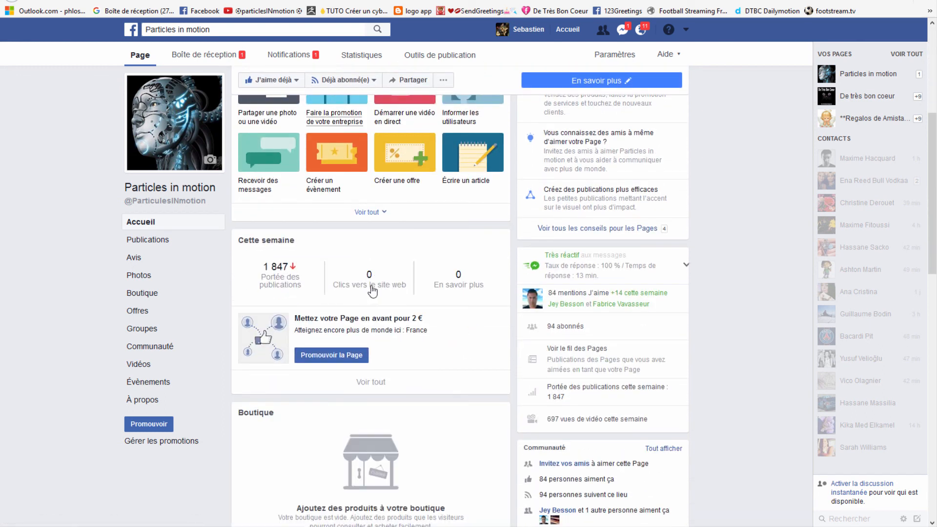
scroll(353, 293, up, 2)
scroll(353, 293, up, 4)
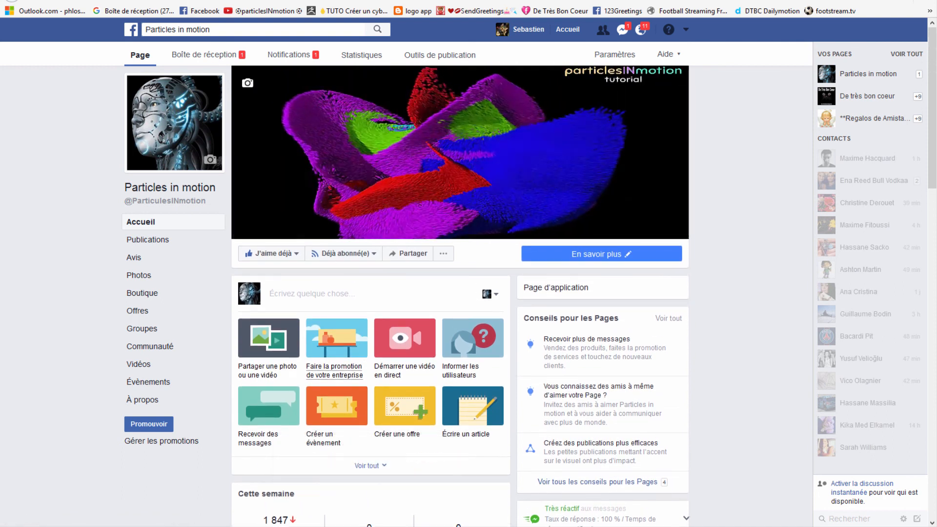
click(198, 1)
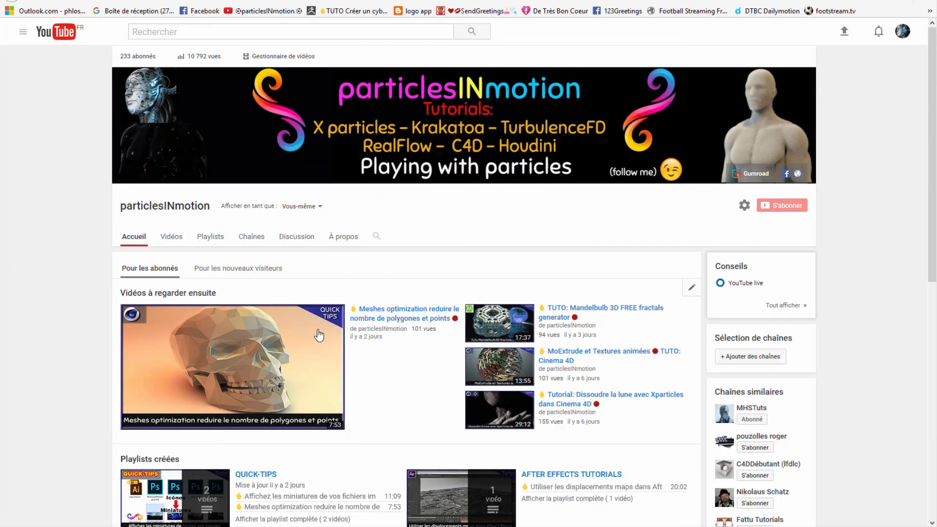